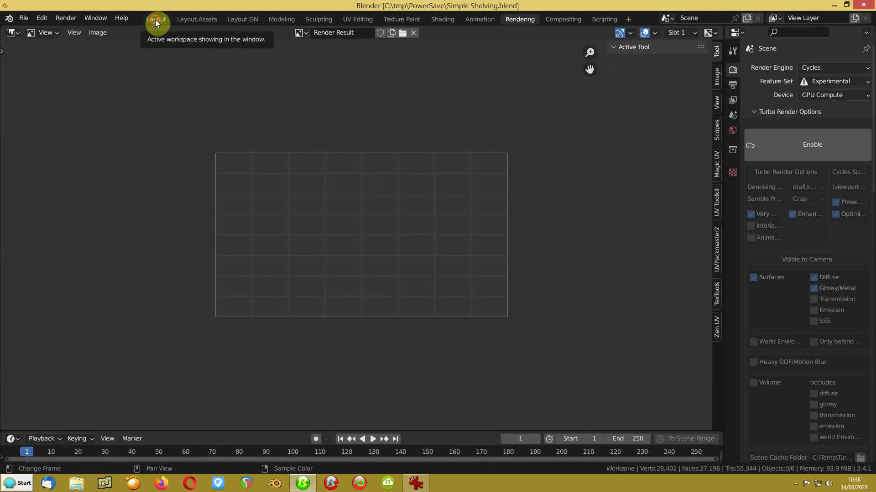
Inspect the four-square unit and the slim bookcase from several angles in the Layout workspace and save the file.
click(155, 20)
mouse_move(378, 243)
middle_down()
mouse_move(369, 272)
mouse_move(371, 243)
middle_up()
middle_drag(329, 189, 445, 215)
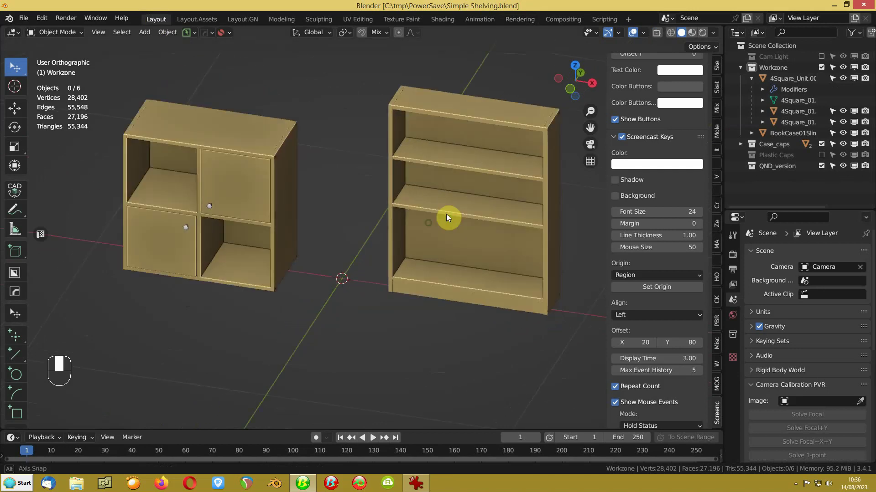
click(446, 214)
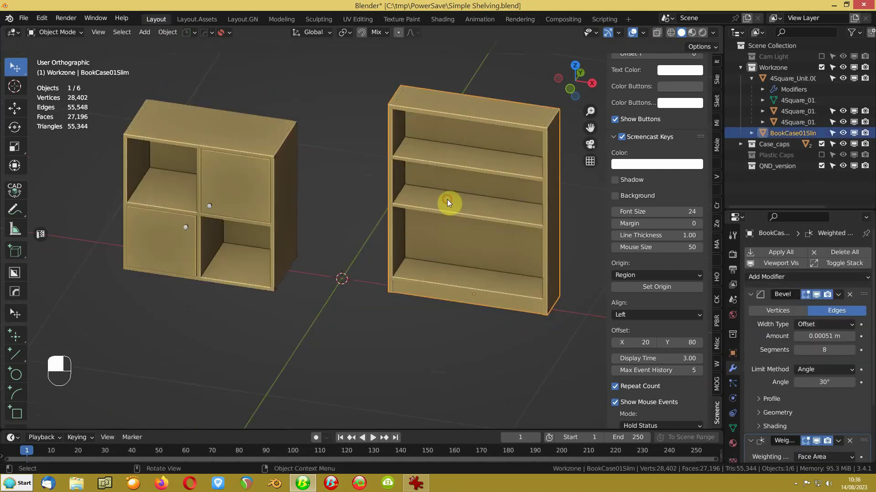
click(250, 125)
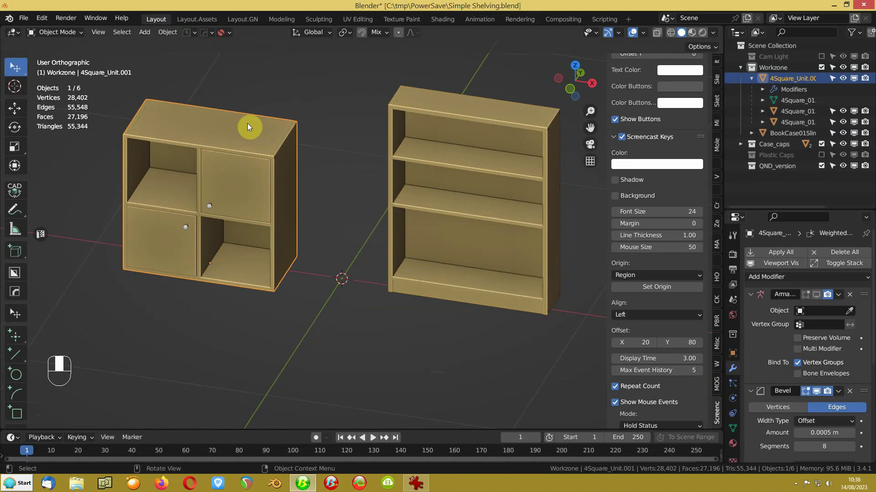
middle_drag(247, 123, 324, 223)
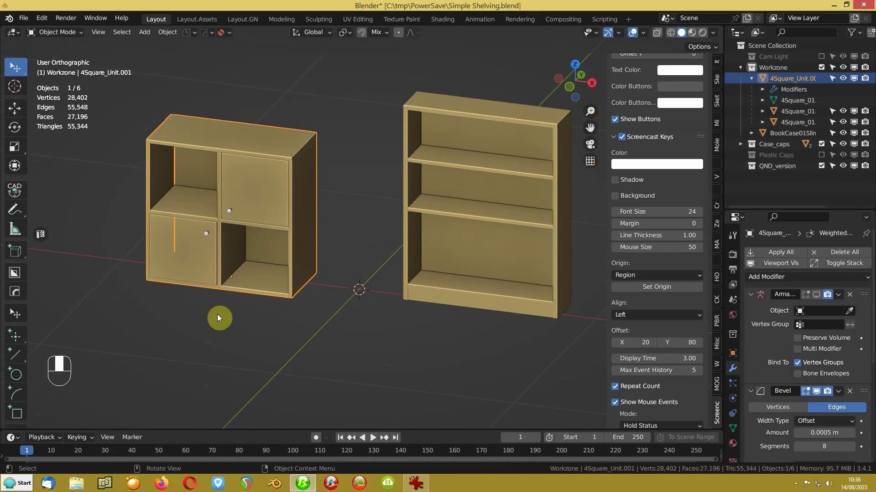
middle_drag(204, 295, 223, 308)
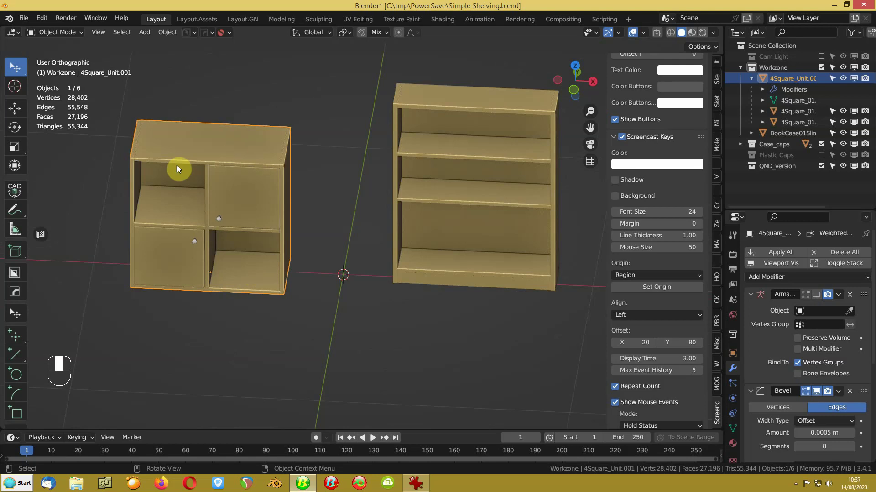
middle_drag(262, 220, 247, 214)
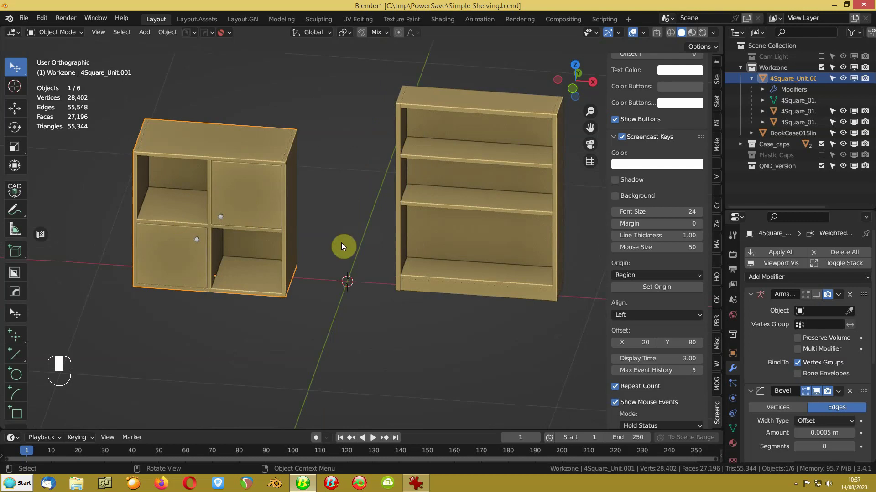
key(ctrl+s)
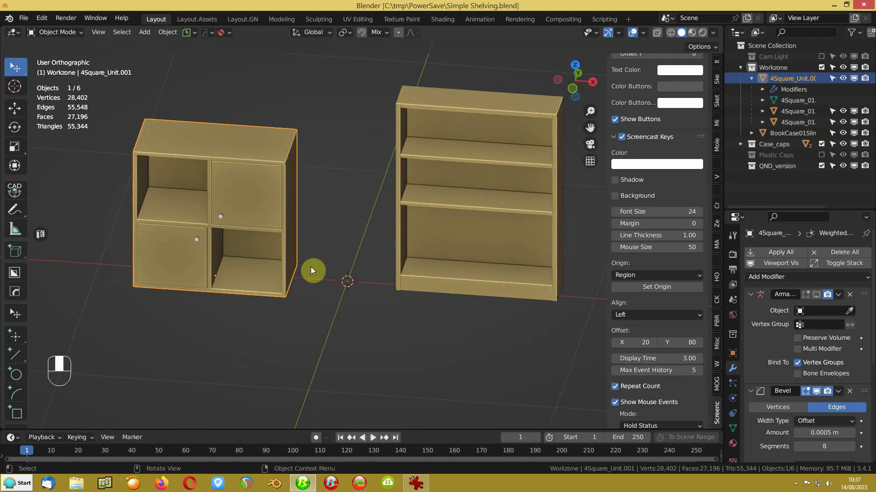
Try drawing a QBlocker Plane/Cube box on the floor in front of the two shelving units and delete it.
key(shift)
key(shift+a)
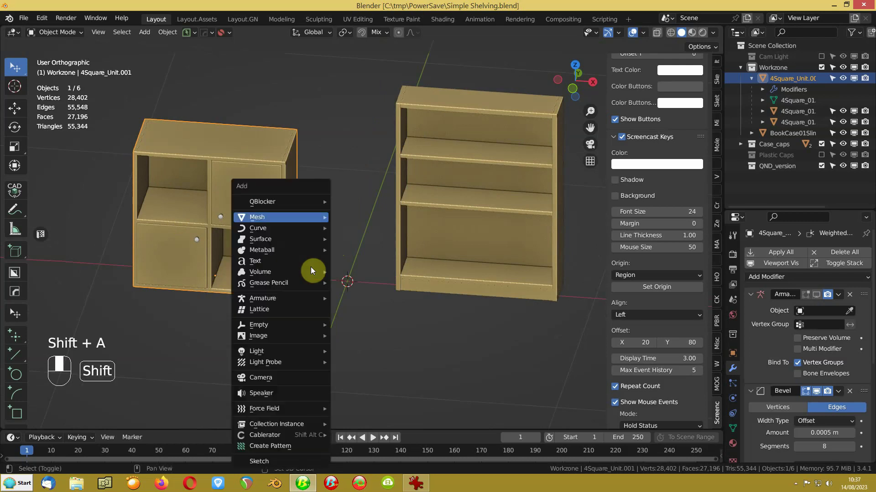
mouse_move(266, 201)
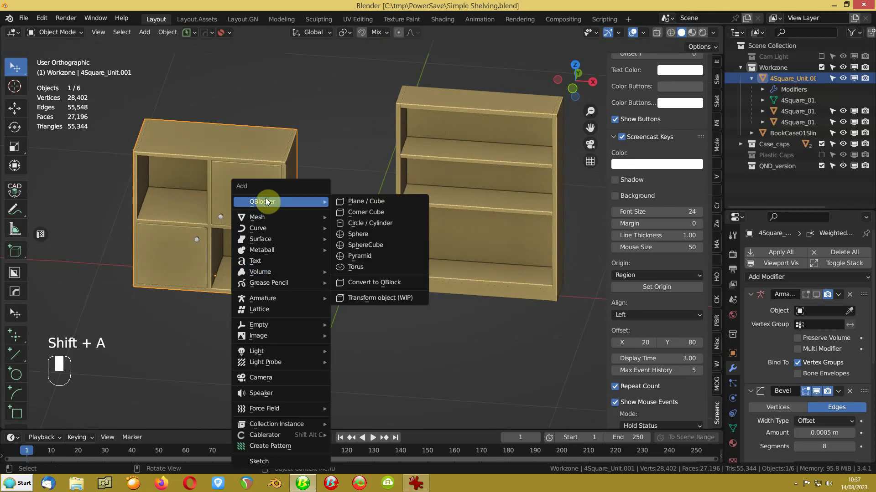
click(376, 203)
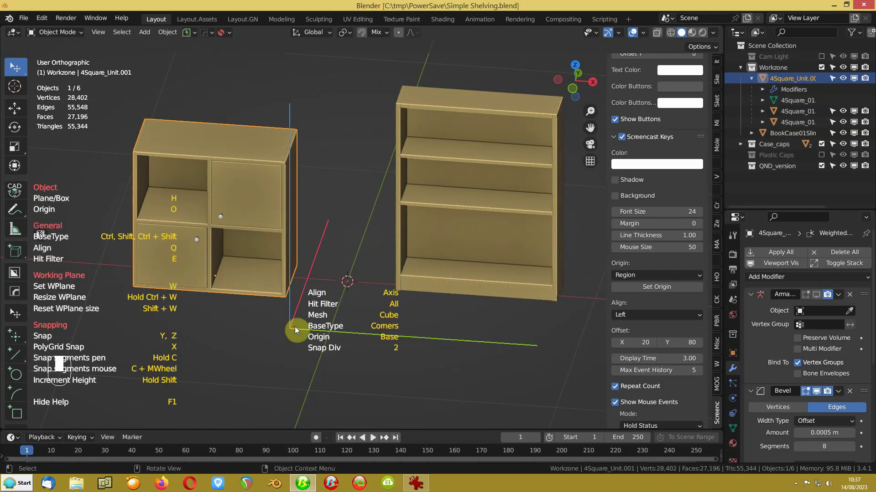
mouse_move(295, 326)
mouse_down()
mouse_move(271, 374)
mouse_move(421, 368)
mouse_up()
click(413, 279)
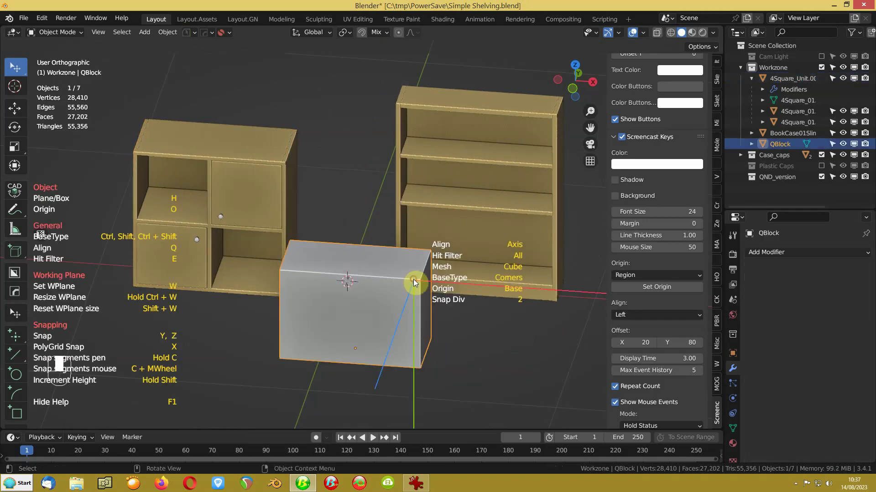
middle_drag(413, 280, 358, 189)
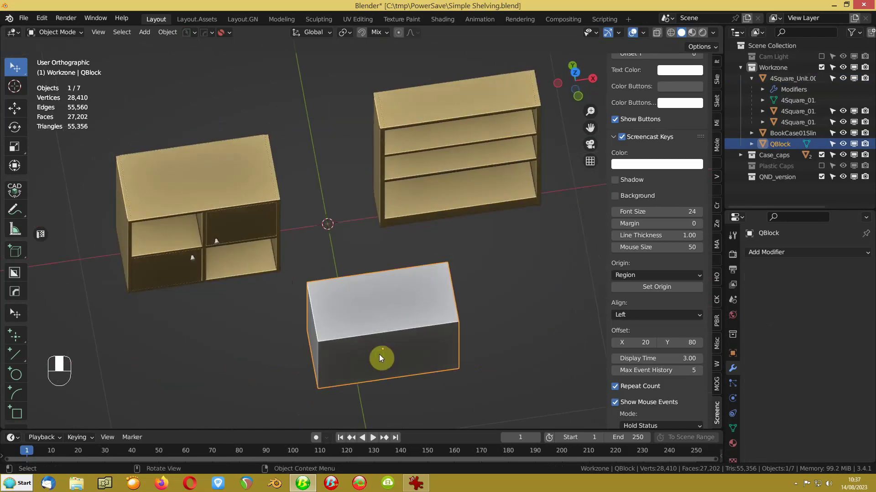
key(Delete)
key(shift+q)
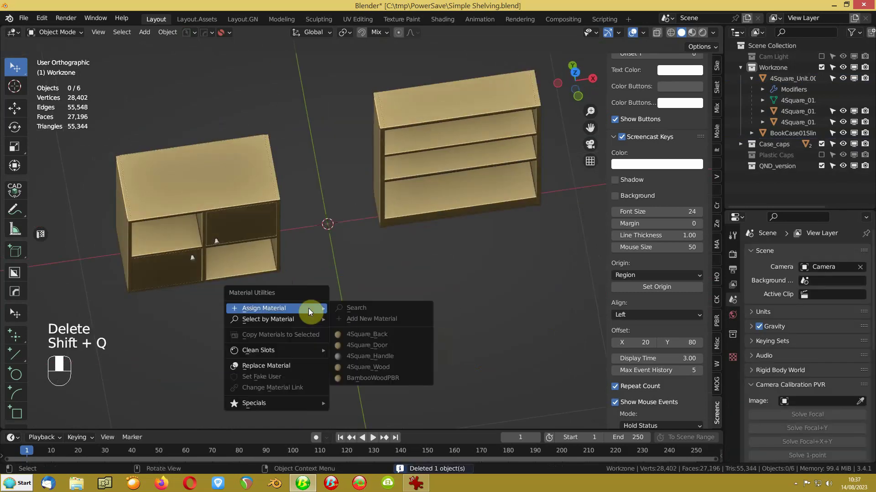
Draw a QBlocker Corner Cube box on the floor in front of the two shelving units.
key(shift+a)
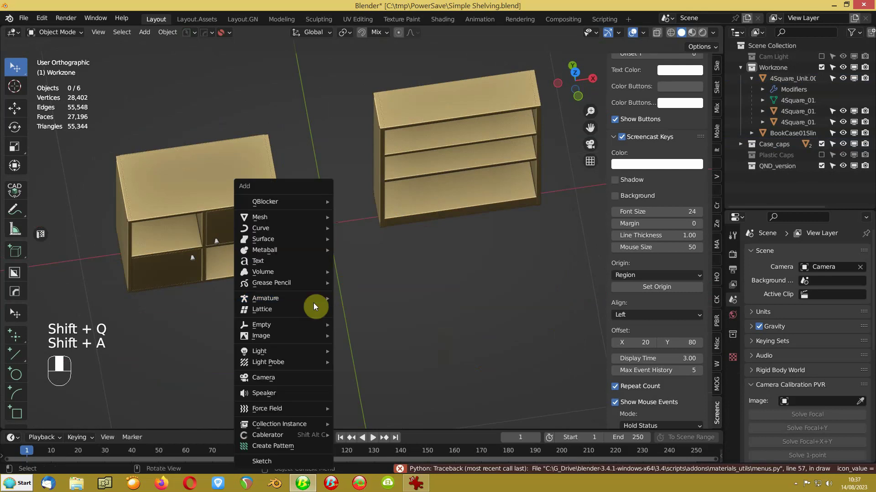
mouse_move(283, 201)
click(350, 213)
middle_drag(349, 228, 313, 254)
mouse_move(275, 362)
mouse_down()
mouse_move(380, 351)
mouse_move(390, 326)
mouse_move(407, 322)
mouse_up()
click(406, 242)
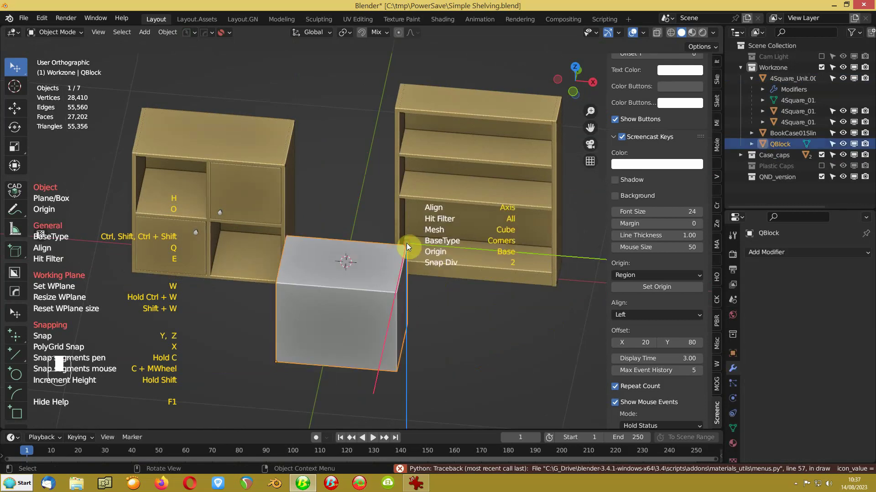
middle_drag(405, 250, 314, 317)
mouse_move(337, 272)
middle_down()
mouse_move(370, 294)
mouse_move(337, 277)
middle_up()
middle_drag(276, 260, 361, 325)
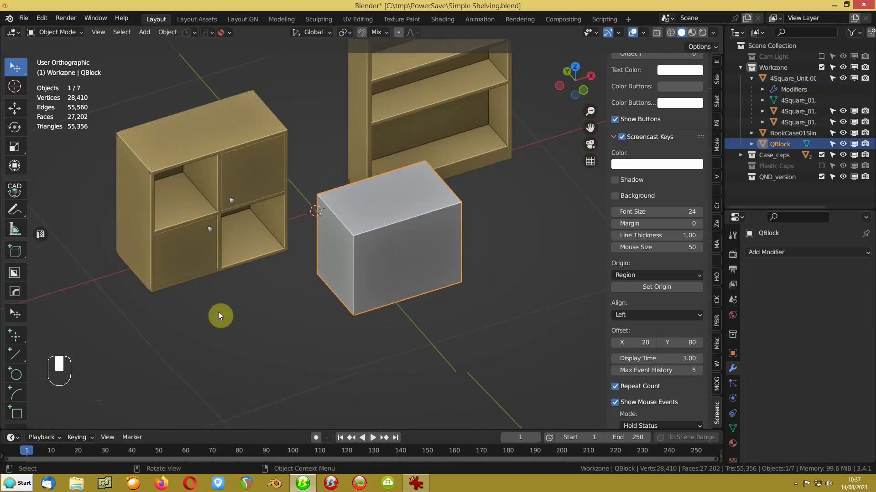
key(s)
key(x)
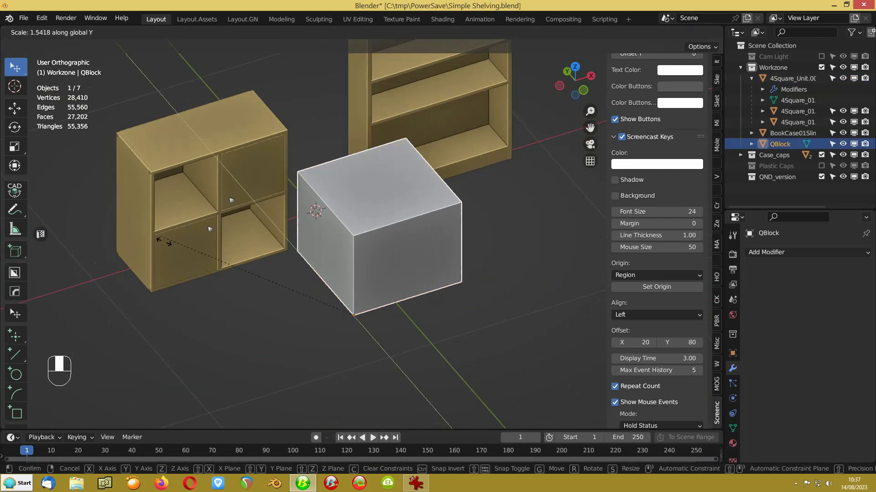
key(z)
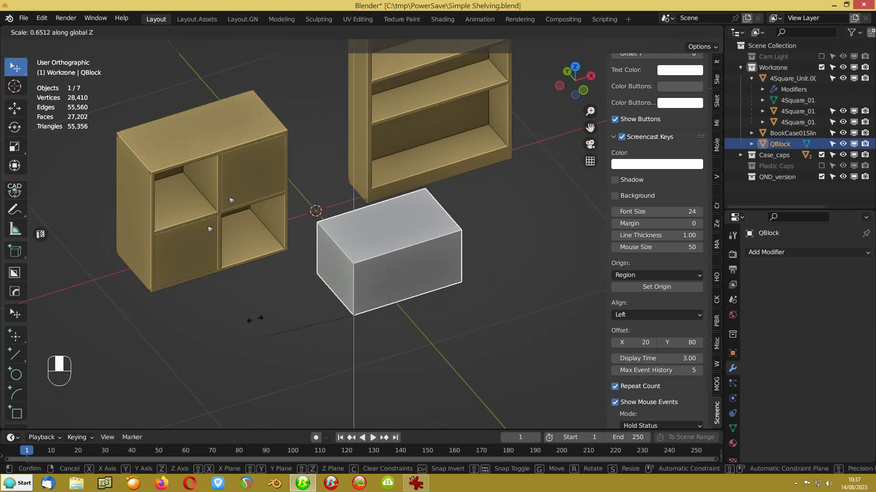
click(238, 298)
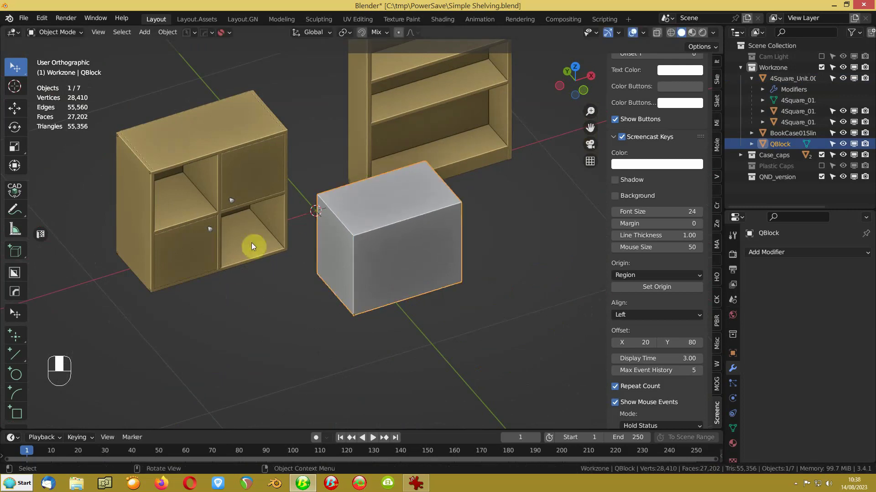
Scale the new box by about 1.151 along Z and apply its rotation and scale.
middle_drag(236, 226, 223, 201)
middle_drag(323, 303, 295, 273)
middle_drag(242, 287, 237, 297)
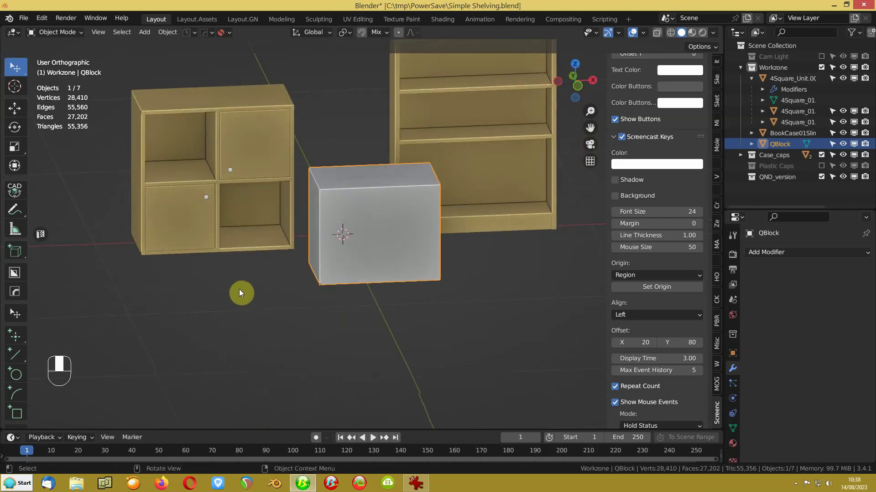
key(s)
key(z)
click(226, 286)
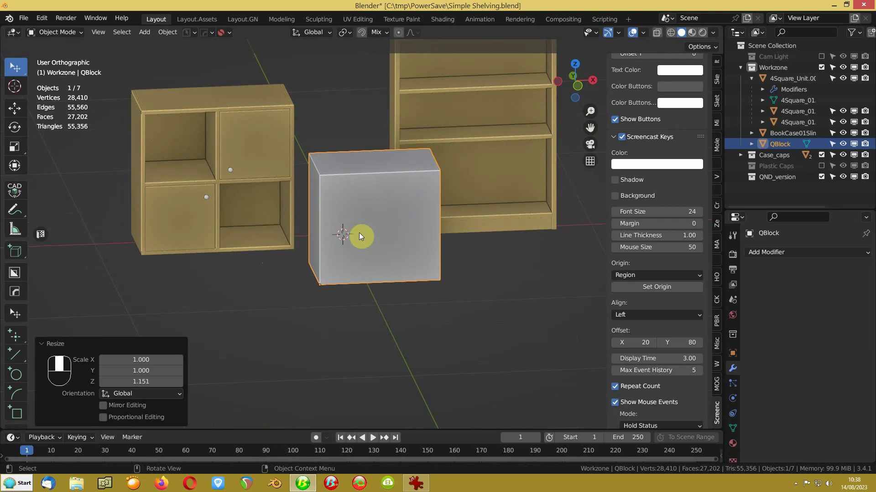
key(ctrl+a)
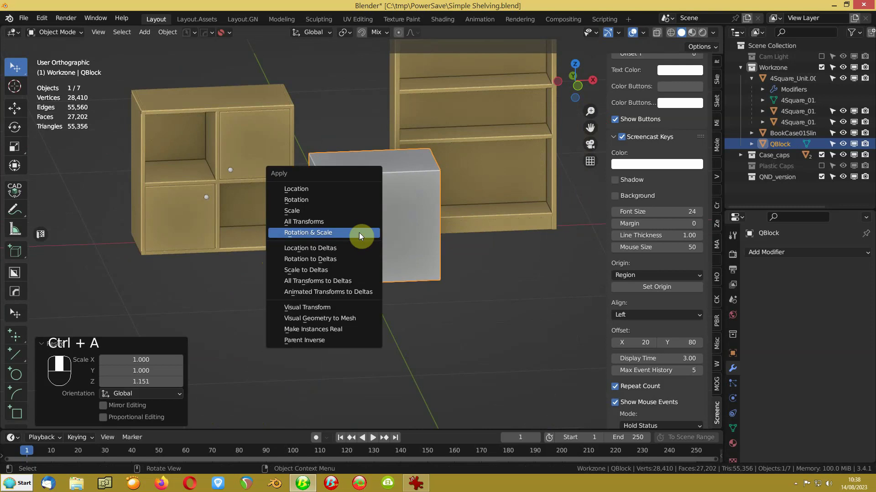
click(287, 232)
Subdivide all faces of the box with one cut in Edit Mode.
key(Tab)
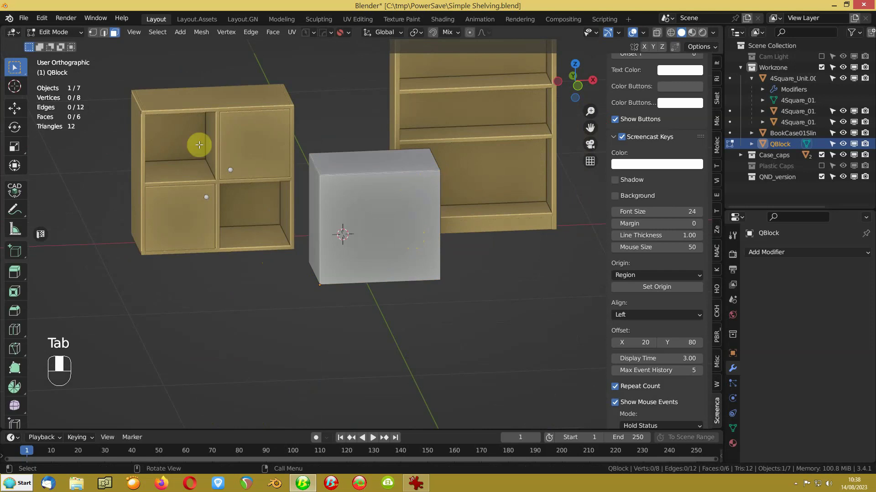
right_click(365, 187)
mouse_move(368, 190)
click(328, 249)
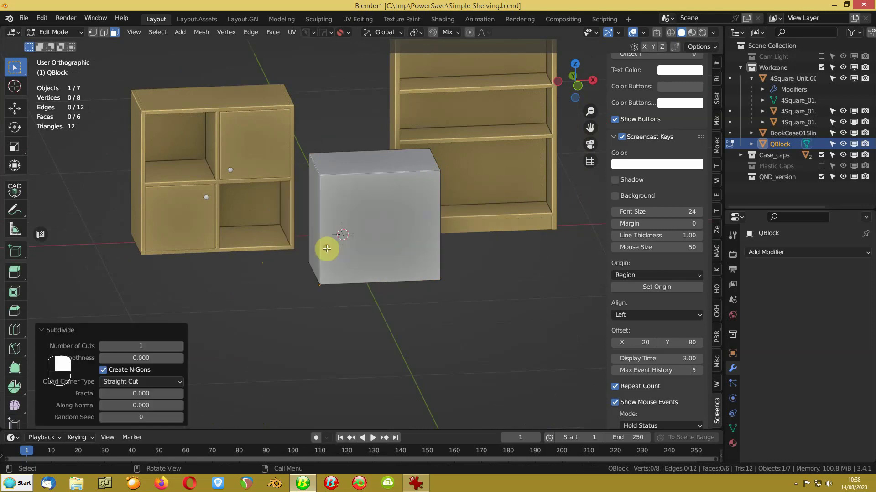
middle_drag(348, 218, 356, 231)
key(a)
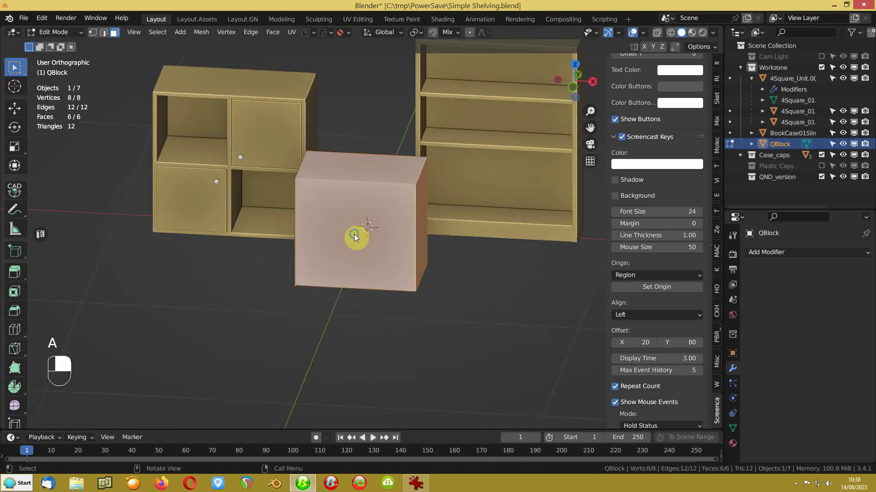
right_click(353, 233)
click(316, 261)
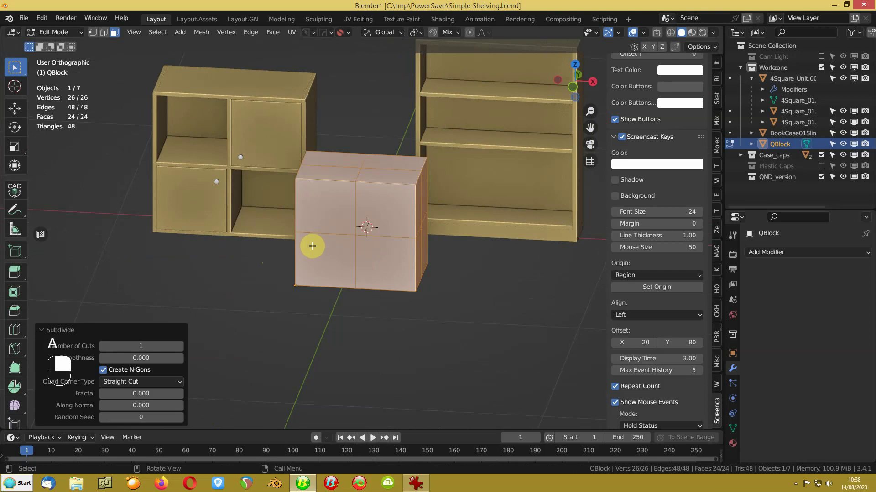
Inset the four front faces of the box individually with a thickness of about 0.0103 m.
click(322, 218)
shift+click(383, 219)
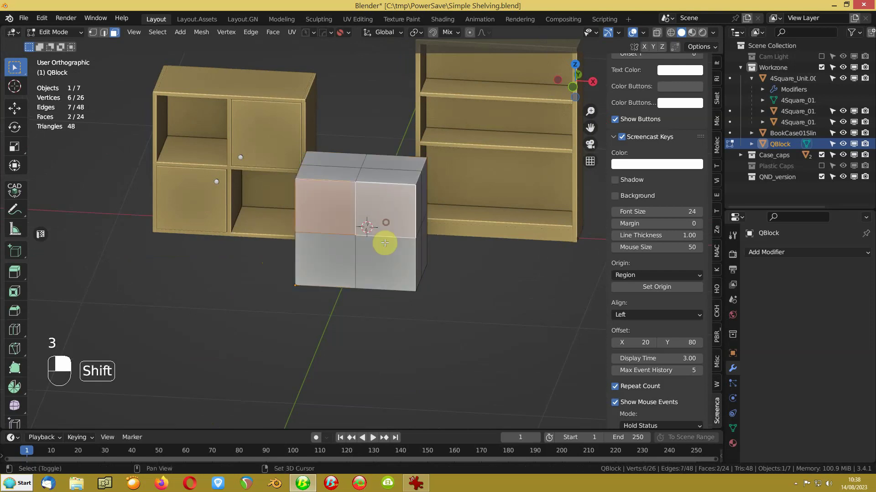
shift+click(377, 262)
shift+click(337, 266)
key(KP_Decimal)
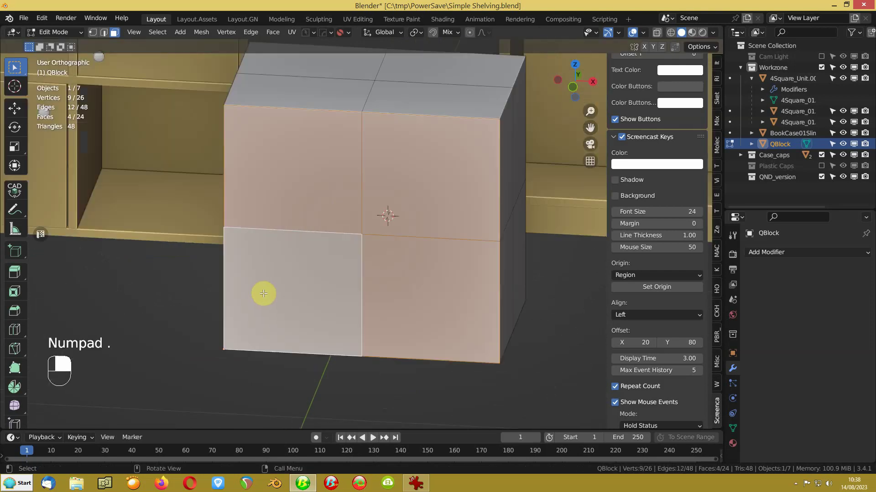
key(i)
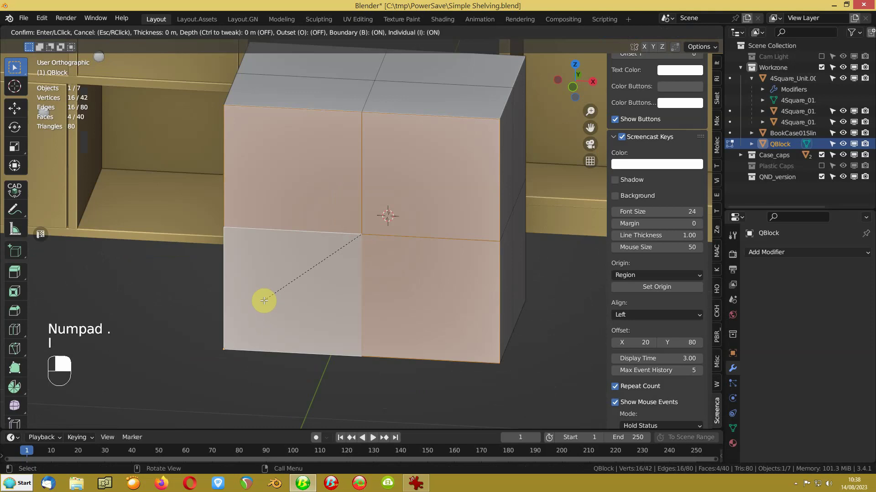
key(i)
click(270, 298)
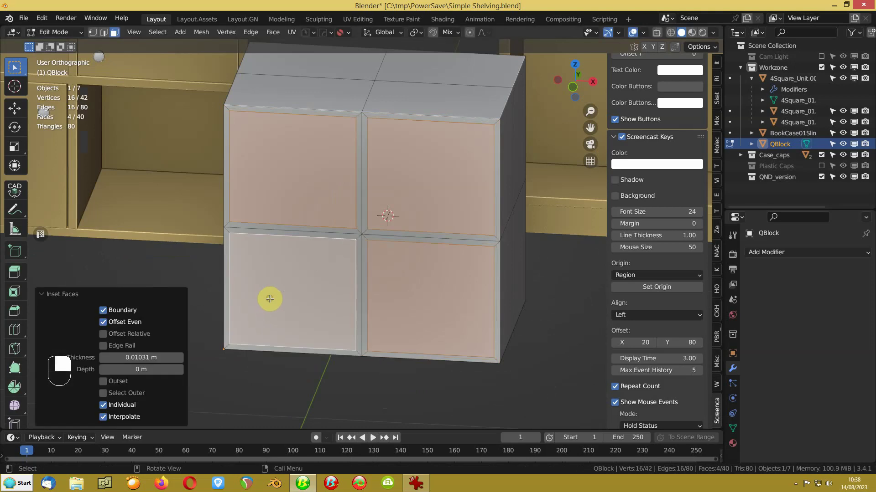
Extrude the four inset front faces about 0.214 m into the box to form open compartments.
key(e)
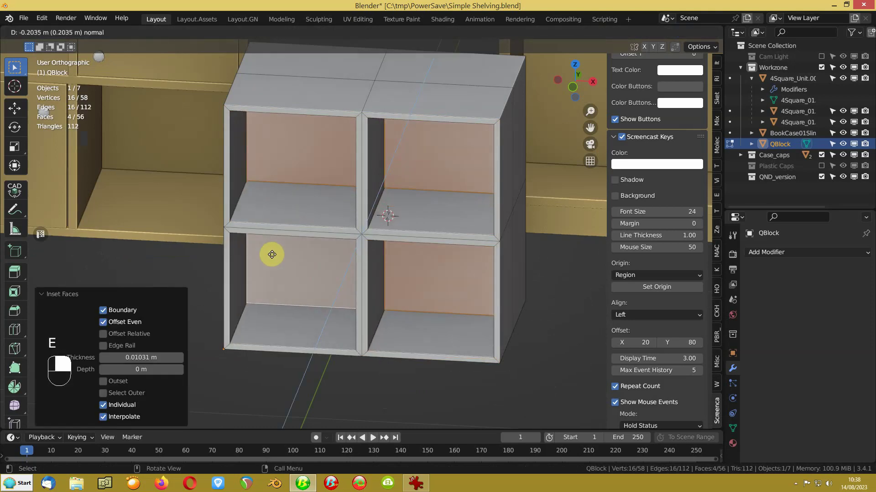
click(269, 249)
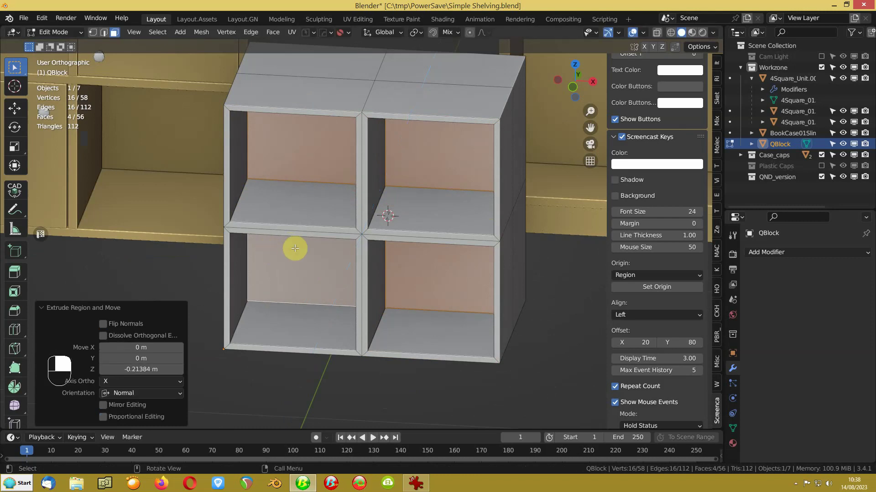
key(Tab)
middle_drag(284, 264, 355, 269)
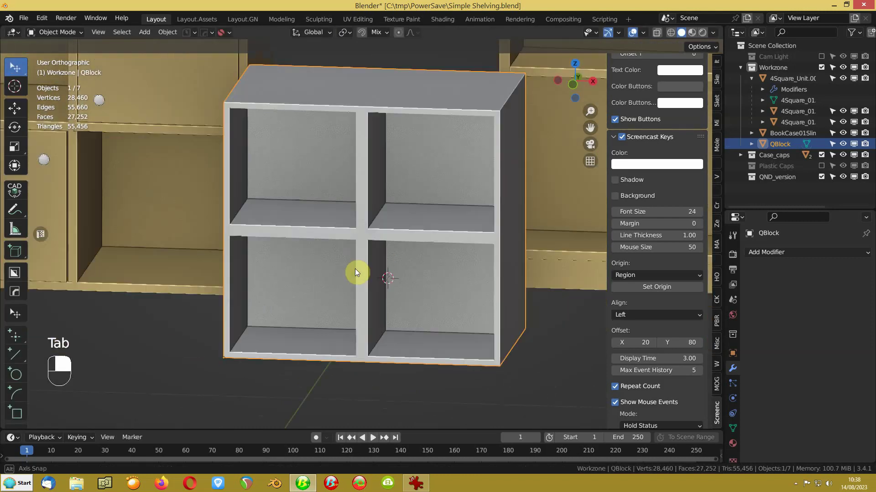
scroll(232, 187, down, 4)
middle_drag(262, 198, 281, 198)
scroll(296, 225, up, 2)
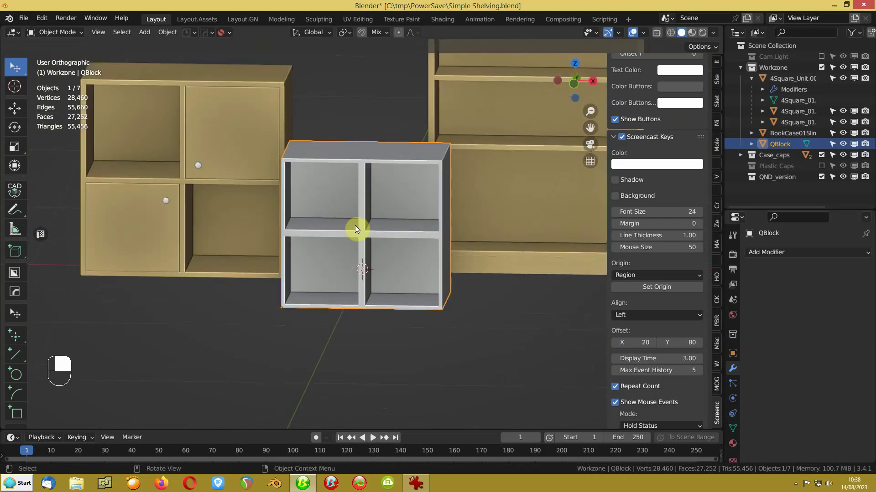
scroll(355, 228, up, 2)
key(Tab)
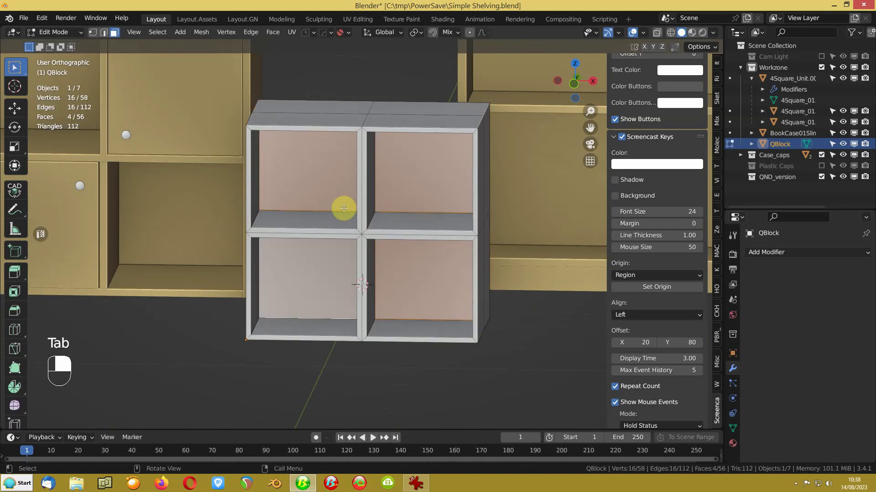
Halve the central vertical divider's thickness by scaling its four side faces by 0.5 along X.
click(369, 195)
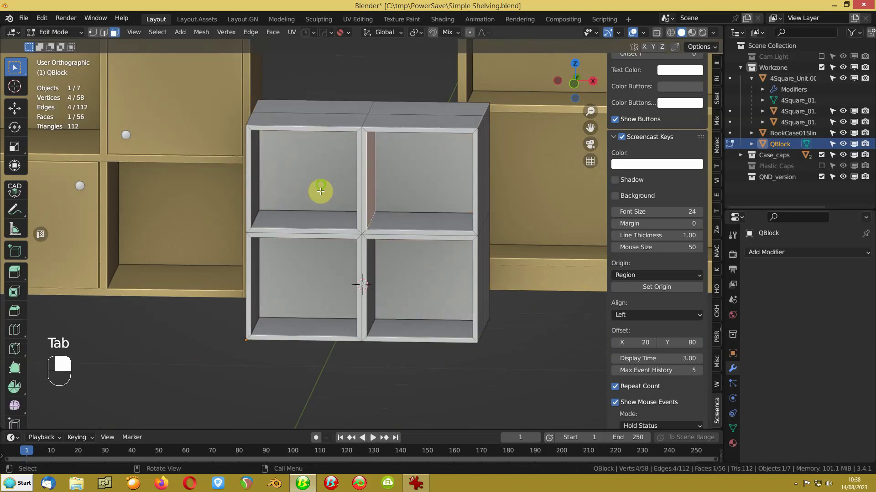
middle_drag(318, 190, 363, 193)
shift+click(336, 184)
shift+click(335, 279)
middle_drag(334, 279, 336, 242)
shift+click(382, 263)
middle_drag(381, 260, 372, 285)
text(sx.5)
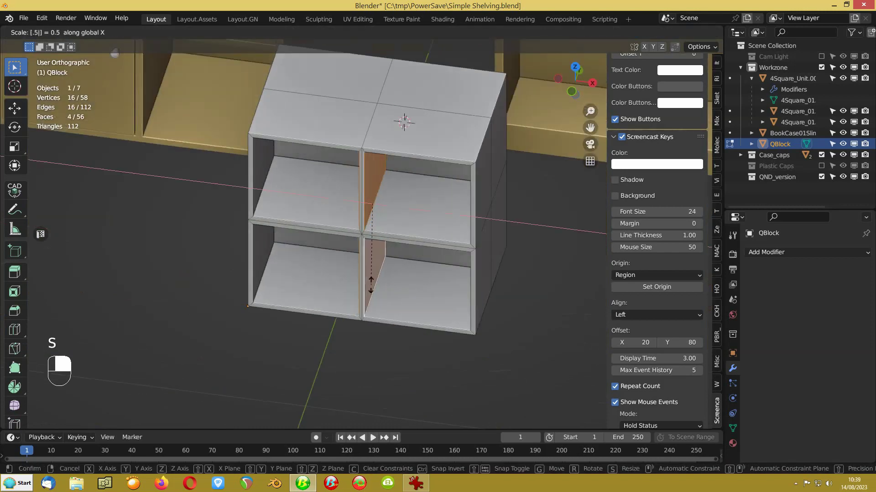
key(Return)
Halve the middle shelf's thickness by scaling its four upper and lower faces by 0.5 along Z, and leave Edit Mode.
click(419, 211)
shift+click(314, 207)
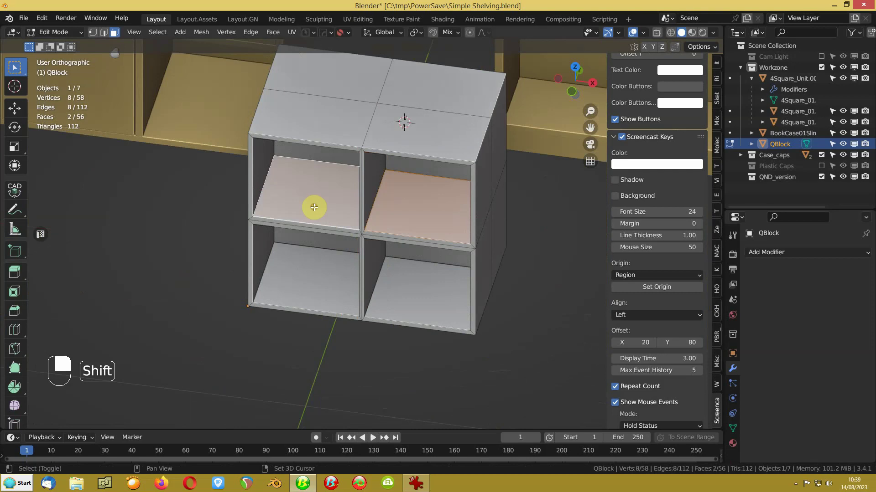
middle_drag(290, 280, 309, 131)
shift+click(319, 269)
shift+click(400, 254)
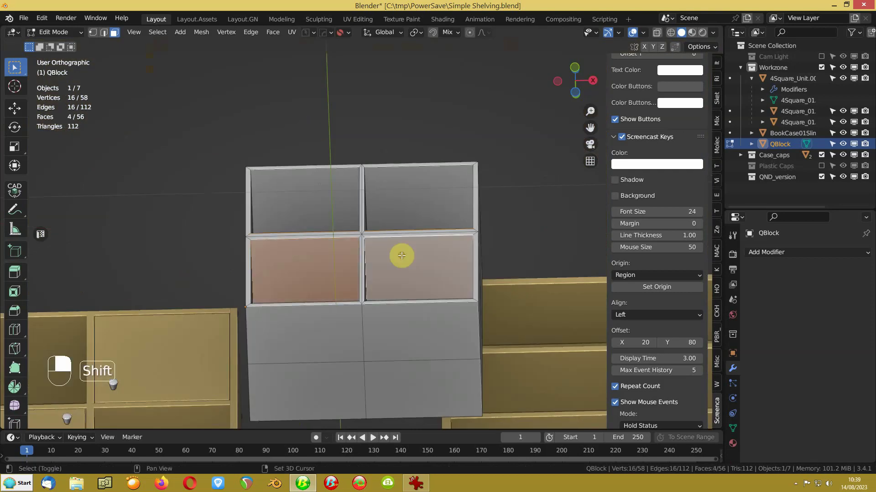
middle_drag(400, 254, 369, 305)
text(s)
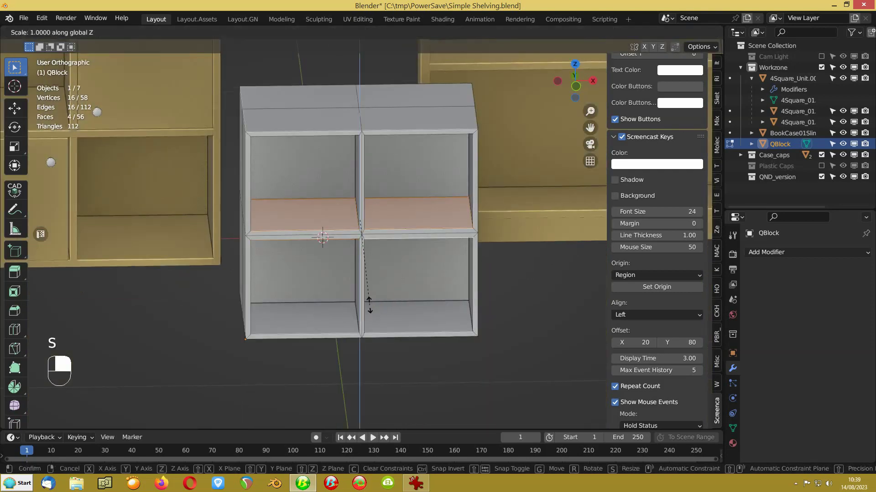
text(z.5)
key(Return)
key(Tab)
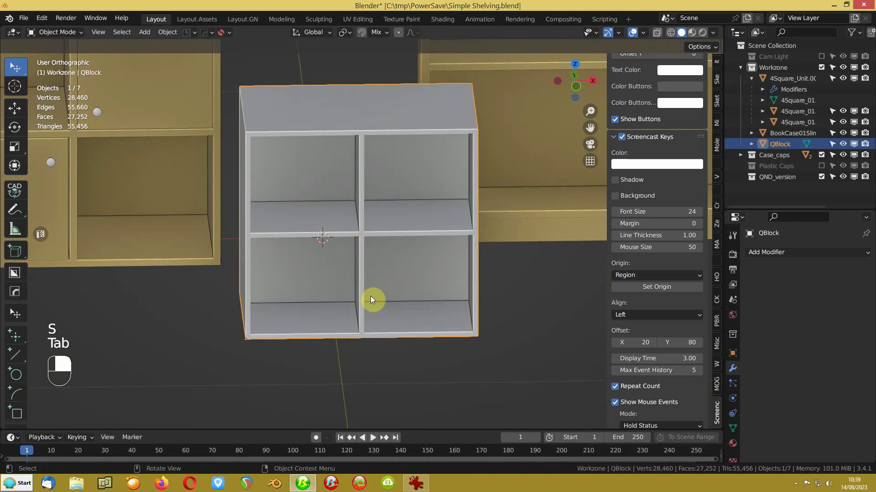
Examine the thinned dividers, the frame and the mesh layout of the new shelving box in Object and Edit Mode.
middle_drag(370, 296, 334, 290)
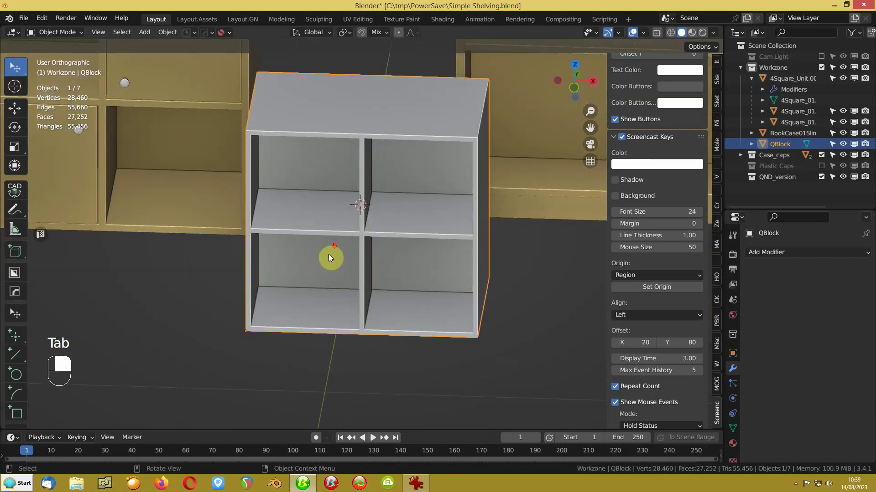
scroll(335, 254, down, 9)
middle_drag(342, 254, 371, 219)
scroll(311, 242, up, 6)
scroll(357, 218, up, 4)
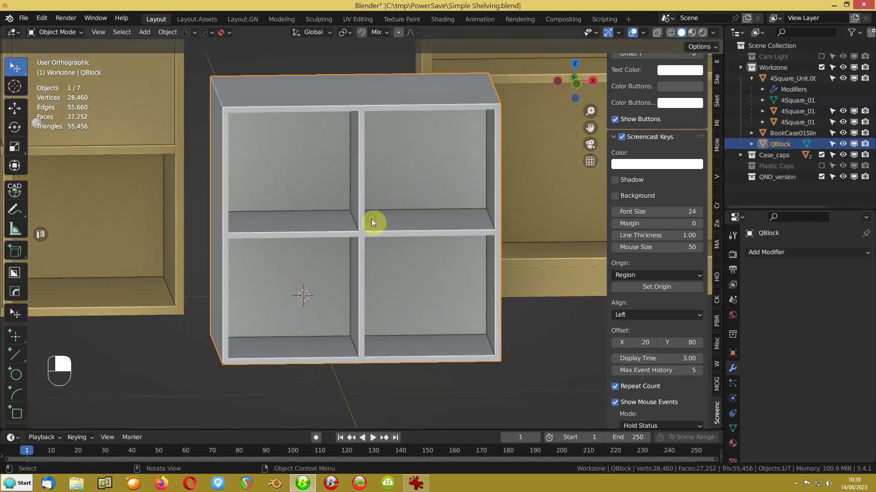
key(Tab)
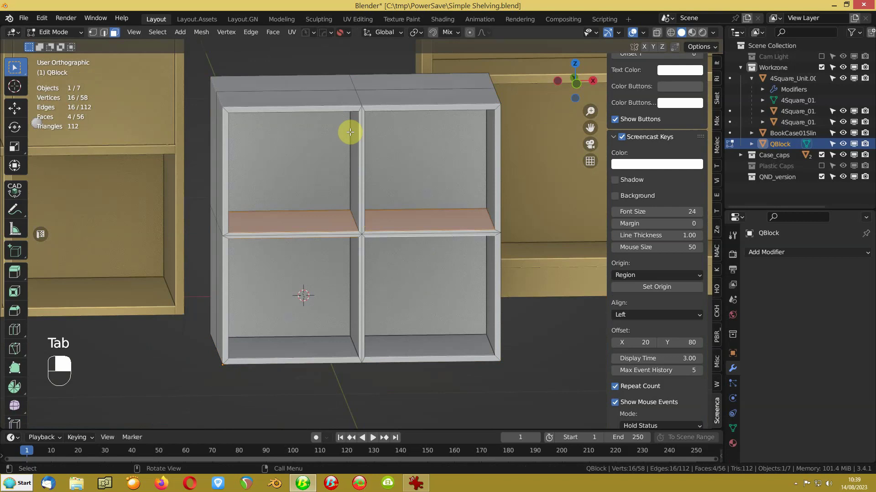
shift+middle_drag(340, 114, 336, 192)
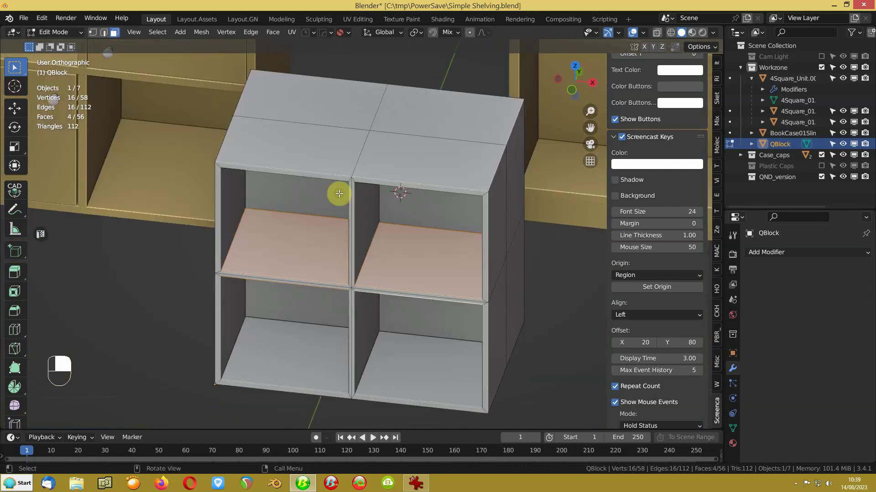
scroll(291, 173, up, 2)
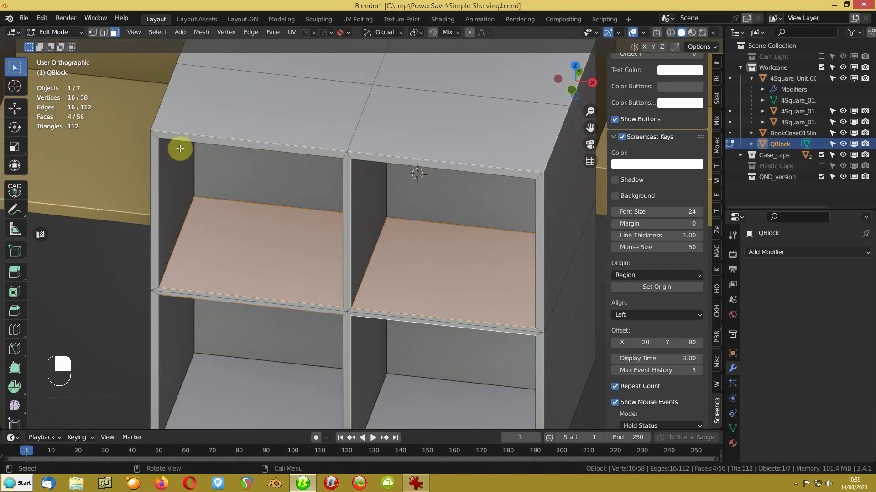
scroll(273, 211, down, 3)
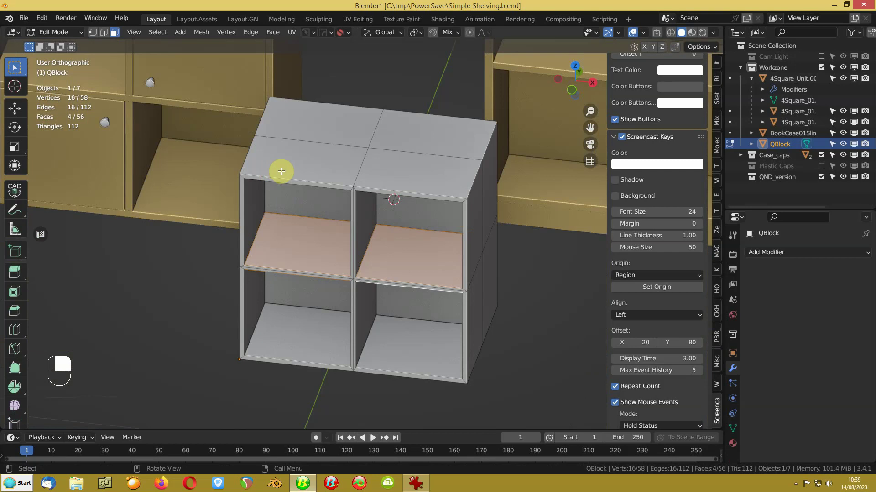
key(Tab)
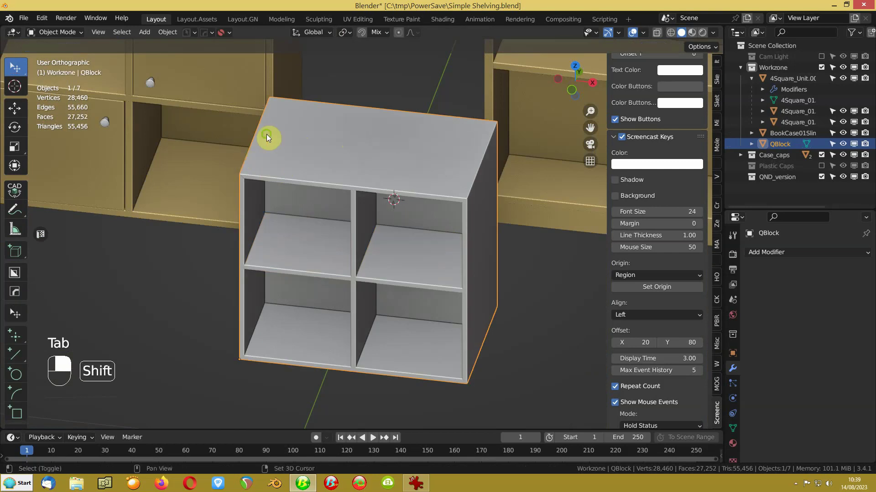
Examine the panel joints and edges of the four-square reference unit and compare them with the new shelving box.
shift+middle_drag(268, 140, 363, 292)
scroll(363, 288, up, 10)
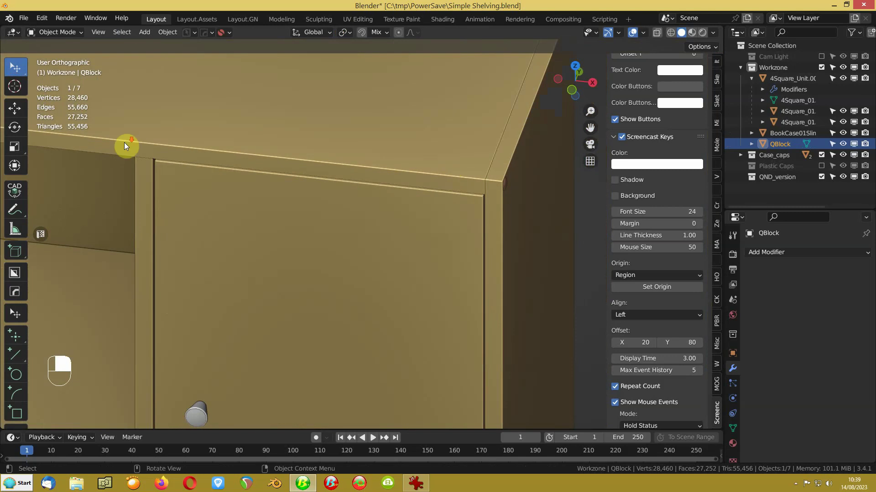
scroll(124, 142, down, 3)
middle_drag(190, 187, 222, 193)
drag(181, 322, 183, 314)
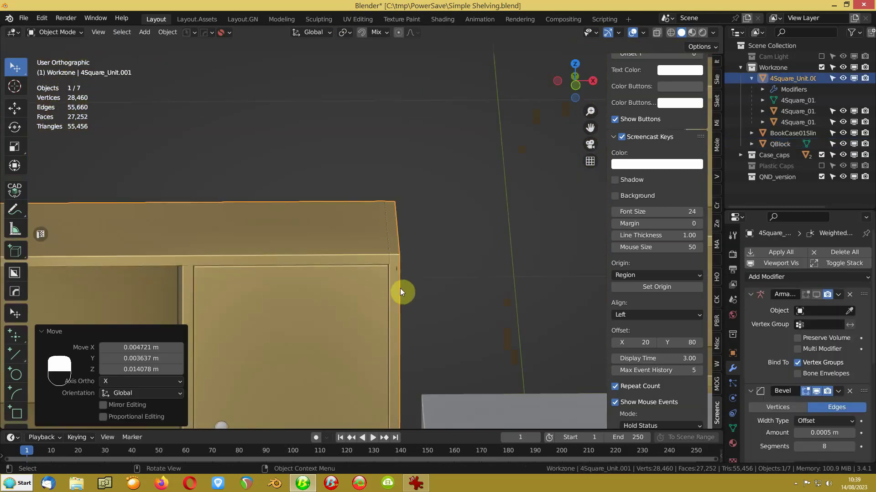
scroll(401, 292, down, 3)
middle_drag(363, 287, 357, 289)
scroll(446, 260, up, 5)
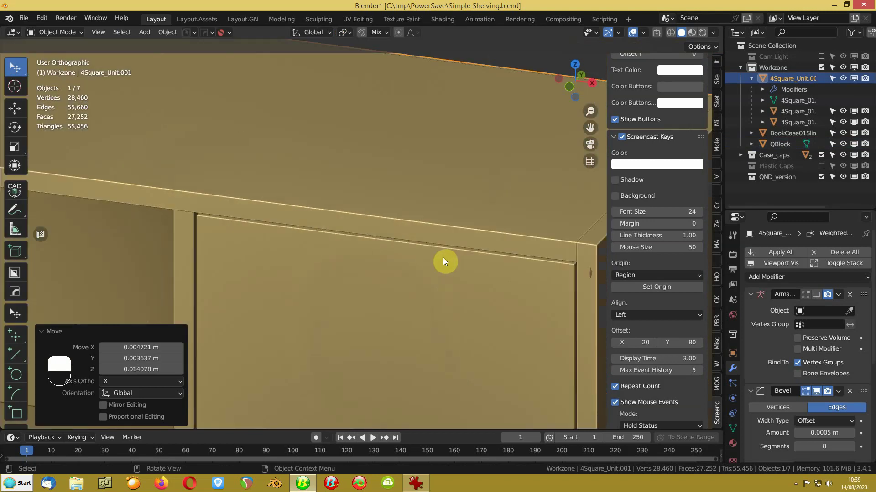
middle_drag(445, 259, 496, 229)
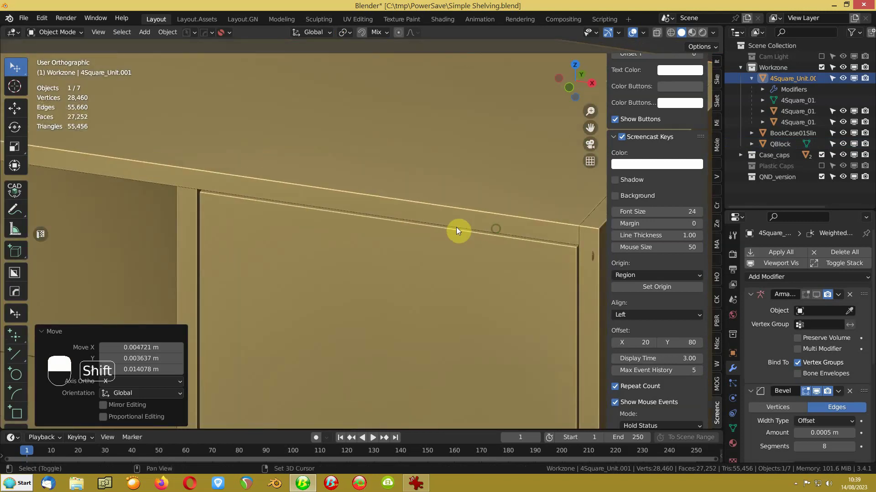
shift+middle_drag(344, 197, 210, 128)
scroll(308, 225, down, 1)
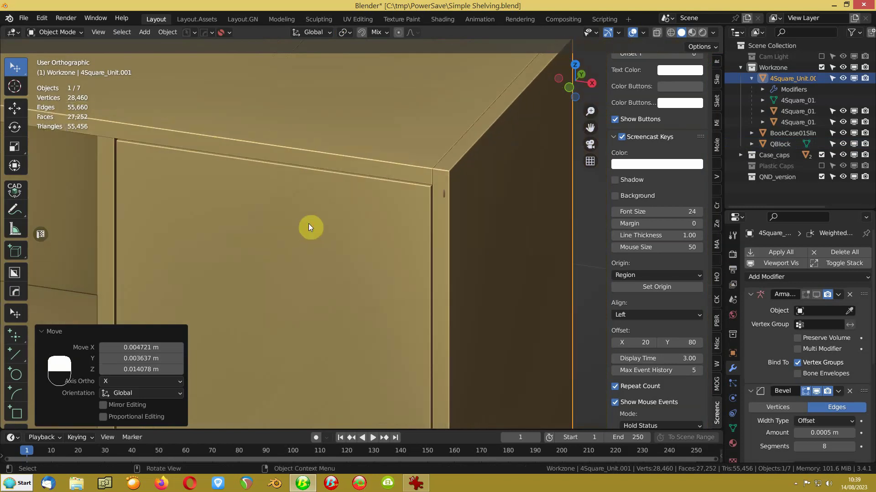
scroll(308, 223, down, 5)
shift+middle_drag(309, 308, 219, 100)
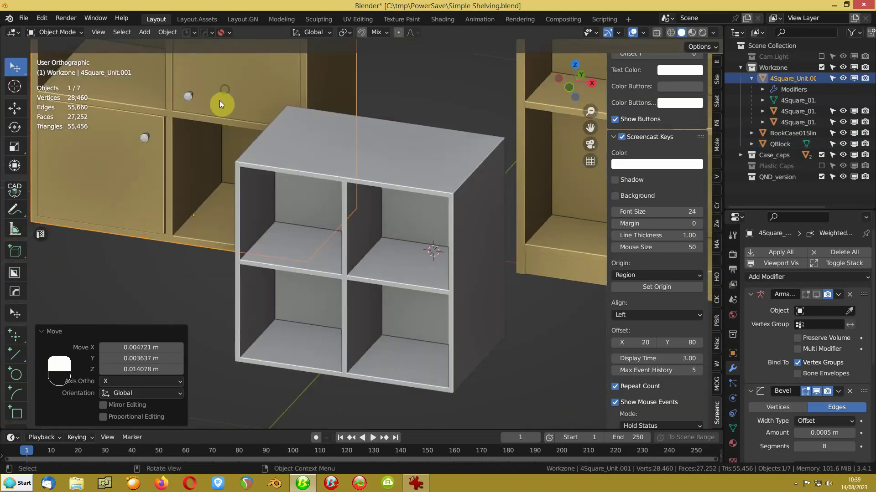
scroll(356, 204, up, 2)
middle_drag(288, 258, 331, 239)
scroll(348, 219, down, 4)
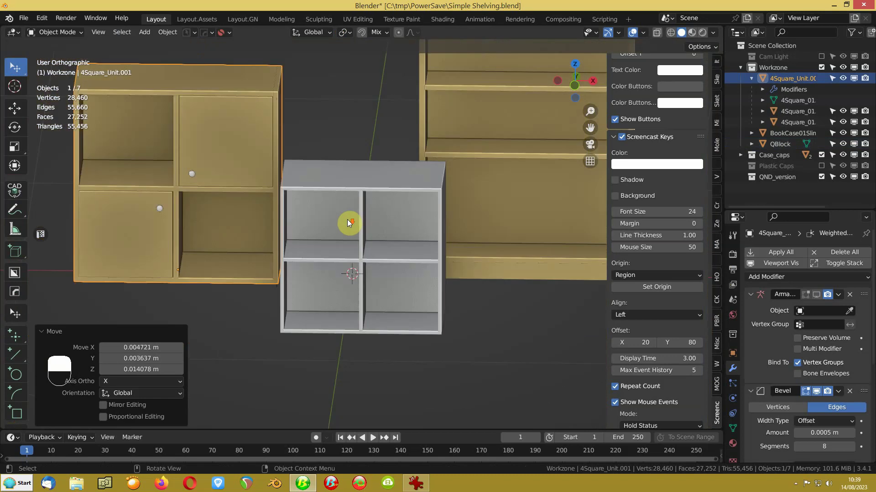
Delete the grey QBlock shelving box from the scene.
click(364, 225)
scroll(362, 226, down, 4)
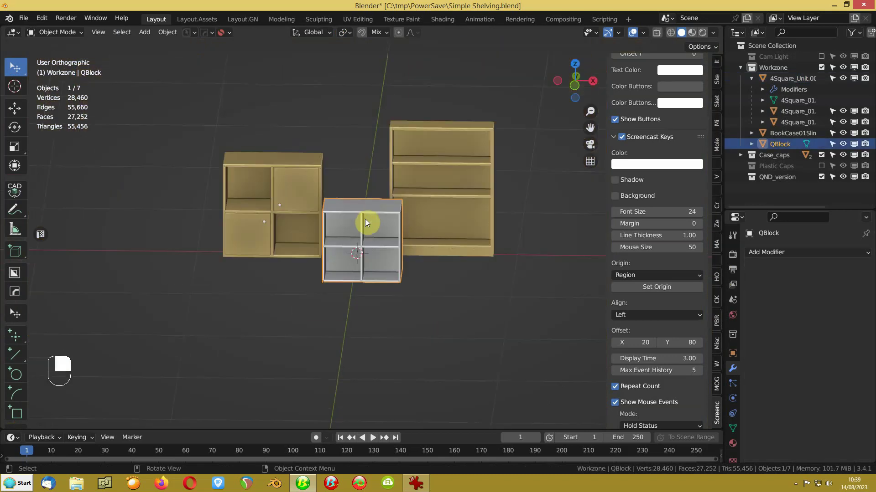
key(Delete)
Switch to IrfanView to read the four-cube storage unit's dimensions in 4cube_dims.png, and minimise the image window.
middle_drag(410, 219, 367, 236)
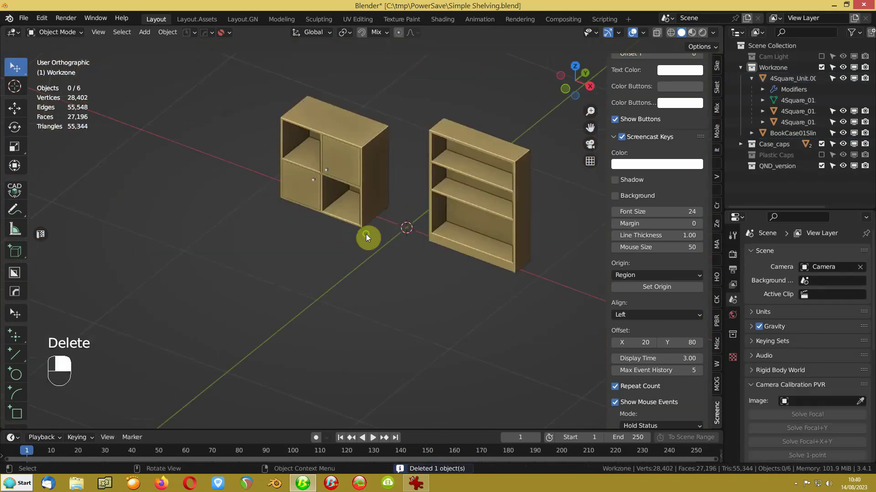
scroll(326, 246, up, 4)
shift+middle_drag(376, 131, 352, 223)
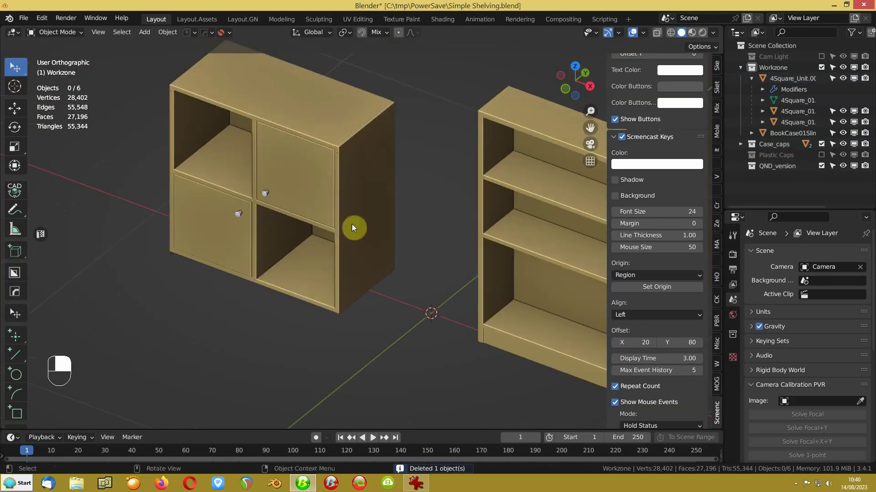
shift+scroll(248, 278, down, 5)
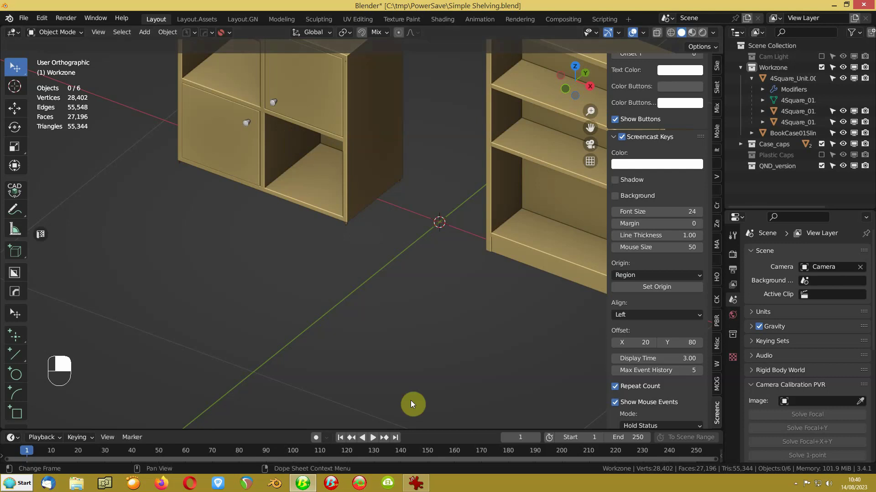
mouse_move(409, 489)
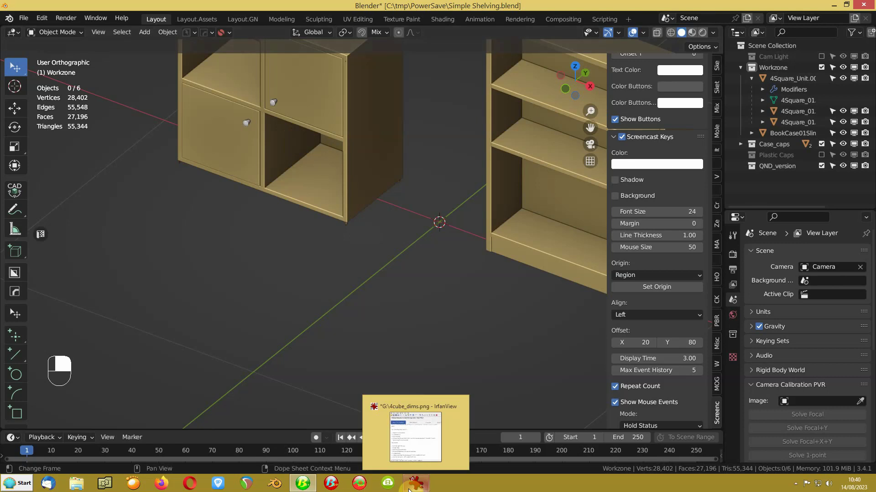
click(409, 490)
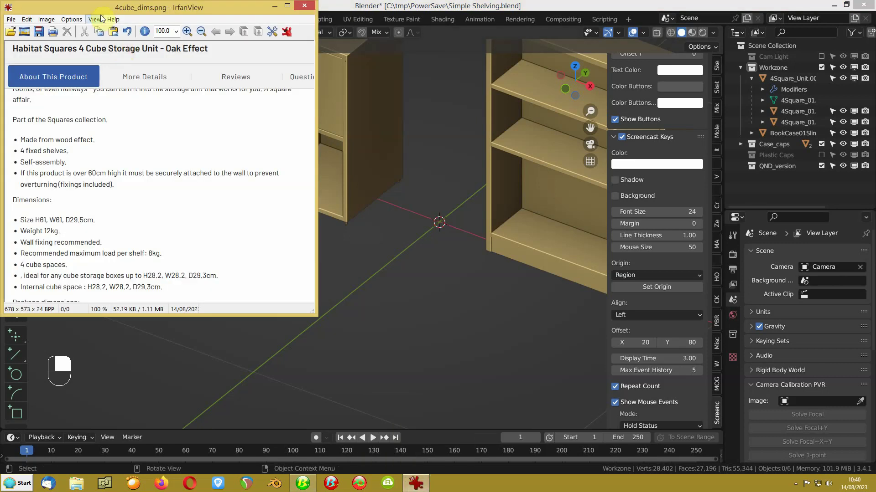
drag(97, 12, 112, 51)
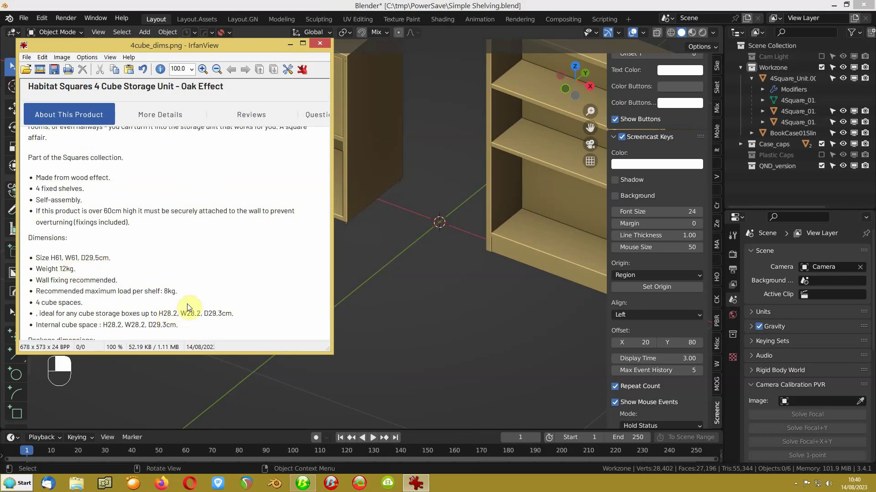
click(290, 45)
Add a mesh cube at the world origin.
middle_drag(209, 224, 230, 210)
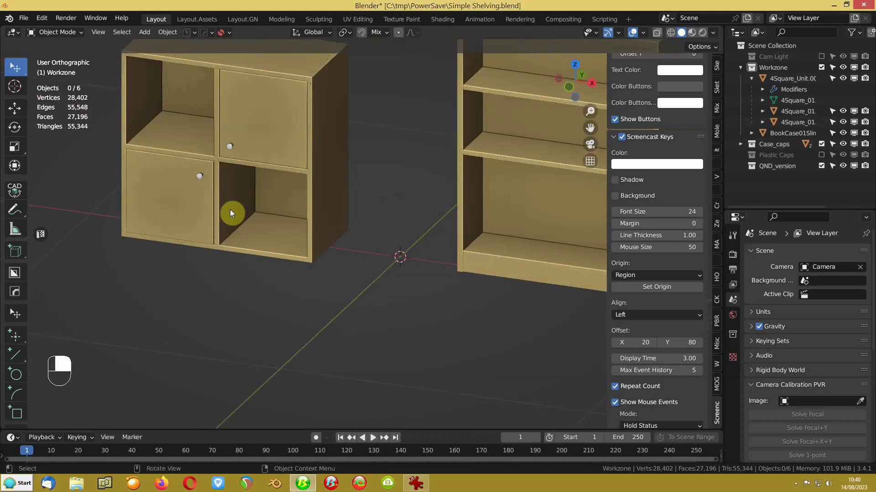
ctrl+middle_drag(303, 256, 352, 205)
scroll(284, 246, up, 1)
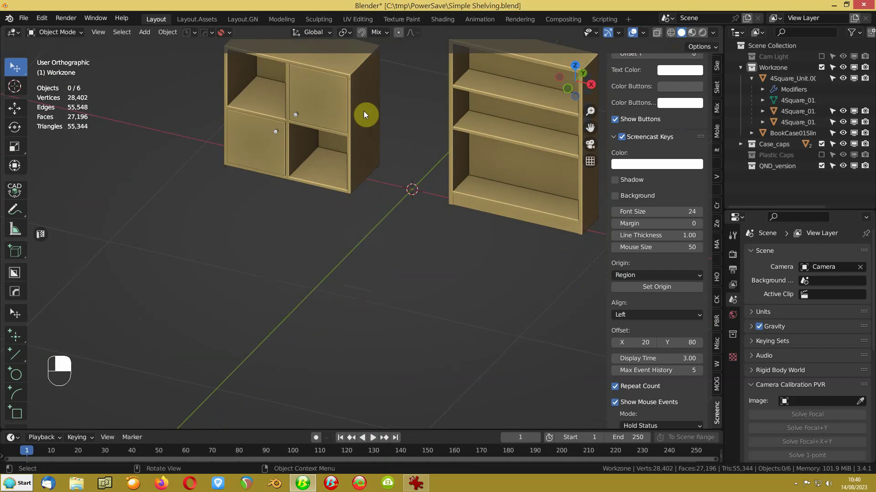
key(shift+a)
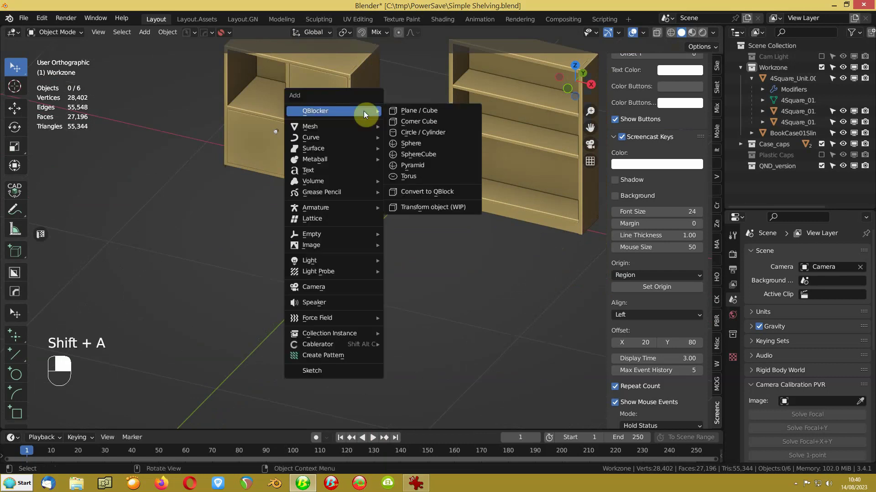
mouse_move(340, 127)
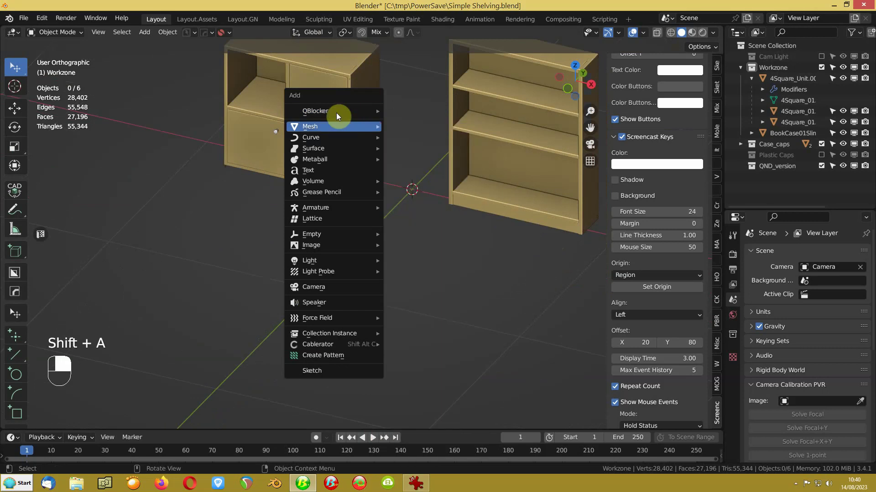
click(403, 178)
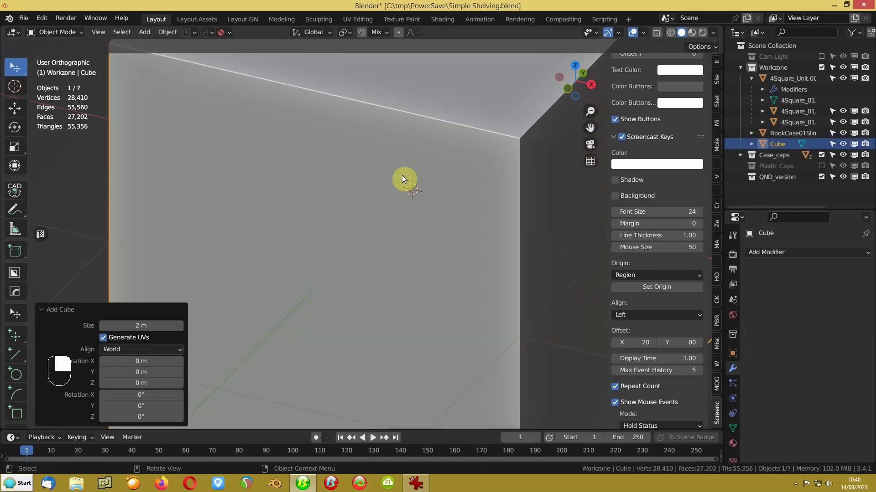
scroll(318, 188, down, 6)
middle_drag(327, 204, 346, 195)
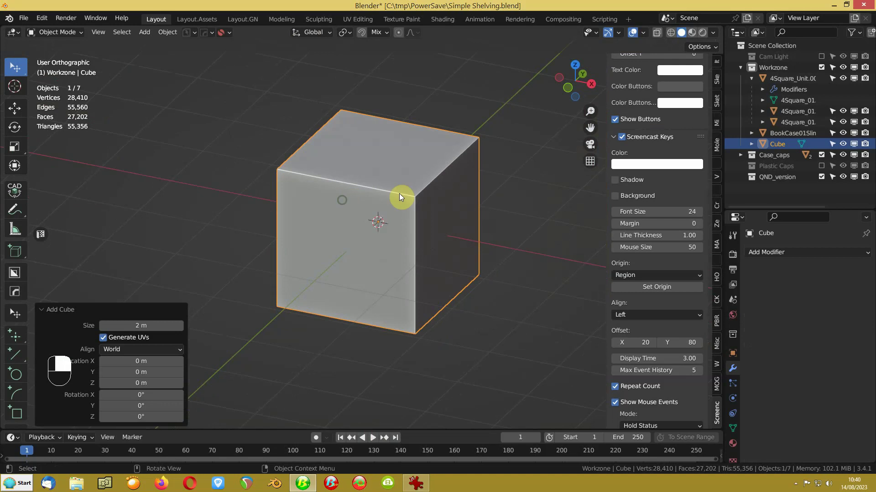
Set the new cube's dimensions to X 0.3 m, Y 0.3 m and Z 15 mm to form a flat panel.
click(716, 61)
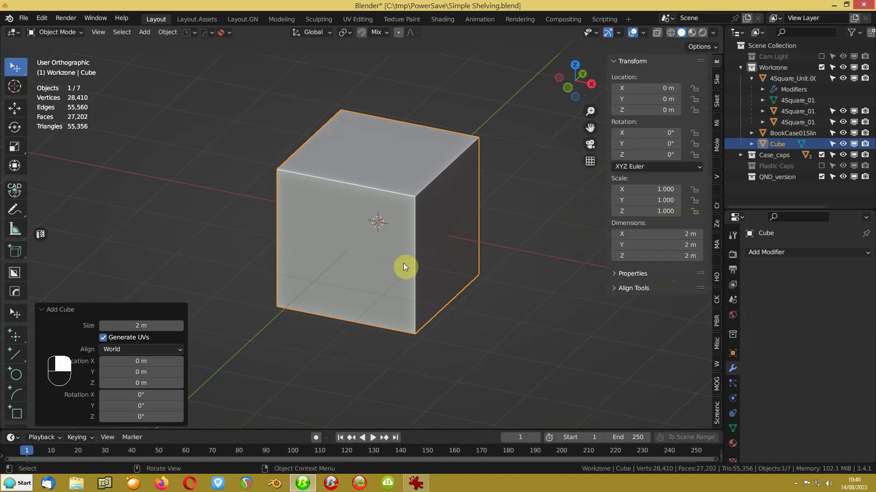
click(637, 257)
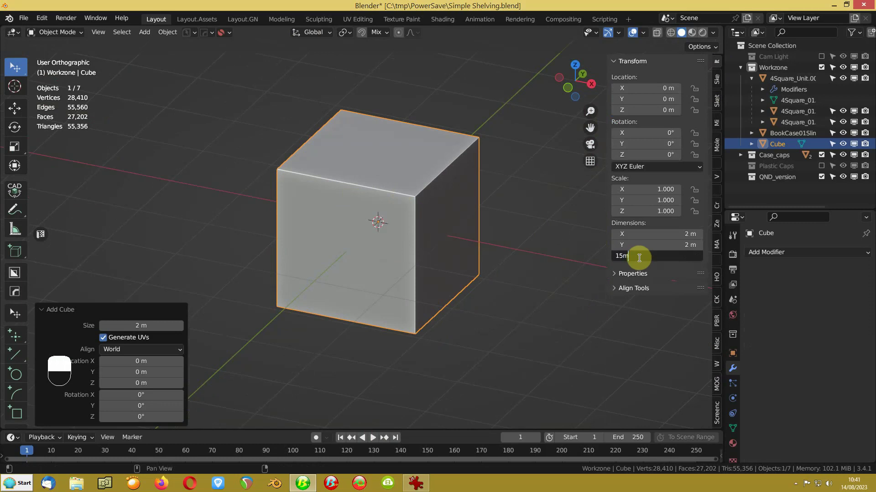
text(15mm)
key(Return)
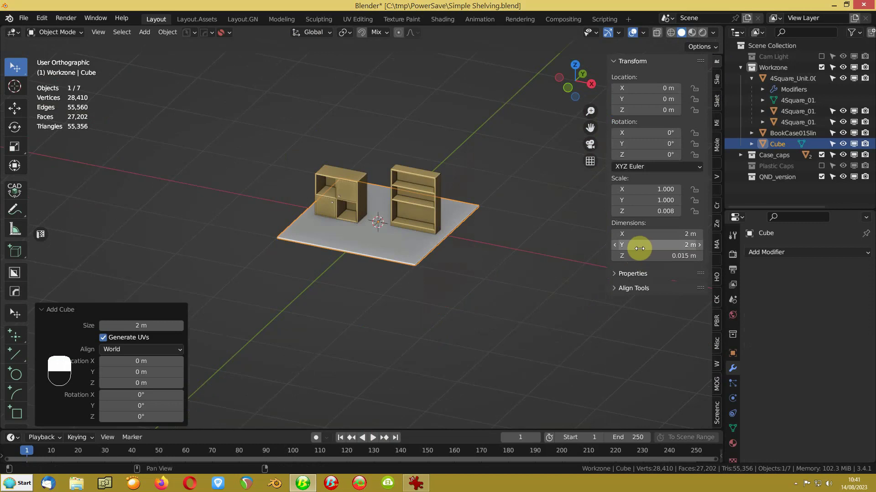
click(638, 249)
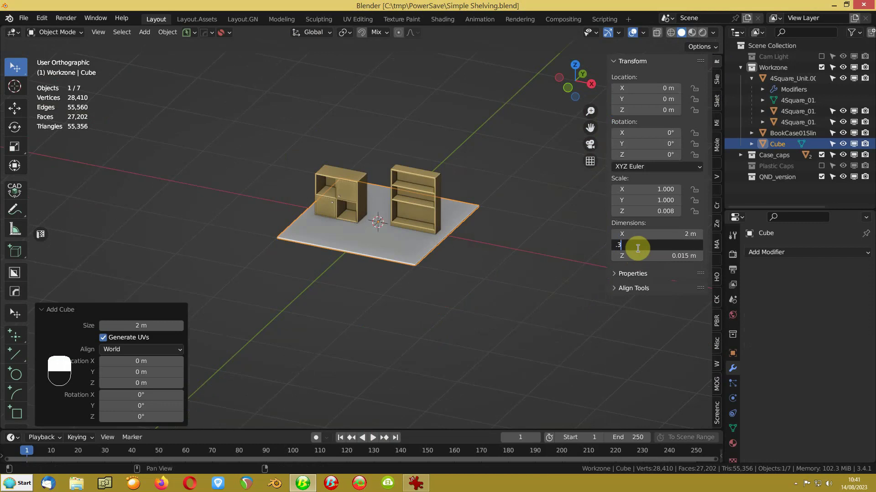
text(.3)
key(Return)
click(647, 235)
text(.3)
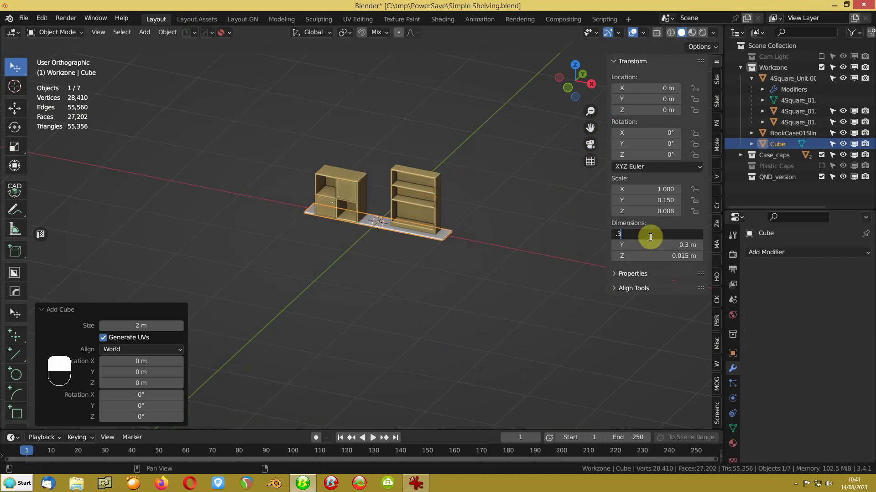
key(Return)
Apply the rotation and scale of the flat panel.
key(KP_Decimal)
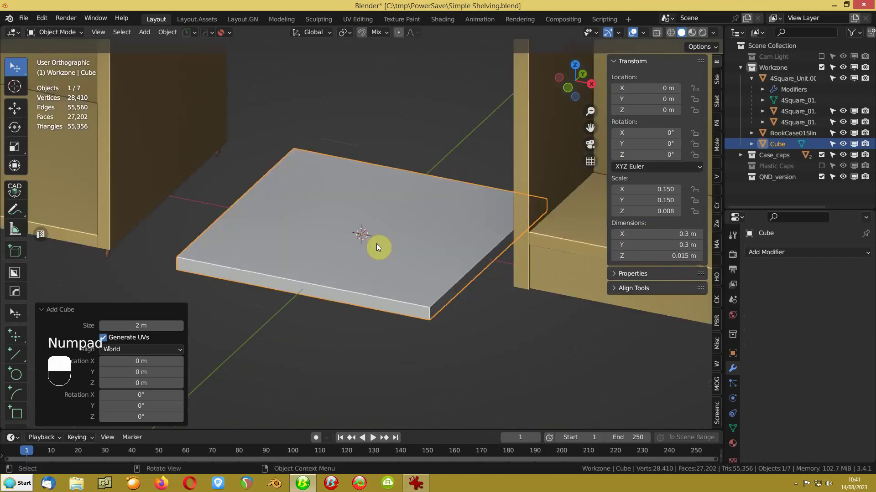
middle_drag(328, 252, 324, 269)
scroll(363, 241, up, 3)
scroll(335, 260, down, 2)
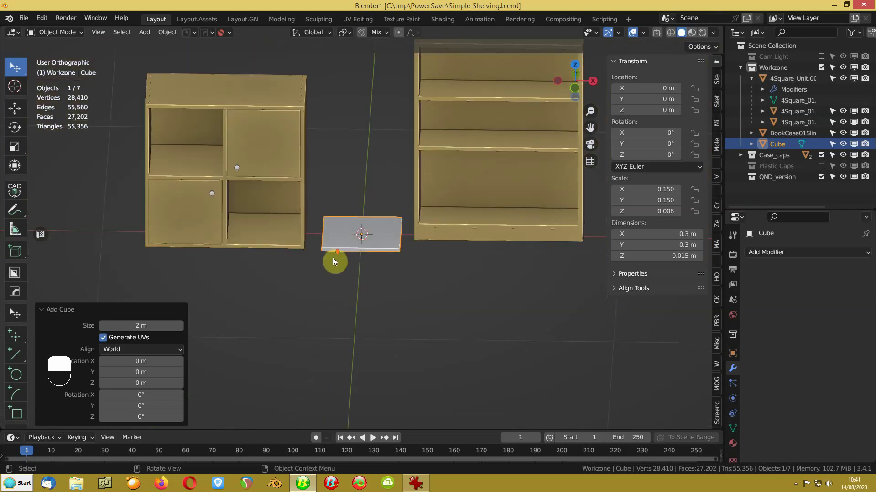
key(ctrl+a)
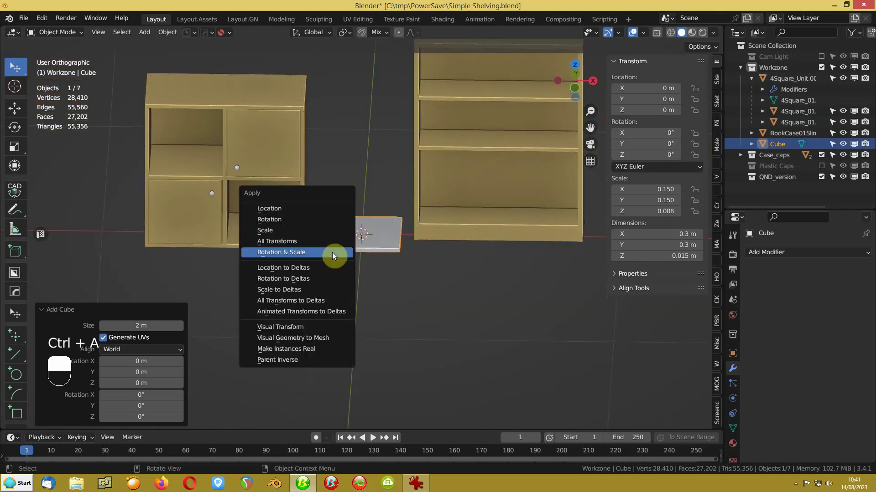
click(332, 252)
middle_drag(351, 256, 387, 256)
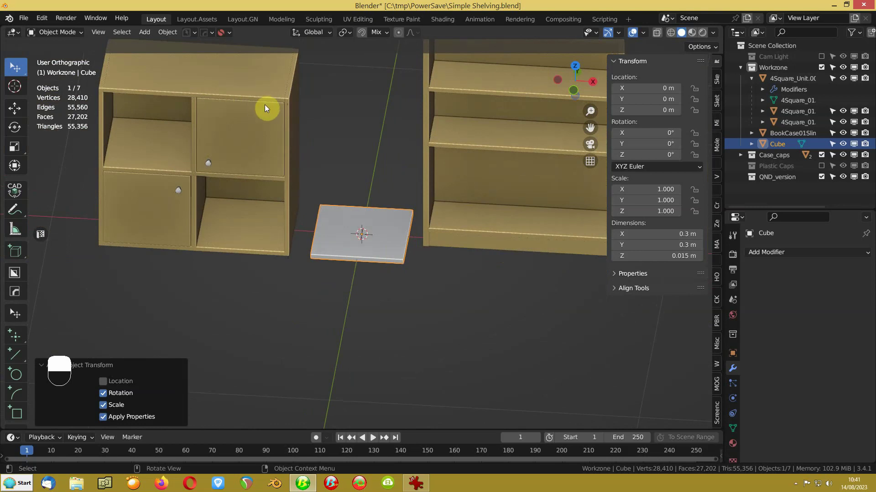
Add a second mesh cube at the world origin.
scroll(322, 202, down, 5)
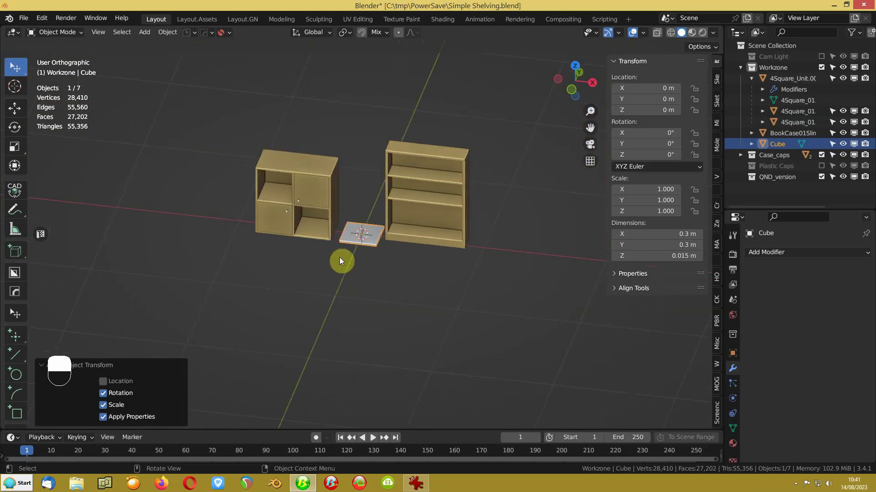
key(shift+a)
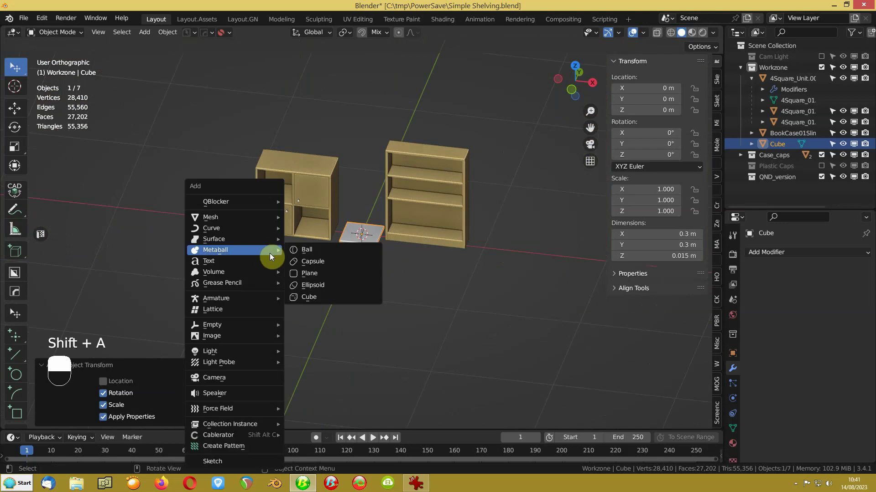
mouse_move(239, 224)
click(322, 272)
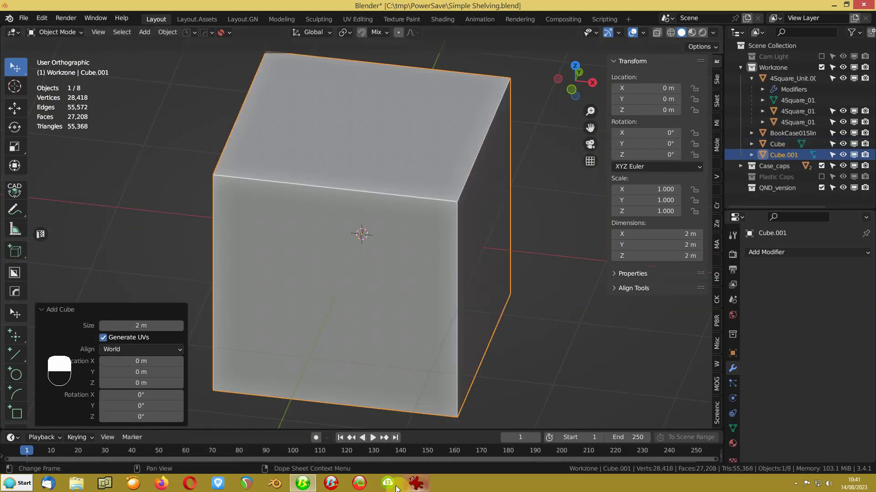
Check the overall size in 4cube_dims.png in IrfanView and set the second cube's dimensions to X 0.61, Y 0.295 and Z 0.61 m.
click(415, 483)
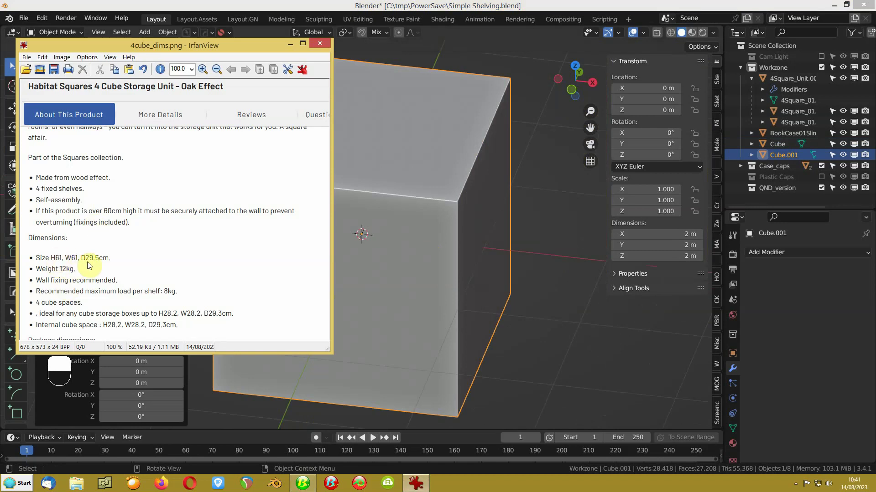
click(290, 45)
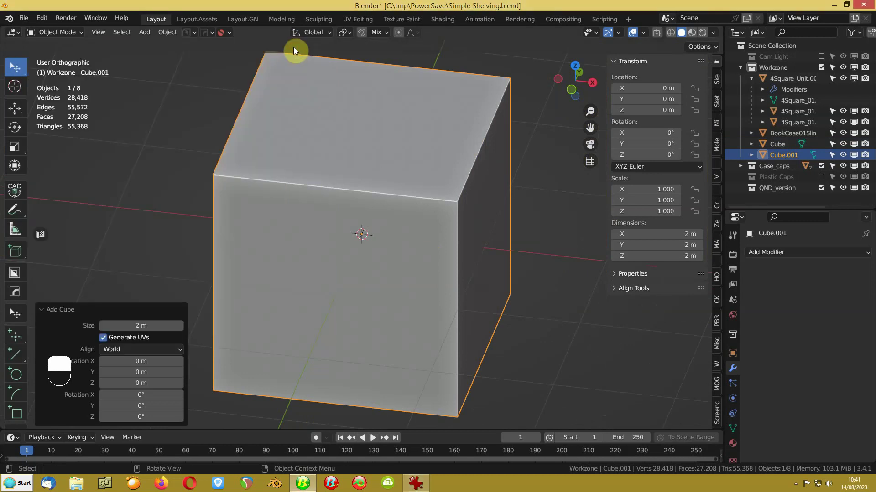
click(659, 259)
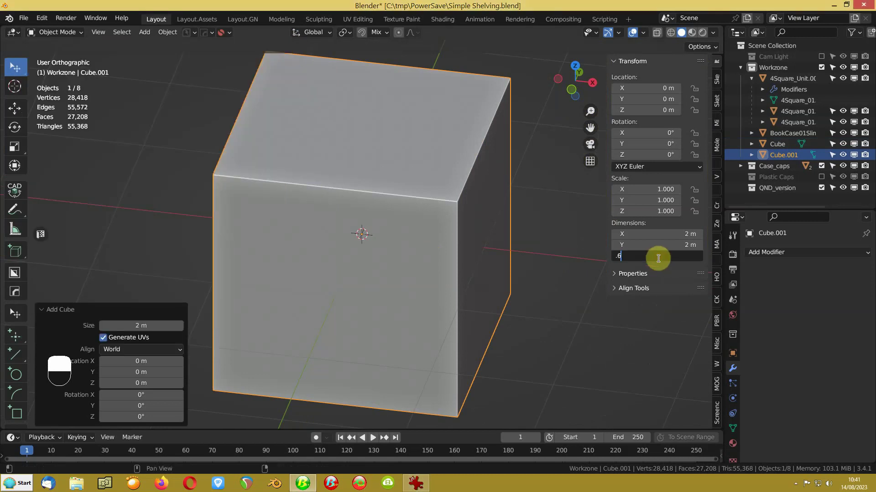
text(.61)
key(Return)
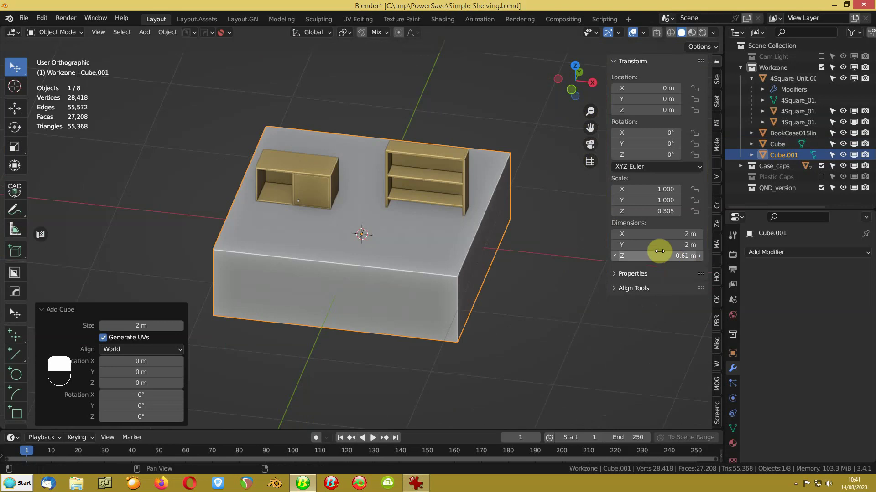
click(661, 234)
key(BackSpace)
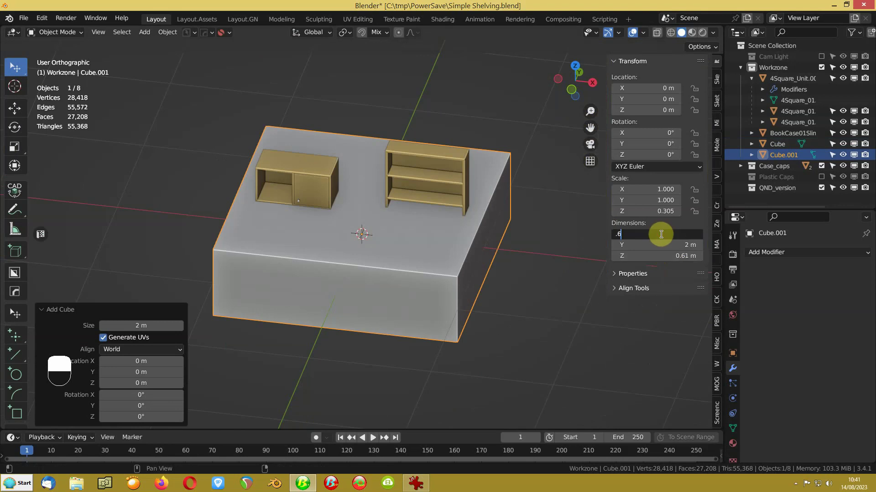
text(.61)
key(Return)
click(661, 247)
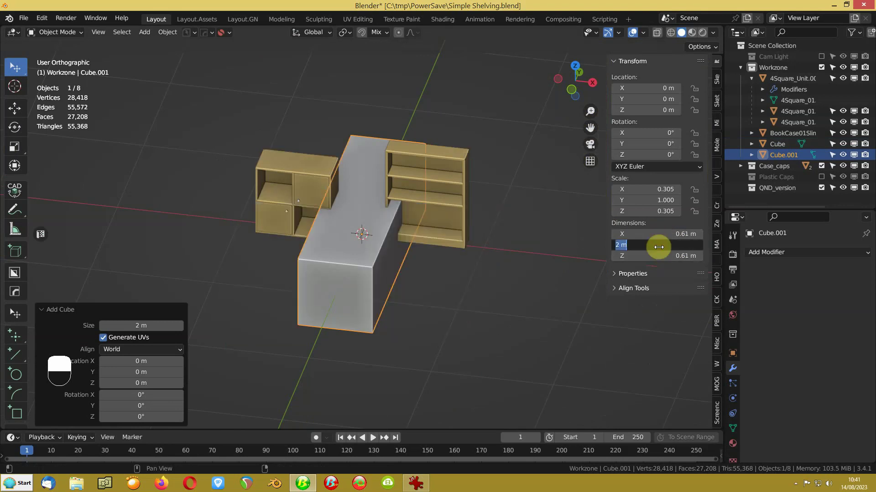
key(BackSpace)
text(.295)
key(Return)
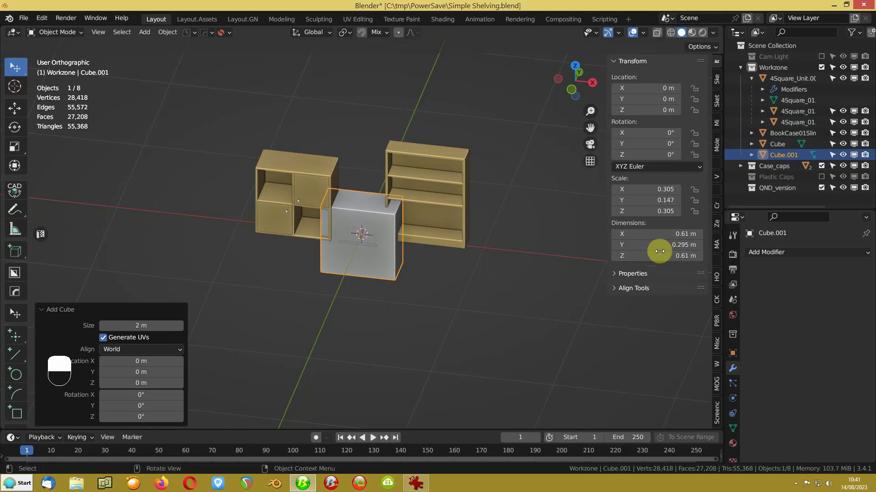
Apply the rotation and scale of the resized second cube.
scroll(357, 258, up, 2)
mouse_move(357, 257)
middle_down()
mouse_move(371, 237)
mouse_move(363, 253)
middle_up()
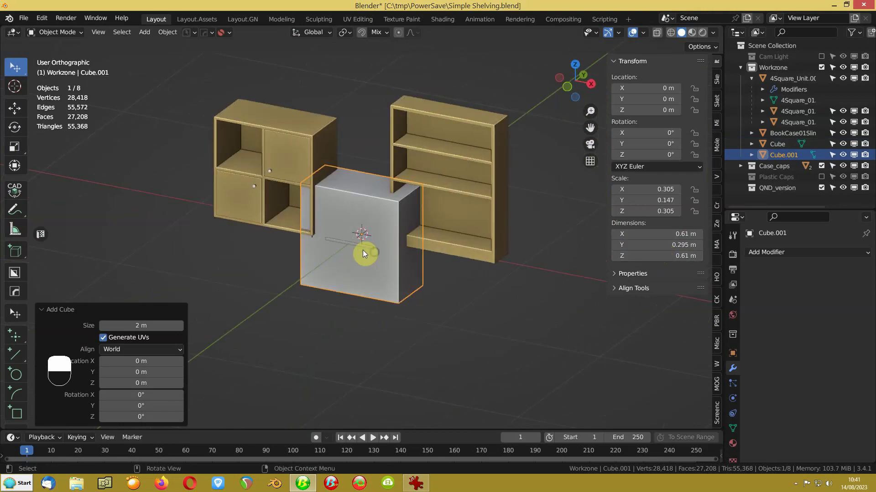
key(ctrl+a)
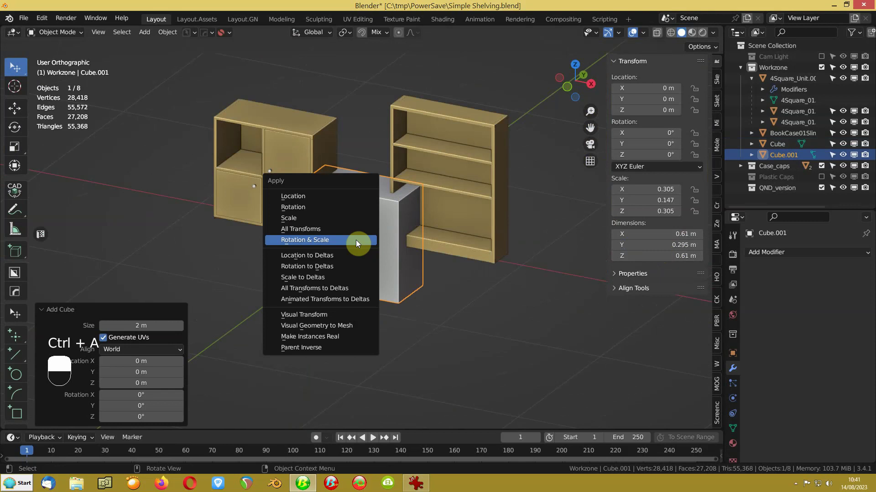
click(355, 242)
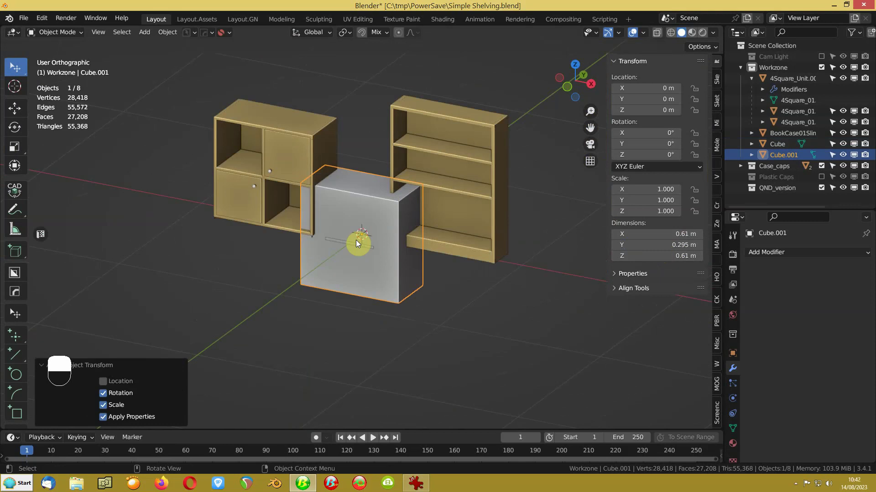
Subdivide all faces of the second cube with one cut in Edit Mode.
key(Tab)
key(a)
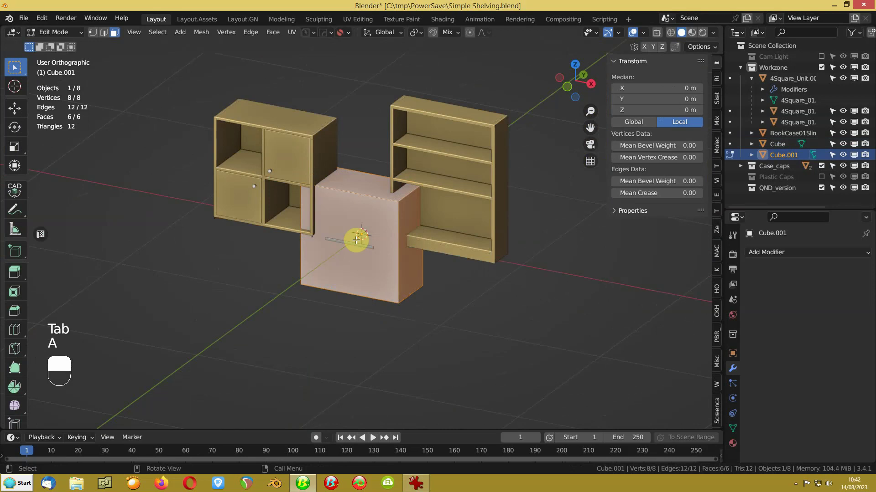
right_click(356, 240)
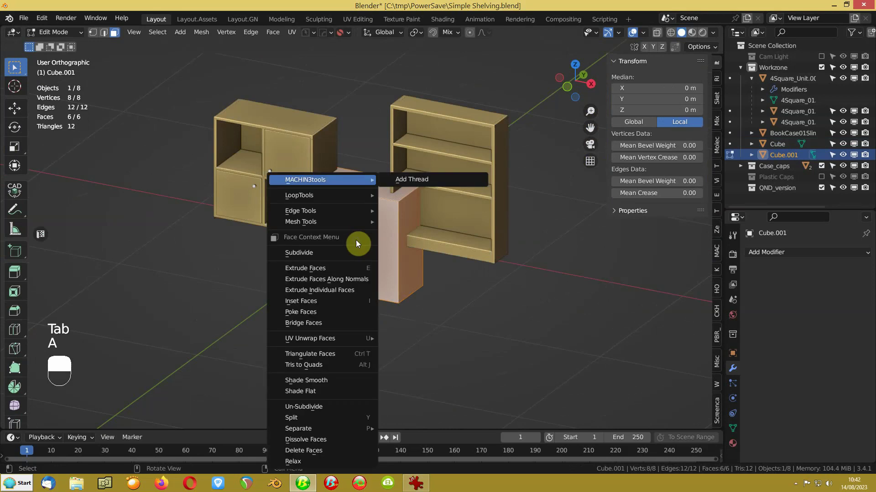
click(287, 249)
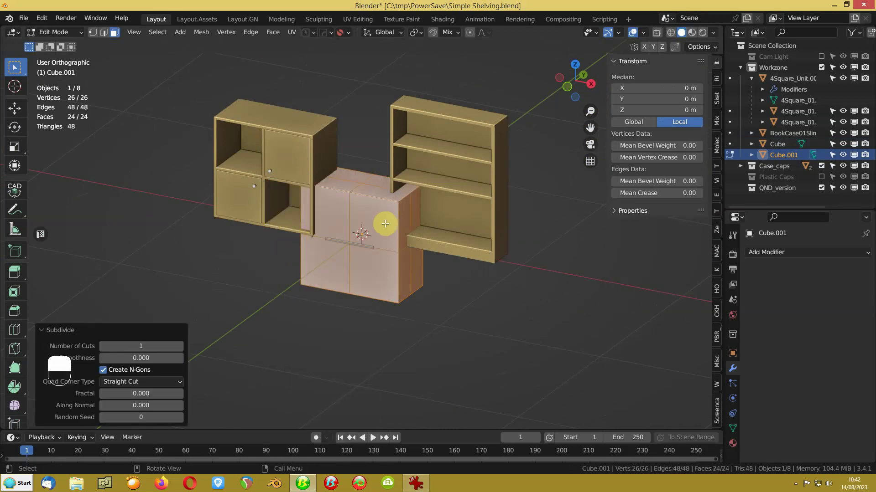
Dissolve the edge loop that divides the second cube at mid-depth between its front and back.
key(2)
click(405, 211)
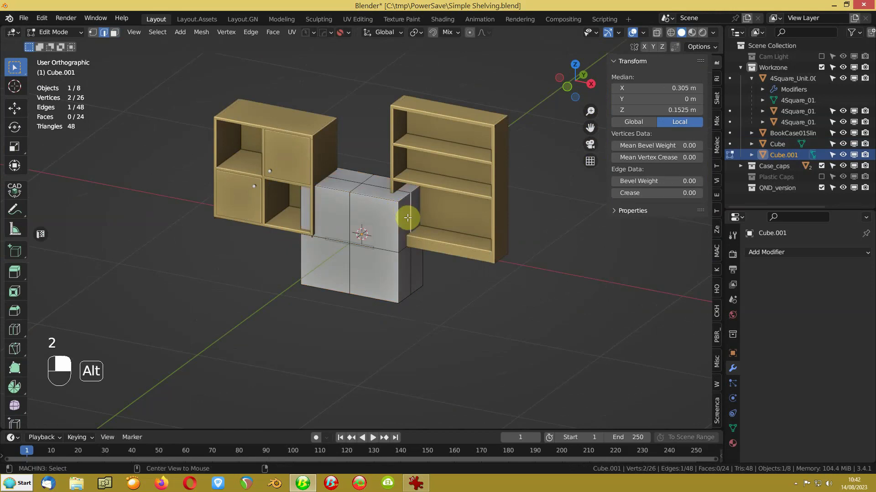
alt+click(404, 213)
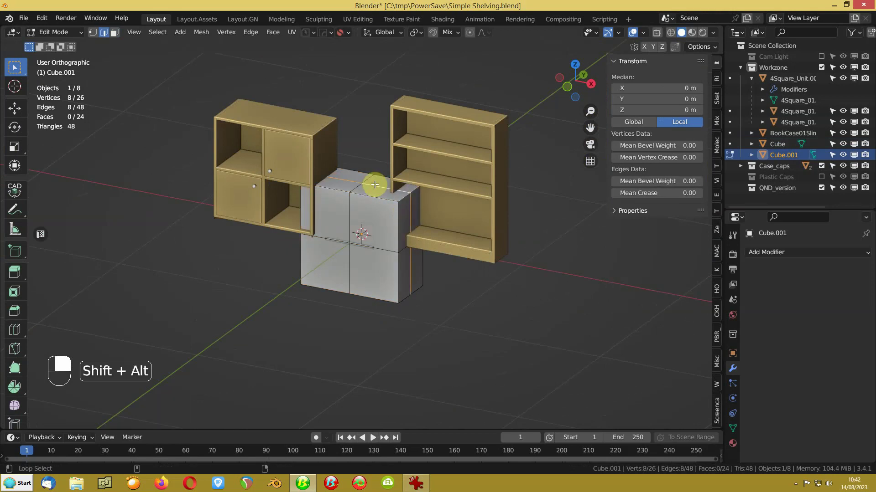
key(ctrl+x)
middle_drag(317, 183, 374, 238)
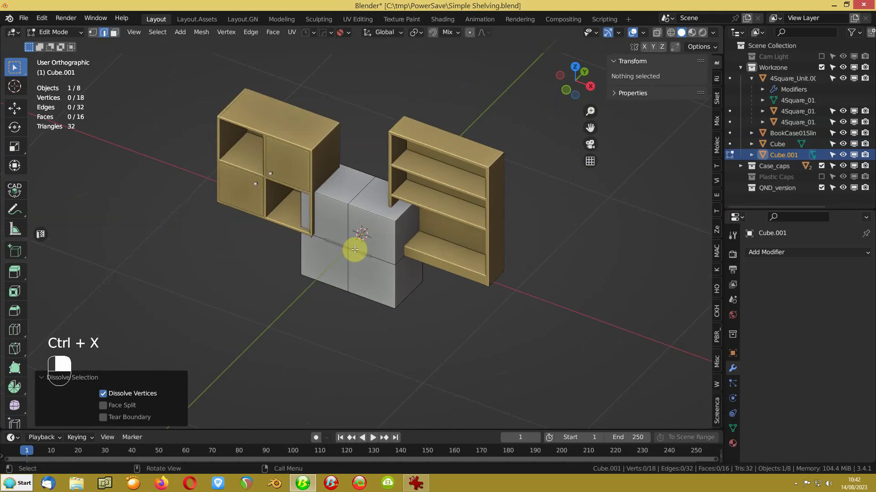
Return to Object Mode and rename the subdivided cube as SizerCube.
key(Tab)
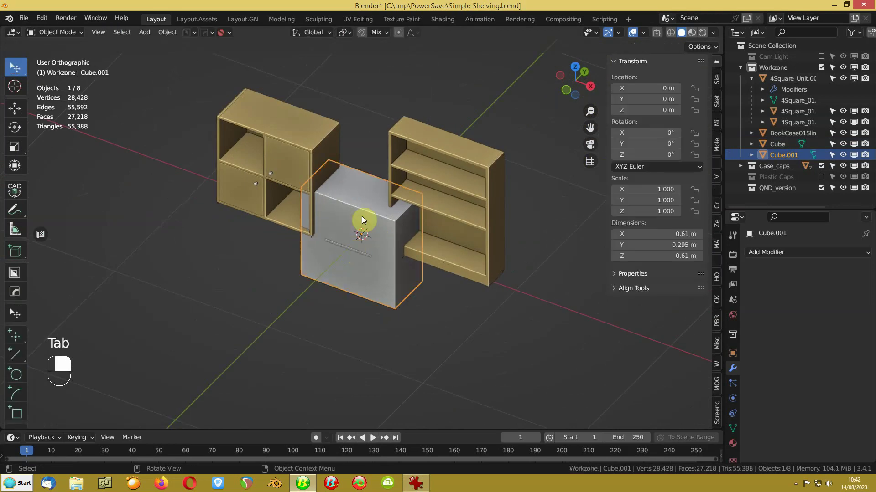
key(F2)
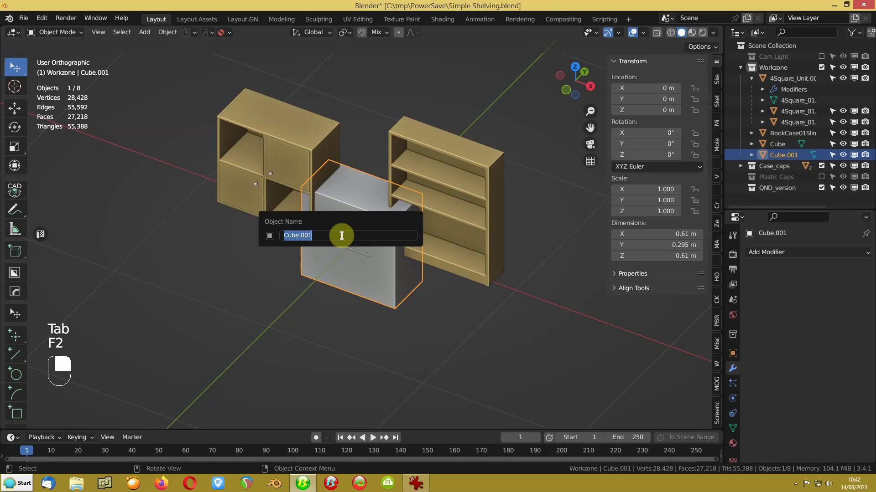
text(S)
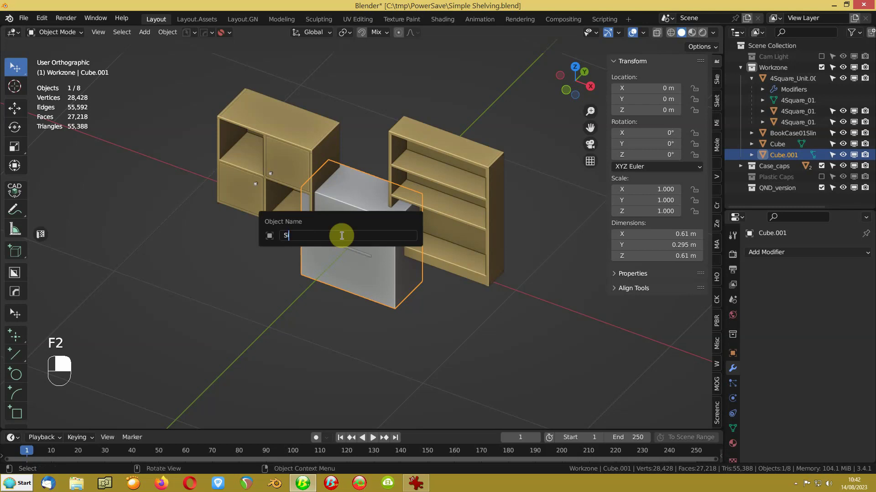
text(izerCube)
key(Return)
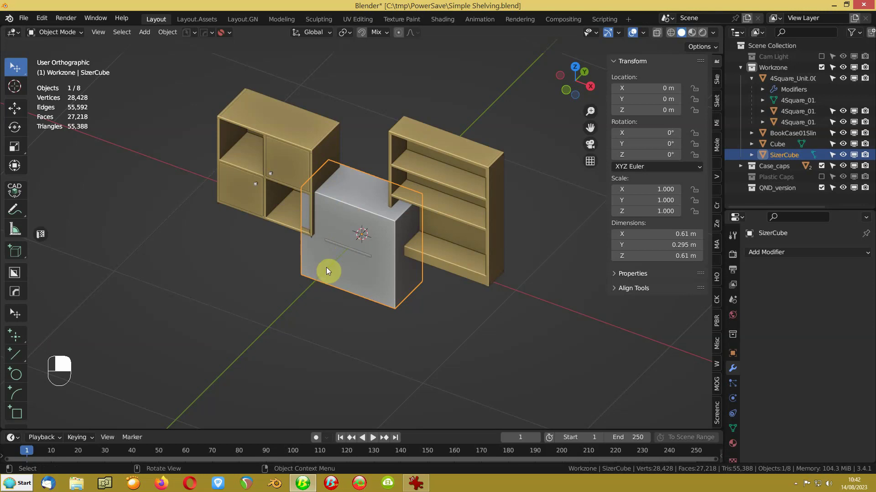
Set the SizerCube's origin to the centre edge of its underside.
middle_drag(326, 267, 350, 216)
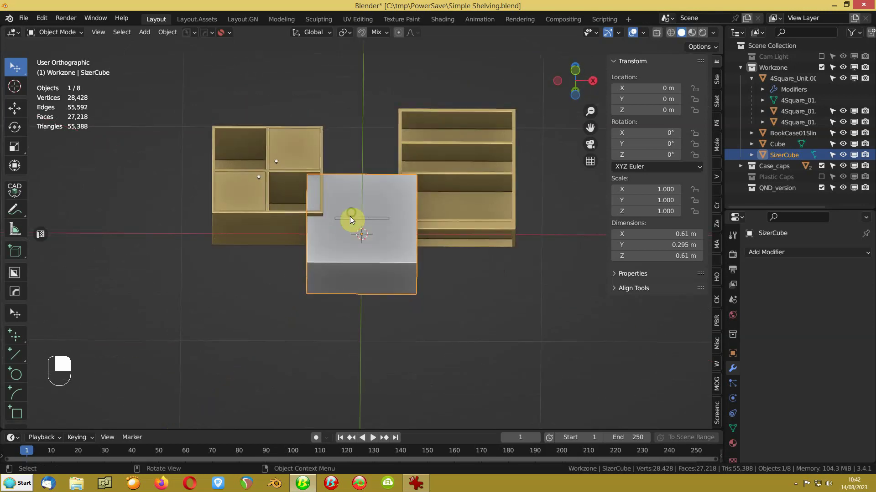
key(Tab)
click(357, 283)
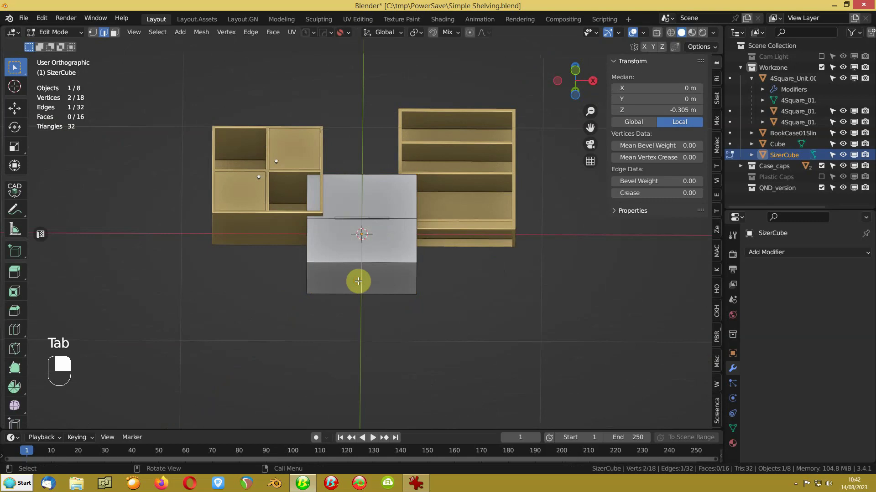
key(shift+s)
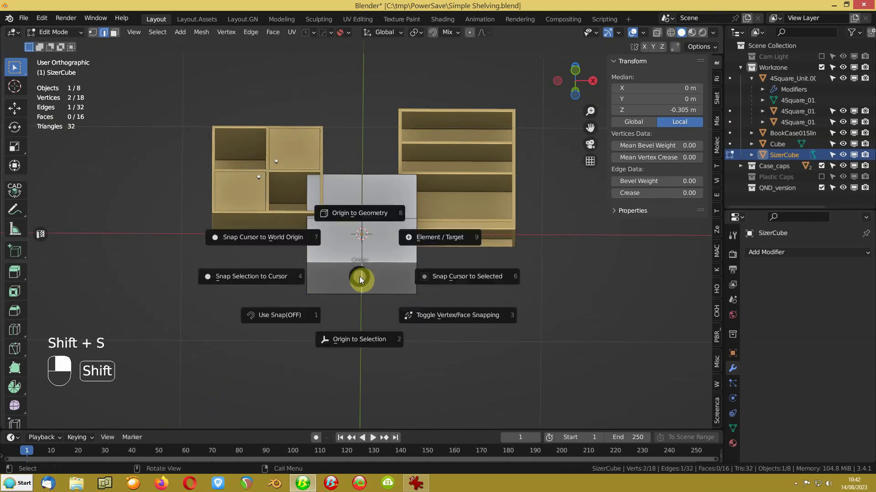
click(358, 342)
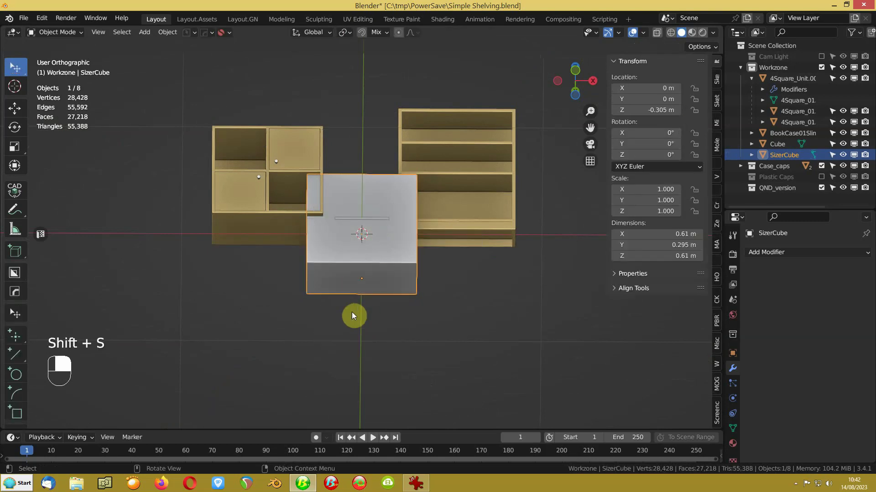
Snap the SizerCube to the 3D cursor at the world origin so that it stands on the floor plane.
key(shift+s)
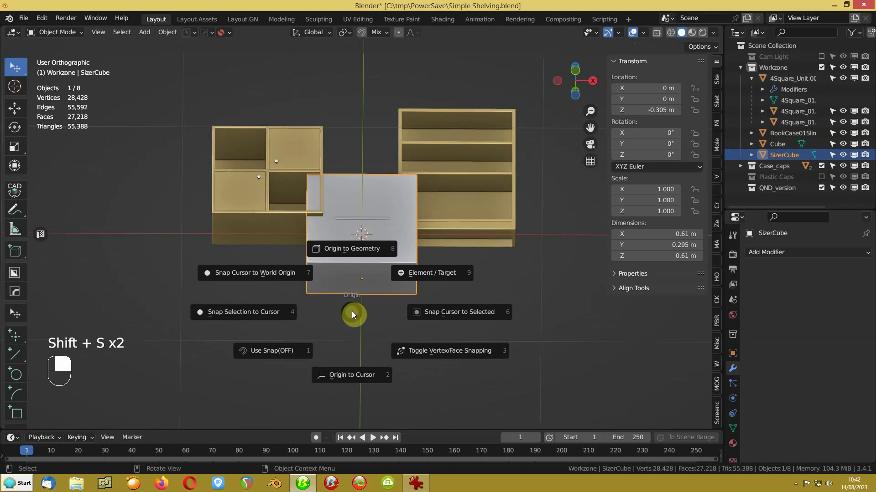
click(259, 310)
middle_drag(261, 312, 335, 294)
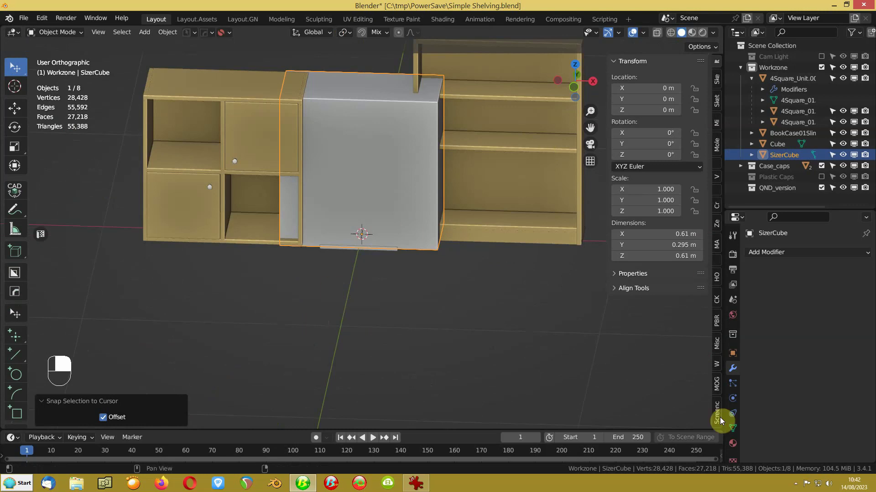
Set the SizerCube's viewport display to Wire with All Edges turned on and the Wireframe overlay left off.
click(732, 355)
scroll(748, 407, down, 5)
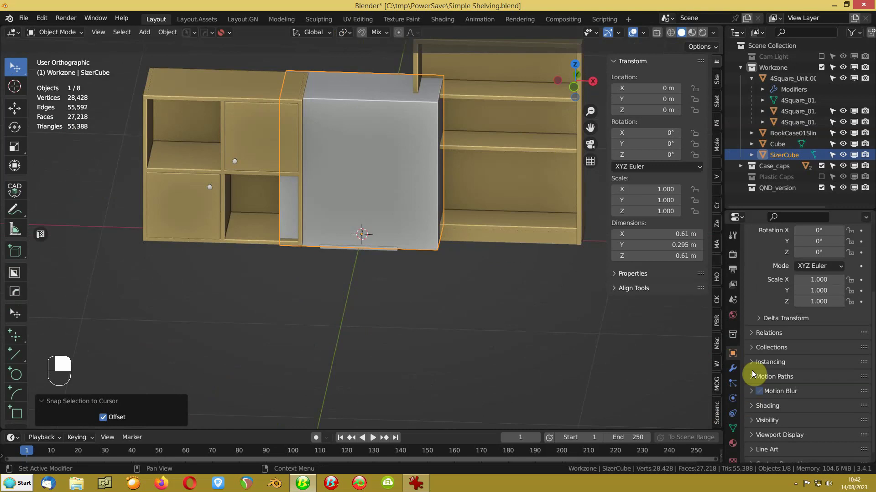
click(751, 426)
scroll(751, 410, down, 6)
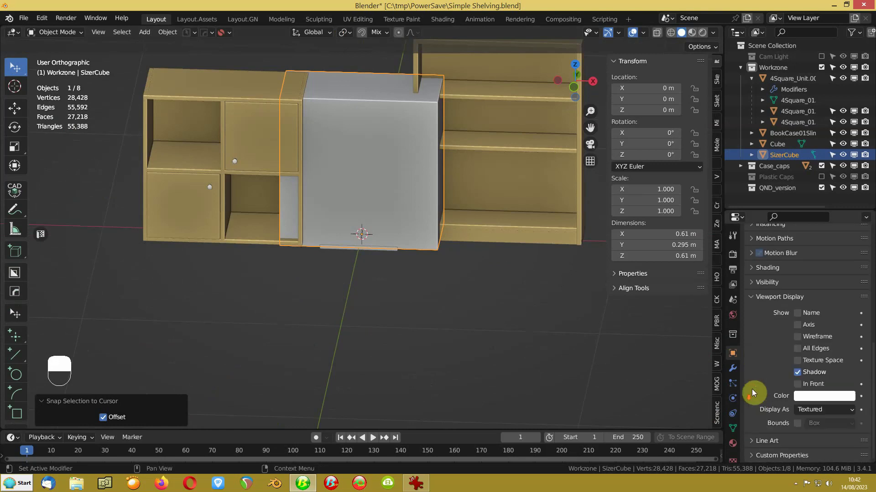
click(798, 337)
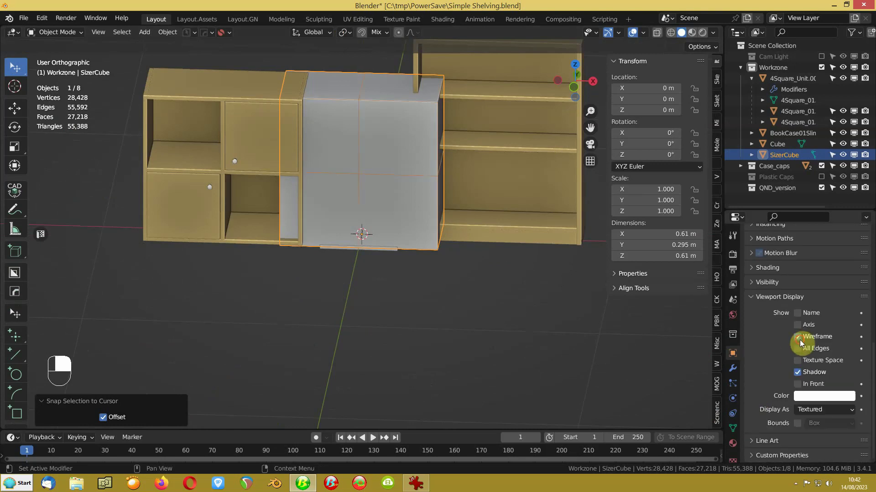
click(805, 409)
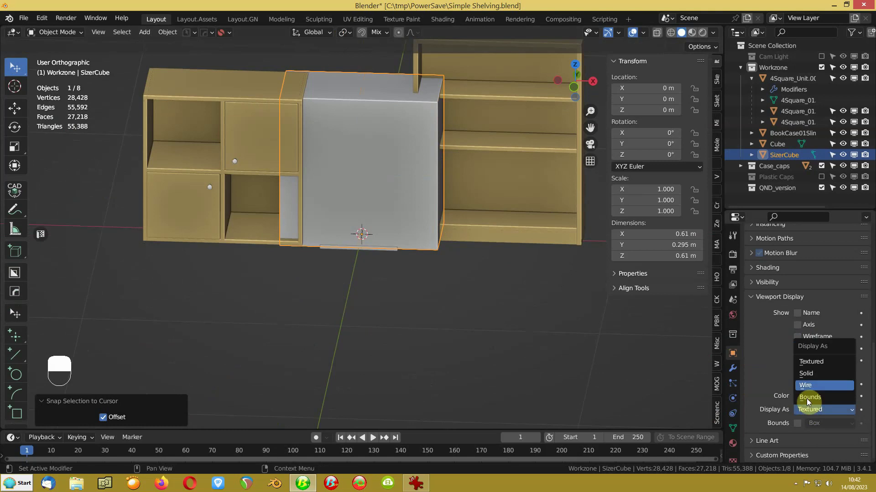
click(804, 386)
Move the flat panel and the SizerCube into the Scene Collection, exclude the Workzone collection and make the Scene Collection active.
middle_drag(488, 312, 410, 260)
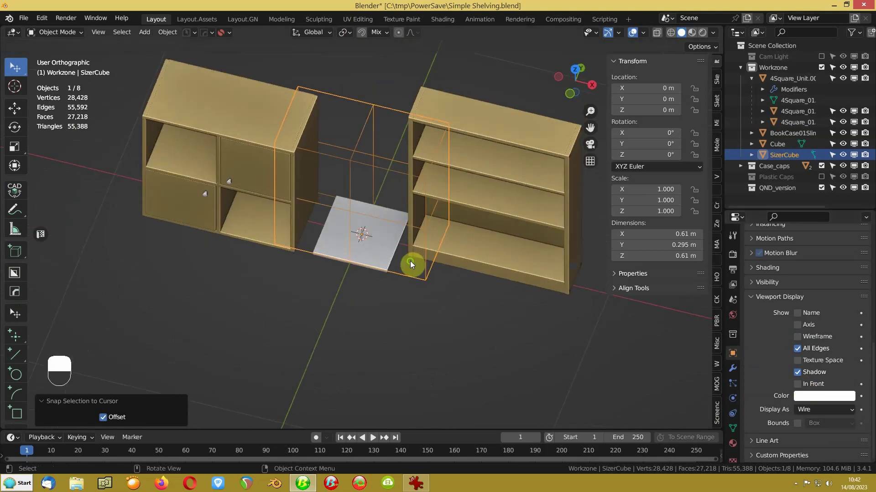
scroll(297, 250, up, 2)
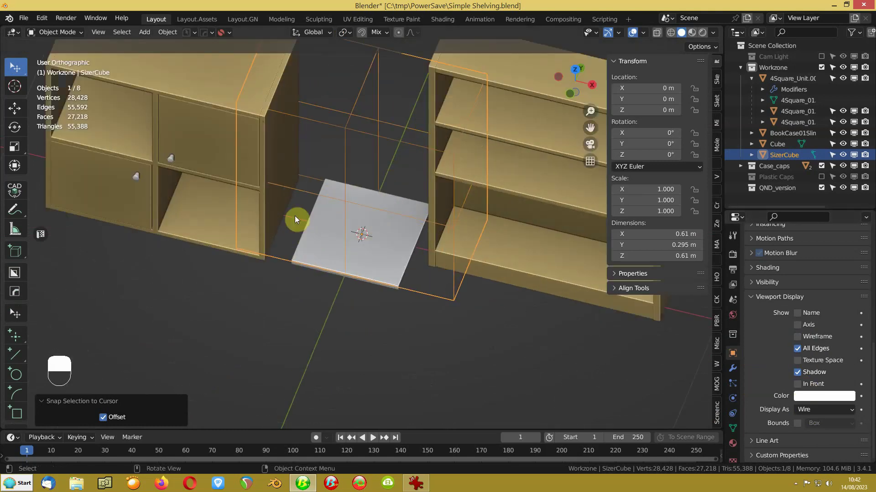
middle_drag(296, 220, 284, 258)
scroll(276, 242, down, 4)
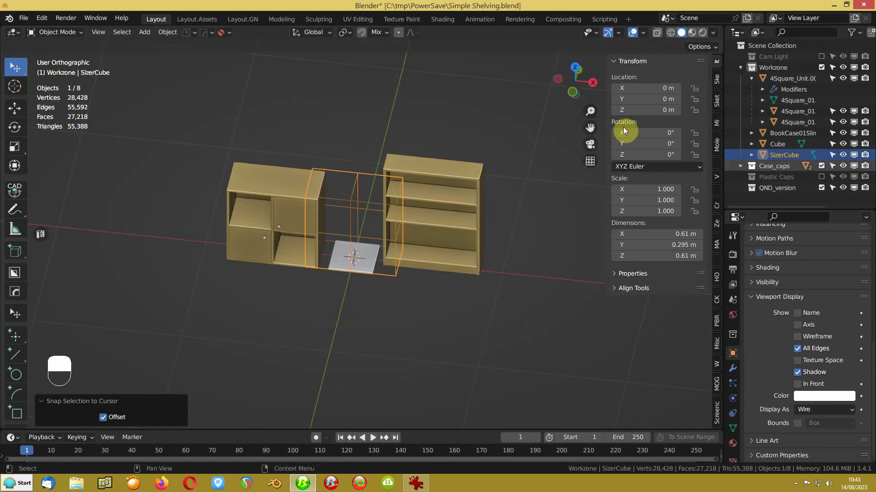
click(822, 68)
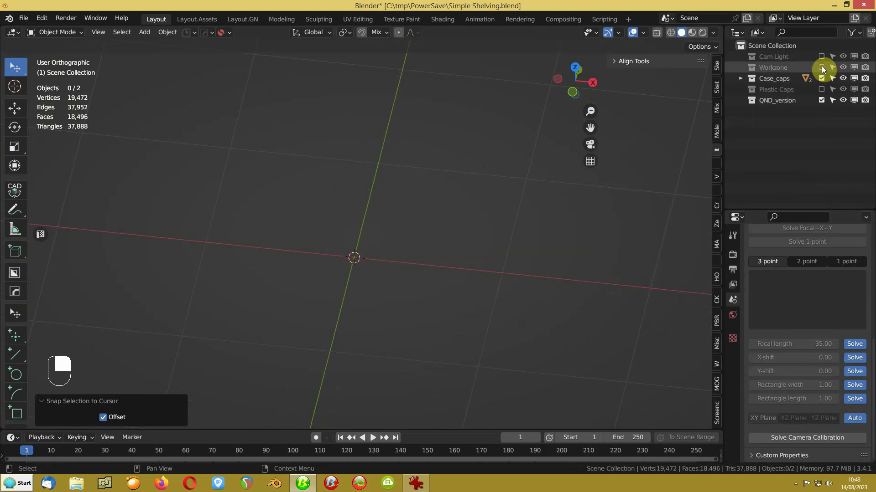
click(822, 68)
click(345, 264)
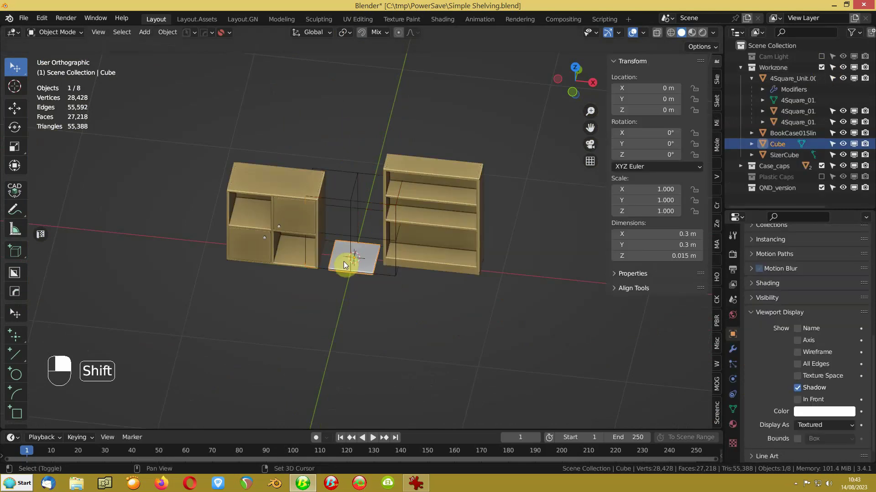
shift+click(343, 200)
key(m)
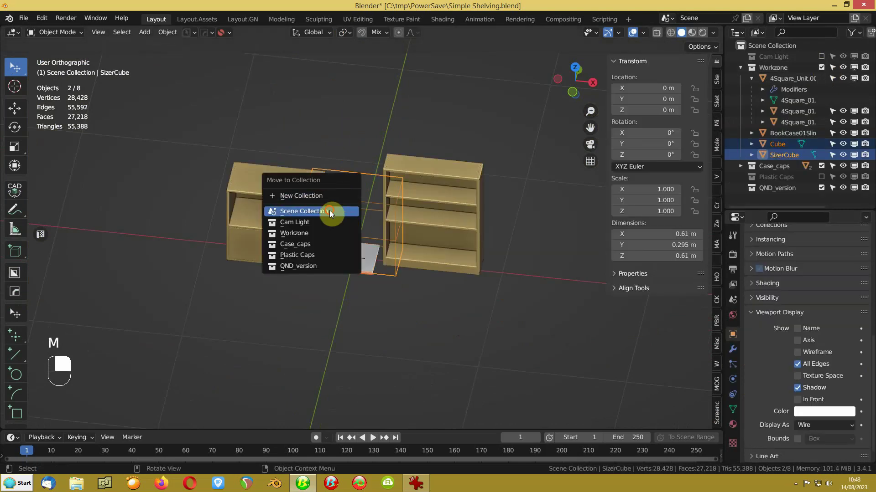
click(332, 215)
click(821, 67)
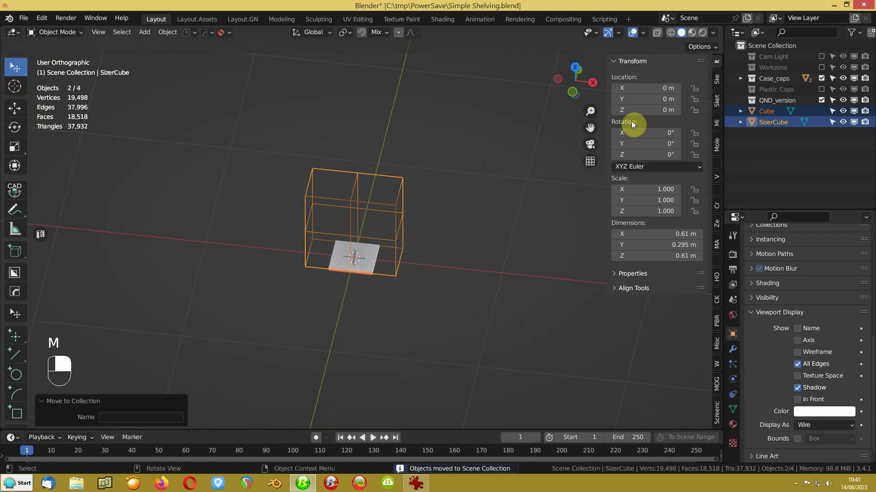
click(760, 53)
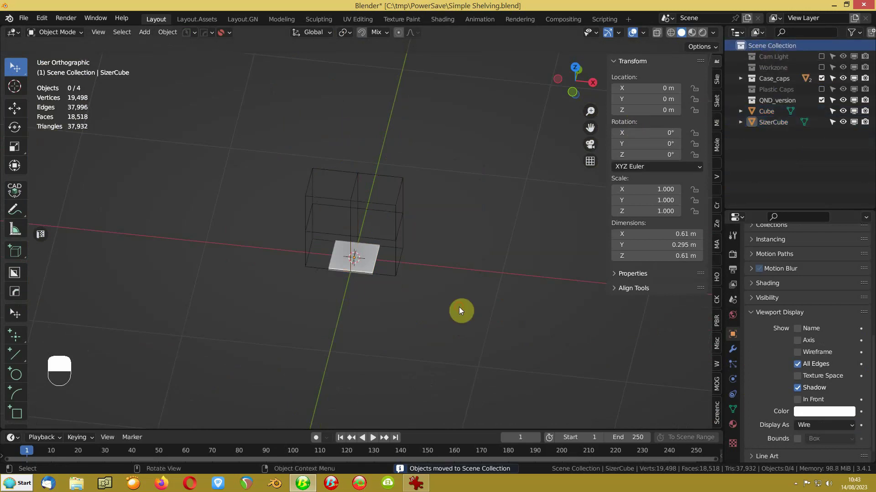
Rotate the flat 15 mm panel 90° about the Y axis to stand it upright.
scroll(319, 319, up, 4)
click(310, 291)
middle_drag(305, 349, 270, 335)
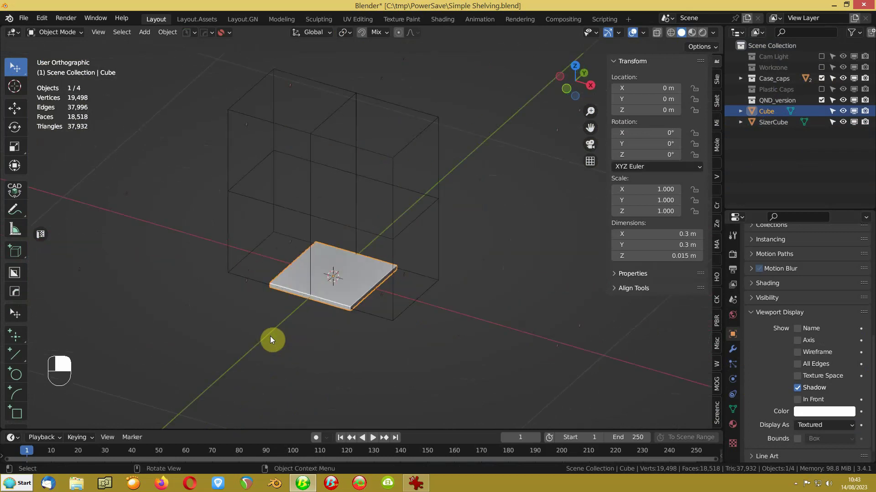
key(r)
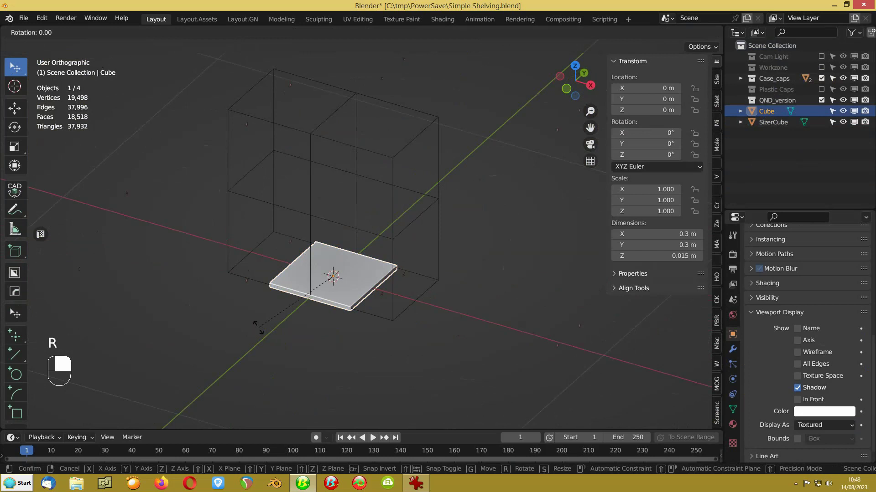
key(y)
key(9)
key(0)
click(258, 328)
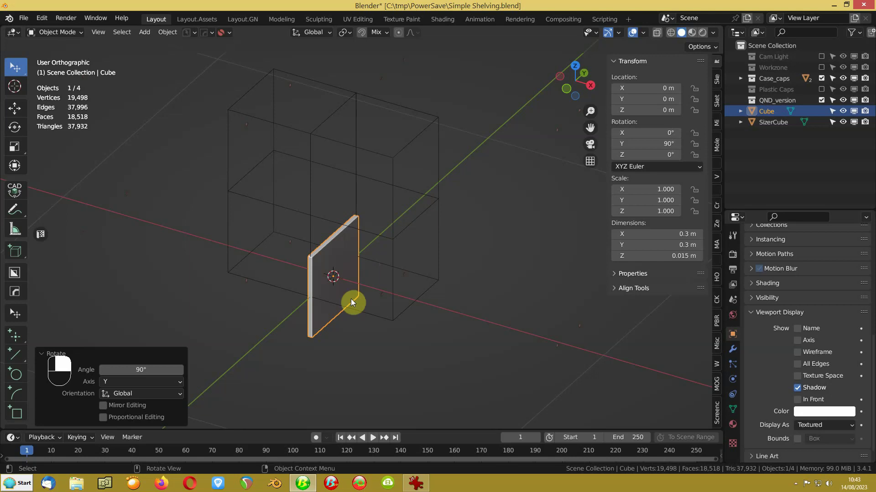
Exclude the Case_caps collection from the view layer.
middle_drag(314, 339, 307, 313)
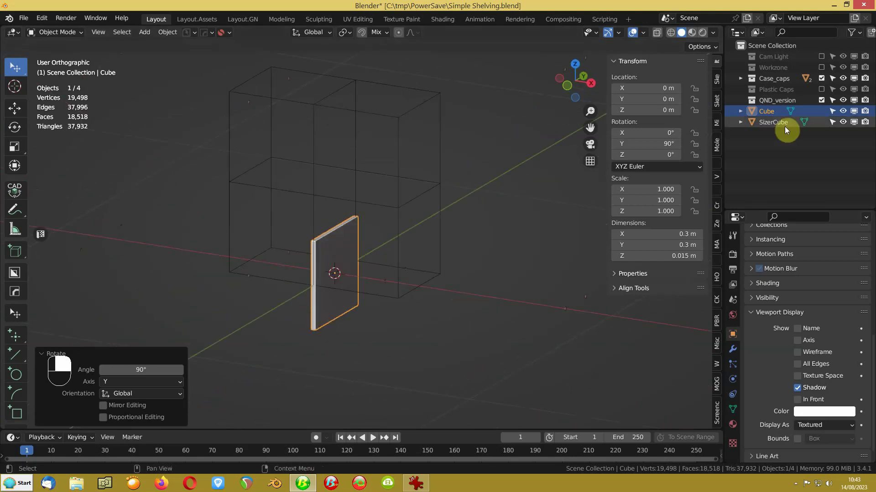
click(821, 78)
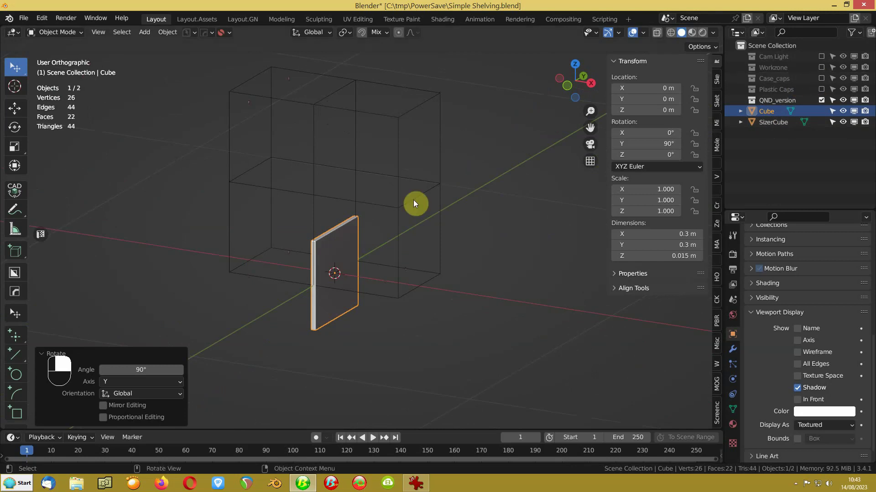
scroll(309, 307, up, 2)
scroll(308, 307, down, 2)
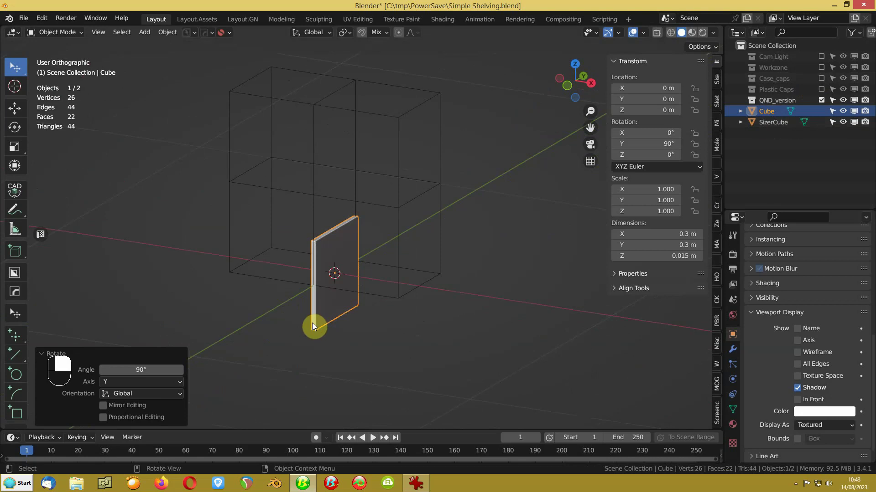
Move the upright panel 0.2975 m along X, snapping its outer face to the SizerCube's positive-X side.
key(KP_1)
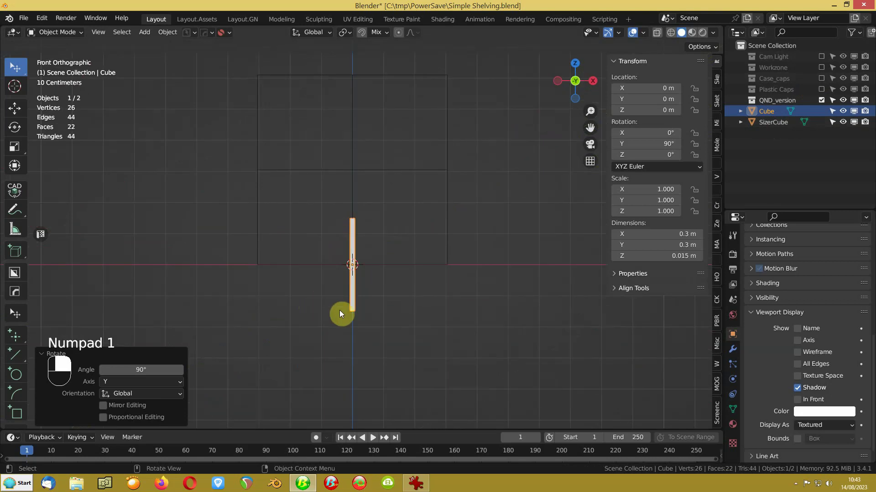
click(388, 33)
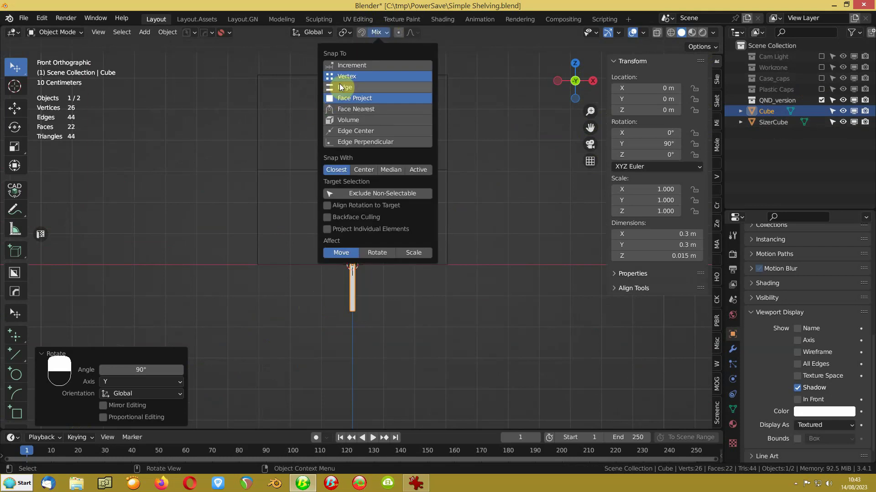
click(78, 108)
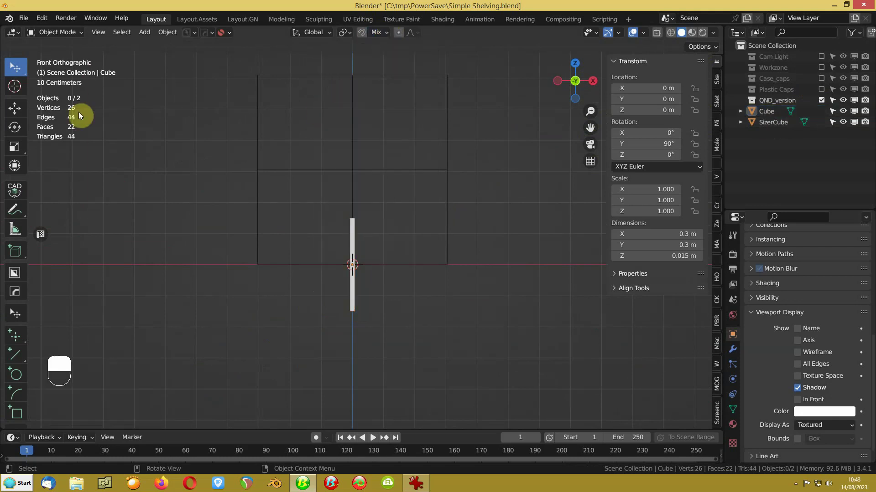
middle_drag(313, 170, 367, 268)
key(x)
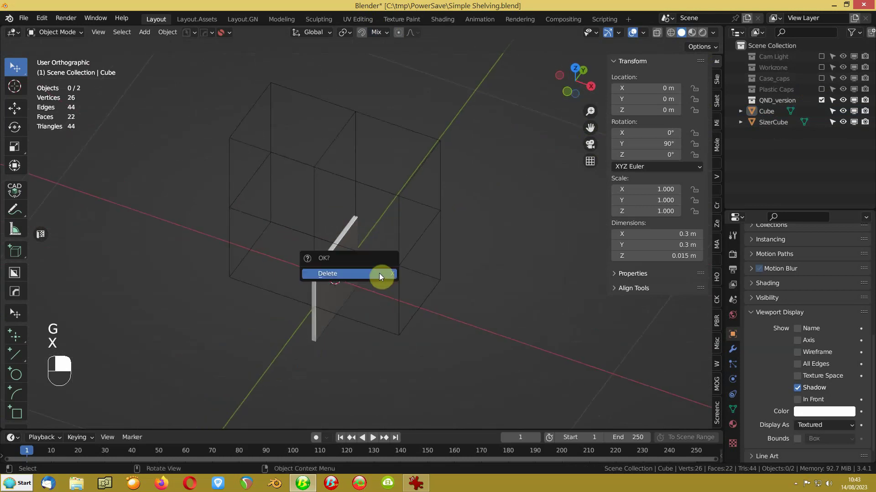
click(324, 279)
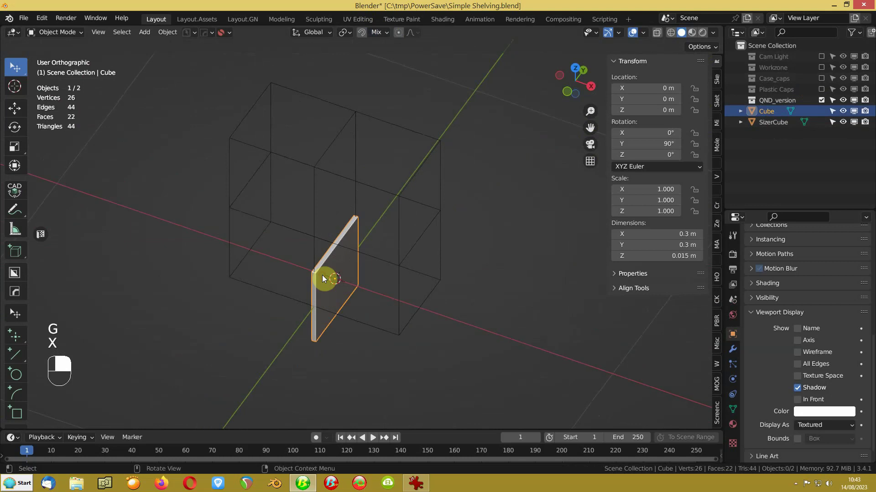
key(g)
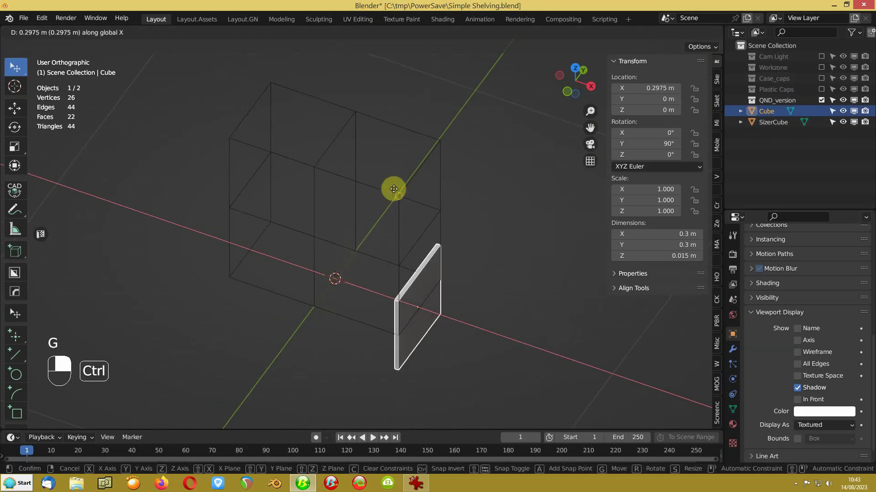
click(397, 193)
Raise the panel along Z to 0.15 m, snapping its lower edge to the SizerCube's base.
middle_drag(397, 193, 335, 241)
key(g)
key(g)
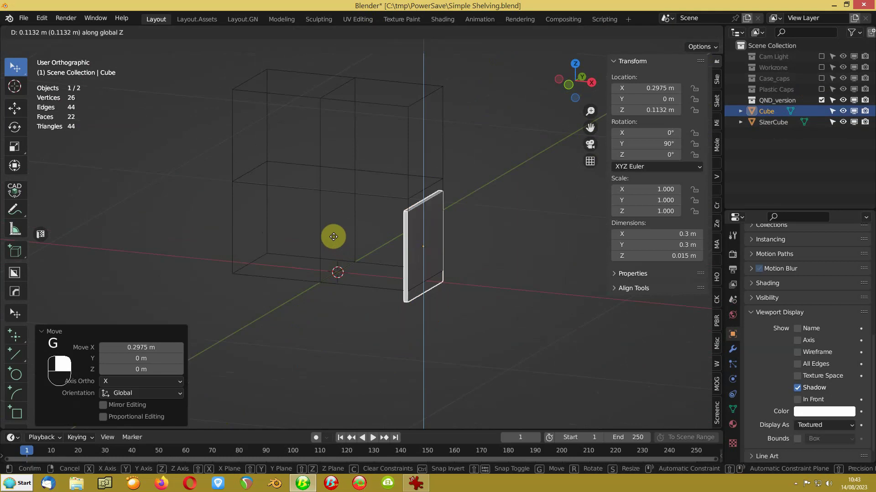
key(z)
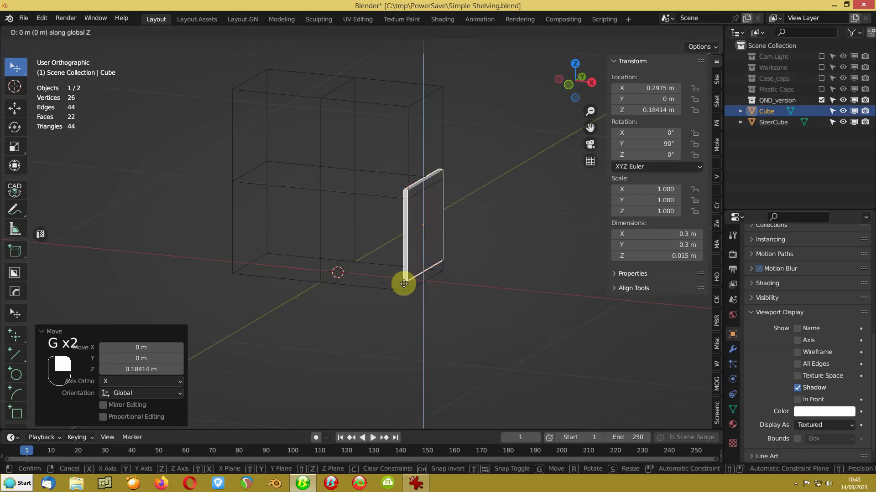
click(411, 299)
middle_drag(411, 300, 182, 281)
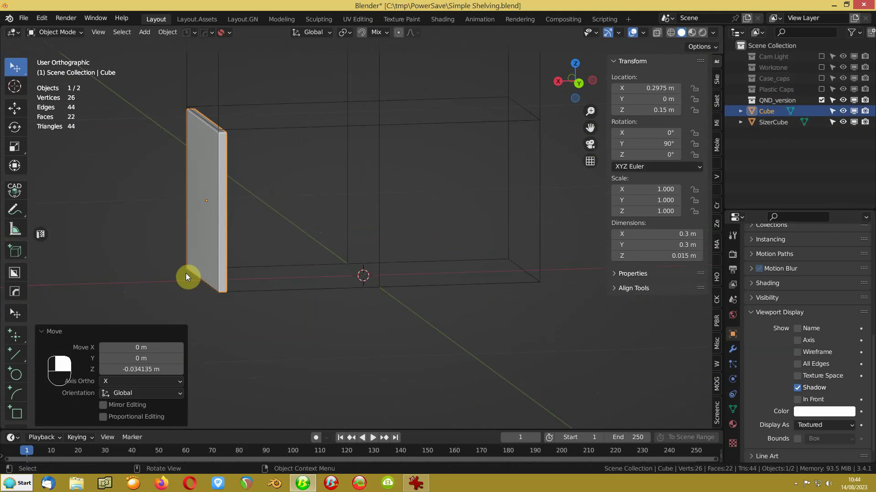
Move the panel's top face up 0.31 m along Z, snapping it to the top of the SizerCube.
middle_drag(196, 270, 434, 303)
key(Tab)
click(357, 248)
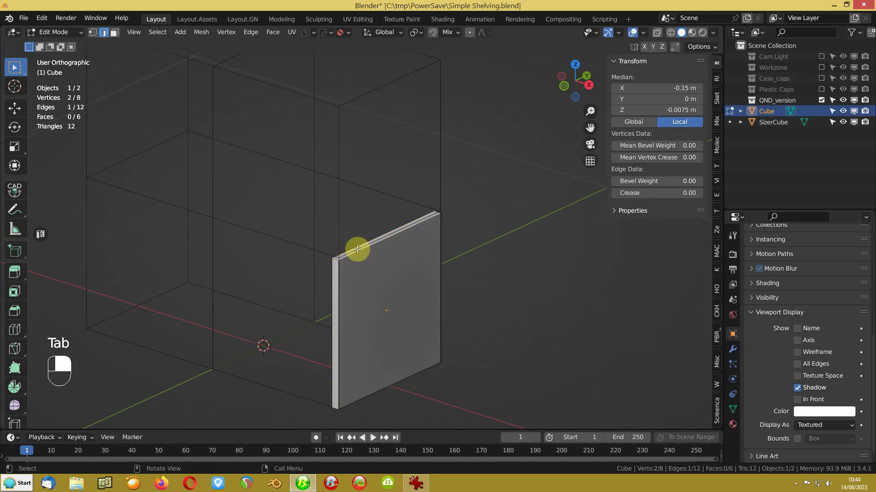
key(3)
click(357, 248)
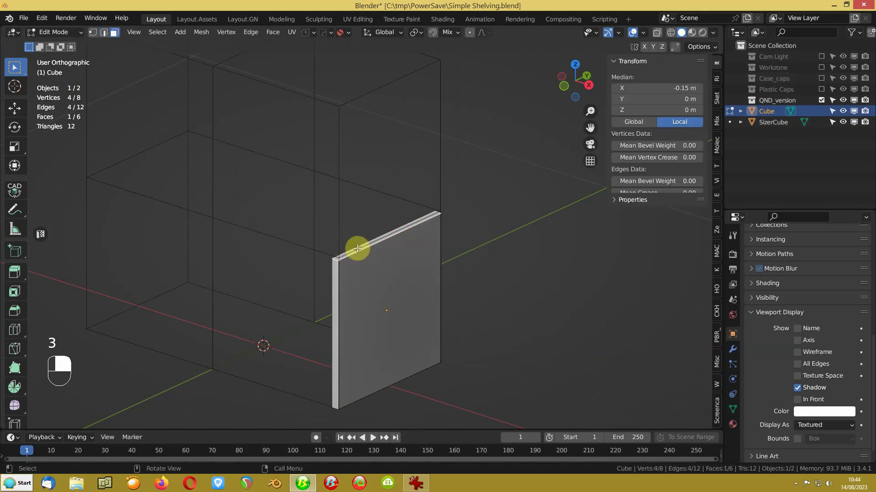
key(g)
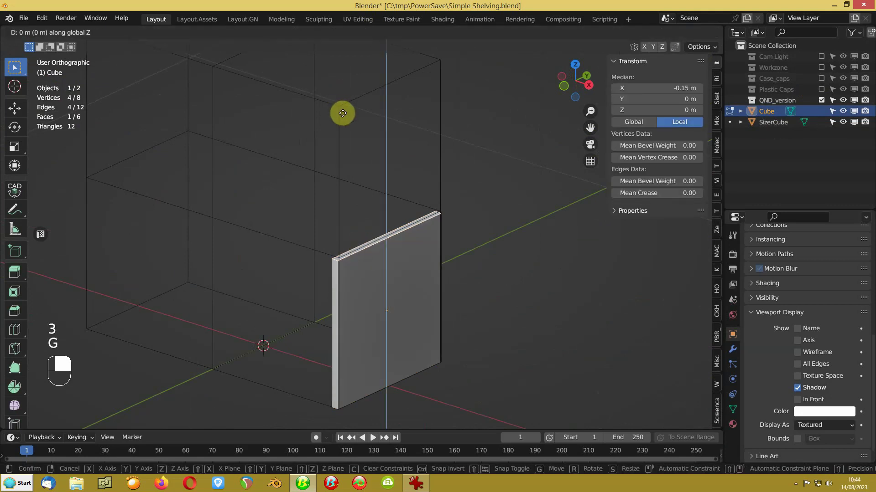
ctrl+click(343, 113)
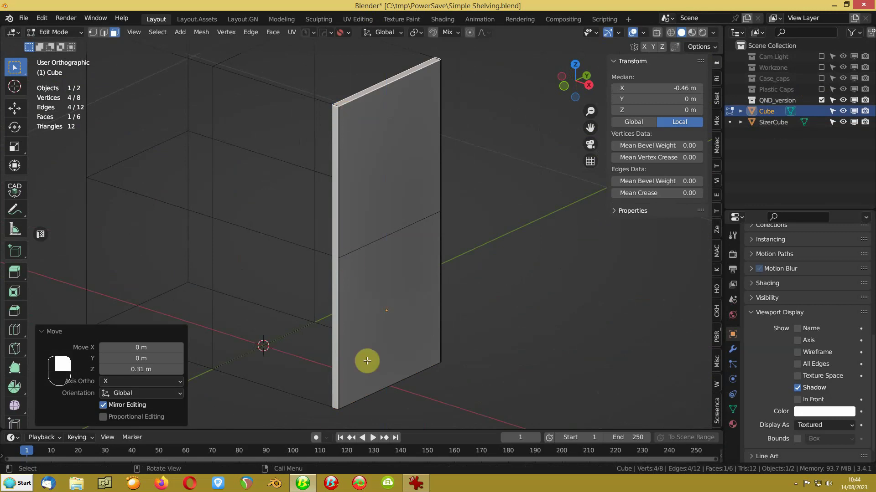
Set the panel's origin to its outer bottom corner vertex on the negative-Y side.
middle_drag(337, 414, 354, 356)
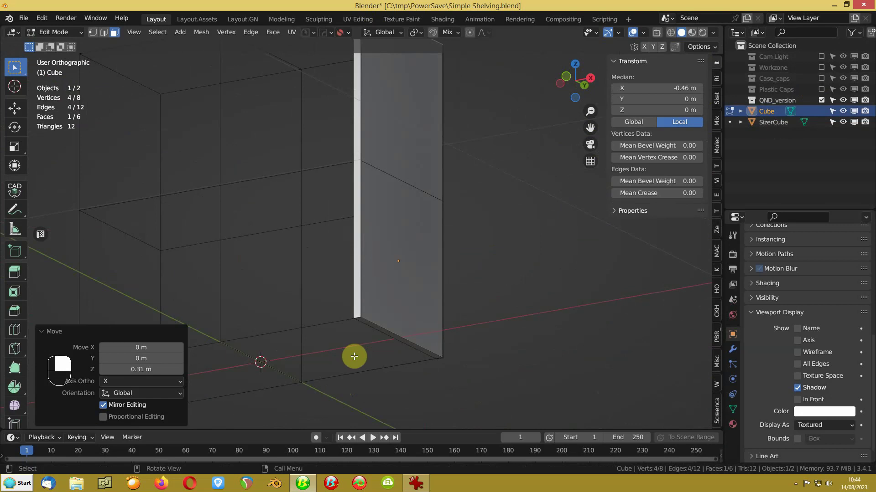
key(1)
click(359, 318)
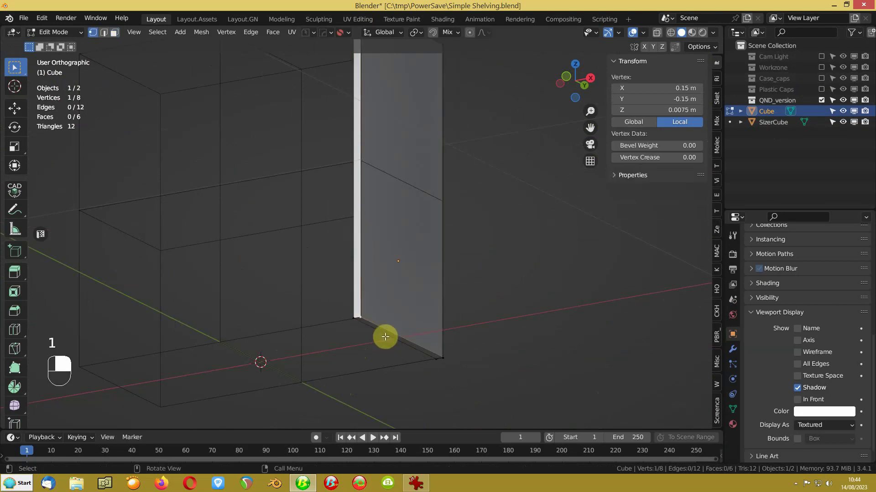
key(shift+s)
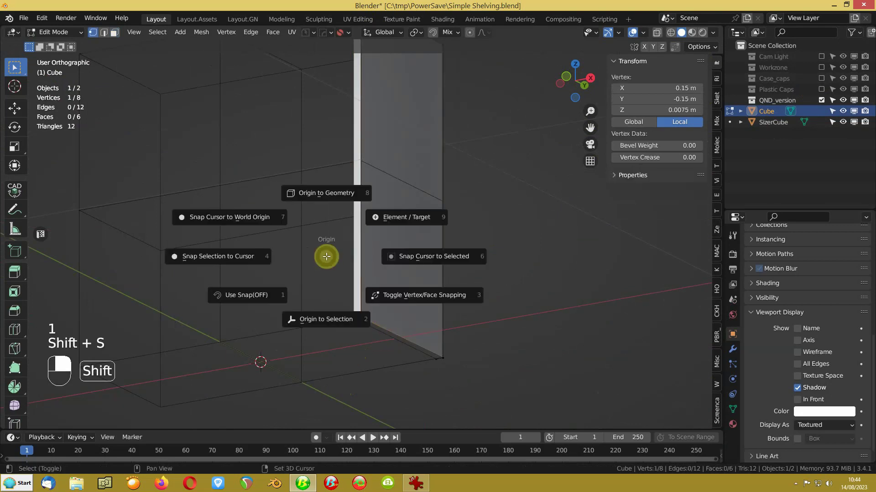
click(312, 327)
Apply the panel's rotation in Object Mode.
middle_drag(312, 326, 359, 314)
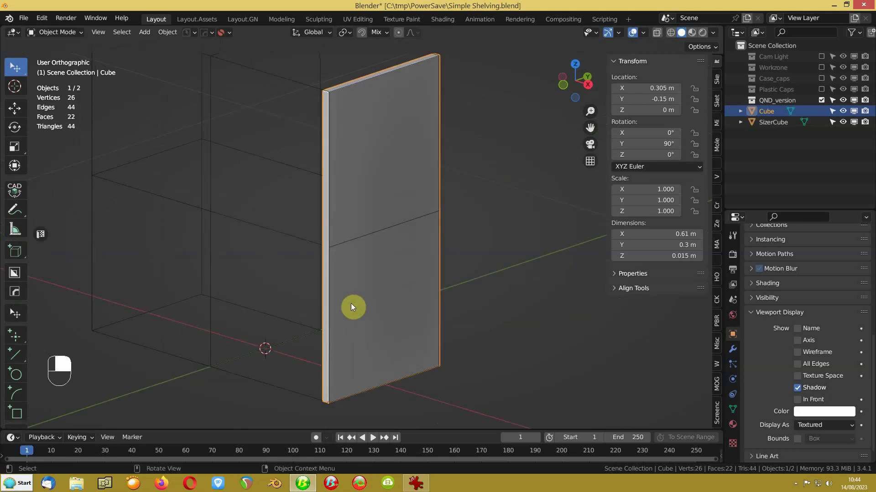
key(ctrl+a)
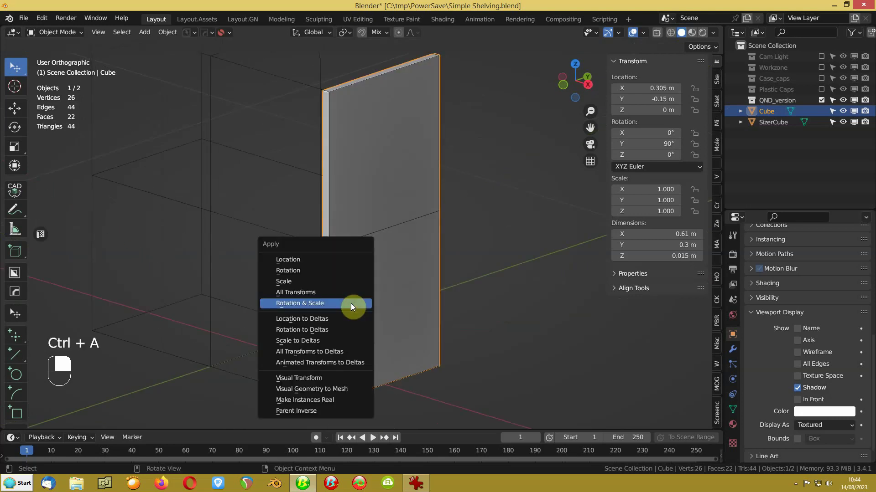
click(325, 272)
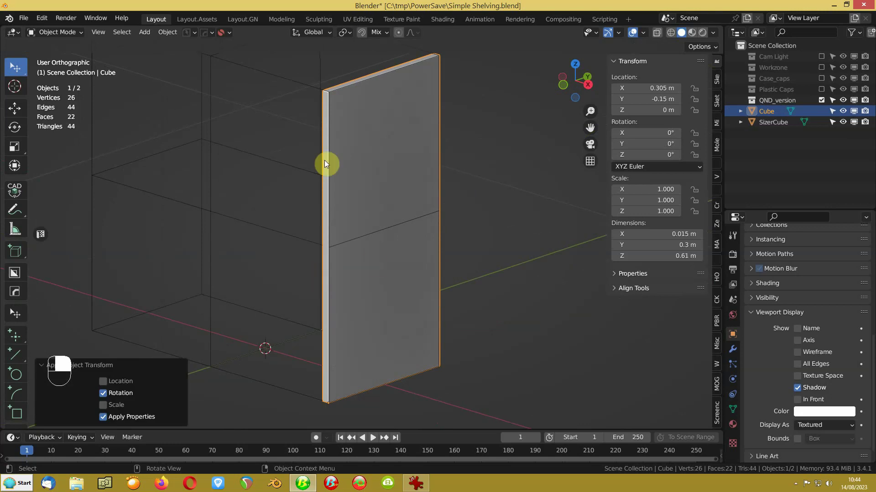
Switch to the UV Editing workspace, hide the UV editor's sidebar, and enable UV sync selection and Live Unwrap.
middle_drag(325, 164, 260, 232)
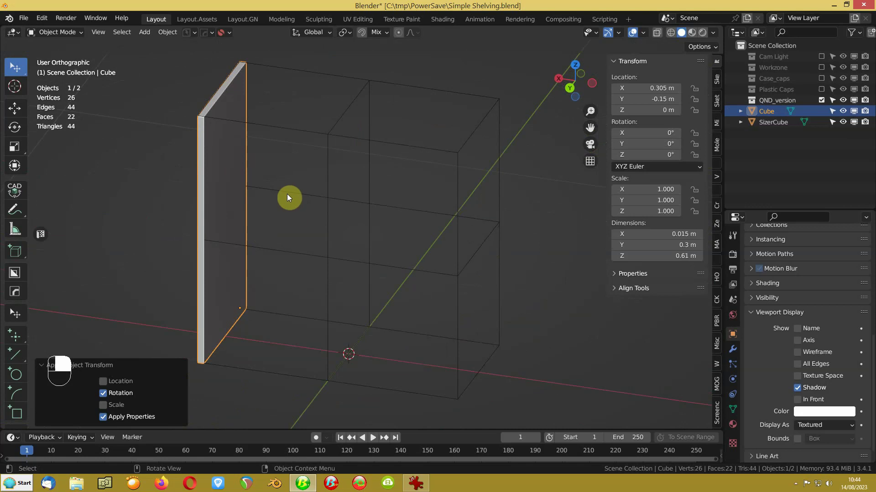
scroll(231, 203, down, 2)
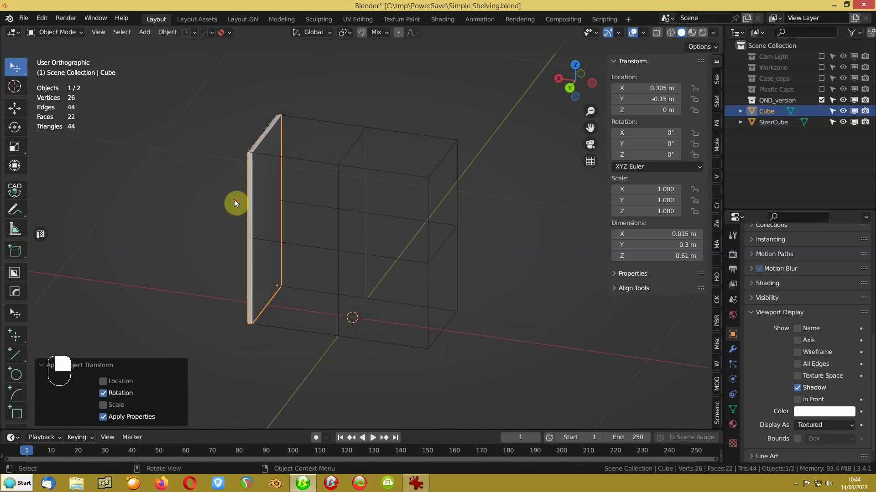
middle_drag(236, 204, 312, 225)
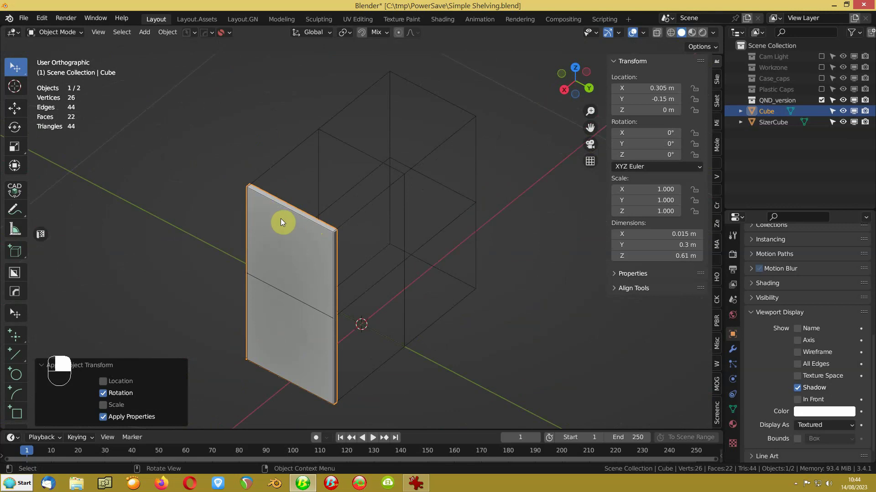
click(354, 20)
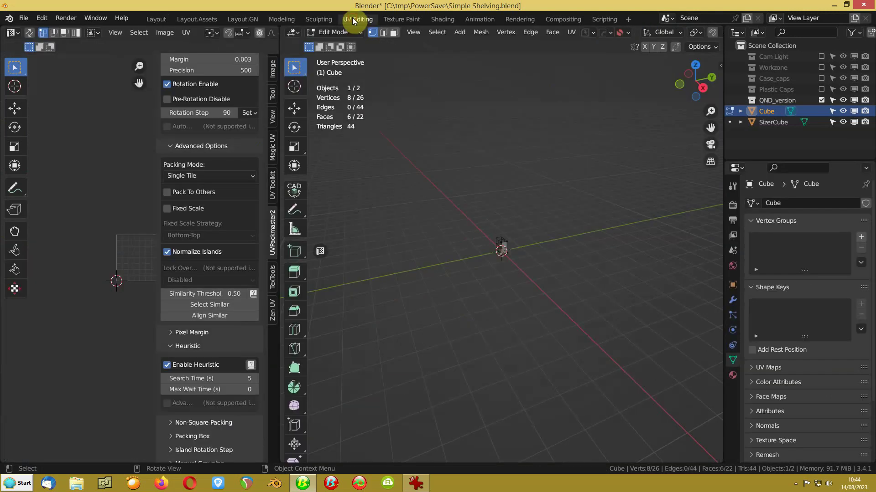
key(n)
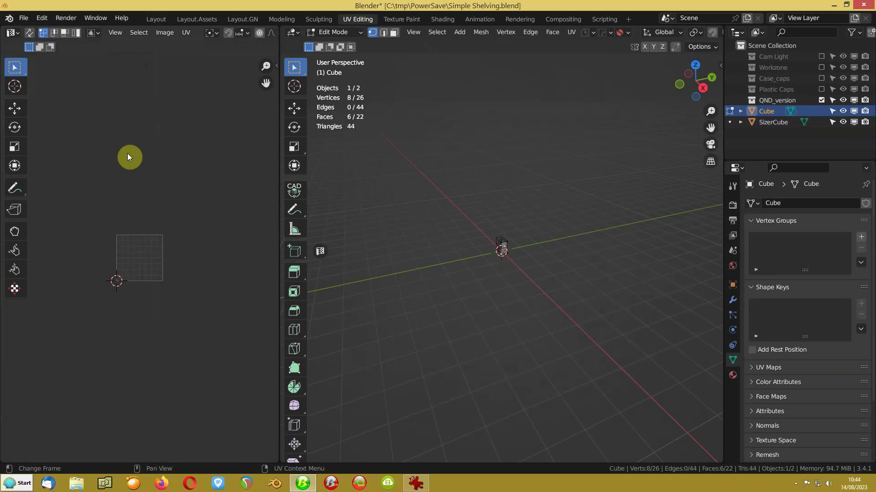
click(30, 34)
click(155, 33)
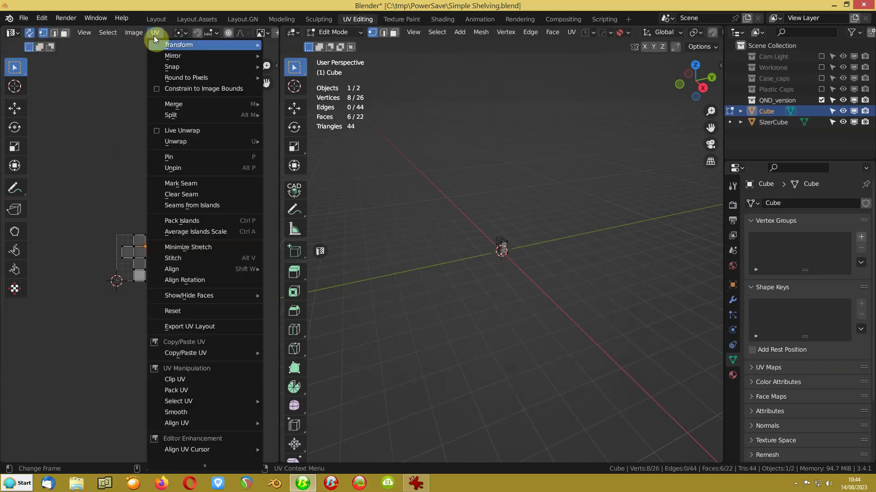
click(157, 131)
Select the panel's entire mesh to show its UV layout, and save the file.
scroll(416, 246, up, 10)
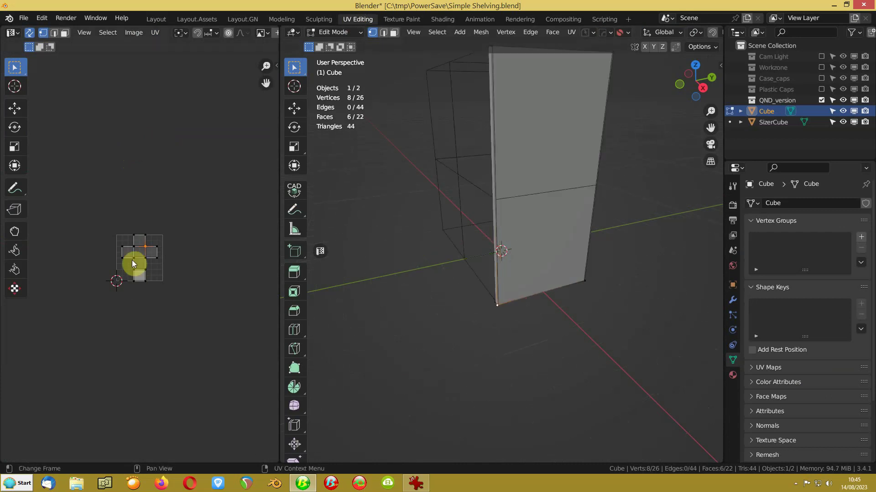
key(a)
scroll(511, 258, down, 3)
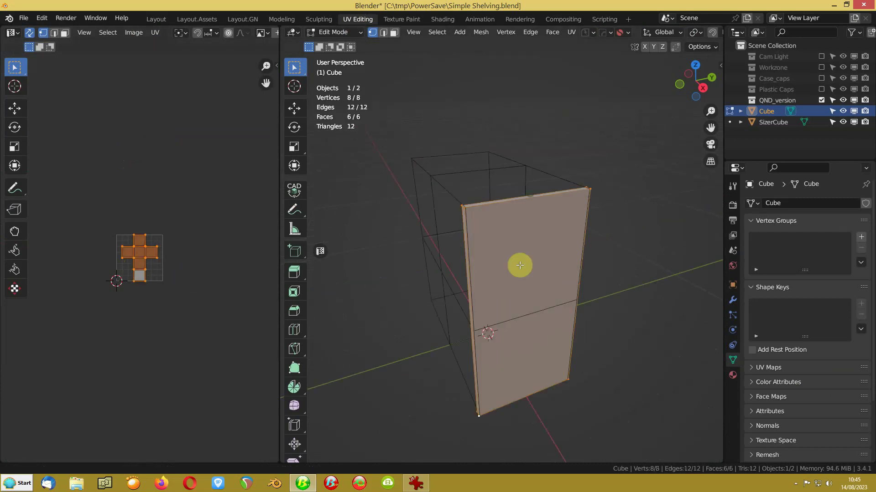
key(ctrl+s)
scroll(87, 319, up, 9)
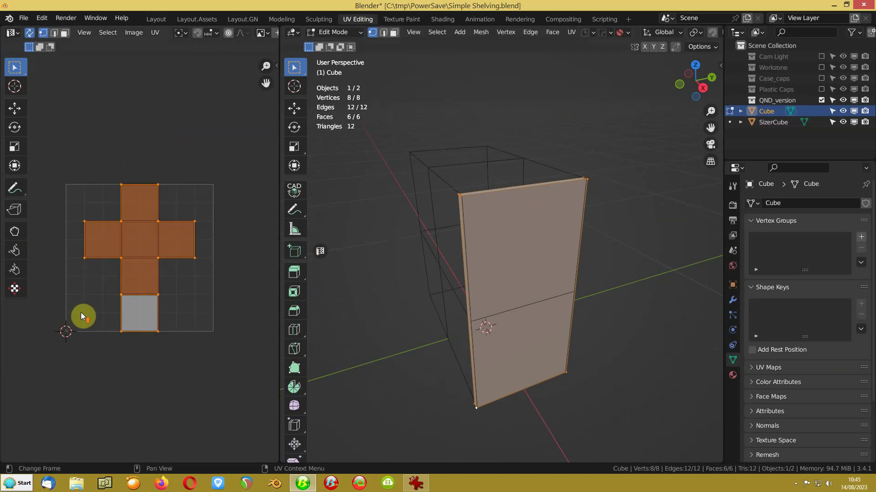
Mark the panel's inner vertical edge on the negative-Y side as a seam, using edge selection.
middle_drag(494, 254, 528, 289)
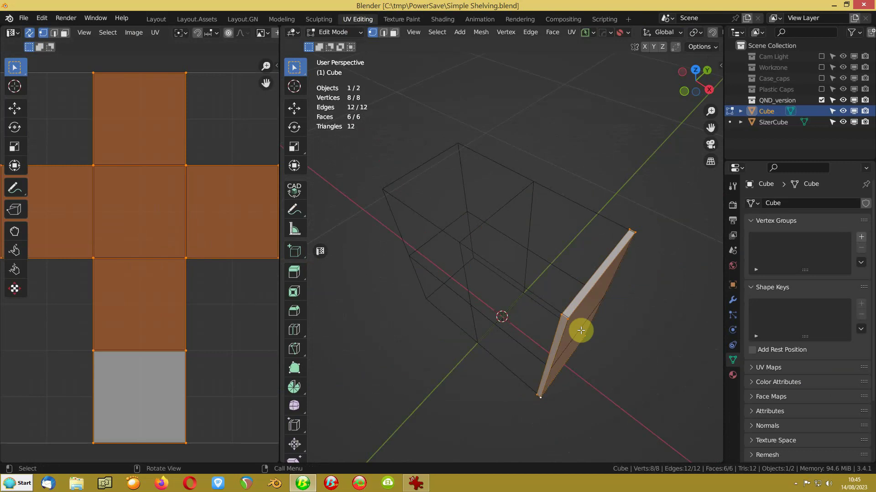
middle_drag(582, 328, 559, 311)
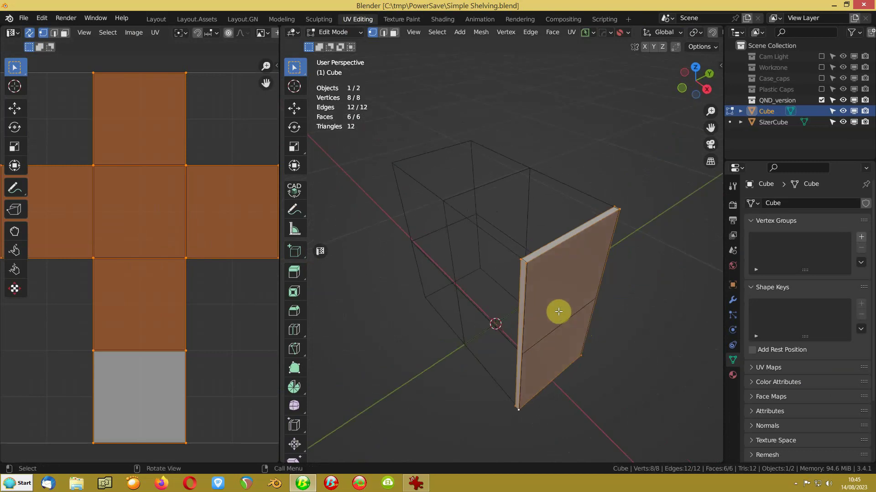
key(s)
right_click(503, 311)
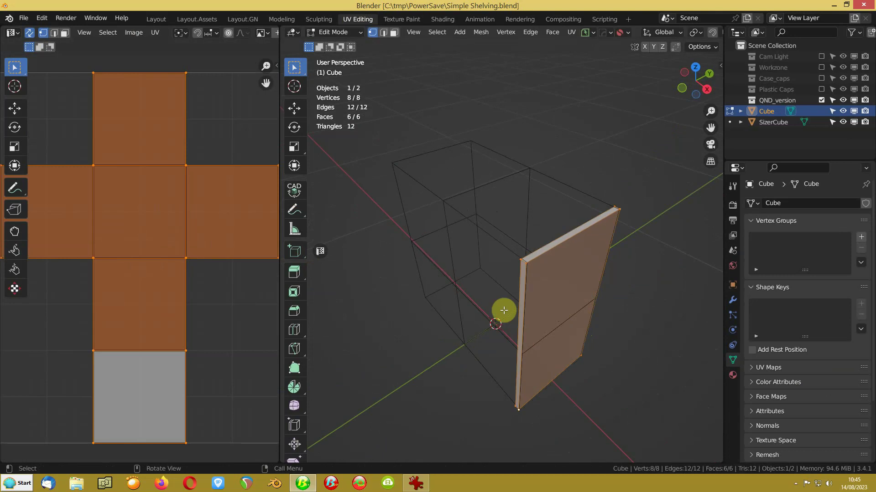
click(383, 32)
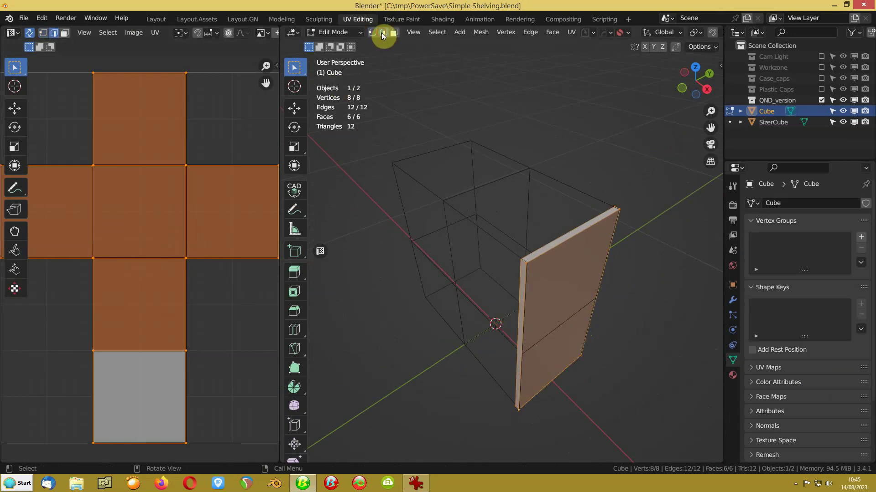
click(469, 280)
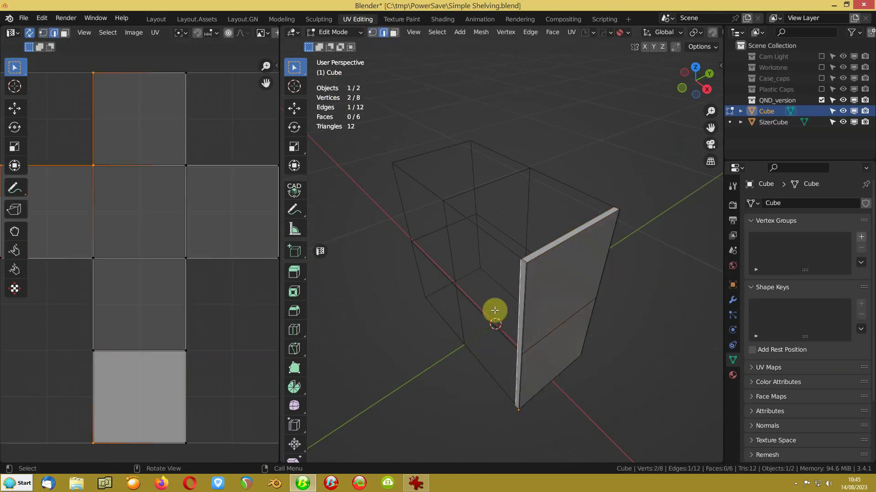
middle_drag(495, 309, 459, 290)
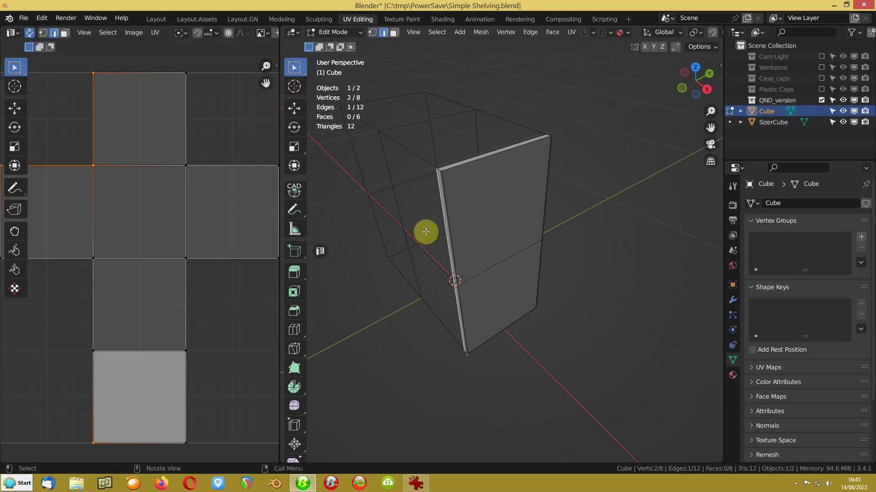
key(ctrl+e)
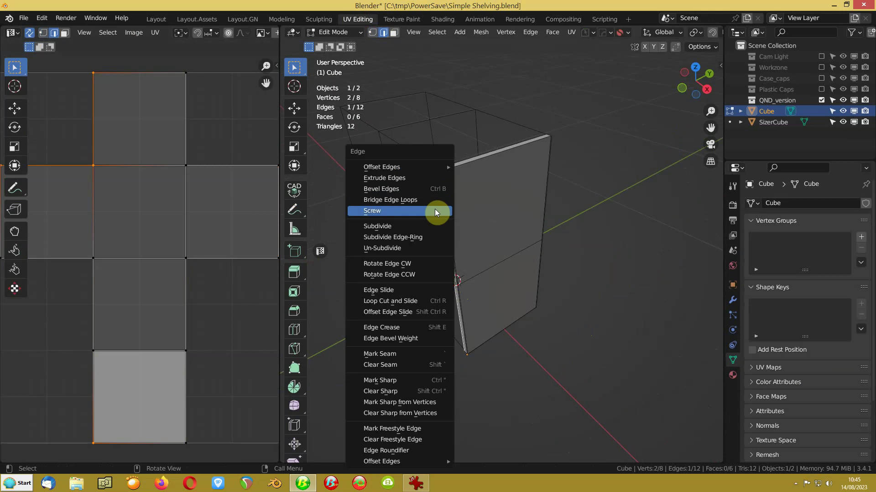
click(386, 354)
middle_drag(385, 352, 499, 240)
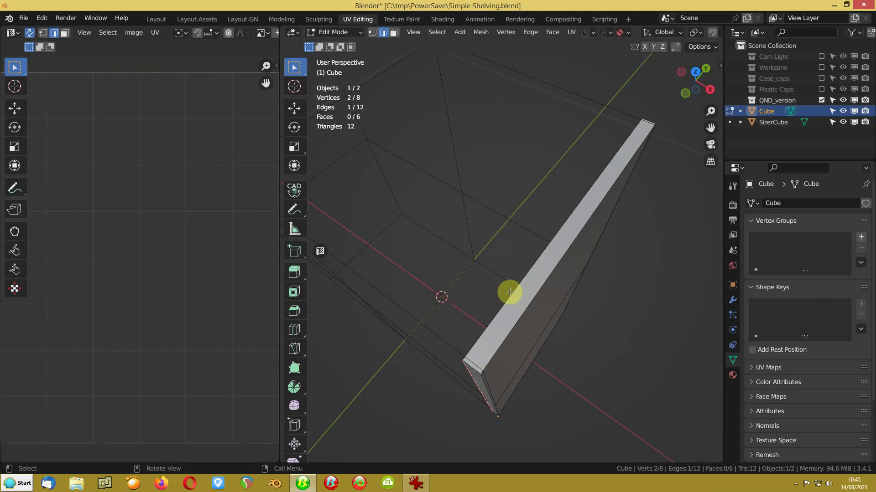
scroll(510, 292, down, 5)
key(n)
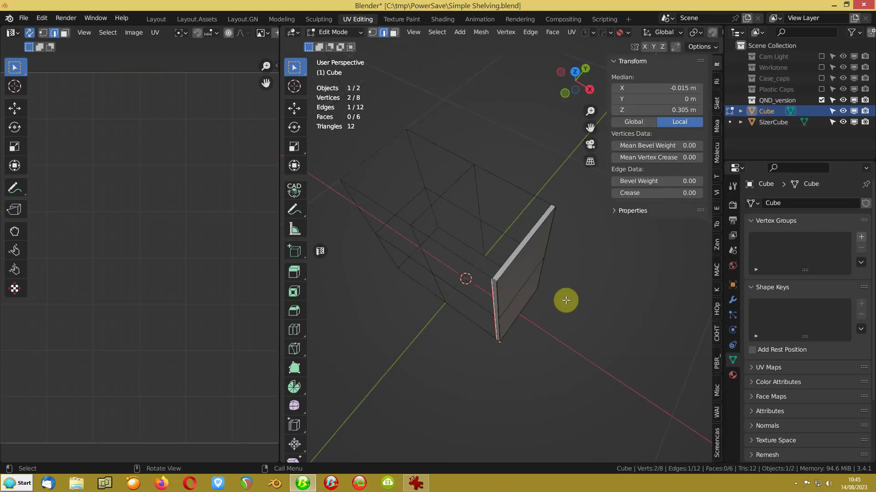
click(722, 454)
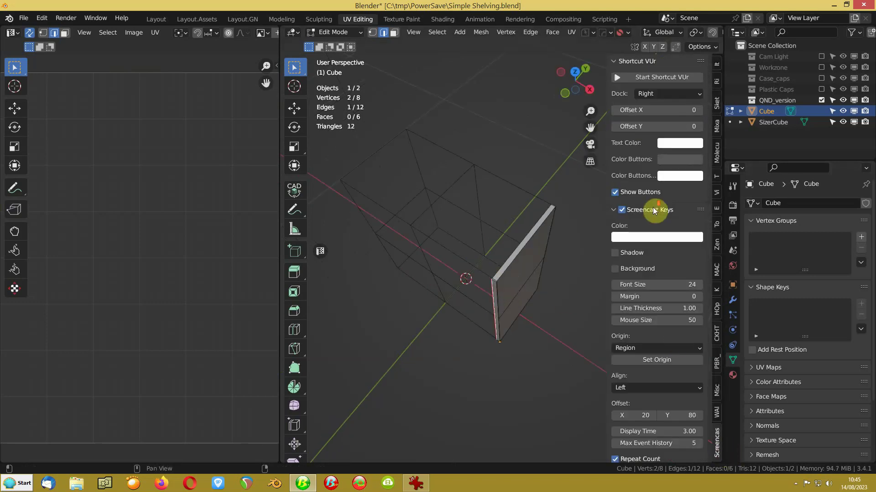
scroll(652, 206, down, 5)
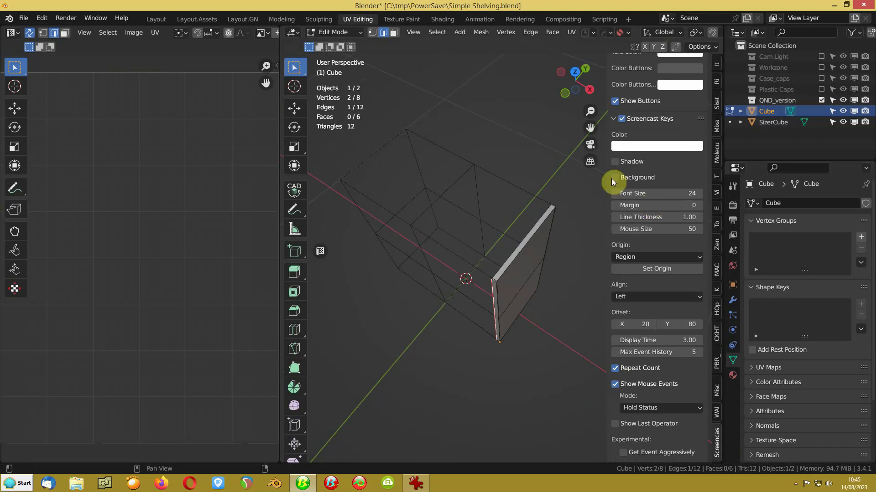
key(n)
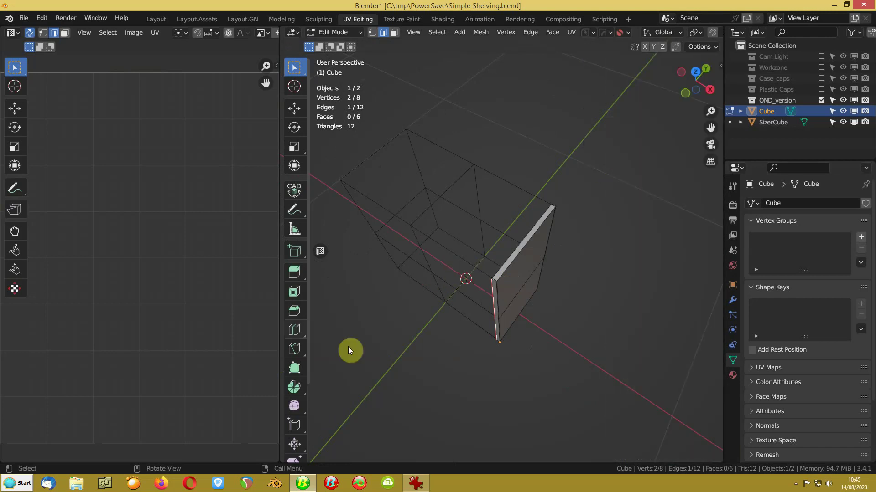
Narrow the UV editor and mark the panel's long inner top edge and its short negative-Y top edge as seams.
drag(280, 344, 257, 353)
scroll(464, 310, up, 3)
scroll(463, 310, down, 1)
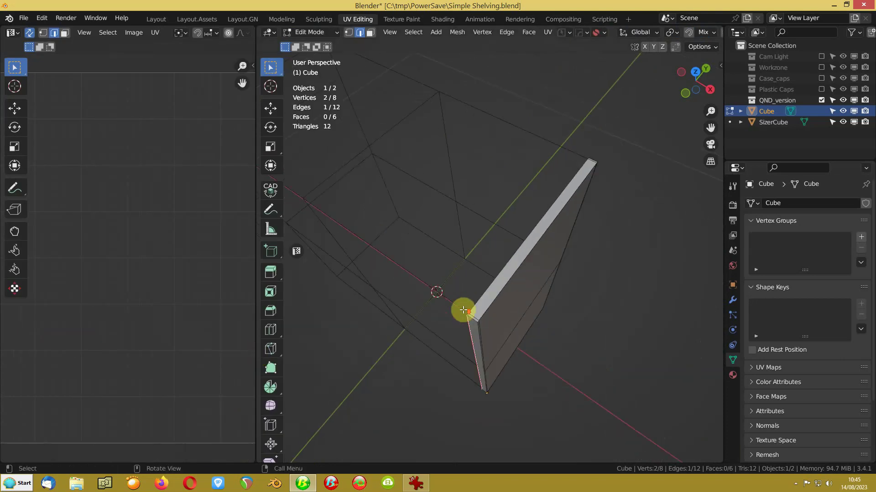
click(481, 293)
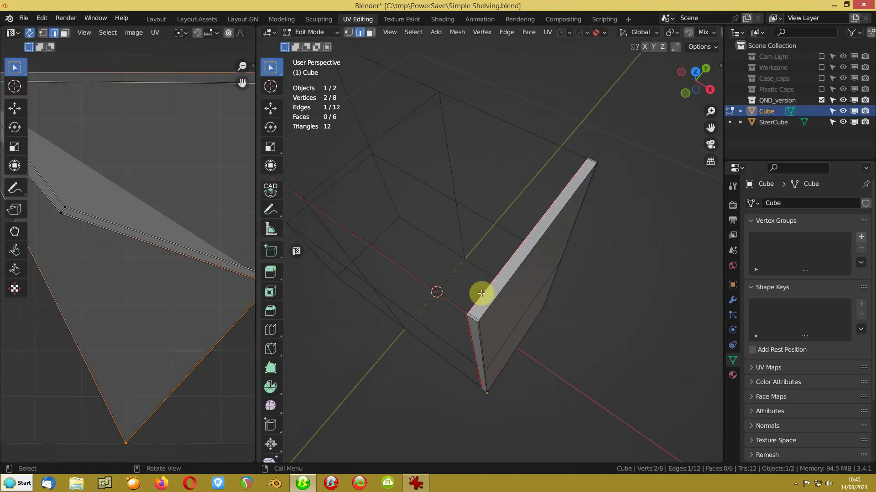
scroll(128, 287, down, 5)
scroll(130, 289, up, 1)
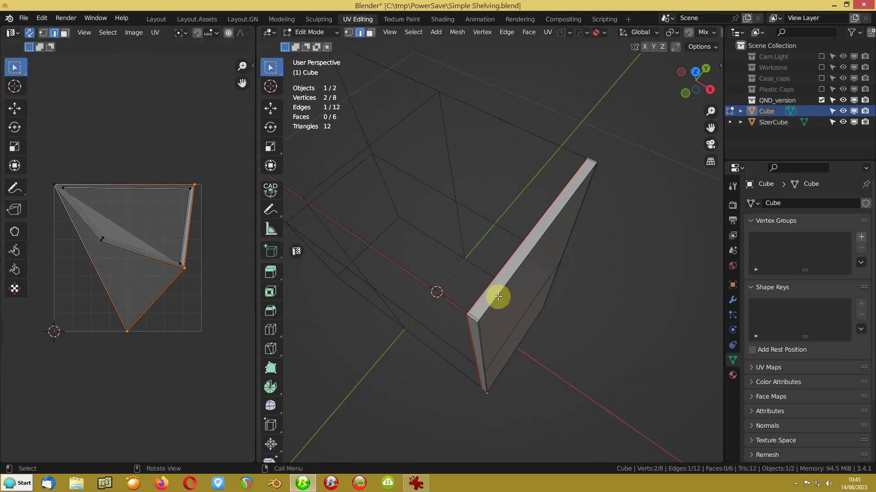
ctrl+click(472, 320)
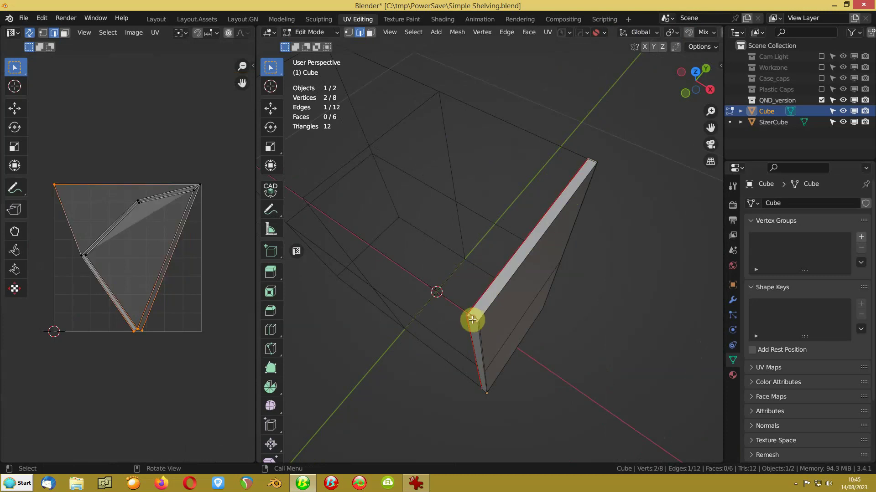
Mark the panel's short positive-Y top edge, long inner bottom edge and both short bottom edges as seams.
ctrl+click(594, 159)
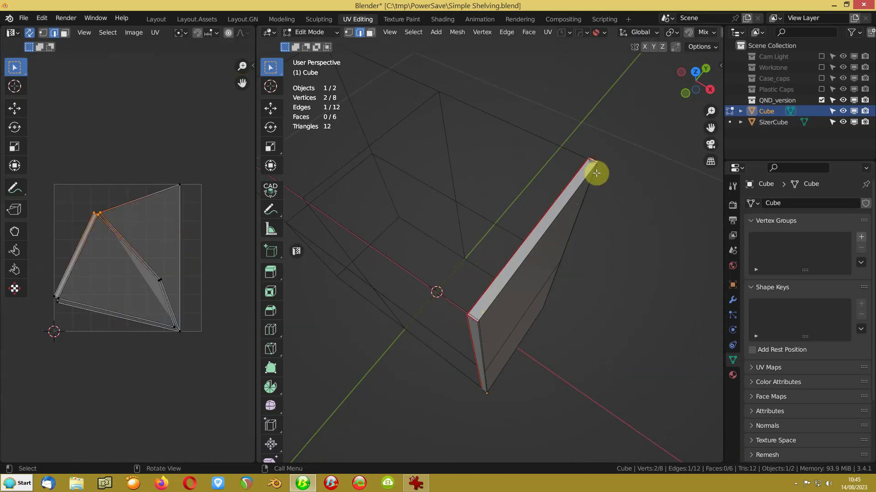
middle_drag(500, 412, 557, 264)
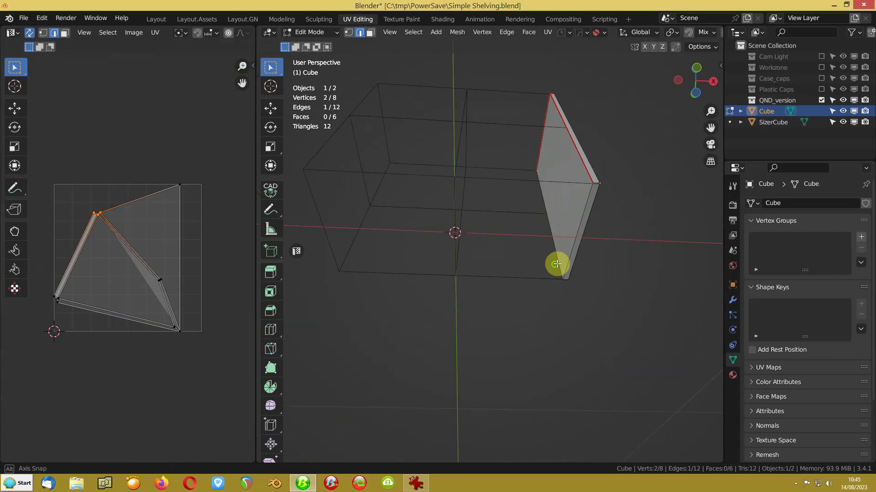
ctrl+click(594, 194)
ctrl+click(598, 183)
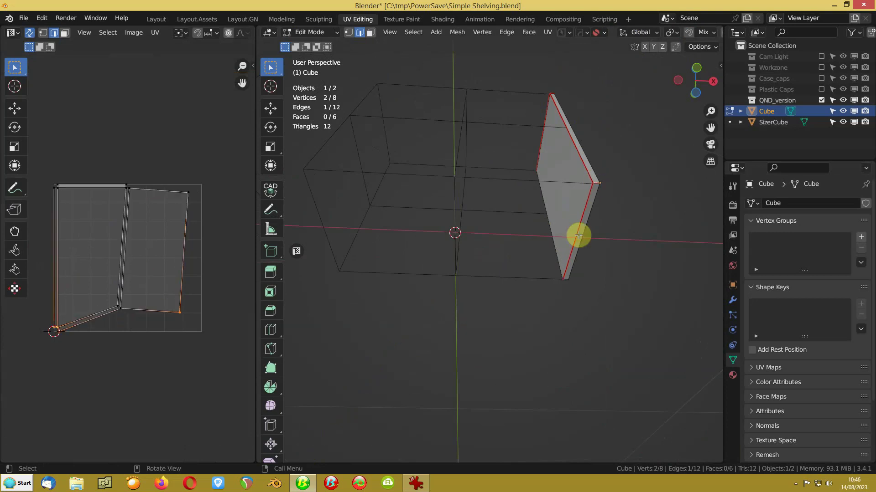
ctrl+click(566, 281)
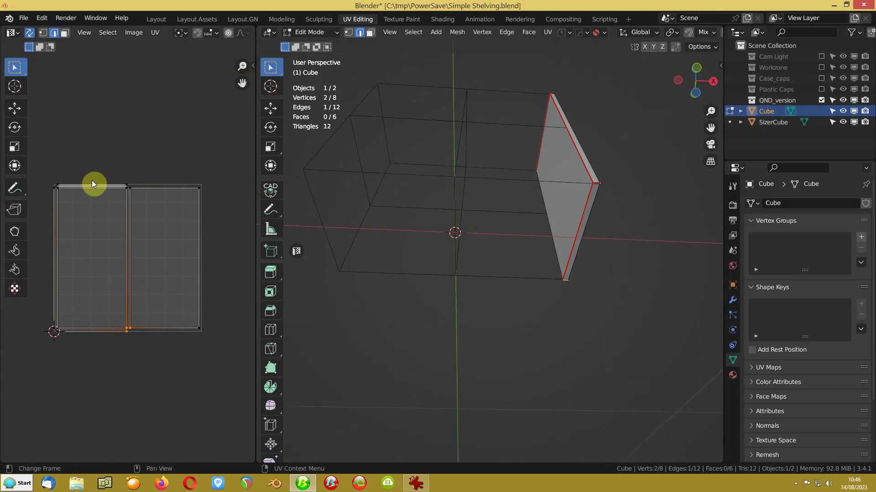
middle_drag(524, 225, 469, 348)
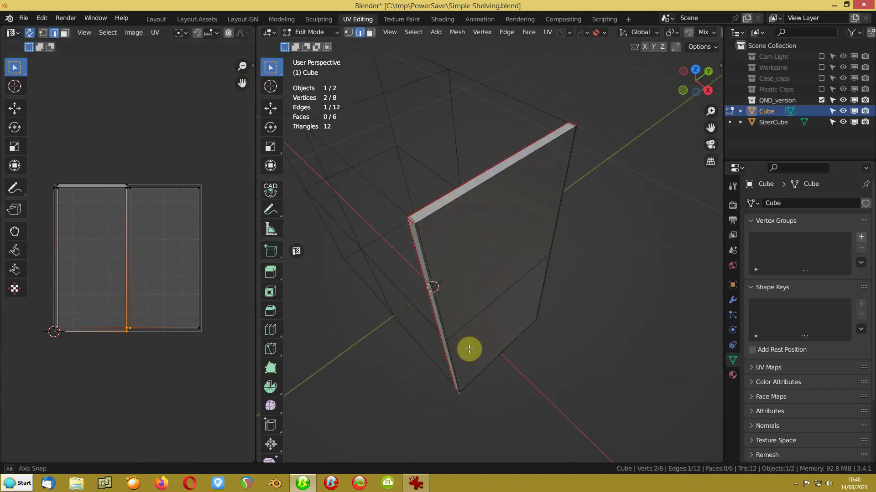
Return to the Layout workspace and search BlenderKit's materials for "wood".
click(159, 20)
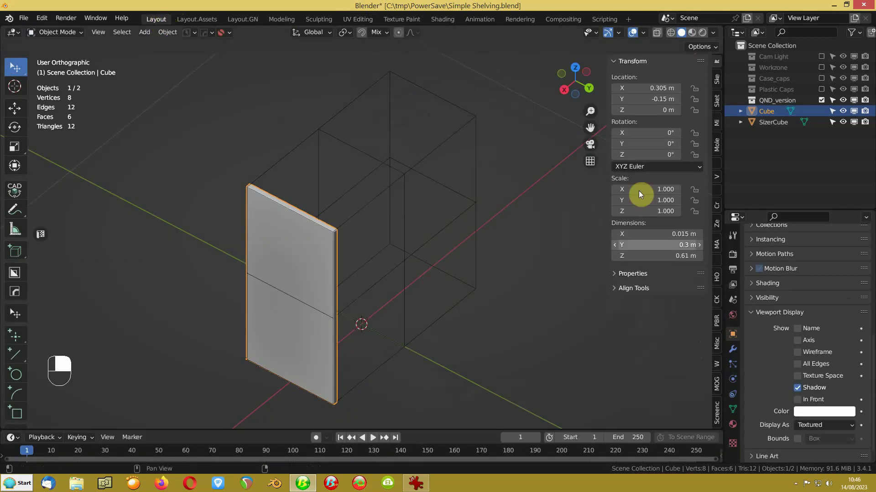
click(716, 324)
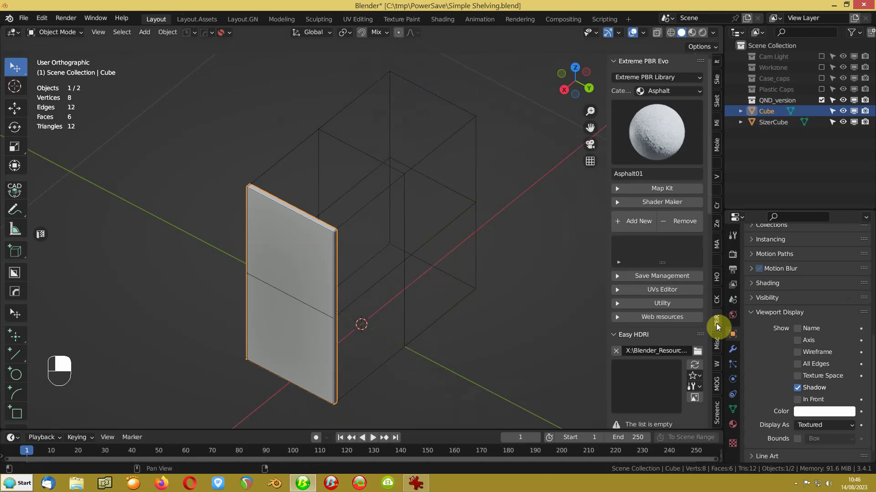
scroll(628, 280, down, 15)
scroll(628, 280, down, 5)
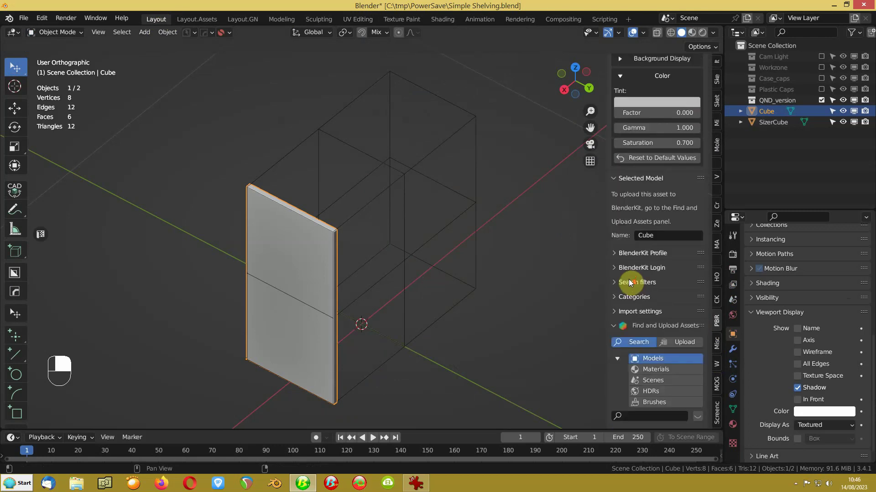
click(649, 368)
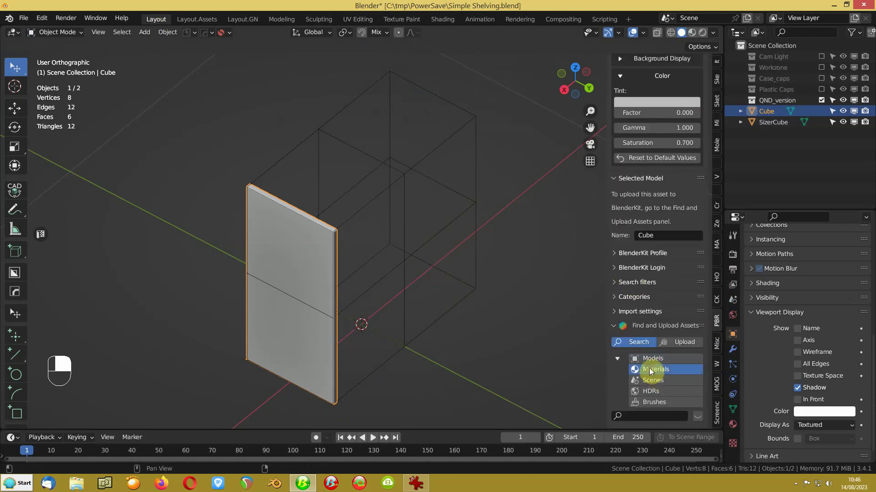
click(639, 415)
text(wood)
key(Return)
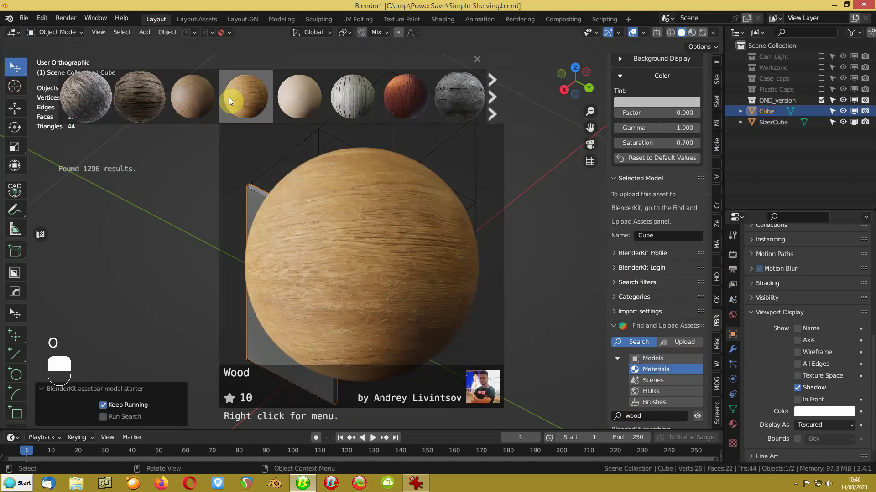
Browse further through the wood materials and apply the light brown, fine-grained Wood material to the side panel.
click(496, 113)
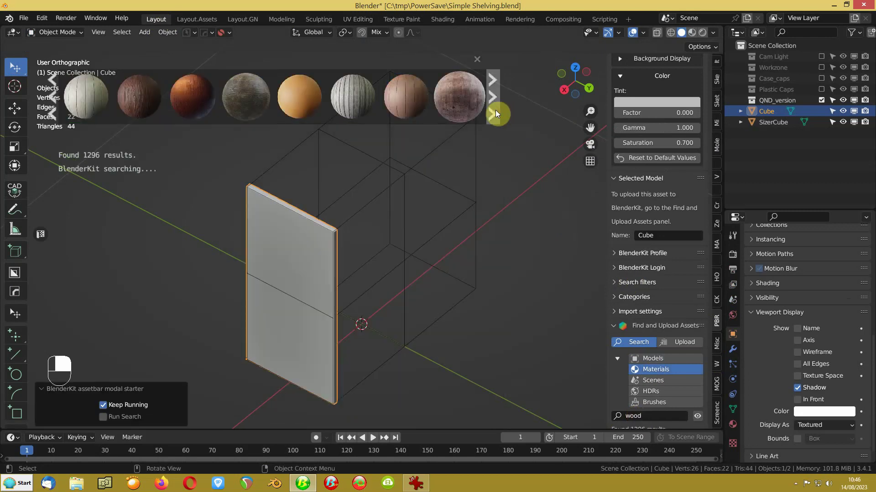
click(496, 113)
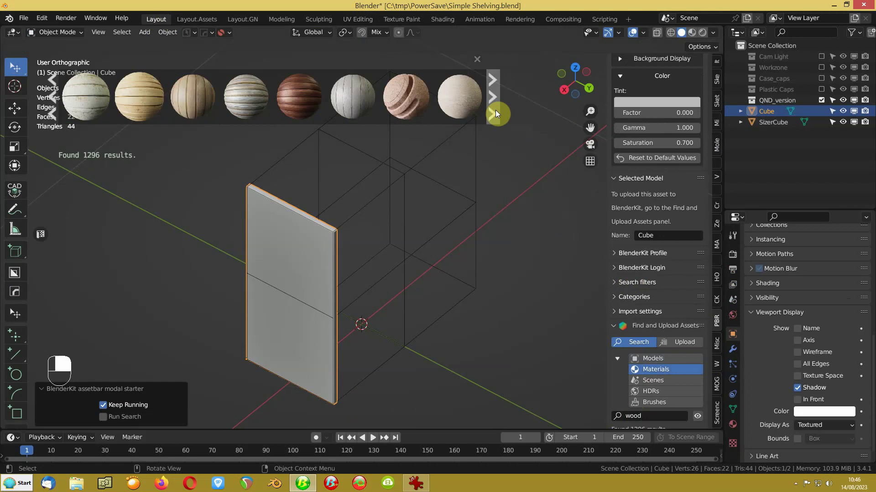
click(496, 113)
mouse_move(349, 104)
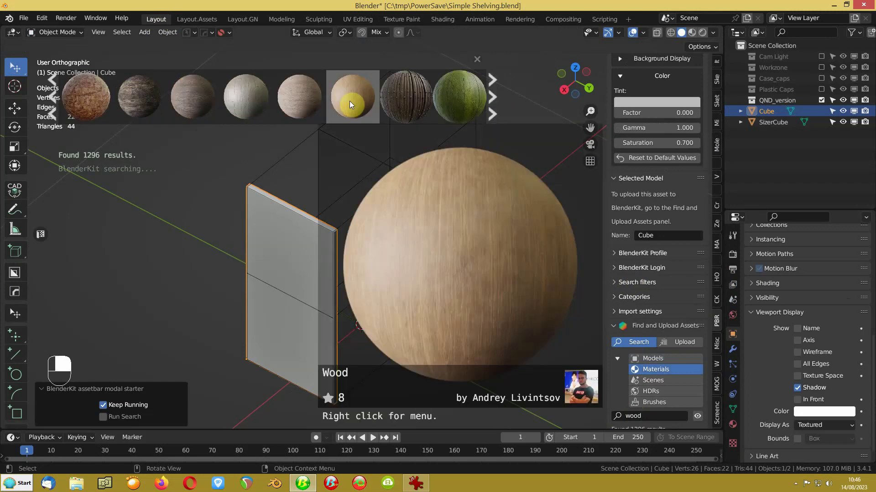
click(349, 104)
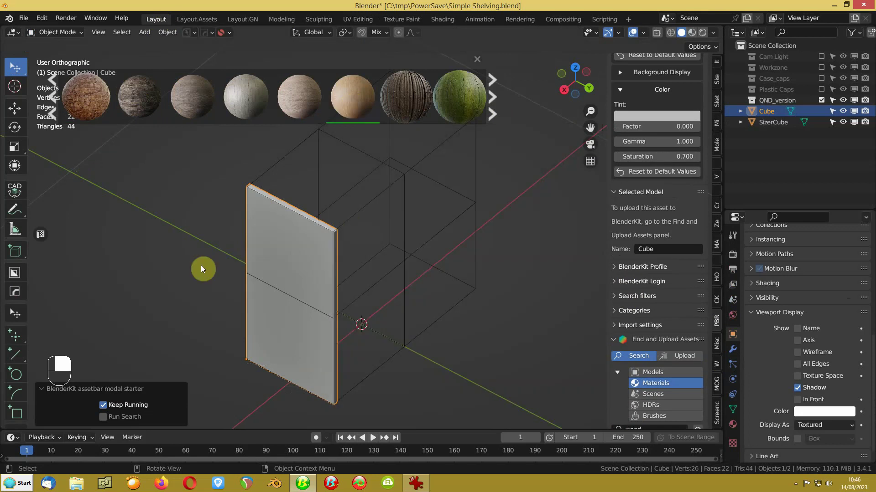
Show the side panel in Material Preview shading, inspect its wood grain, and close the BlenderKit asset bar.
click(692, 32)
middle_drag(332, 308, 358, 278)
scroll(355, 272, up, 4)
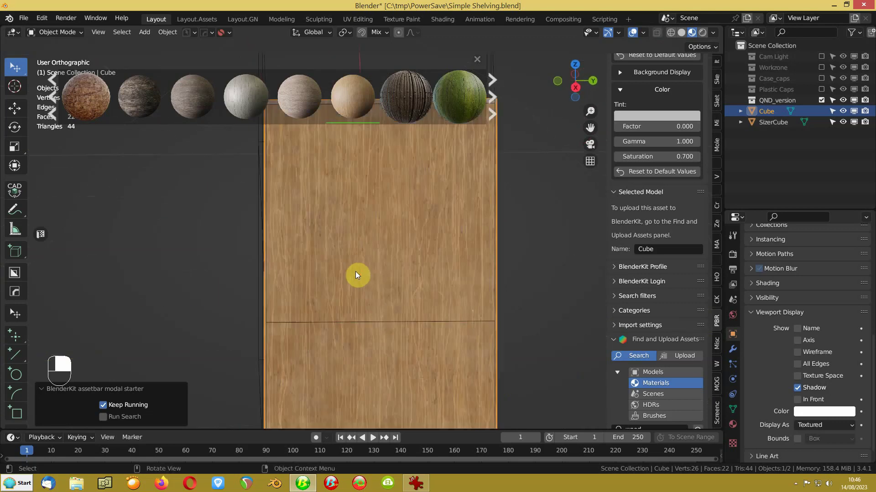
scroll(357, 272, down, 2)
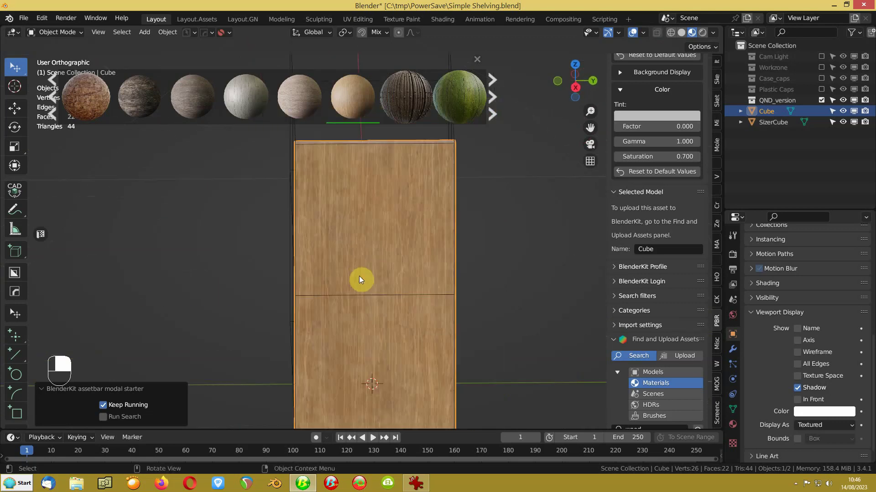
key(semicolon)
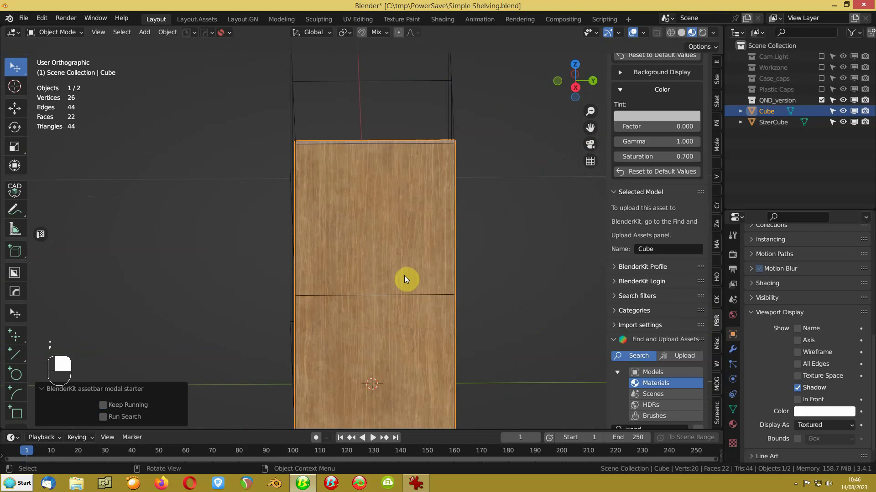
scroll(644, 314, down, 2)
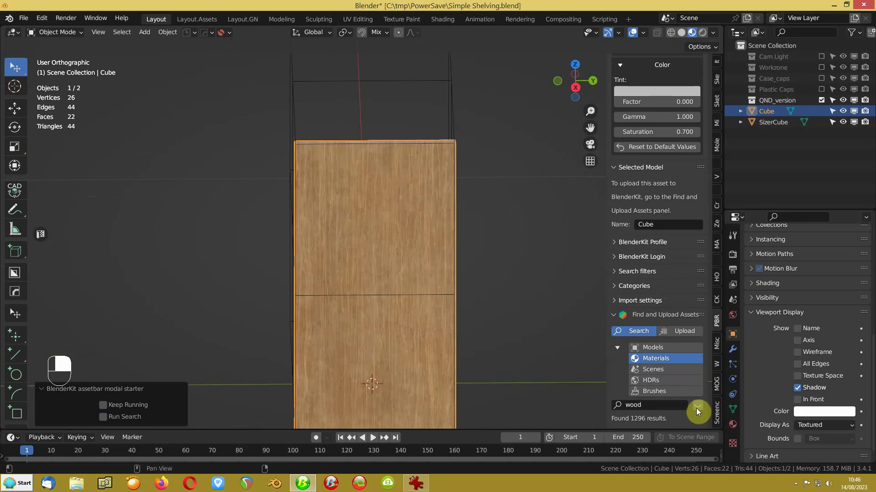
middle_drag(288, 198, 342, 203)
Check the panel's full UV layout over the wood texture in the UV Editing workspace, and return to Layout to inspect the panel.
click(360, 19)
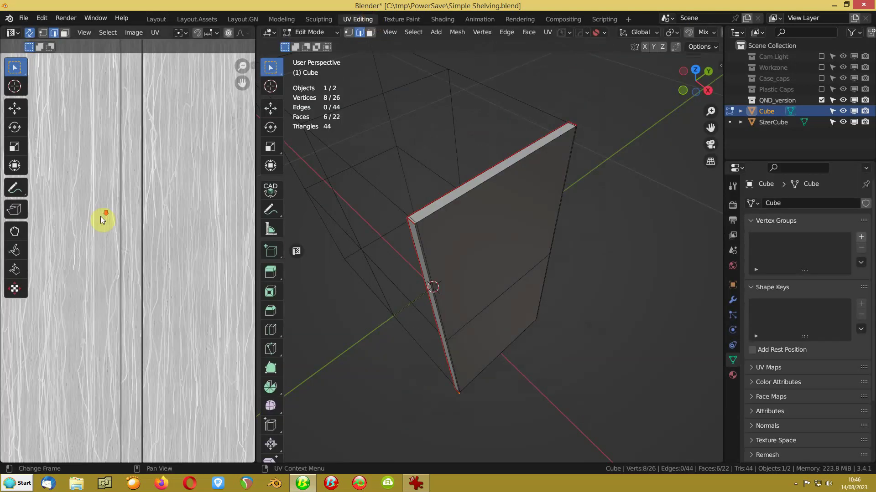
key(a)
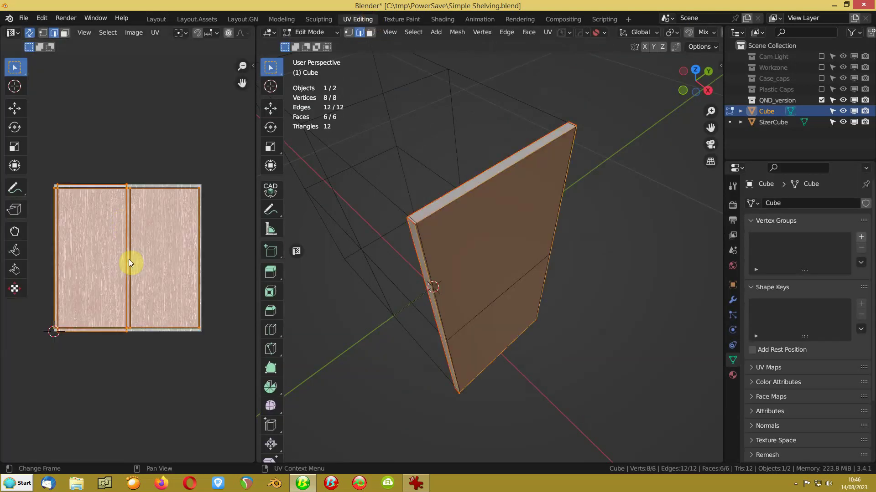
click(153, 19)
middle_drag(400, 176, 379, 174)
middle_drag(236, 170, 267, 248)
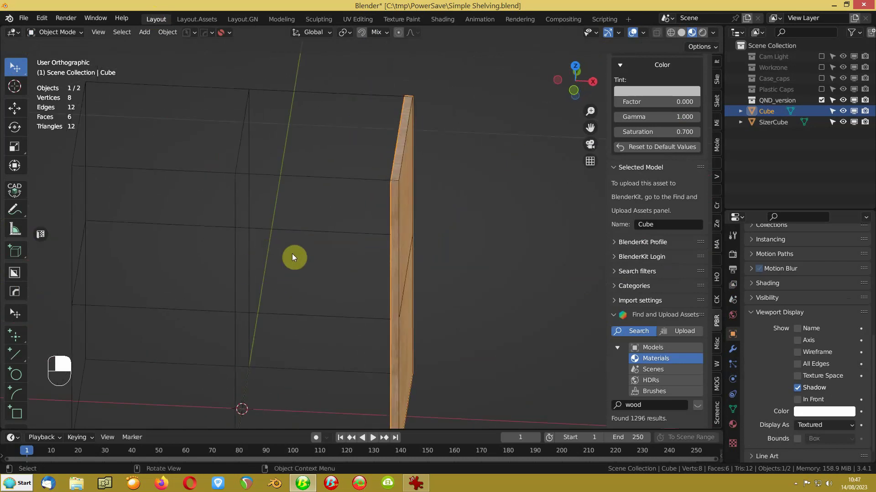
Duplicate the side panel and move the copy -0.595 m along X to the opposite side of the SizerCube.
key(KP_1)
middle_drag(352, 178, 332, 190)
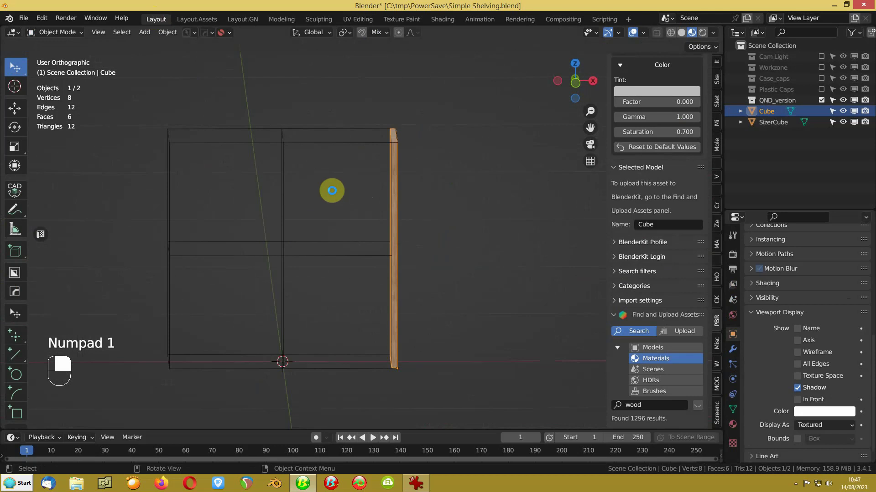
key(shift+d)
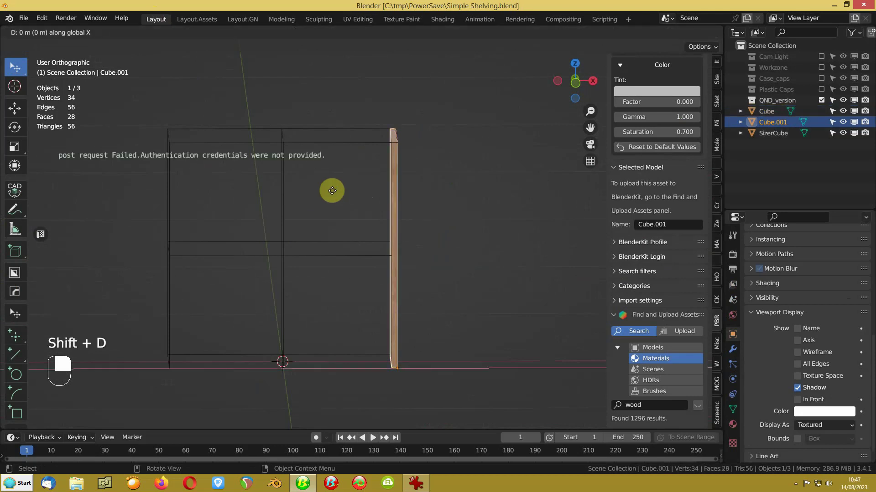
key(x)
click(165, 364)
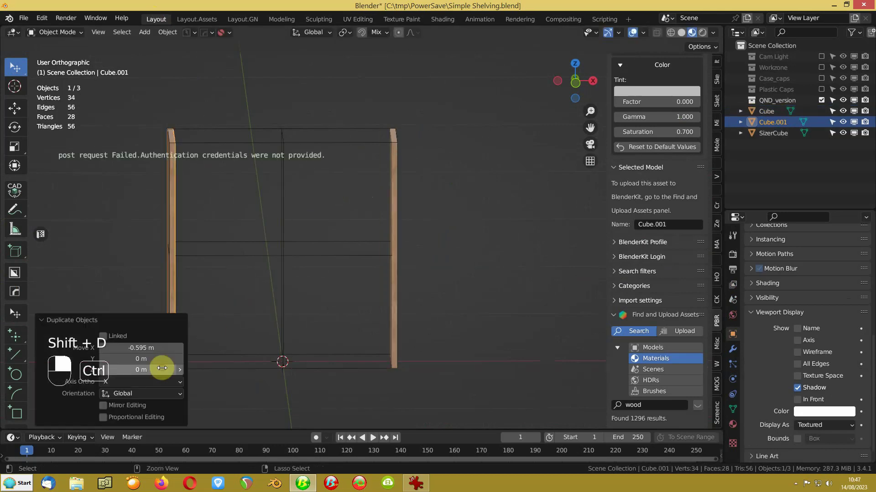
Duplicate the negative-X side panel in place, rotate the copy 90° about global Y to lie flat as the bottom panel, and apply its rotation.
shift+middle_drag(303, 237, 412, 228)
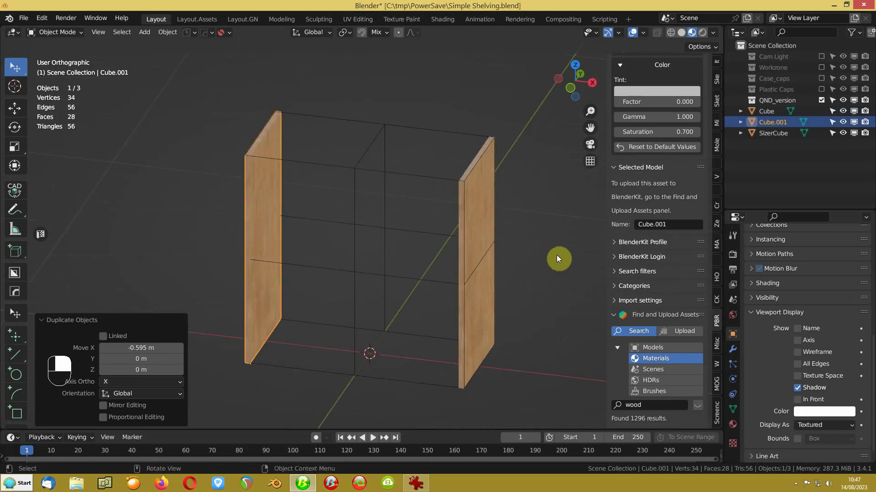
middle_drag(351, 236, 305, 227)
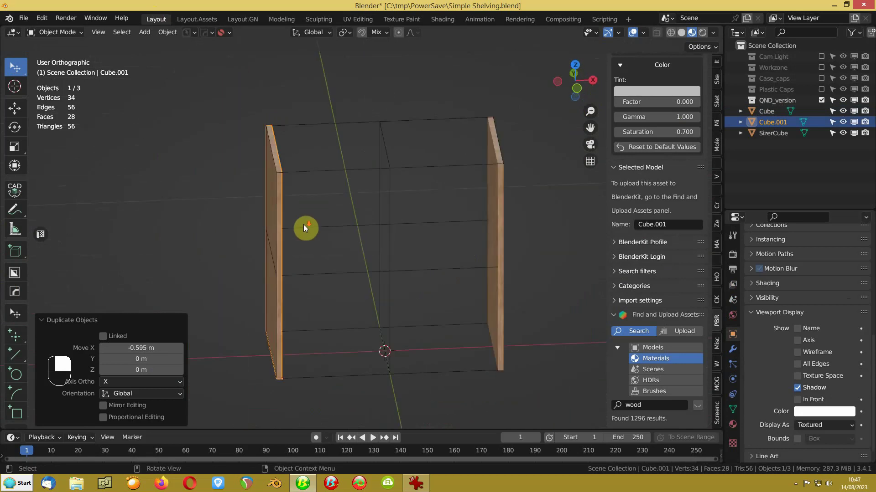
click(278, 316)
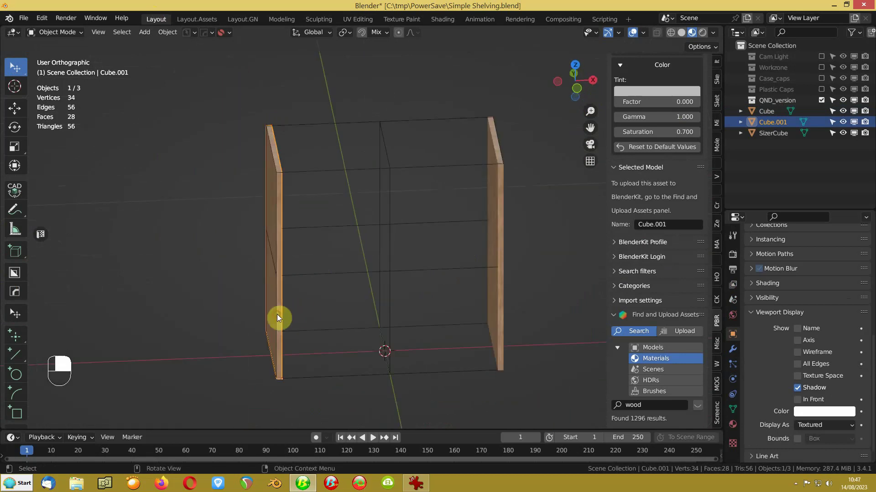
key(shift+d)
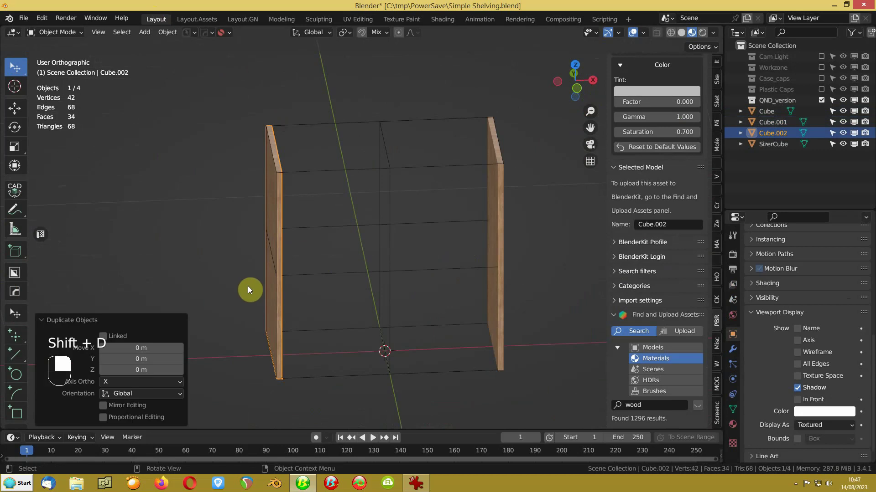
text(ry90)
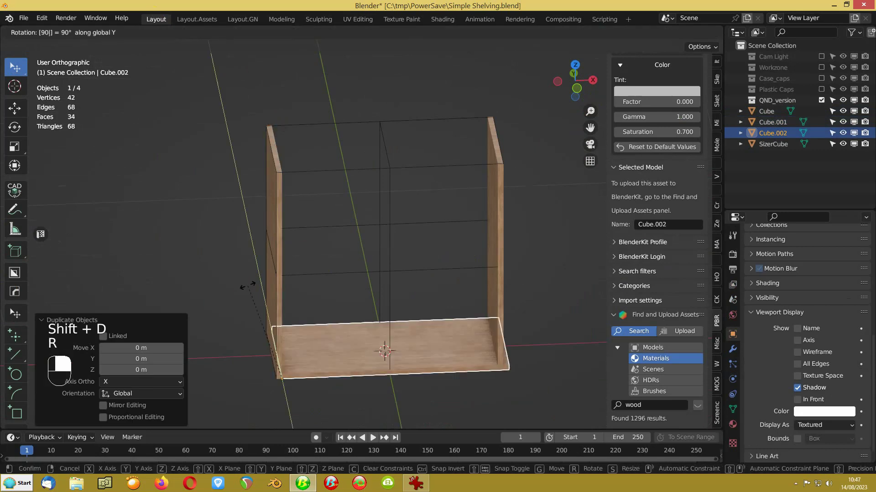
key(Return)
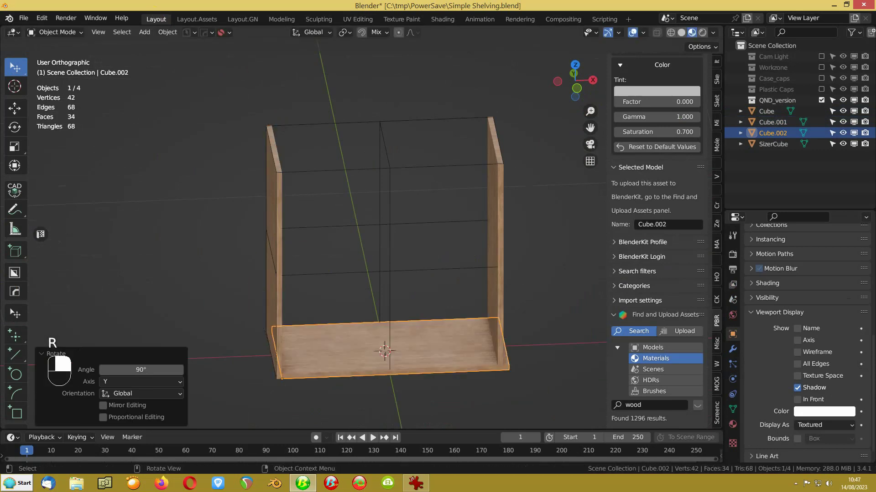
key(ctrl+a)
click(248, 286)
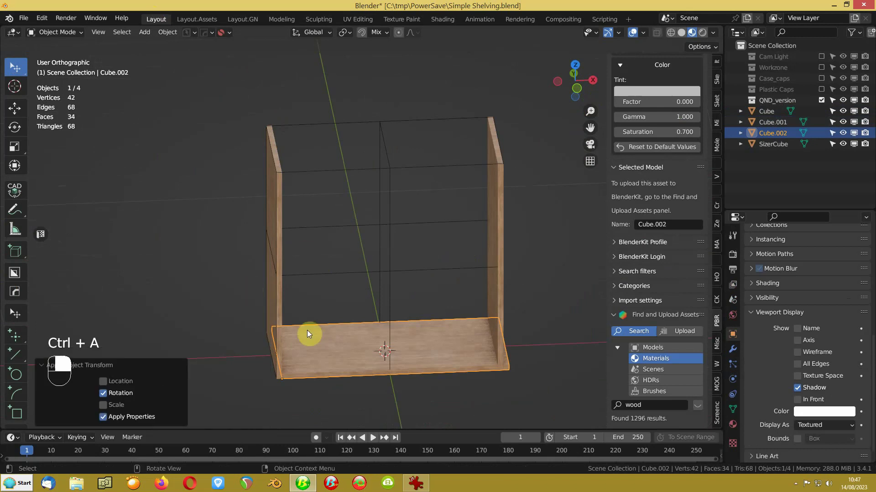
Check the bottom panel's dimensions and how its ends meet the side panels in front view.
click(716, 61)
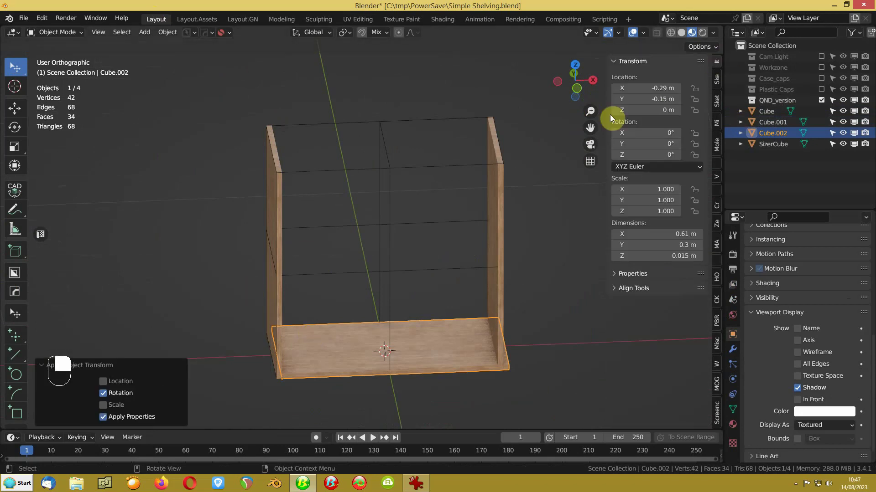
middle_drag(383, 336, 289, 254)
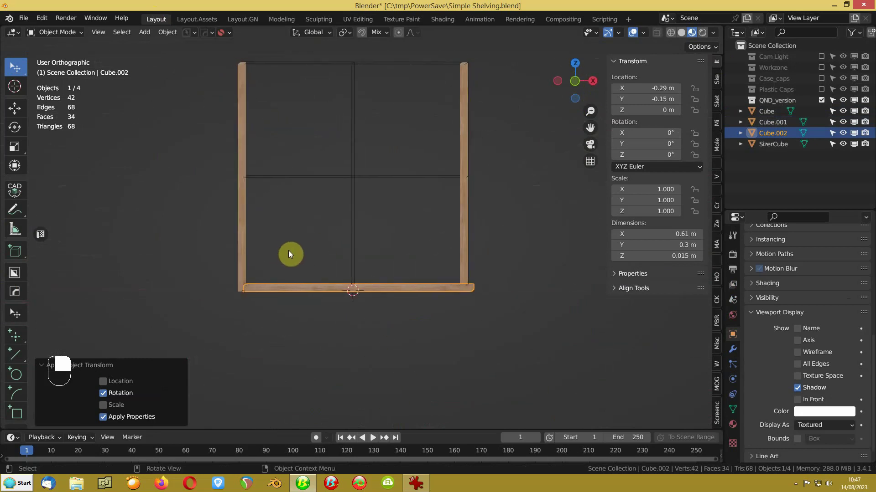
scroll(212, 301, up, 3)
key(KP_1)
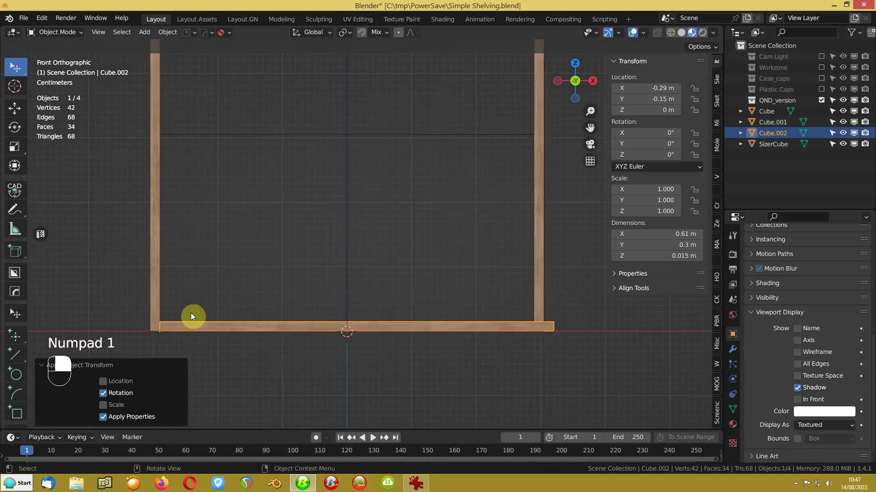
shift+middle_drag(191, 313, 281, 255)
scroll(278, 255, up, 2)
scroll(223, 256, up, 1)
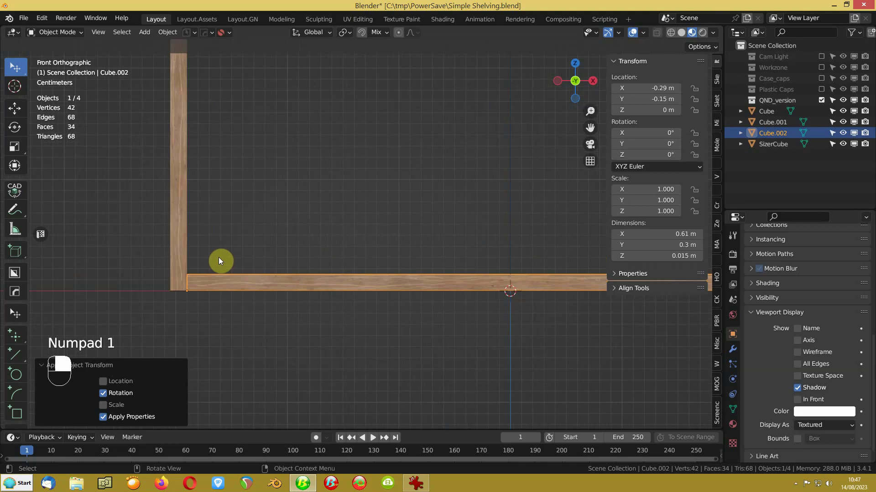
scroll(418, 250, down, 4)
shift+middle_drag(565, 204, 335, 252)
Shorten the bottom panel by moving its positive-X end face -0.03 m along X, flush with the side panel's inner face.
key(Tab)
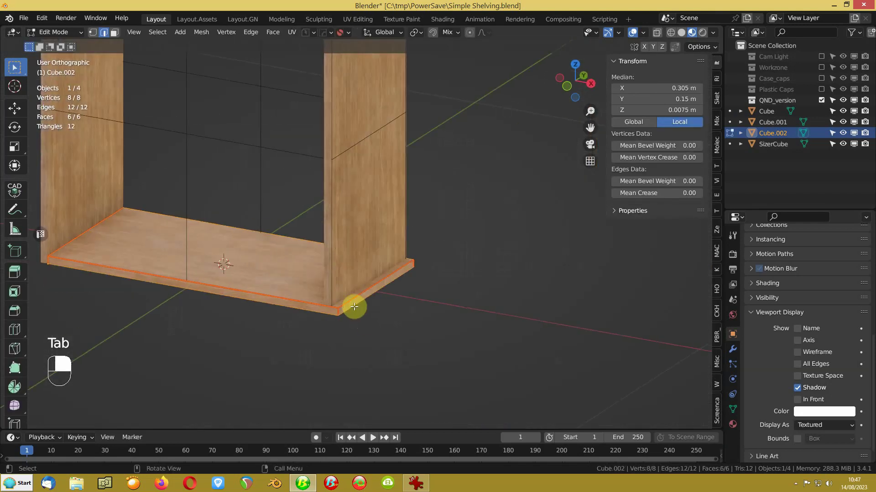
key(3)
click(353, 305)
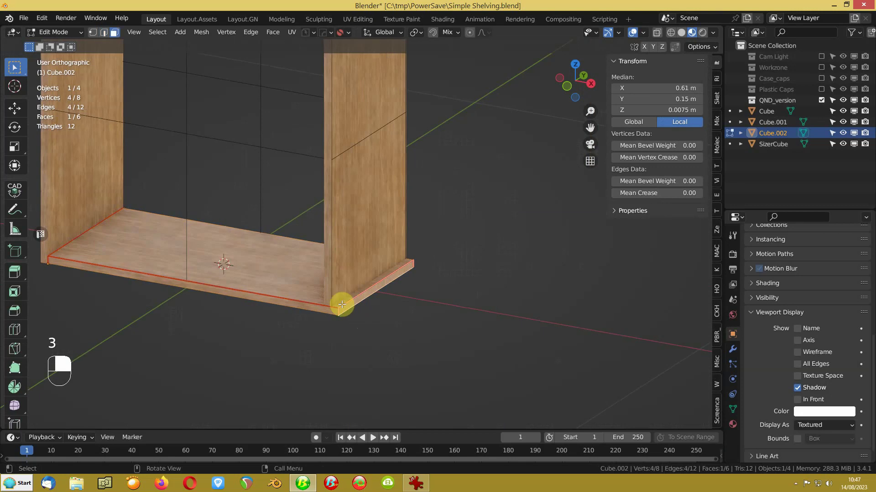
middle_drag(342, 302, 352, 284)
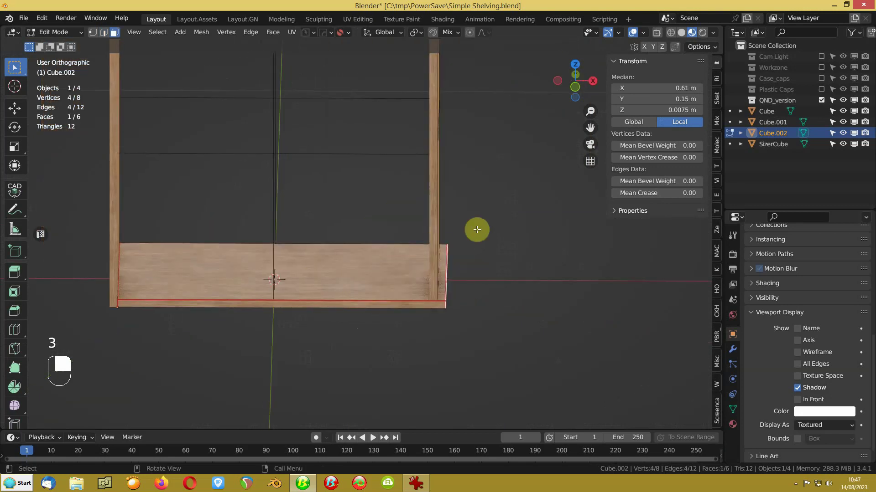
key(g)
ctrl+click(426, 306)
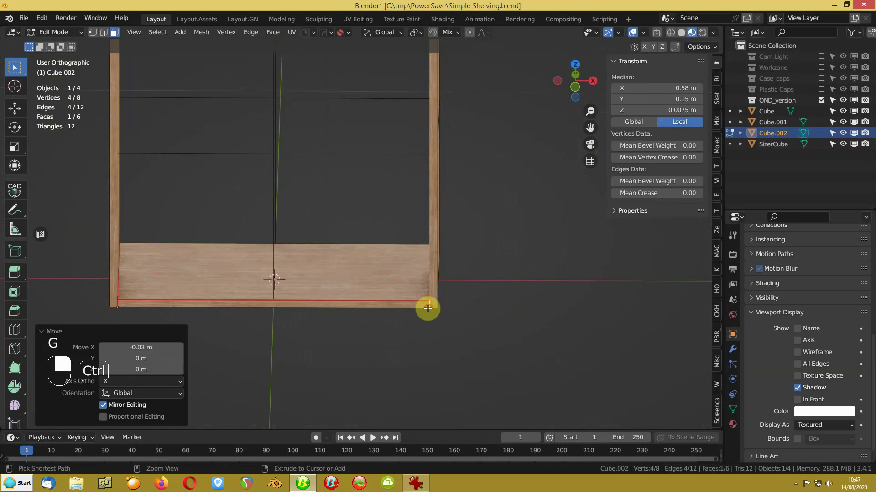
key(Tab)
Duplicate the bottom panel and snap the copy 0.595 m up along Z to form the unit's top panel.
scroll(296, 298, down, 2)
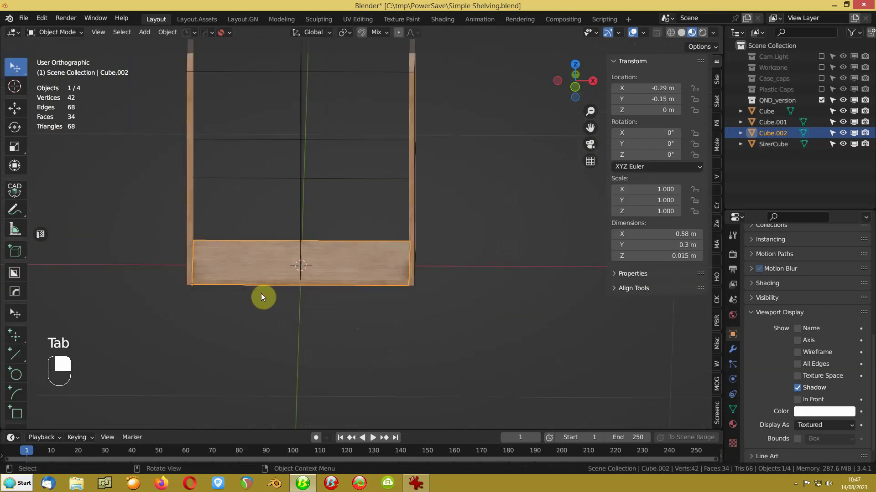
shift+middle_drag(253, 221, 278, 305)
key(shift+d)
key(z)
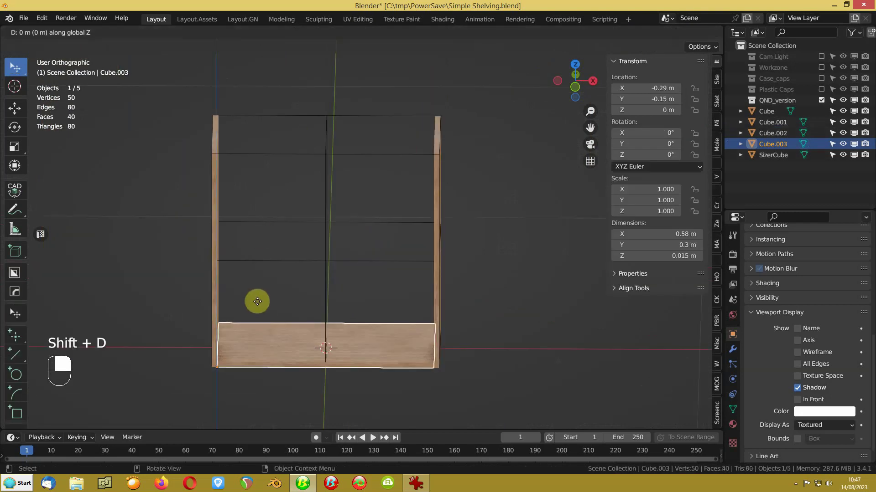
ctrl+click(221, 158)
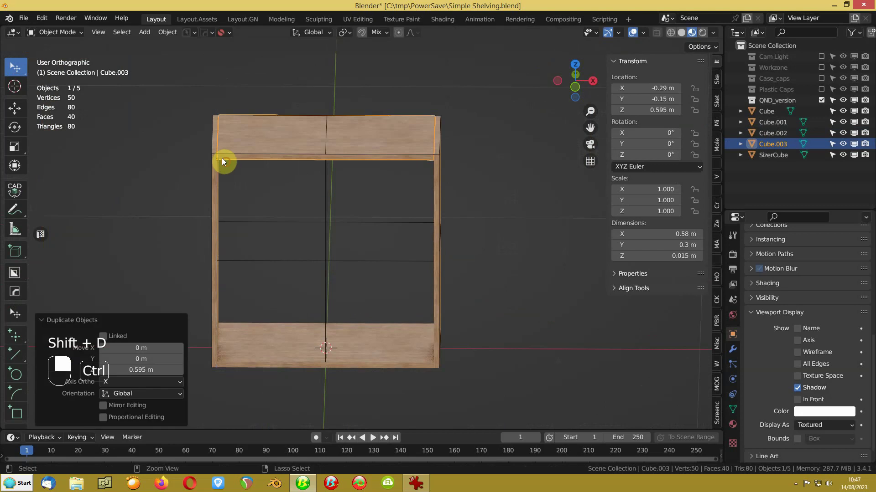
click(485, 244)
middle_drag(485, 244, 246, 286)
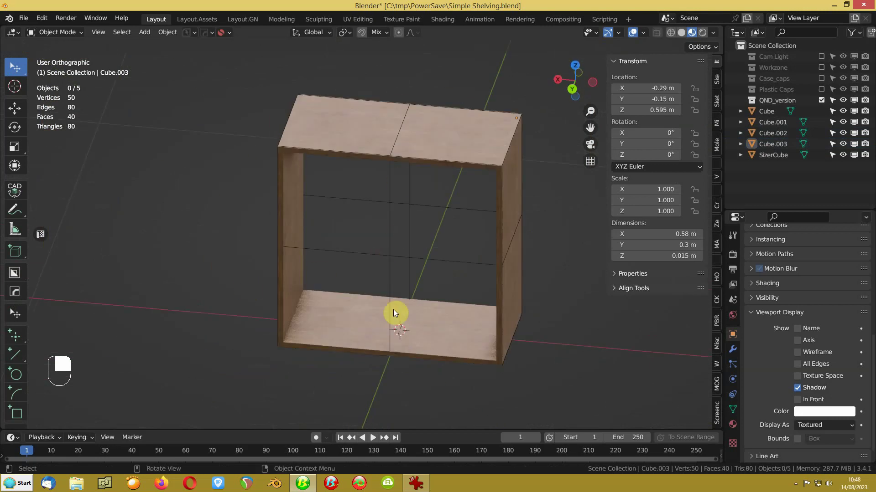
Read the internal cube space dimensions in the 4cube_dims.png reference in IrfanView, and return to the Blender model.
click(415, 483)
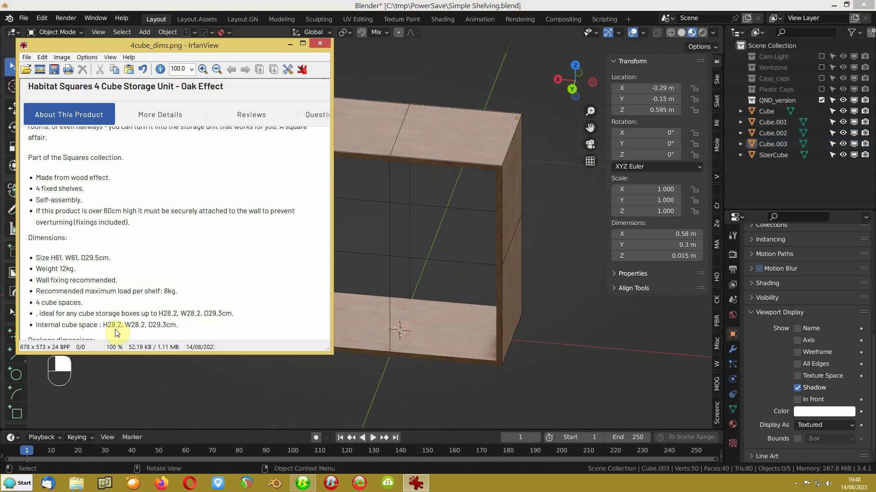
click(403, 7)
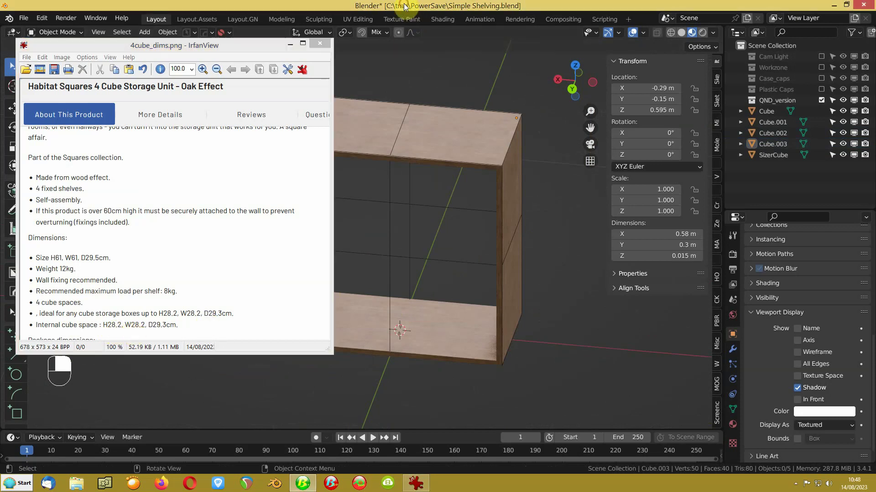
click(289, 45)
Add a mesh cube for sizing one compartment and set its X dimension to 0.282 m.
key(shift+a)
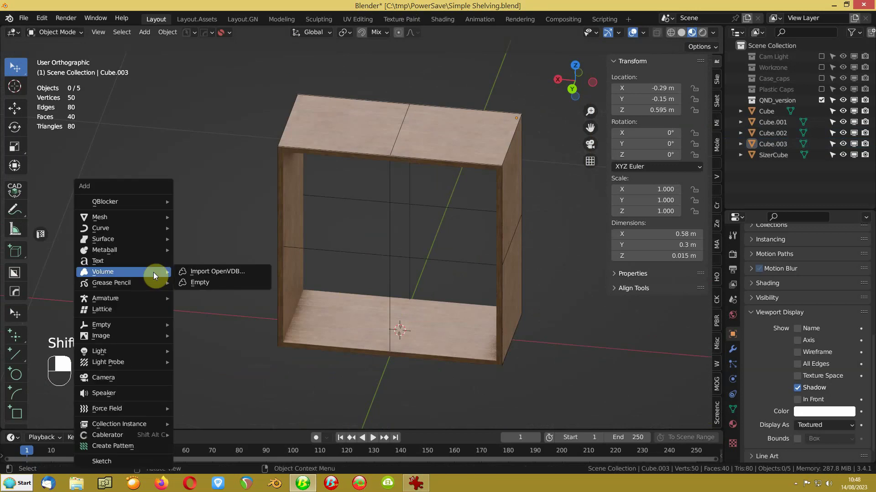
mouse_move(131, 217)
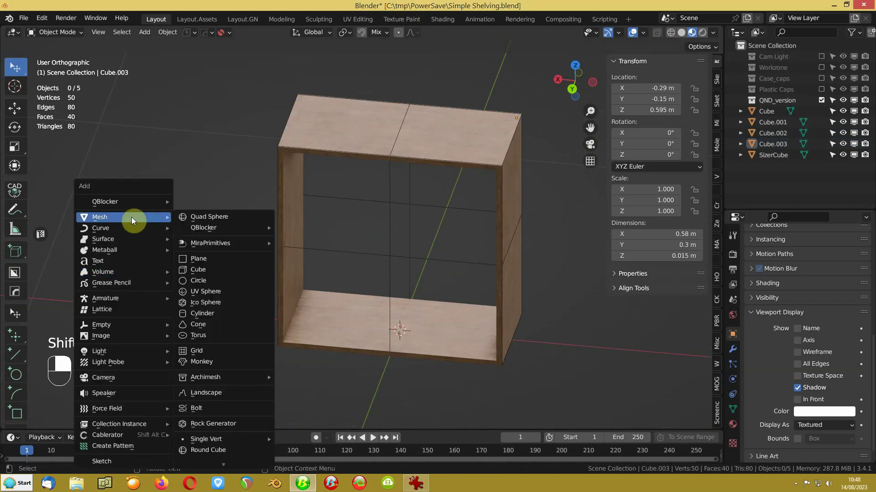
click(201, 266)
click(636, 233)
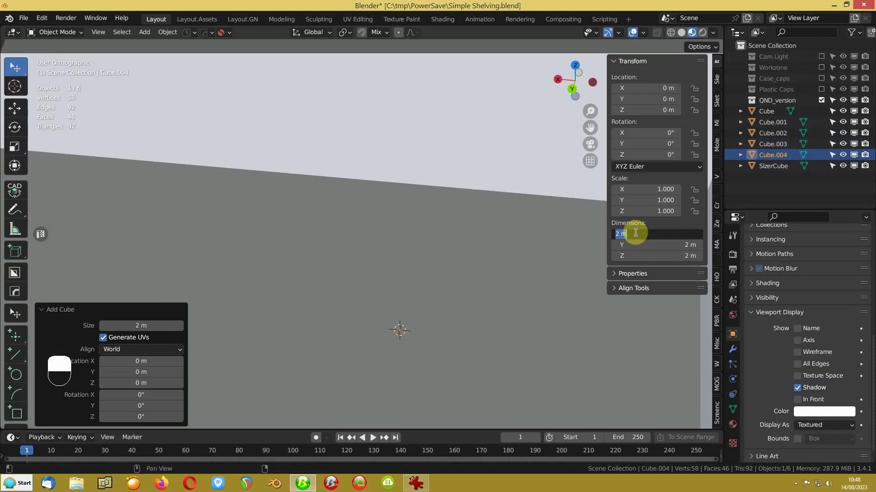
text(.282)
key(Return)
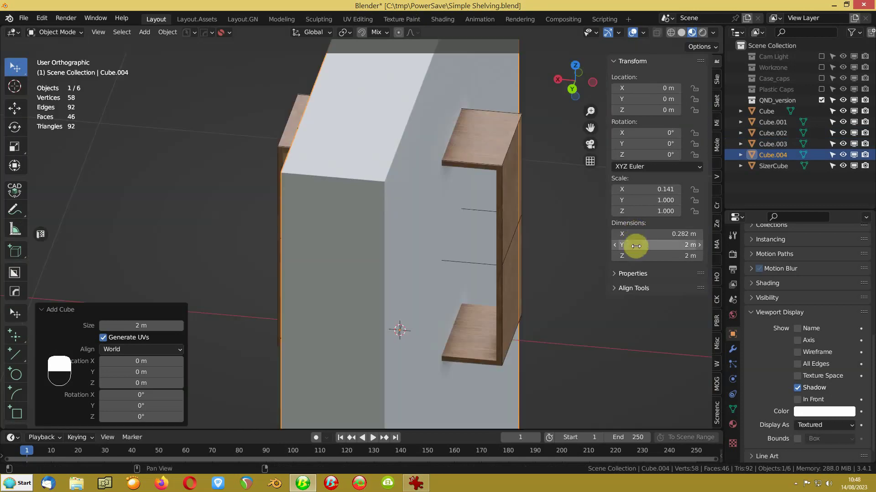
Set the new cube's Y dimension to 0.293 m and Z dimension to 0.282 m, and apply its rotation and scale.
click(633, 245)
text(.29)
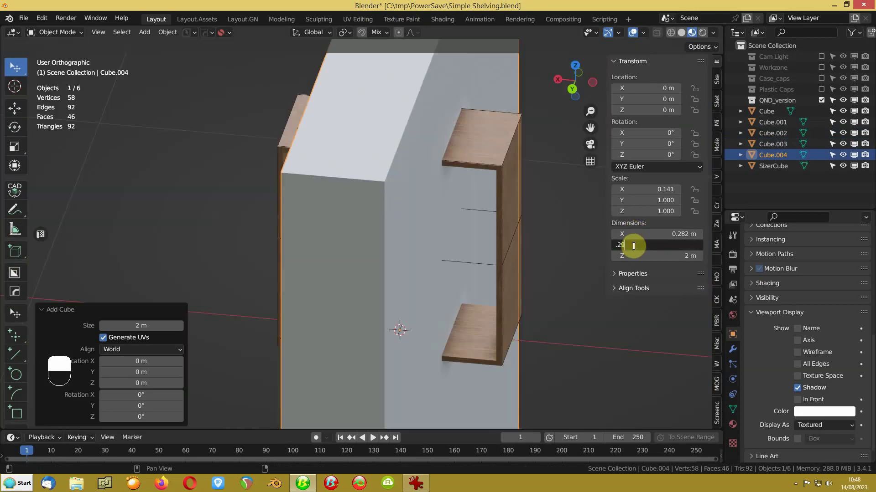
text(3)
key(Return)
click(636, 256)
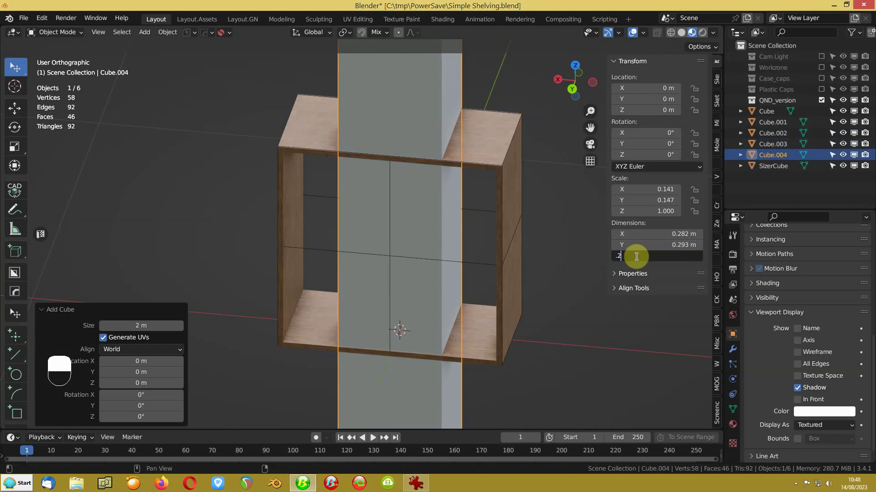
text(.282)
key(Return)
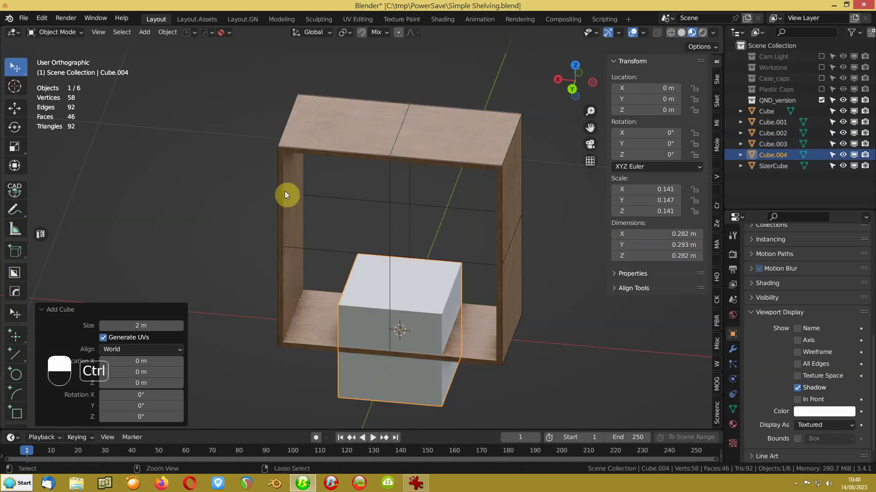
key(ctrl+a)
click(271, 224)
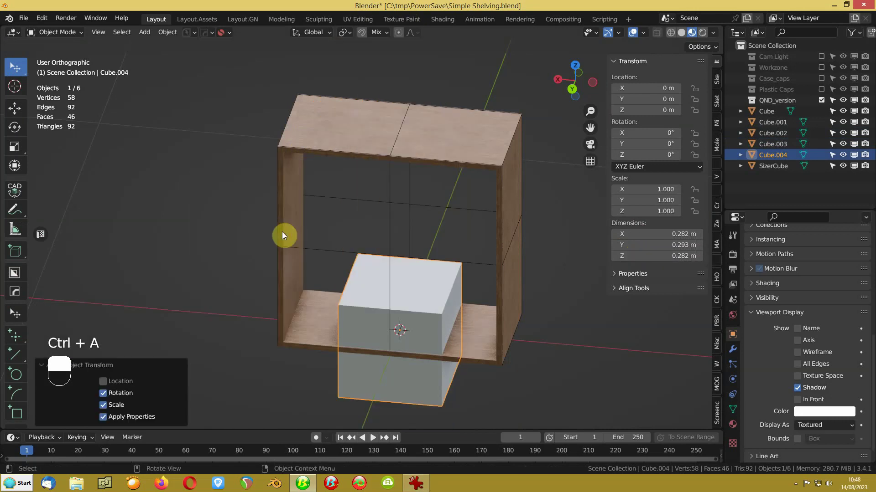
Move the sizing cube up into the frame and snap it along Z onto the bottom panel's upper face.
key(KP_1)
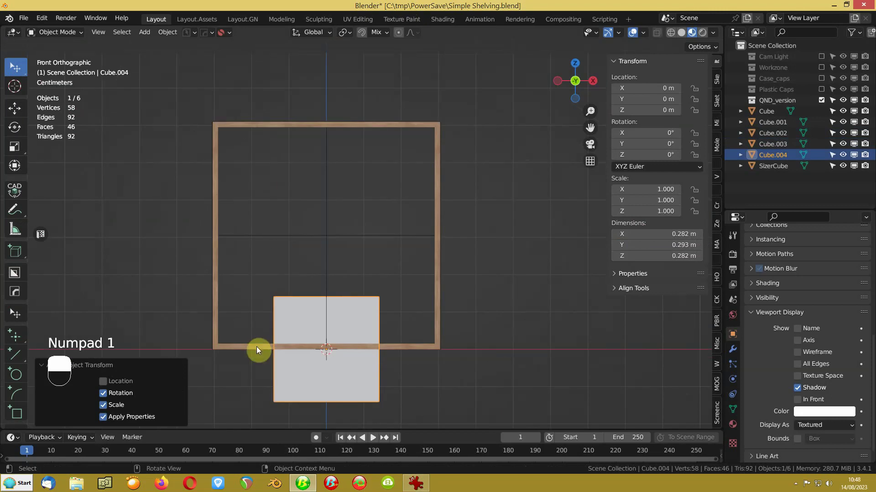
key(g)
click(237, 258)
middle_drag(236, 258, 298, 255)
scroll(239, 309, up, 2)
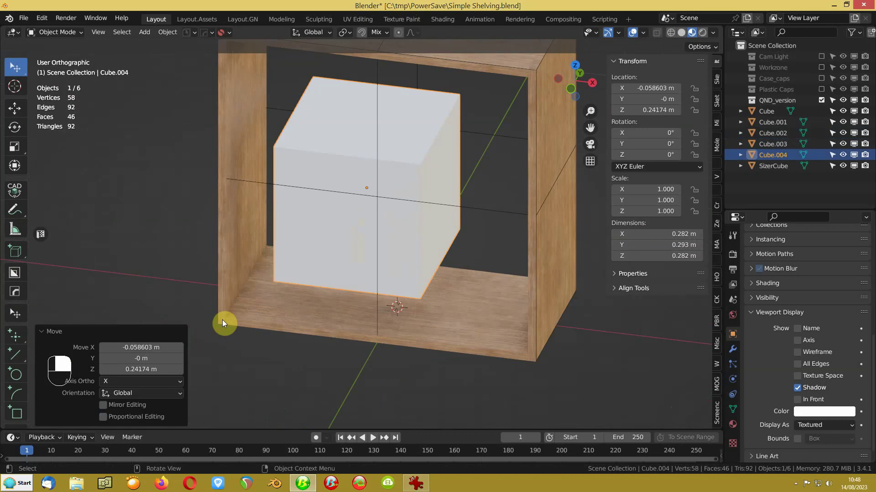
key(g)
key(z)
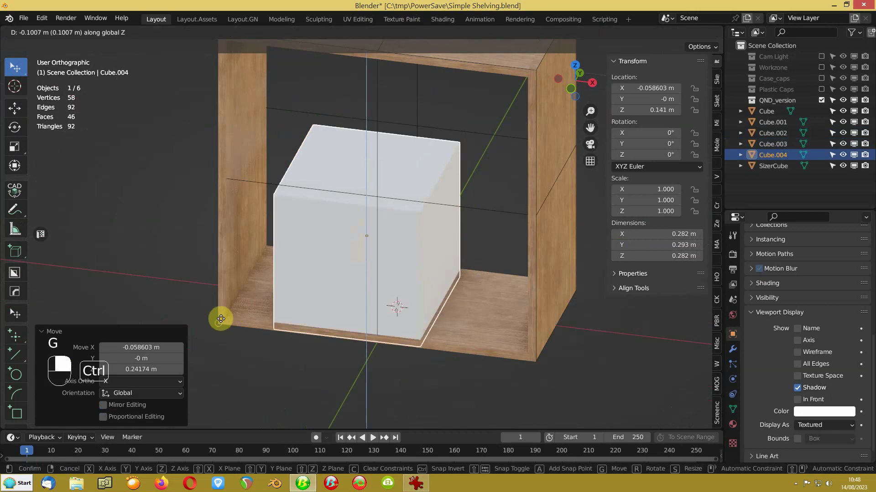
click(224, 316)
Snap the sizing cube along X against the negative-X side panel's inner face, and check the fit in front view.
key(g)
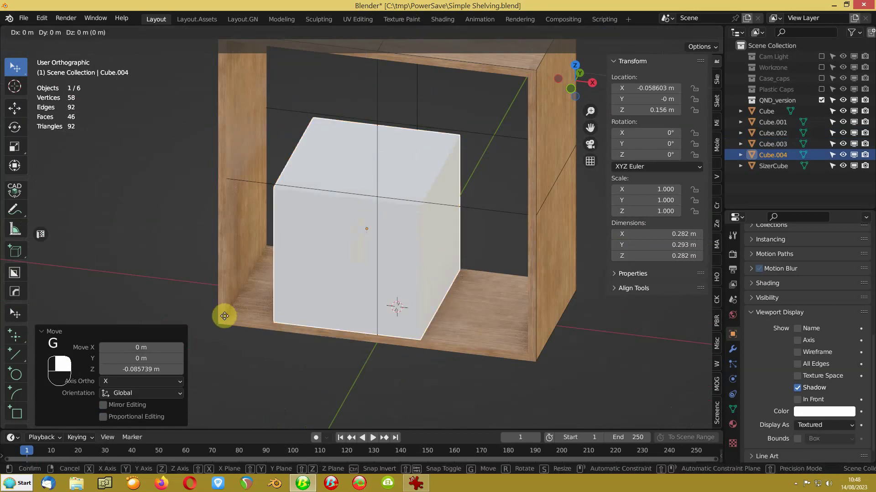
key(x)
click(225, 313)
middle_drag(252, 311, 326, 246)
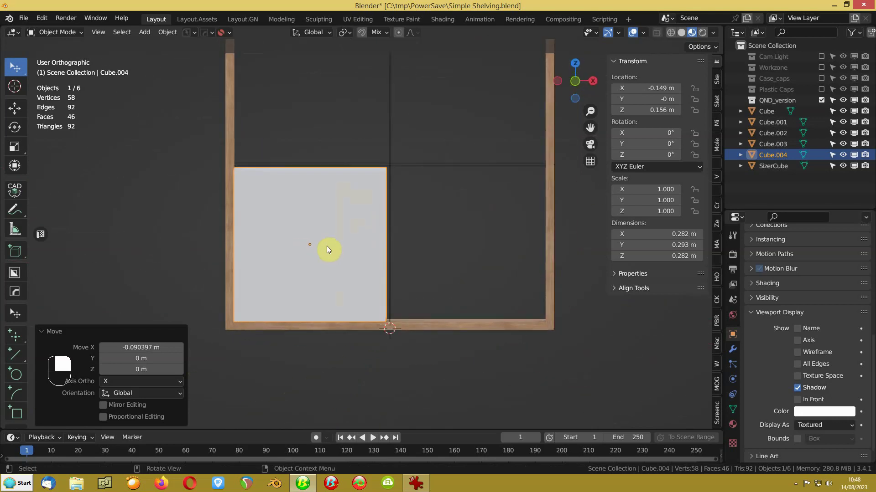
key(KP_1)
shift+middle_drag(414, 181, 384, 238)
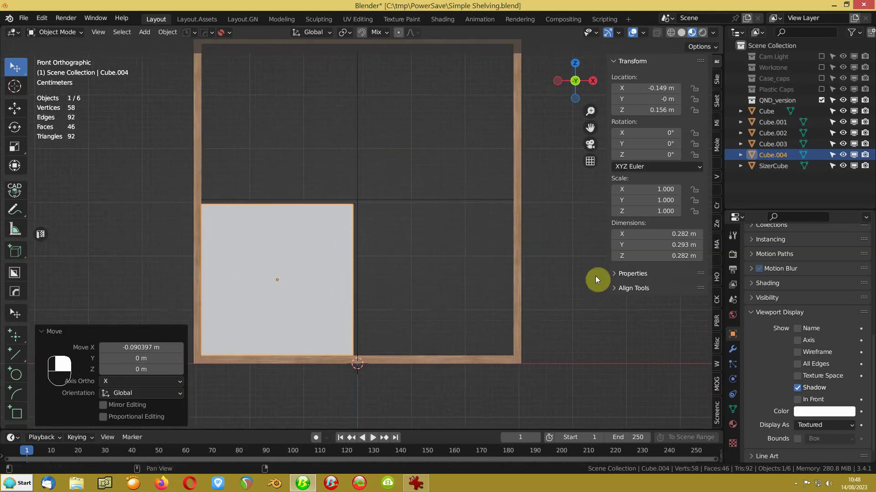
Add an Array modifier to the sizing cube, disable Relative Offset and enable Constant Offset.
click(733, 349)
click(787, 252)
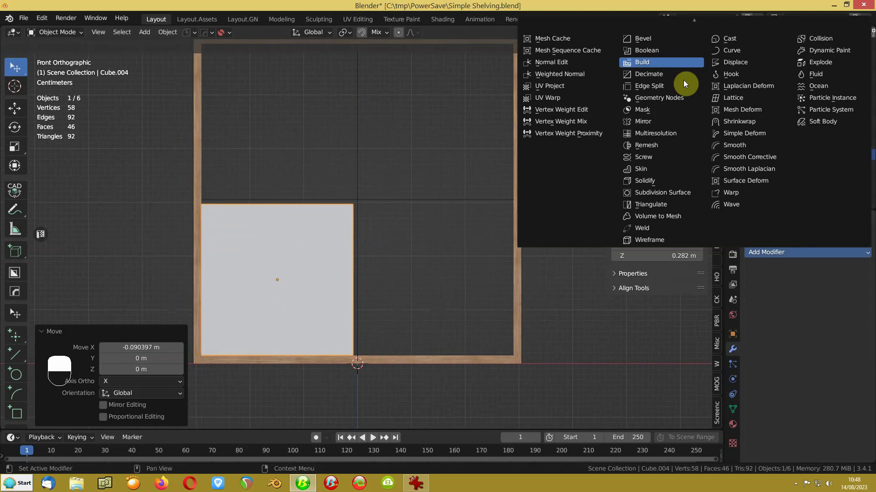
mouse_move(648, 11)
click(647, 40)
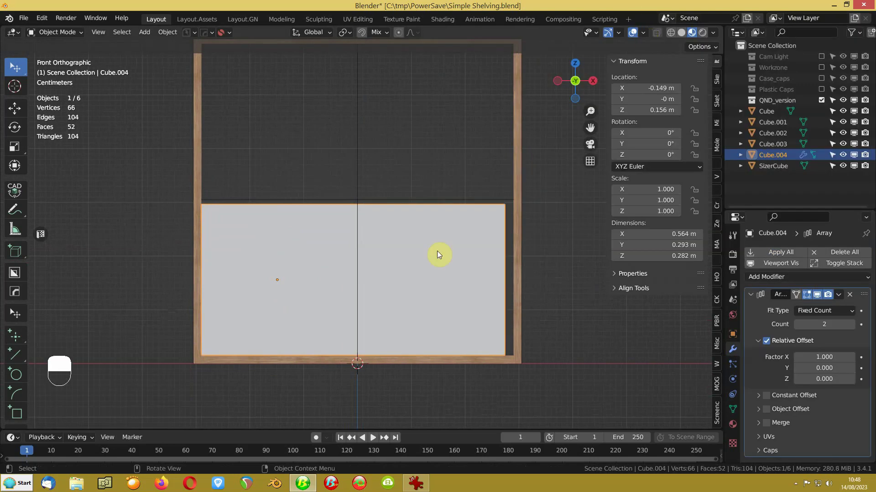
click(767, 342)
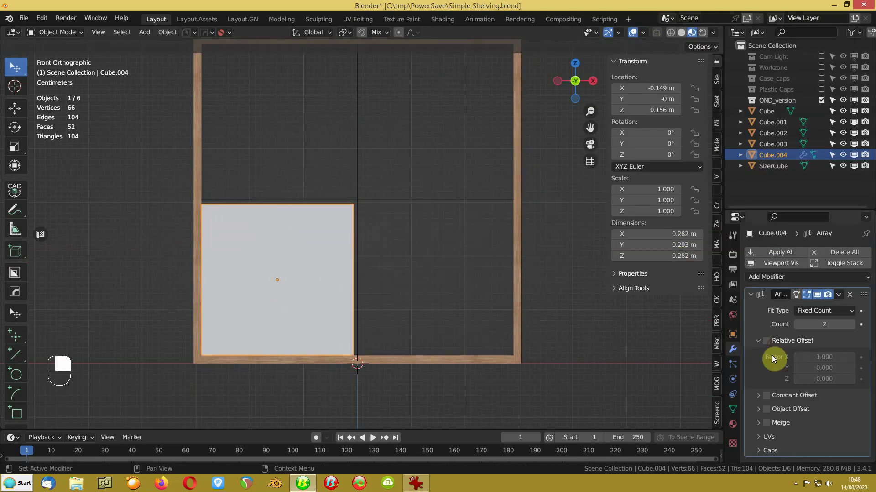
click(758, 396)
click(767, 396)
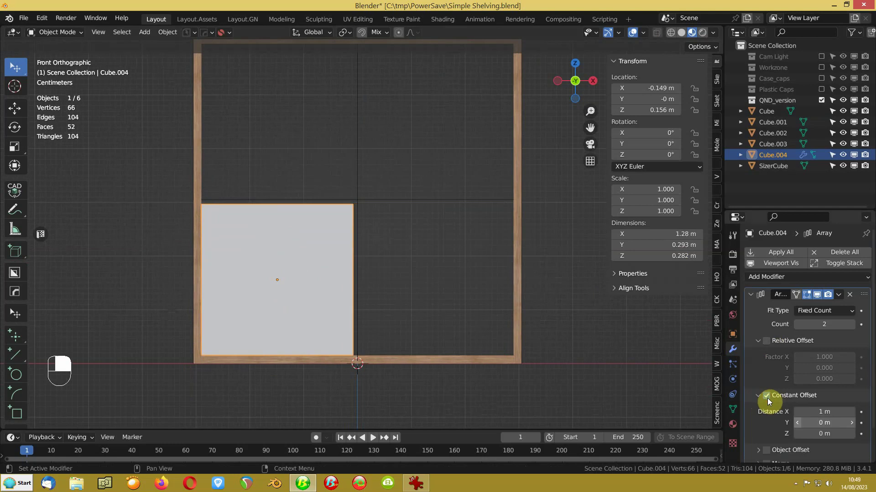
Set the array's constant offset Distance X to 0.282 m.
double_click(806, 412)
text(0)
key(Return)
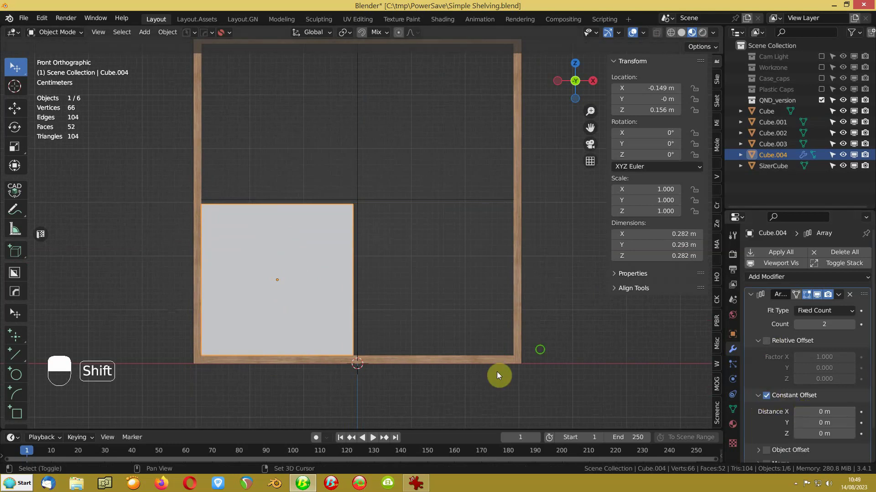
shift+middle_drag(497, 371, 472, 270)
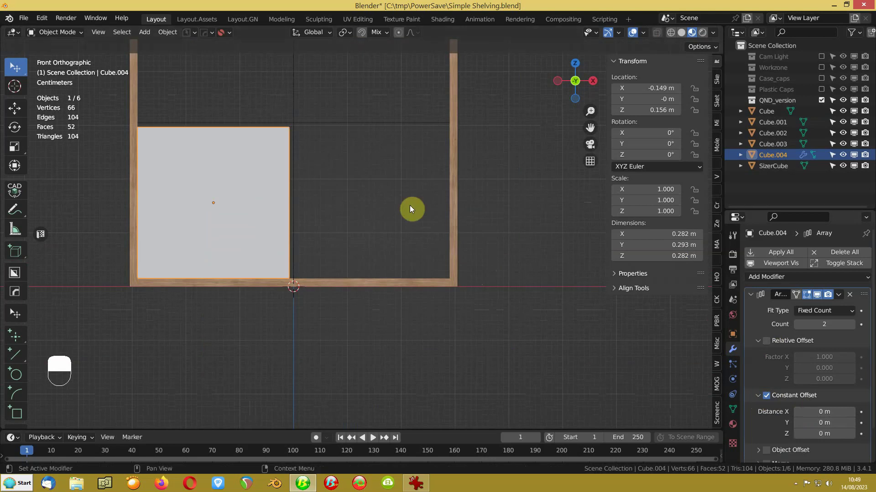
double_click(812, 412)
key(Return)
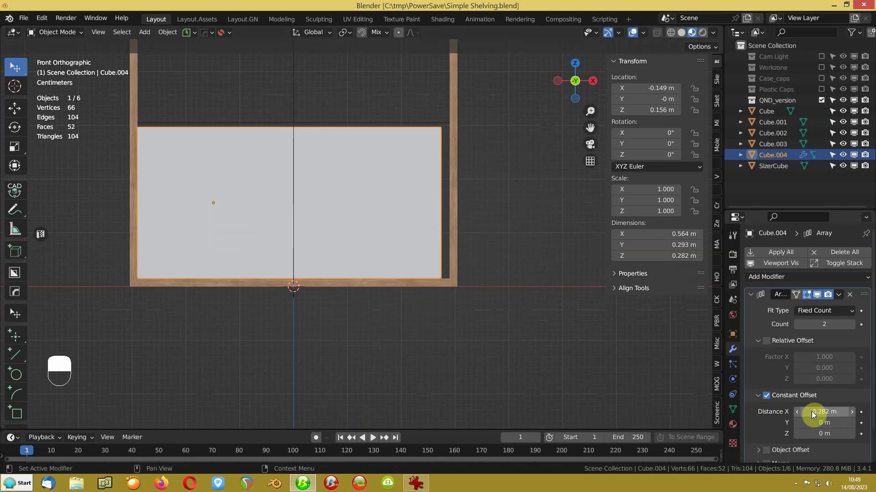
Increase the sizing cube array's constant offset Distance X to 0.297 m, allowing for the 15 mm divider.
click(820, 416)
click(830, 416)
key(Return)
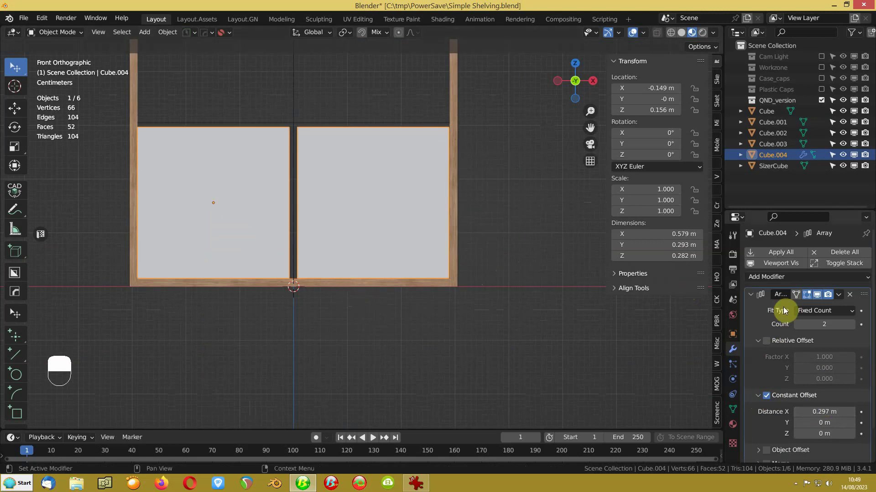
Duplicate the Array modifier and set the copy's constant offset to 0 m in X and 0.297 m in Z.
click(839, 295)
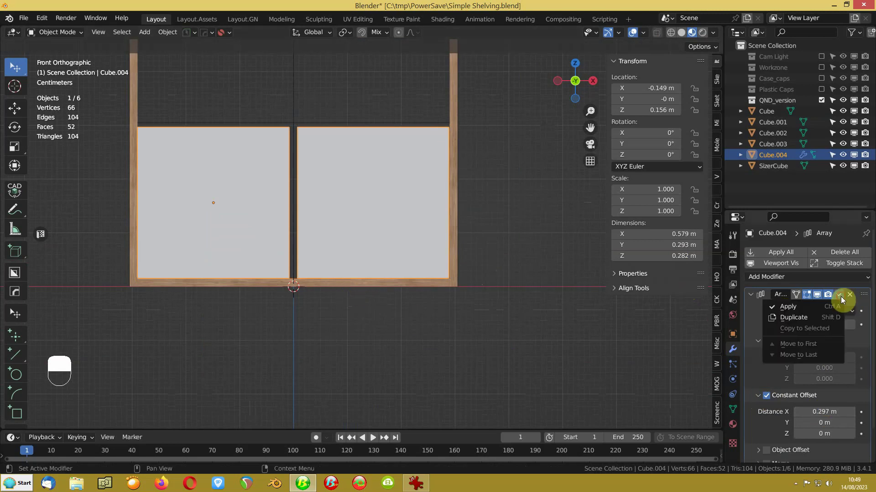
click(807, 317)
scroll(807, 315, down, 4)
scroll(808, 310, down, 5)
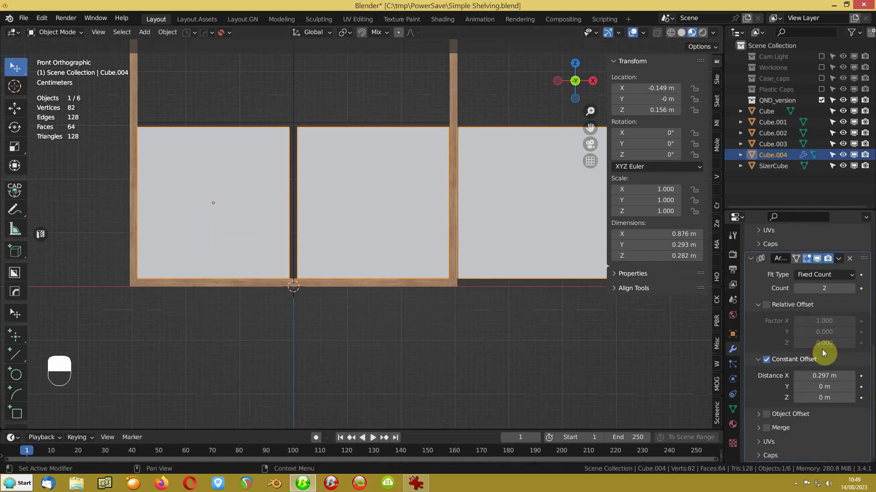
key(ctrl+c)
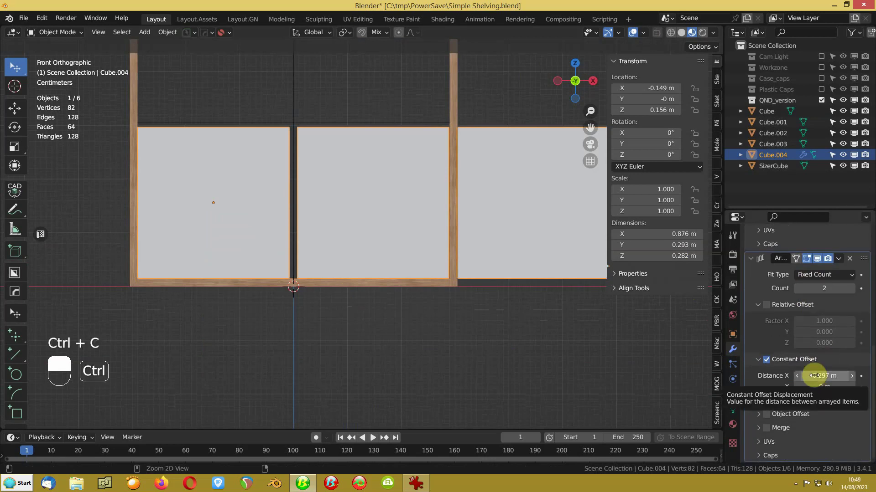
key(Return)
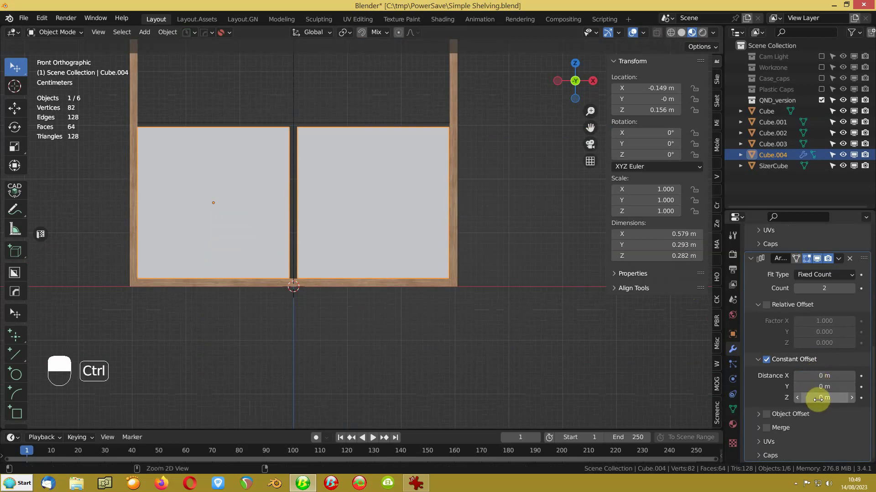
key(ctrl+v)
click(600, 360)
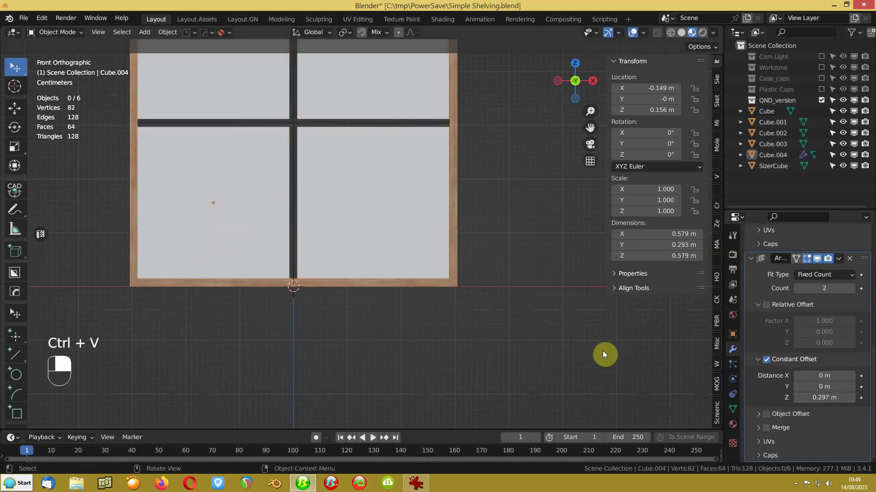
Rename the arrayed sizing cube to inner_sizer.
shift+middle_drag(523, 135, 543, 306)
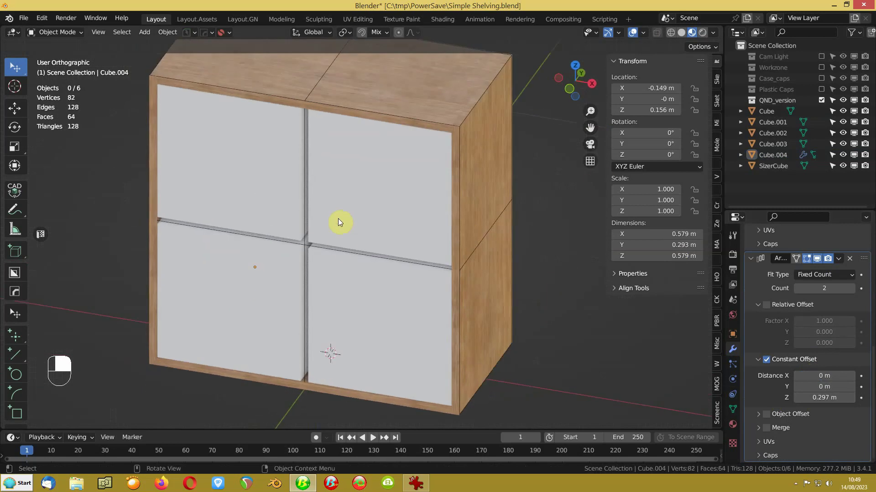
key(F2)
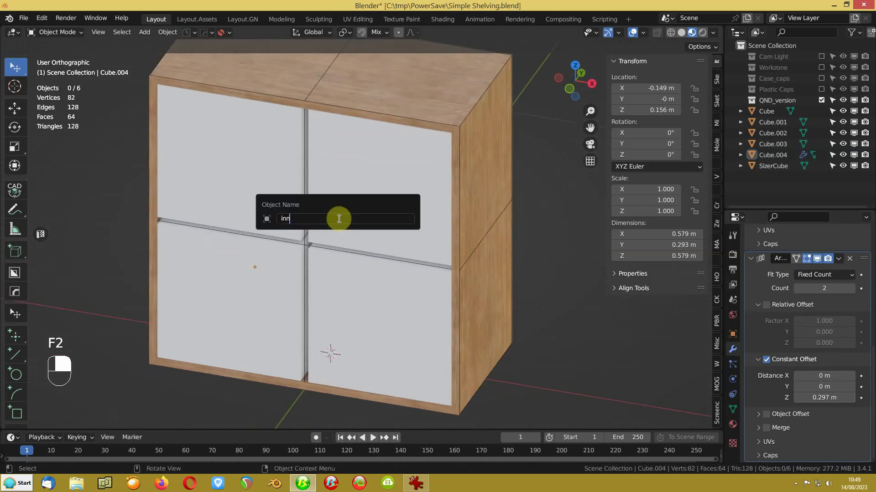
text(innre)
key(BackSpace)
key(BackSpace)
text(er)
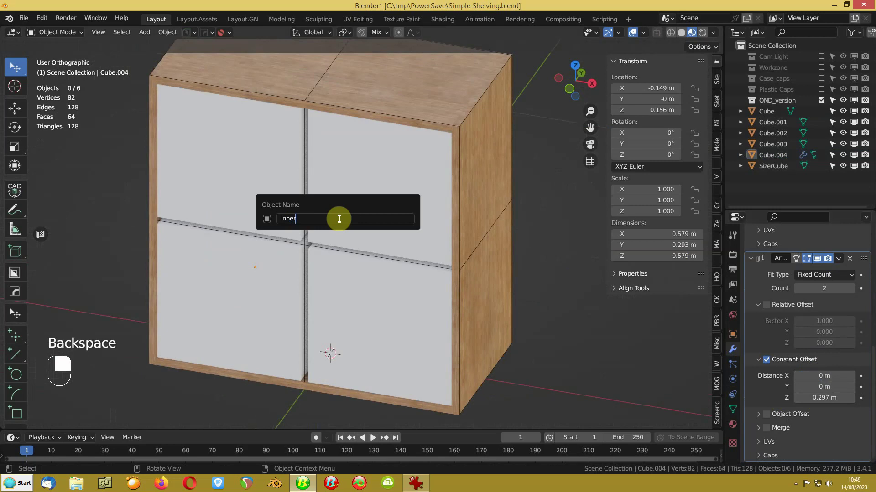
text(_sizer)
key(Return)
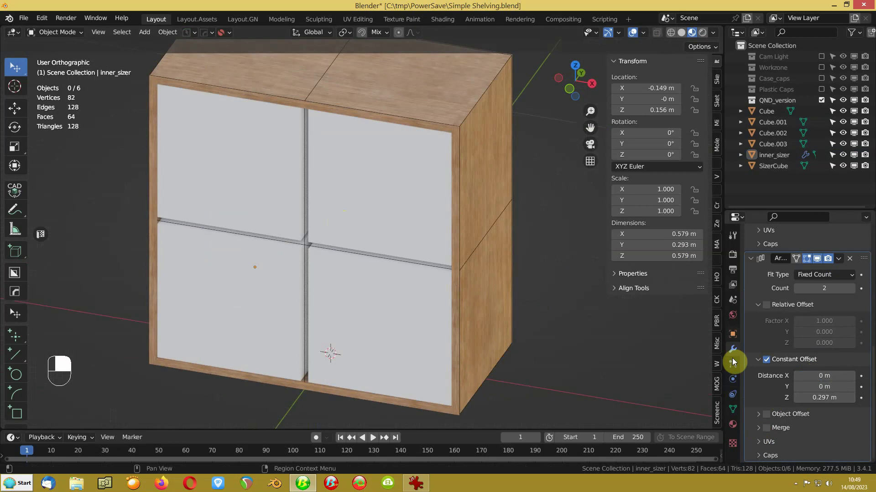
Display inner_sizer as Wire and make both inner_sizer and SizerCube unselectable.
click(733, 335)
scroll(748, 341, down, 8)
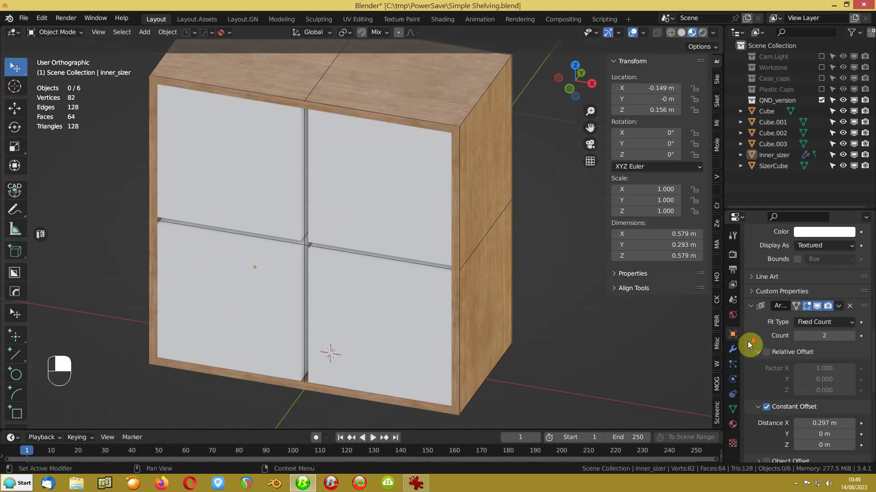
click(804, 246)
click(805, 273)
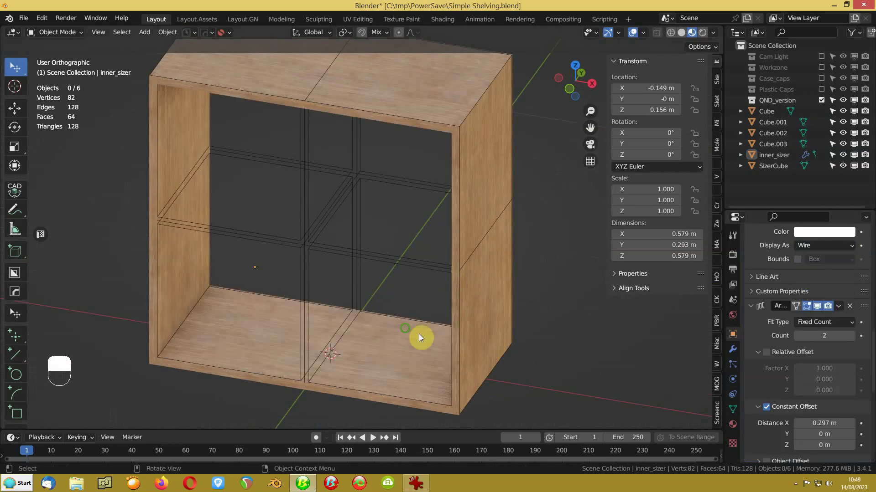
middle_drag(419, 334, 392, 327)
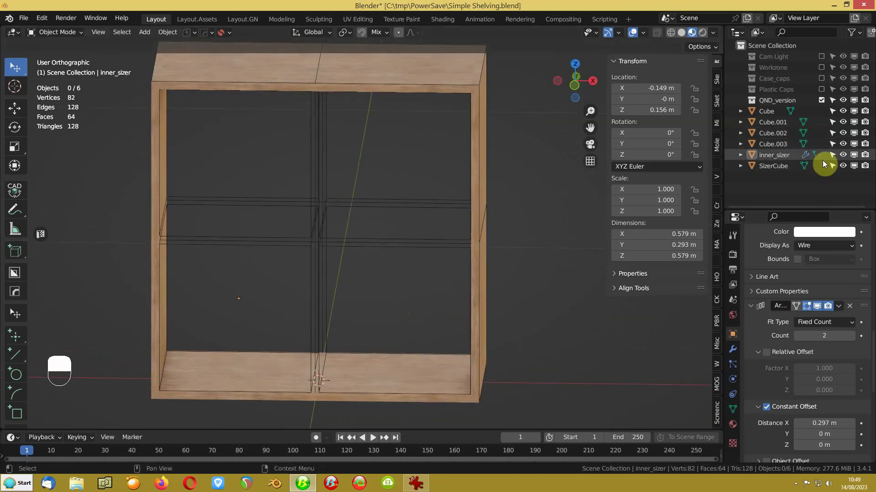
click(833, 155)
click(832, 166)
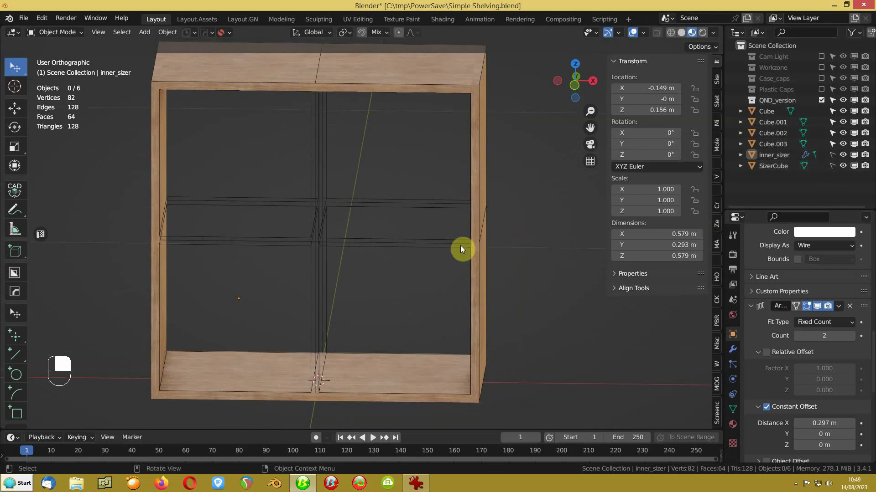
Duplicate the bottom panel 0.297 m up along Z, snapping it into the horizontal gap between the sizing cubes as the middle shelf.
middle_drag(461, 249, 447, 263)
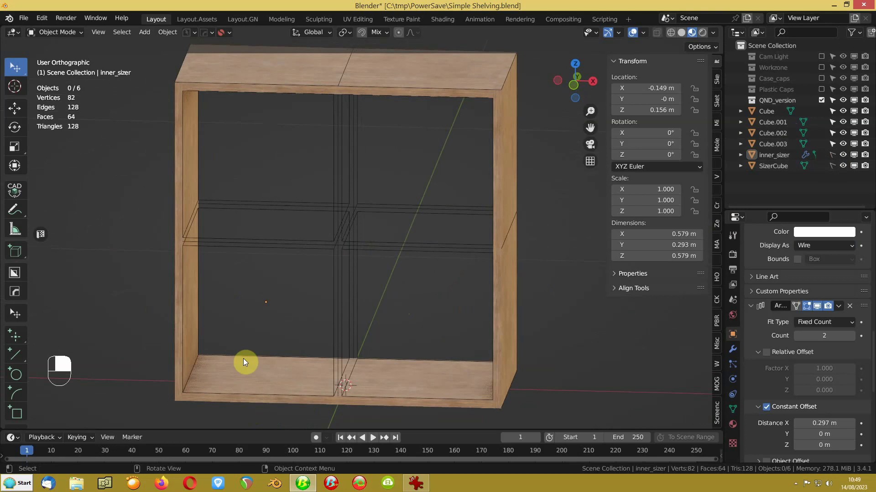
click(237, 399)
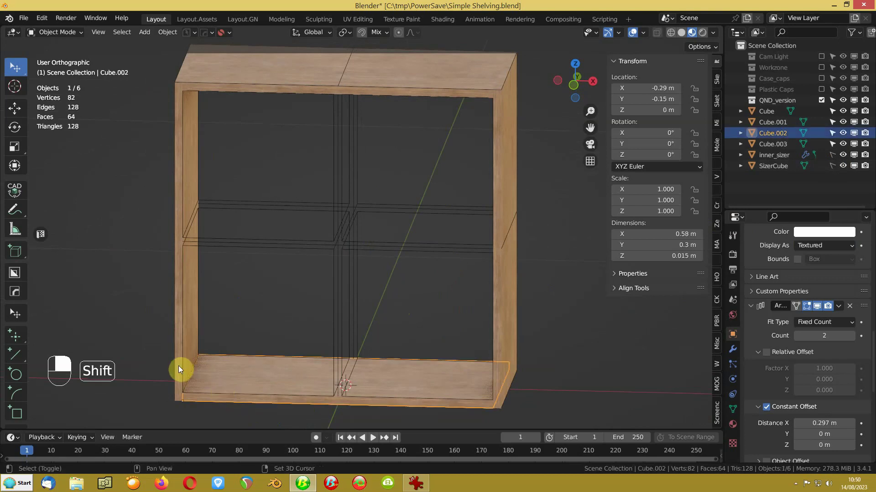
key(shift+d)
key(z)
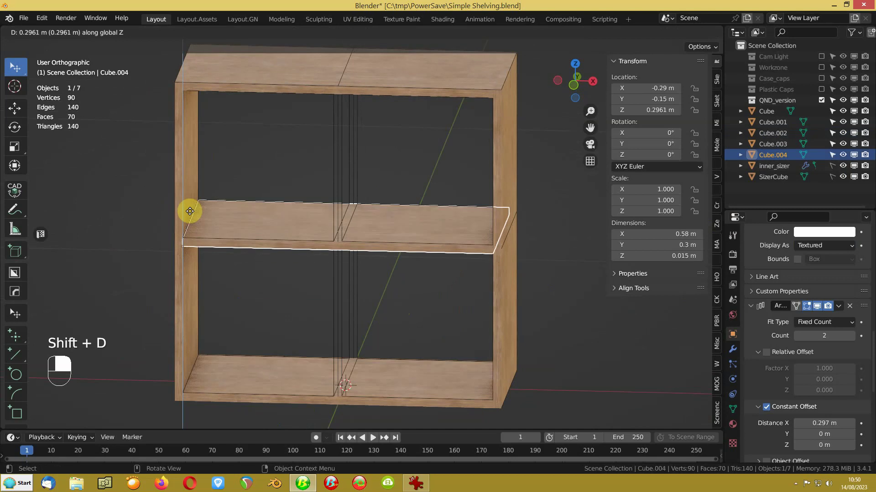
key(ctrl)
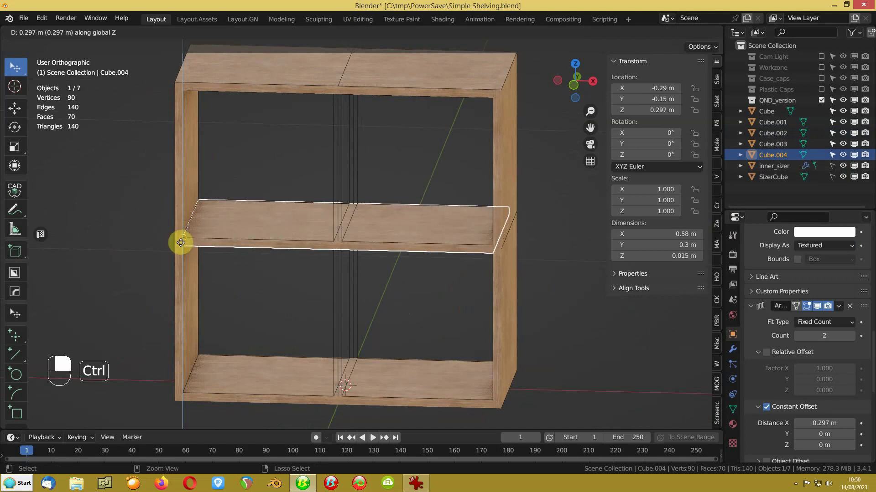
click(182, 233)
middle_drag(198, 248, 307, 286)
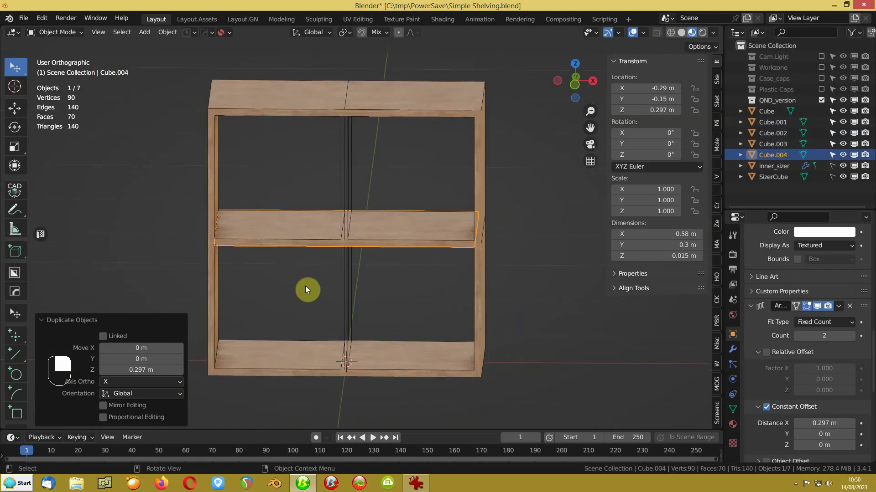
Duplicate the positive-X side panel along X by -0.298 m, snapping it into the vertical gap between the sizing cubes.
click(478, 319)
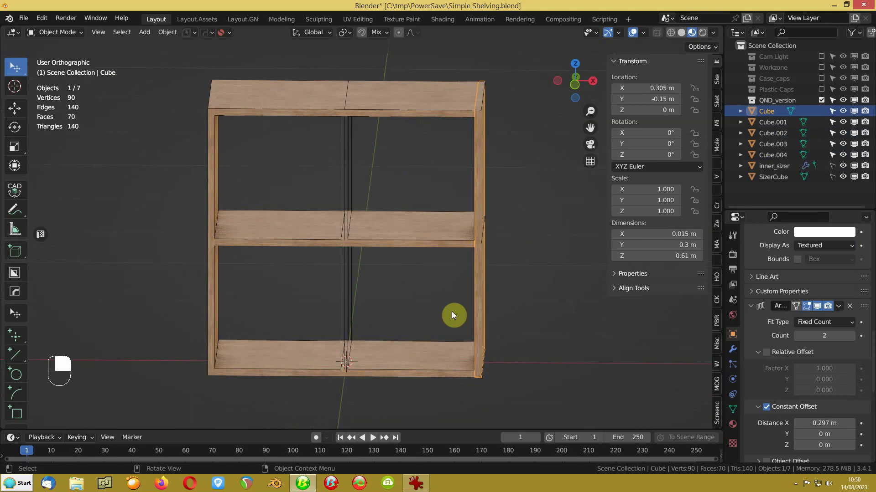
key(shift+d)
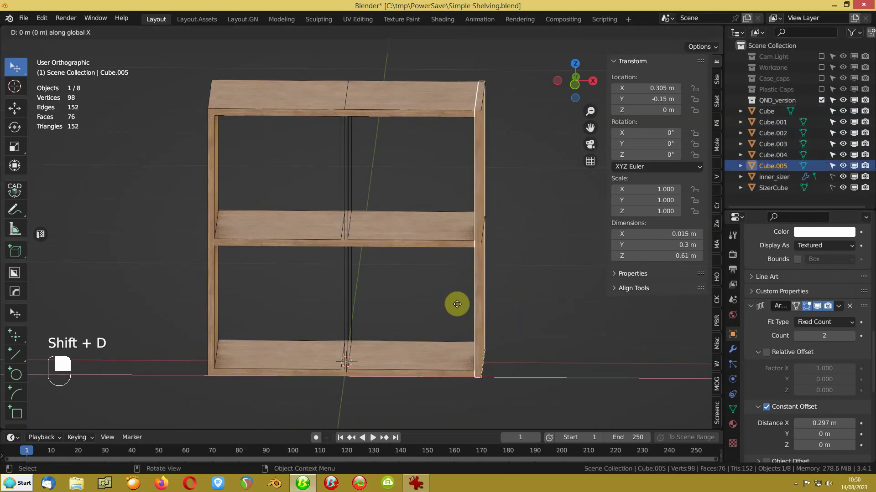
ctrl+click(338, 371)
scroll(314, 398, up, 1)
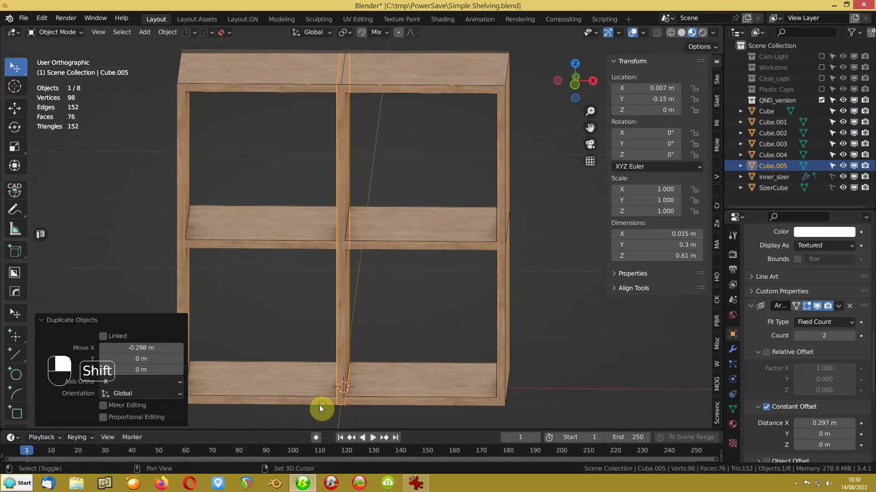
Move the new center divider 0.015 m up along Z, snapping its base to the bottom panel's upper face.
shift+middle_drag(320, 405, 325, 325)
key(g)
key(z)
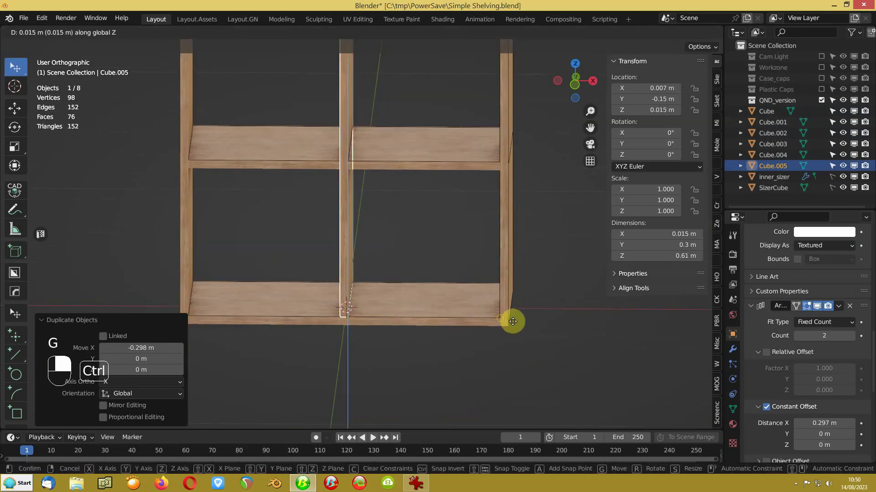
ctrl+click(501, 317)
shift+scroll(337, 322, up, 4)
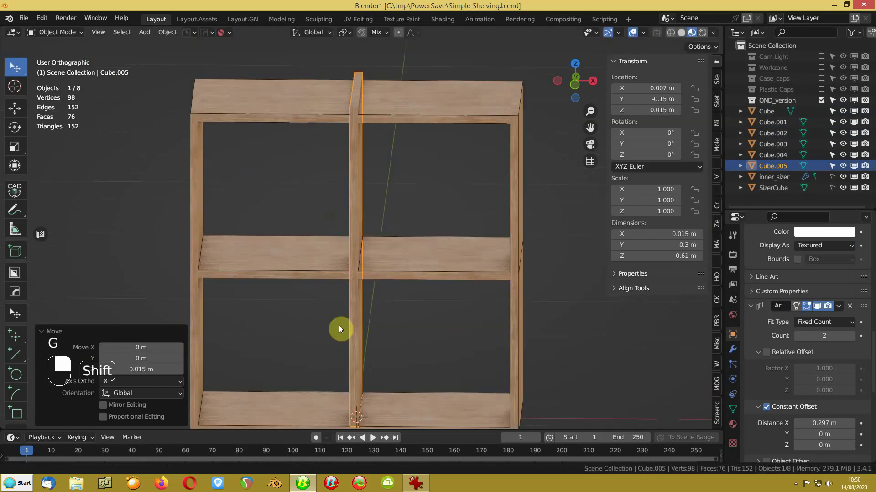
Shorten the center divider by moving its top face down 0.328 m along Z, snapped to the middle shelf's underside.
key(Tab)
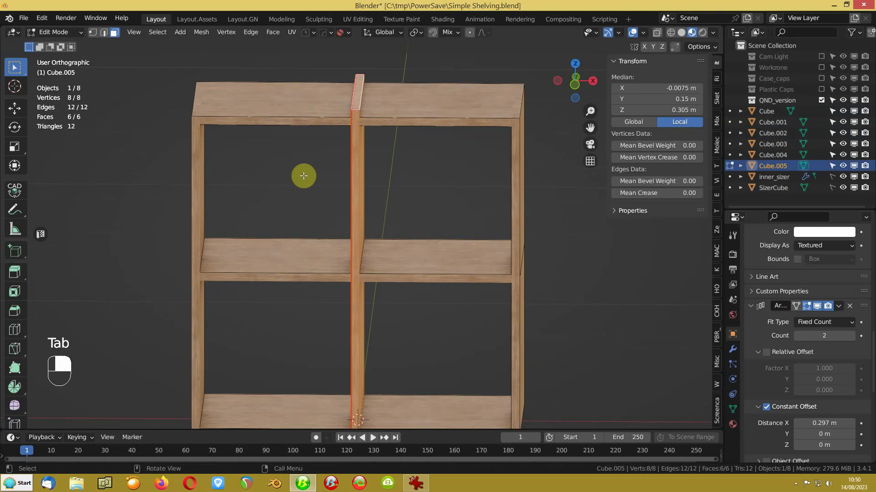
key(3)
click(357, 101)
key(g)
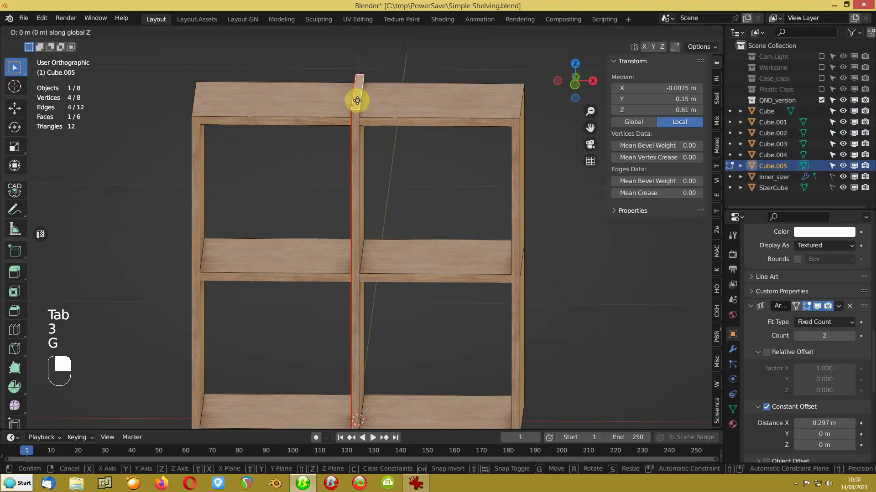
ctrl+click(360, 283)
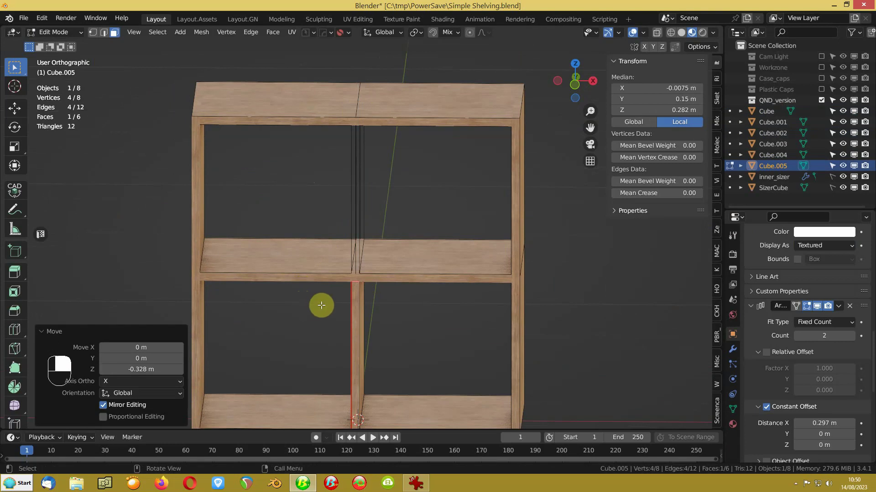
key(Tab)
Duplicate the short divider 0.298 m up along Z, snapping it between the middle shelf and the top panel.
key(shift+d)
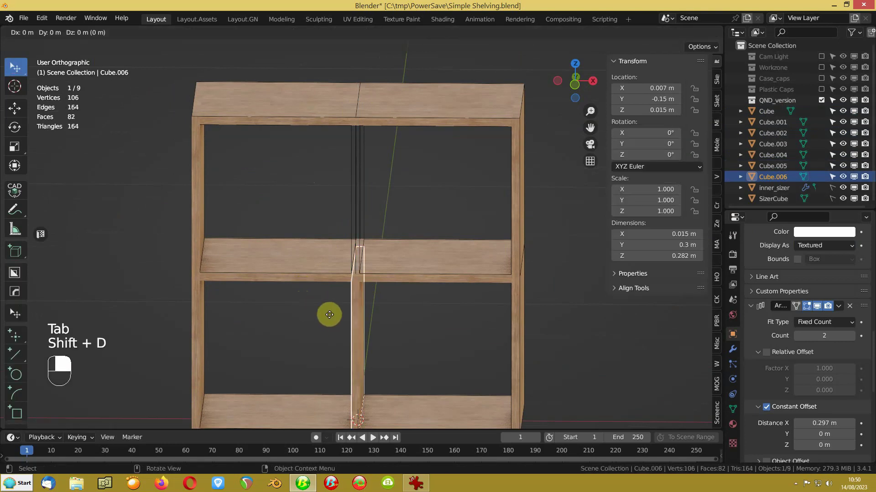
key(z)
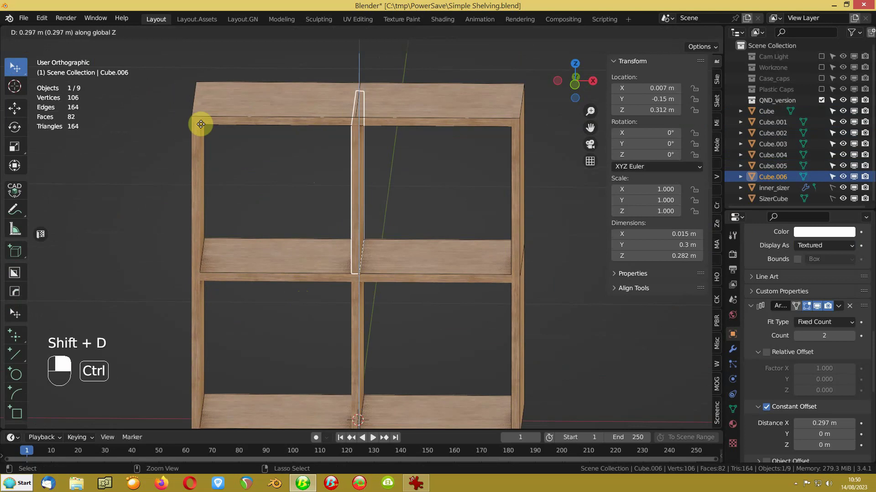
click(197, 121)
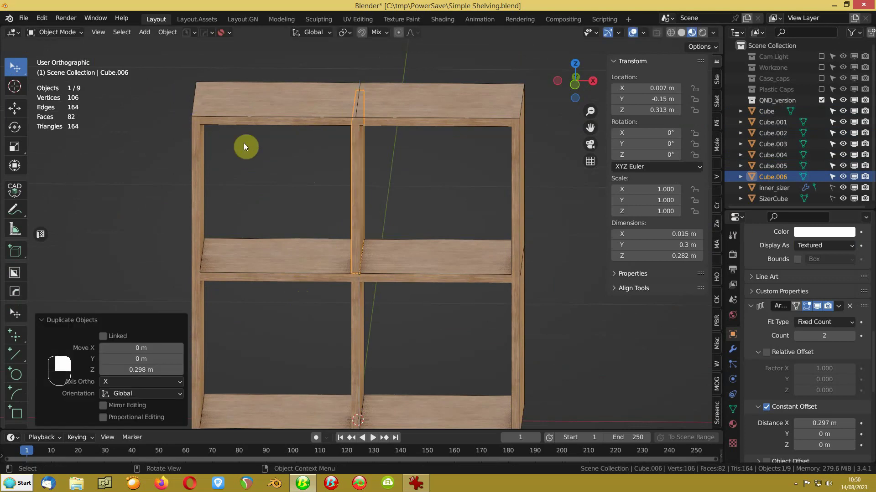
Deselect the upper divider and hide inner_sizer and SizerCube in the viewport.
middle_drag(245, 147, 287, 193)
click(137, 177)
middle_drag(137, 178, 371, 240)
drag(843, 187, 841, 202)
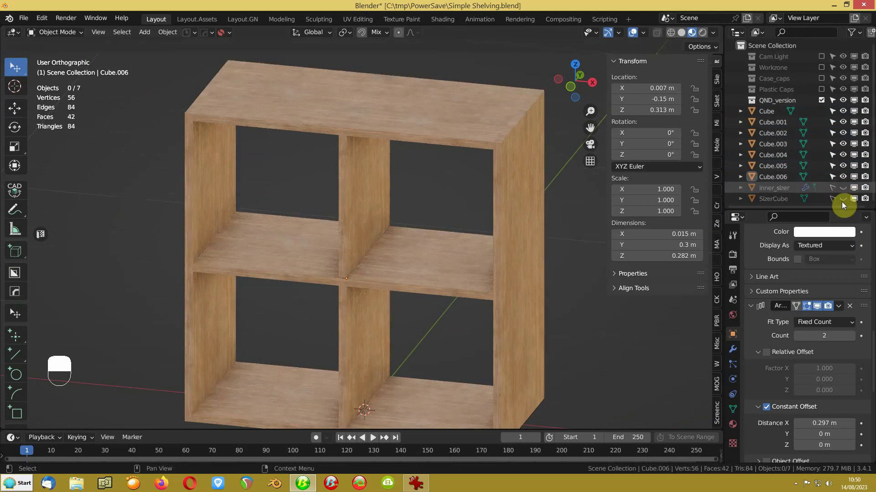
Inspect the wood grain and the front corner joint between the top panel and the positive-X side panel up close.
middle_drag(467, 260, 493, 261)
scroll(444, 177, up, 2)
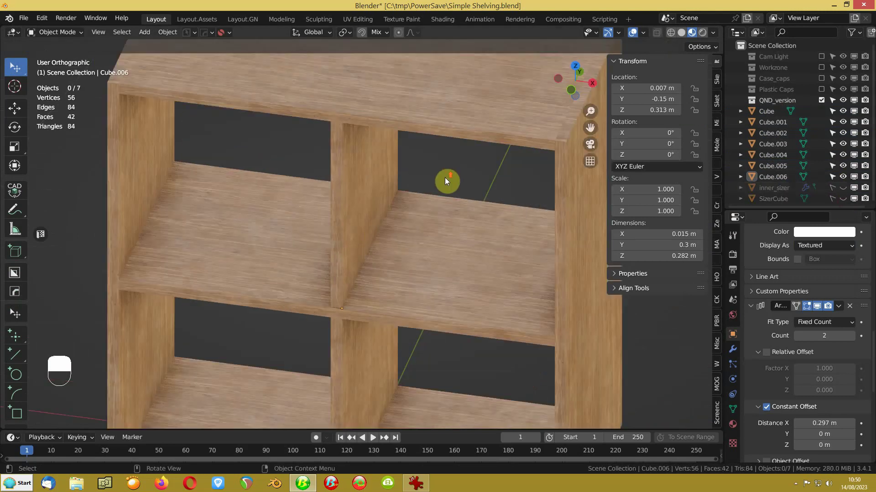
middle_drag(302, 286, 456, 270)
click(405, 214)
scroll(399, 240, up, 2)
shift+middle_drag(506, 189, 454, 254)
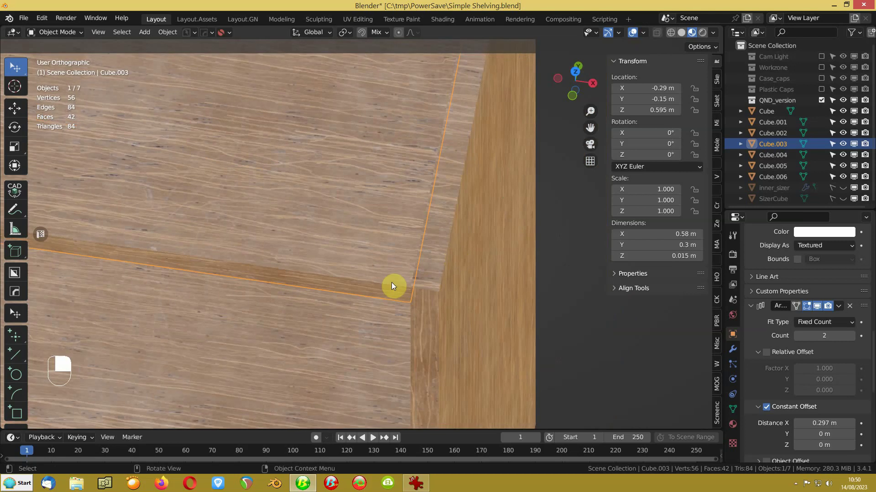
scroll(393, 294, up, 3)
middle_drag(395, 296, 401, 283)
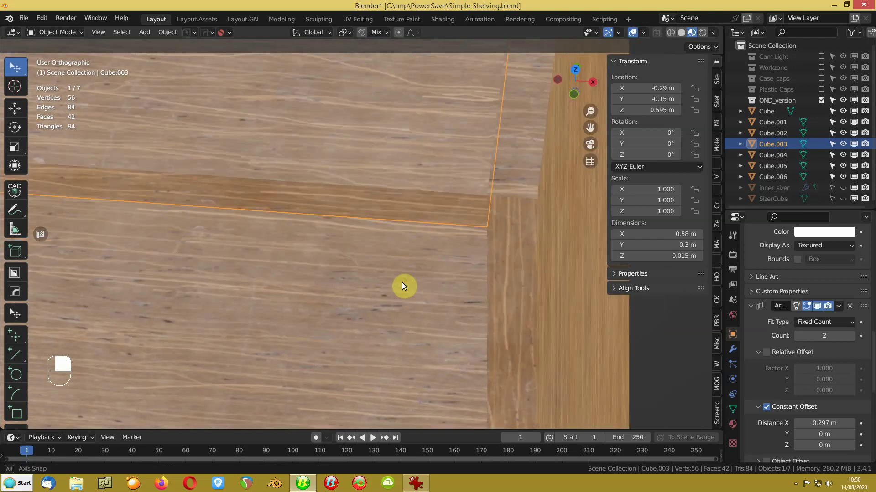
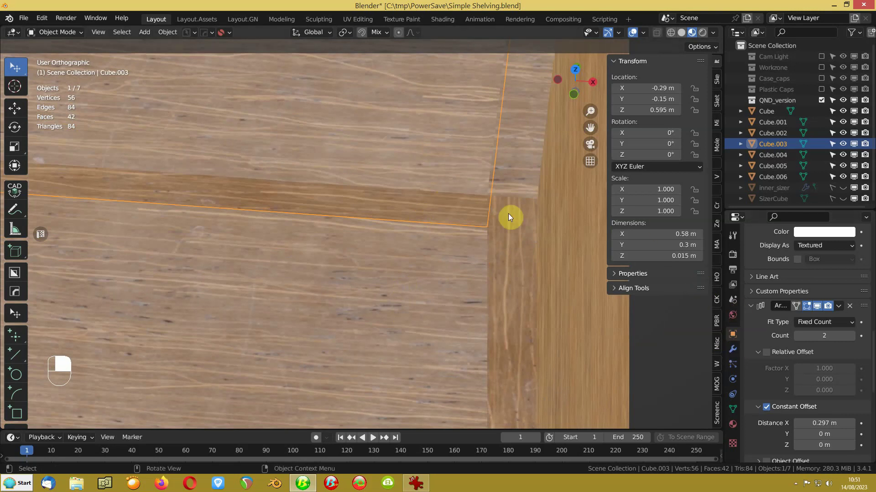
Add a Bevel modifier to the top panel and set its amount to 0.0005 m.
scroll(457, 198, down, 6)
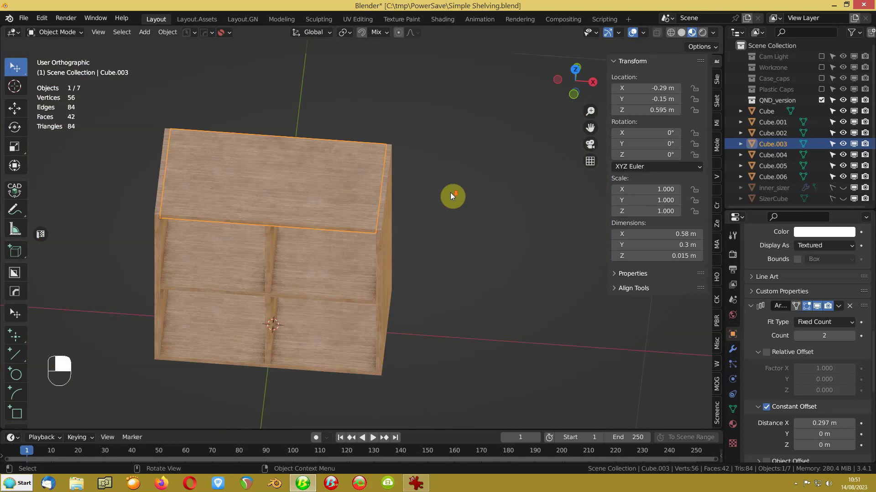
scroll(453, 187, up, 2)
click(770, 145)
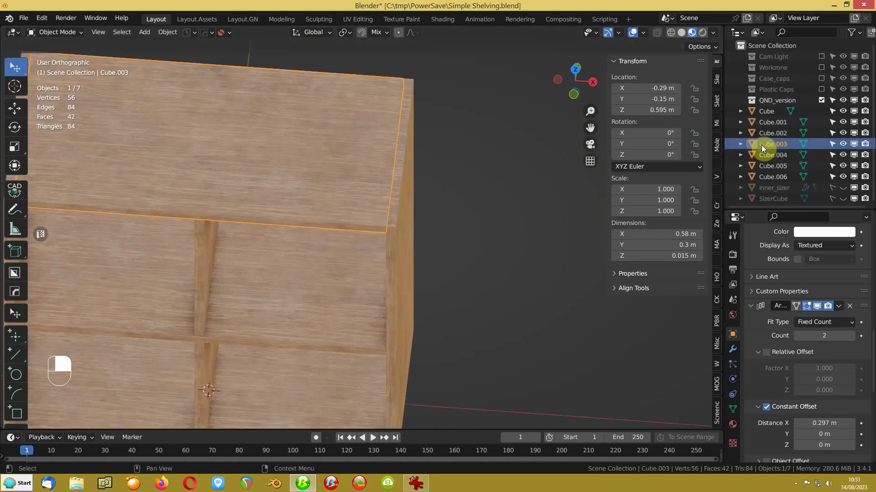
scroll(750, 261, up, 7)
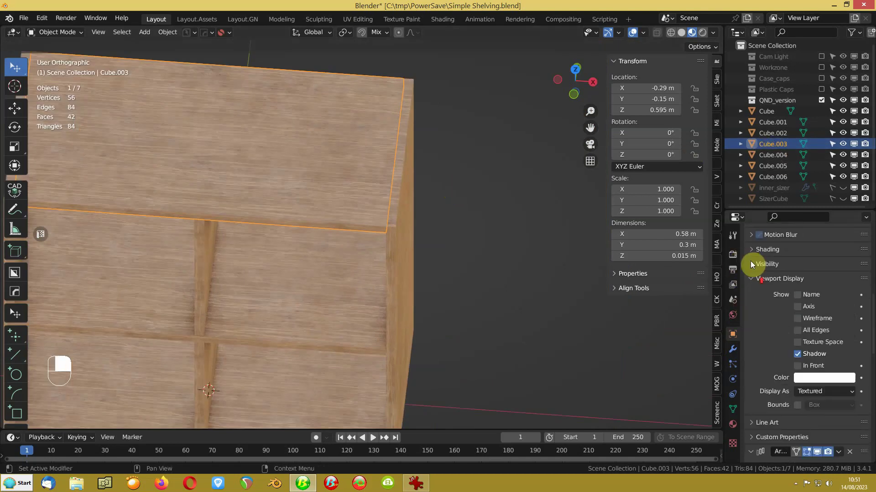
click(733, 349)
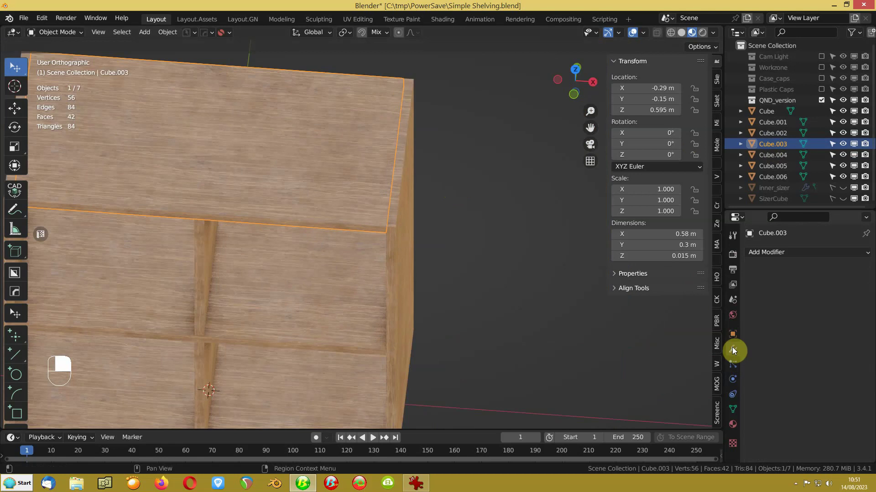
click(762, 254)
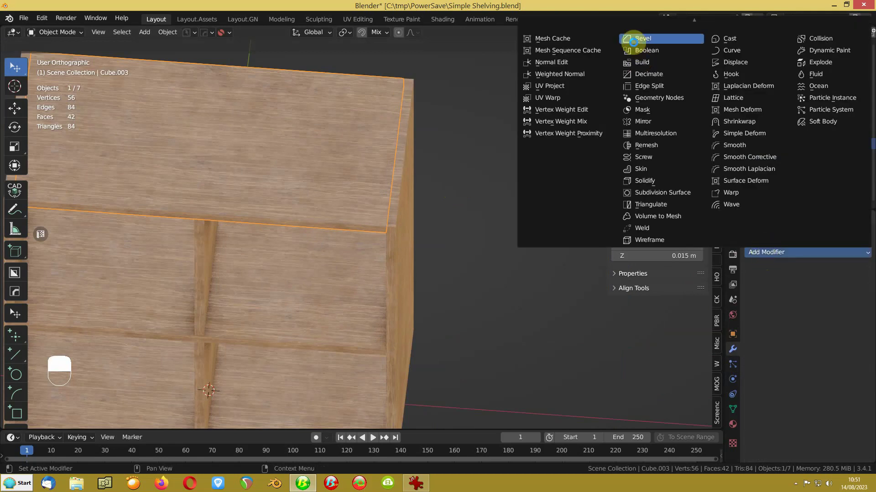
click(636, 39)
scroll(364, 190, up, 3)
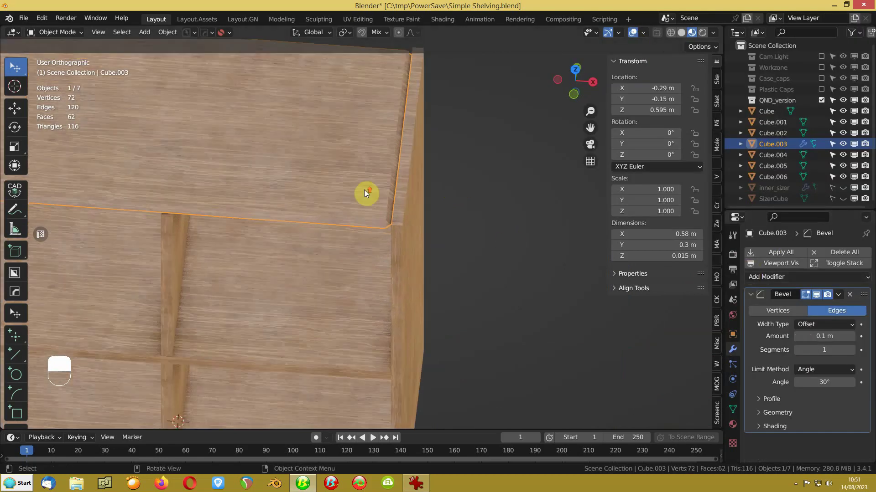
click(813, 337)
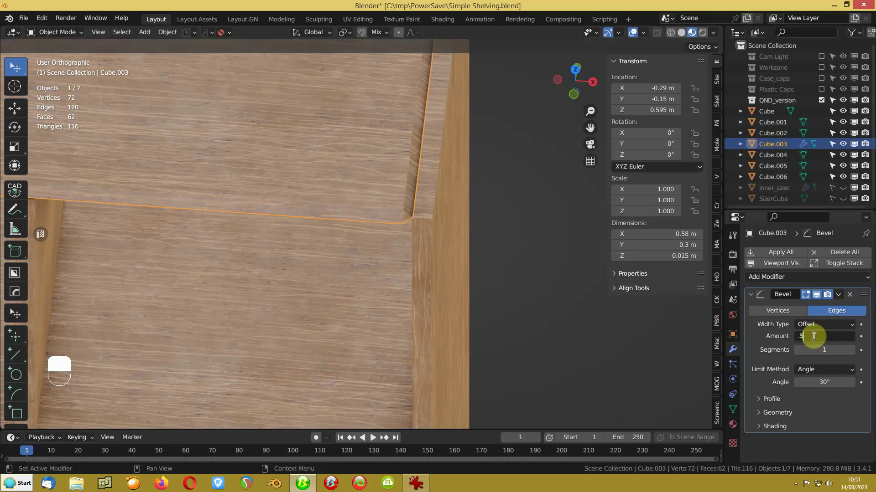
key(Return)
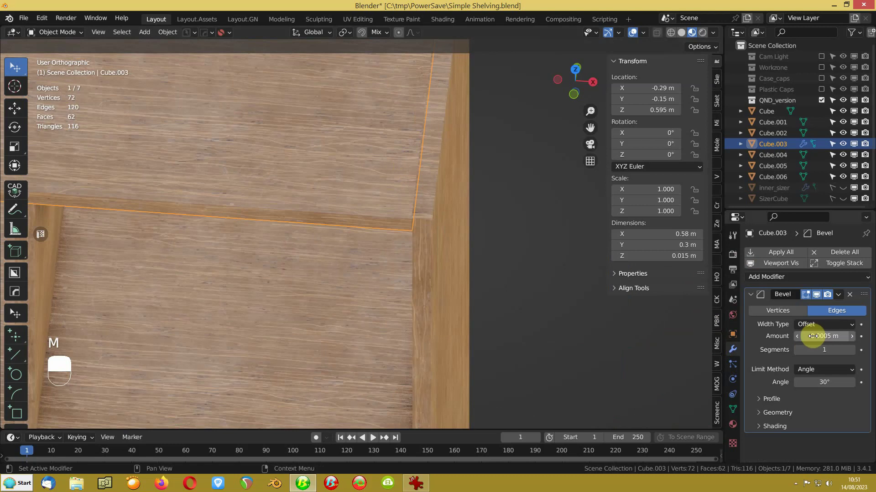
Copy the top panel's Bevel modifier to all the other shelf panels, then deselect everything.
scroll(364, 244, down, 4)
scroll(364, 242, down, 5)
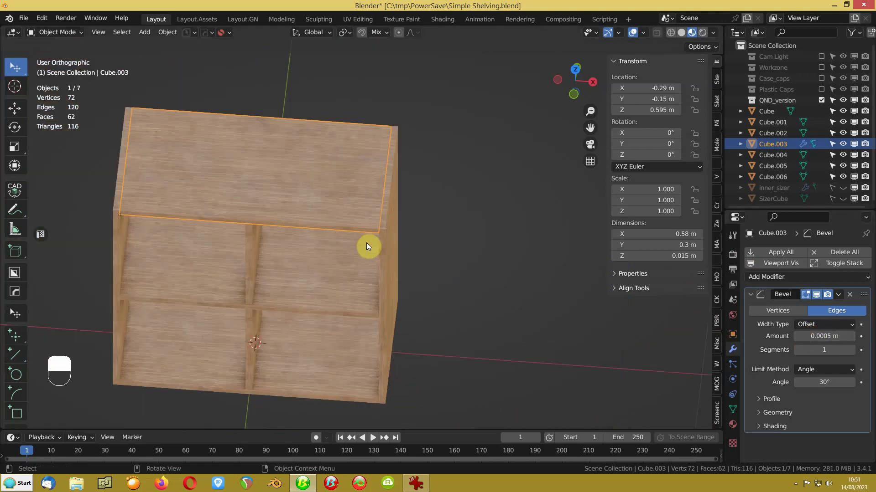
key(ctrl+i)
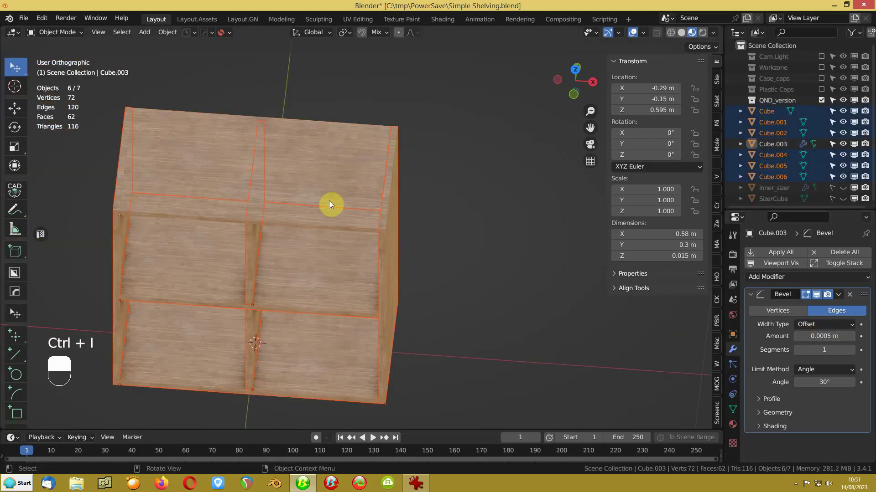
shift+click(325, 137)
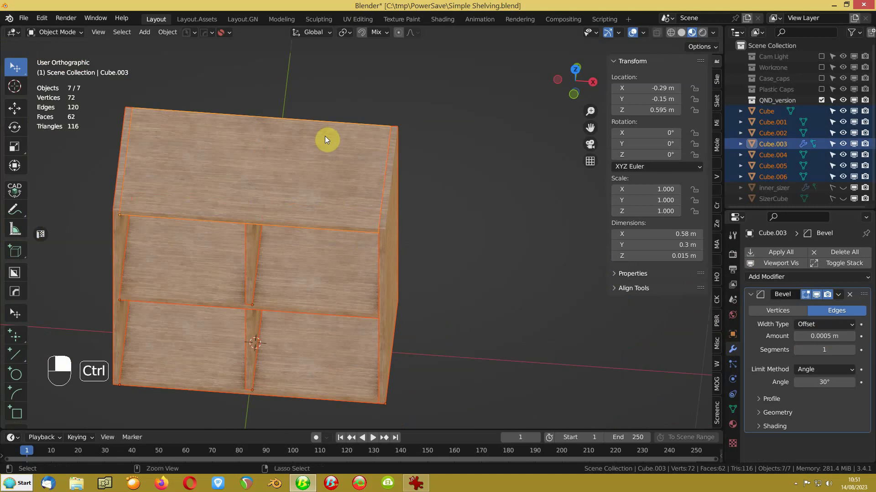
key(ctrl+l)
click(325, 137)
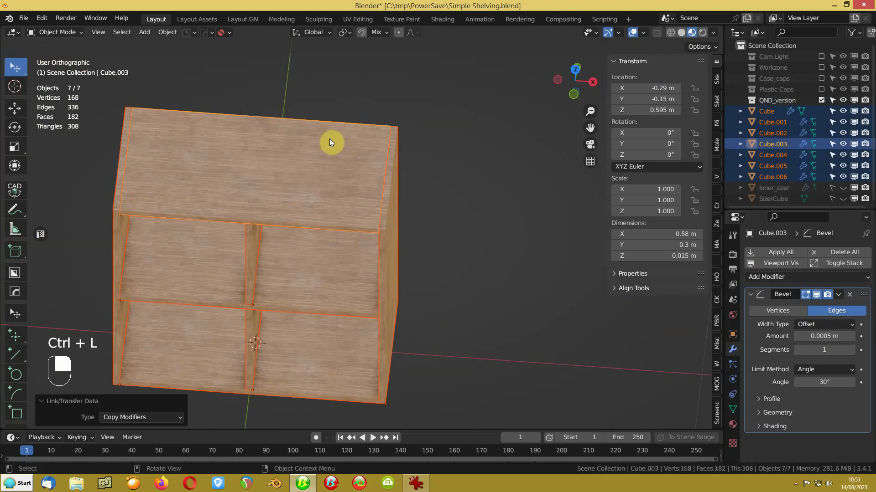
click(438, 158)
Switch the viewport to solid shading and examine the beveled joints between the panels from several angles.
scroll(393, 247, up, 8)
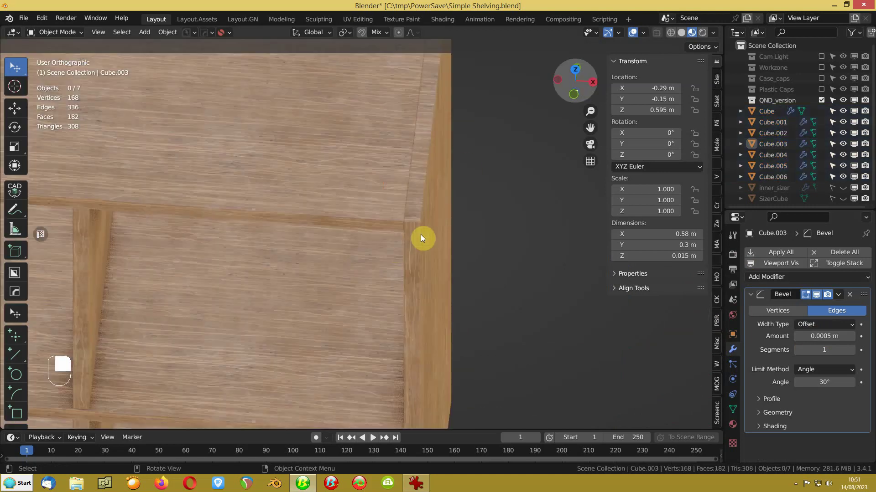
click(682, 32)
mouse_move(420, 207)
middle_down()
mouse_move(409, 181)
mouse_move(400, 214)
mouse_move(420, 228)
mouse_move(493, 190)
mouse_move(492, 201)
mouse_move(507, 189)
mouse_move(519, 147)
mouse_move(483, 195)
middle_up()
scroll(398, 180, down, 4)
scroll(414, 203, up, 3)
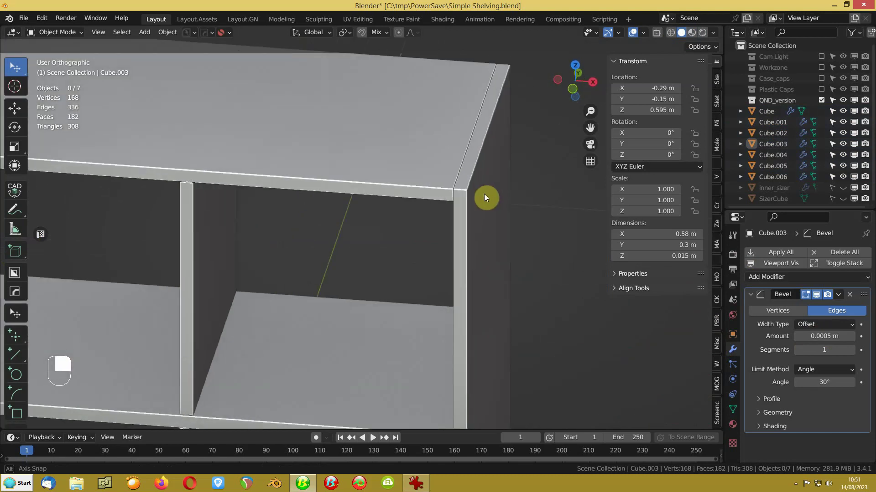
scroll(293, 243, down, 5)
middle_drag(309, 242, 365, 244)
scroll(347, 238, up, 4)
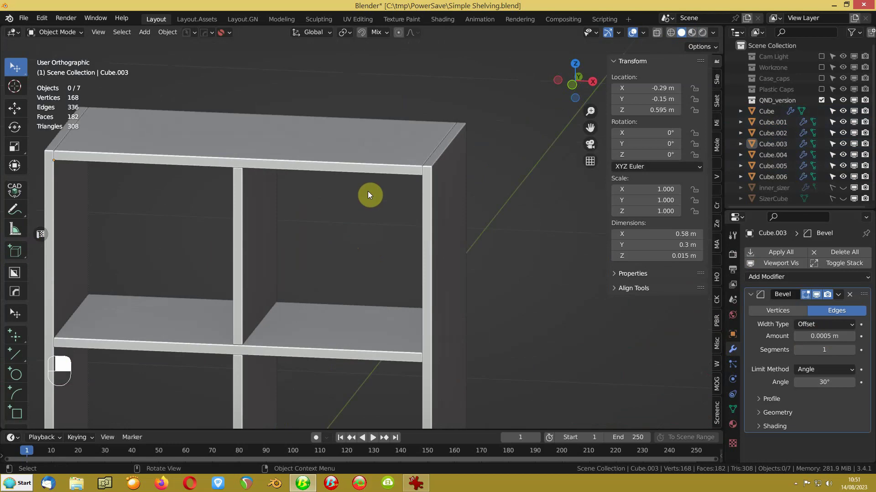
middle_drag(266, 272, 314, 273)
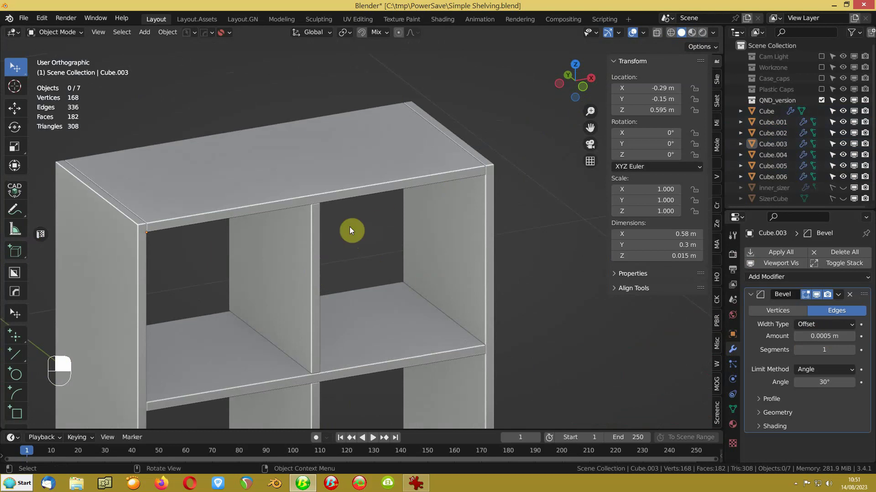
mouse_move(367, 237)
middle_down()
mouse_move(398, 238)
mouse_move(374, 234)
middle_up()
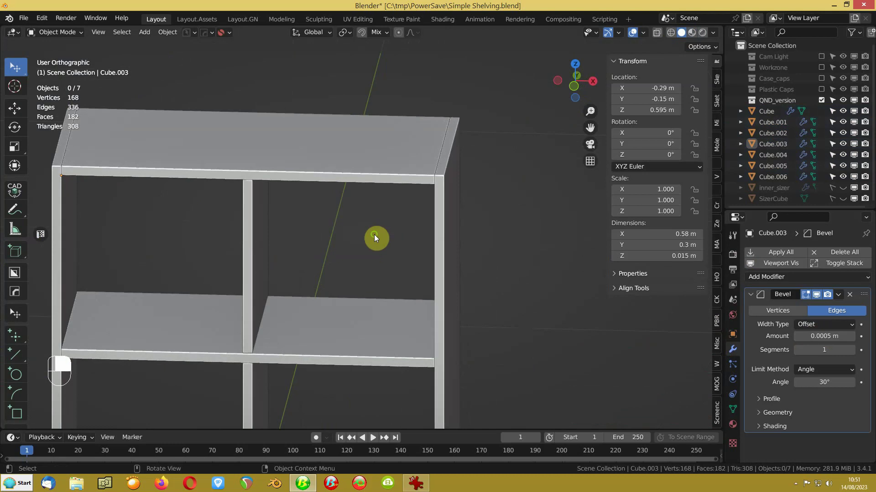
Edit the upper divider and positive-X side panel together, and extrude the divider's front vertical edge 0.2825 m along X, snapped to the side panel.
click(246, 229)
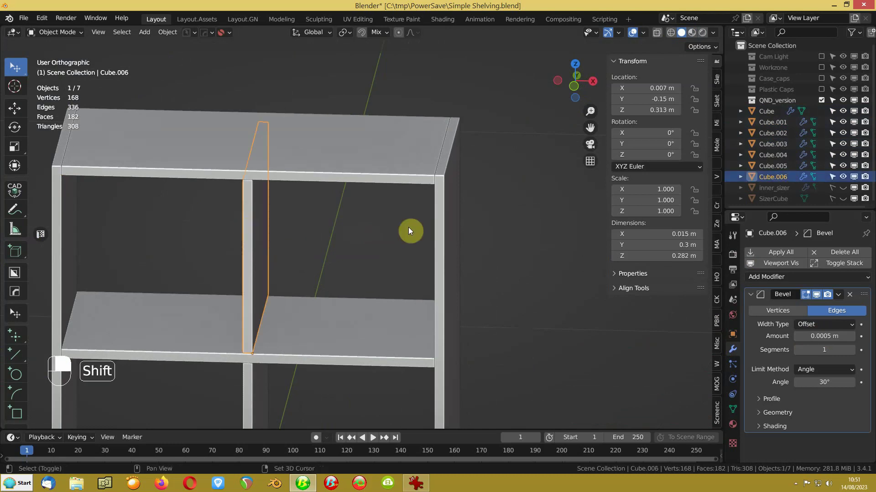
shift+click(440, 235)
key(Tab)
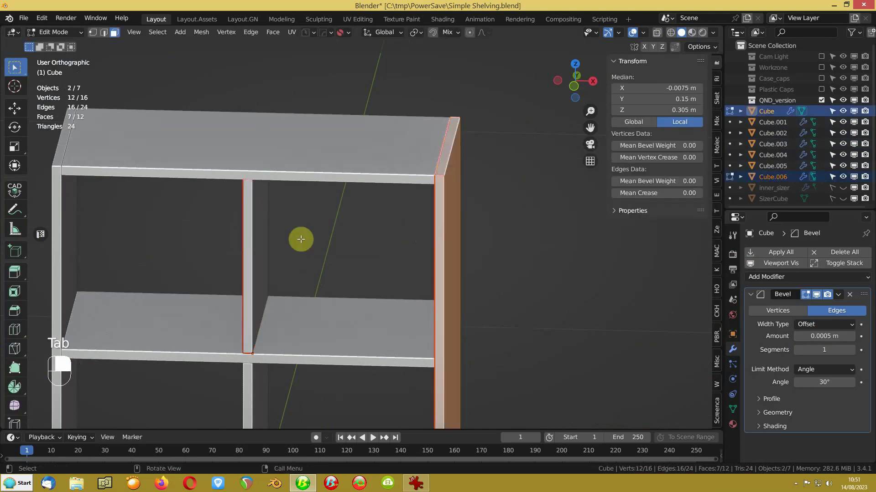
middle_drag(259, 236, 290, 236)
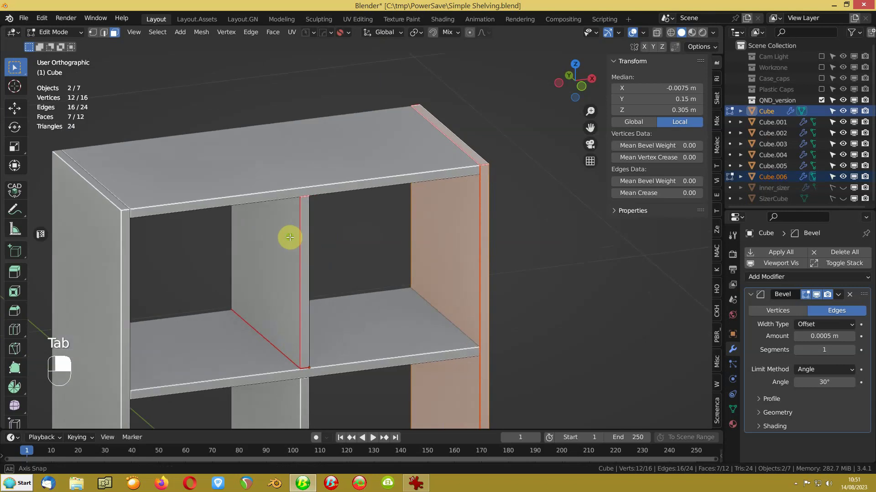
key(2)
click(308, 246)
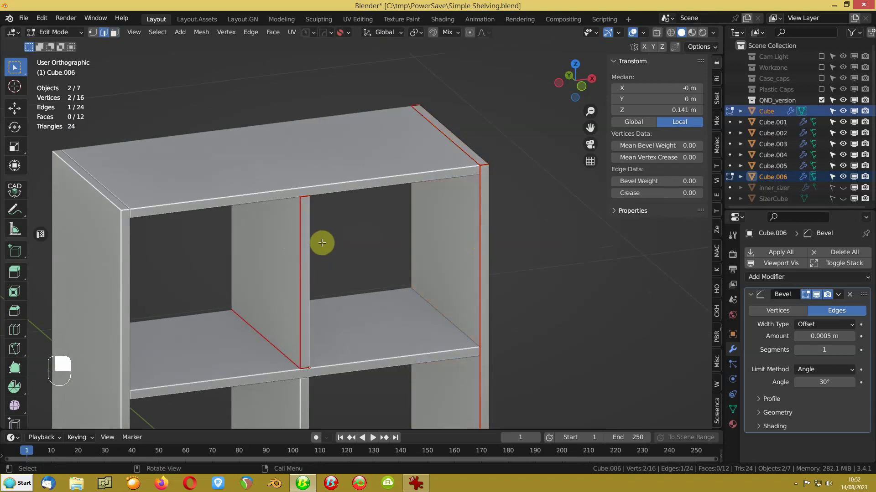
key(e)
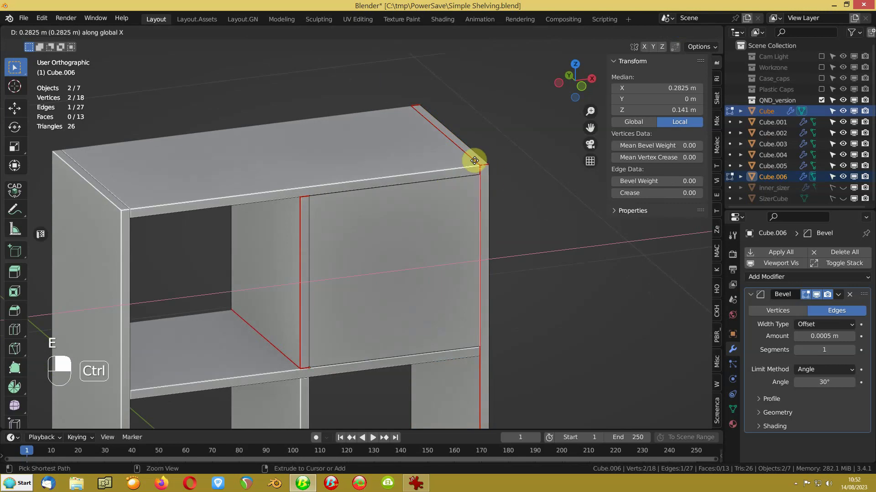
click(474, 161)
Separate the extruded front face from the upper divider into its own object and return to Object Mode.
key(3)
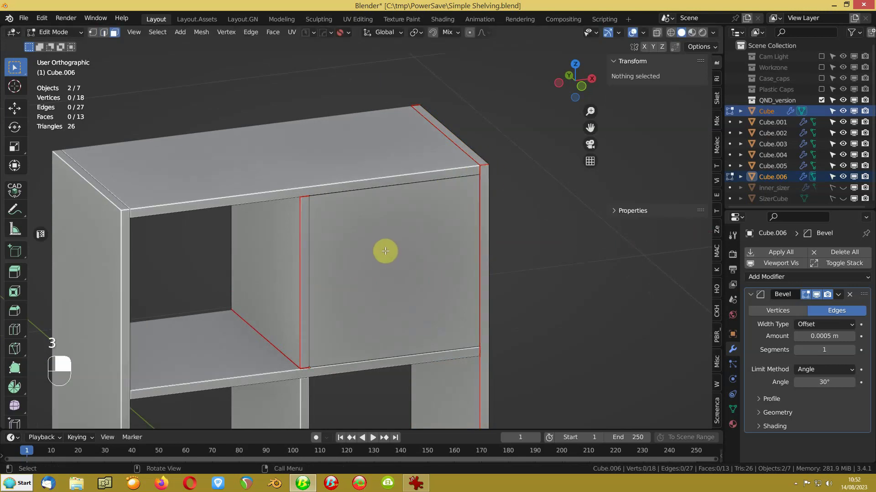
click(385, 251)
key(p)
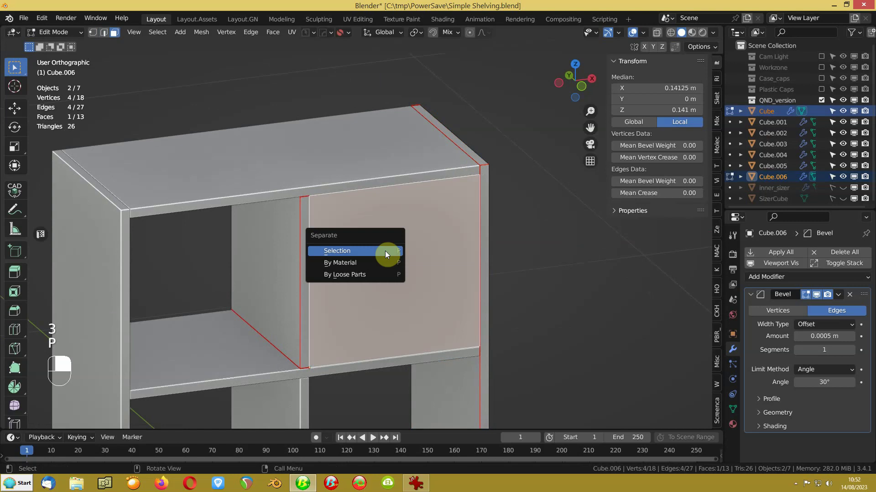
click(384, 251)
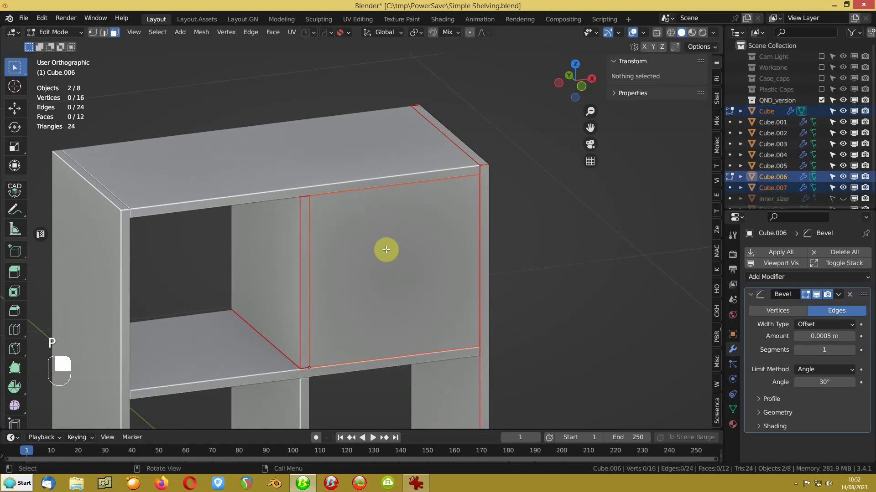
key(Tab)
Add a Solidify modifier to the separated front panel and place it above the Bevel in the modifier stack.
click(384, 241)
mouse_move(384, 242)
middle_down()
mouse_move(402, 214)
mouse_move(374, 235)
middle_up()
scroll(374, 234, up, 1)
middle_drag(317, 249, 278, 248)
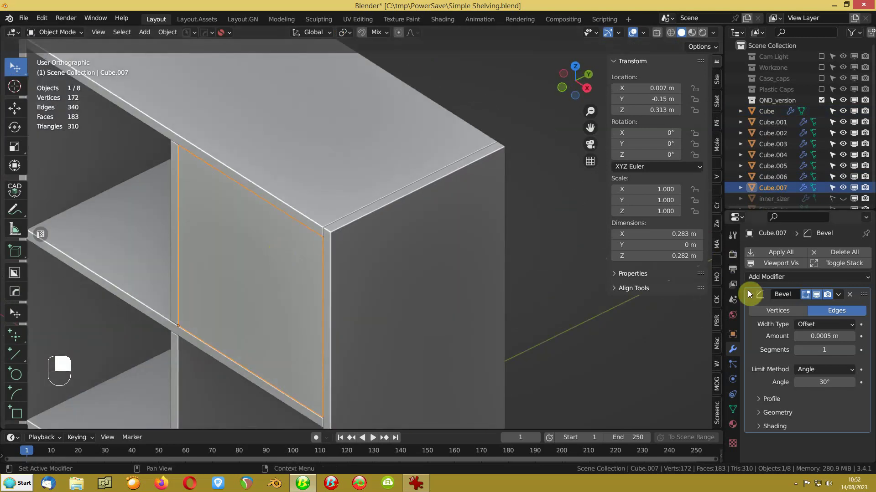
click(756, 278)
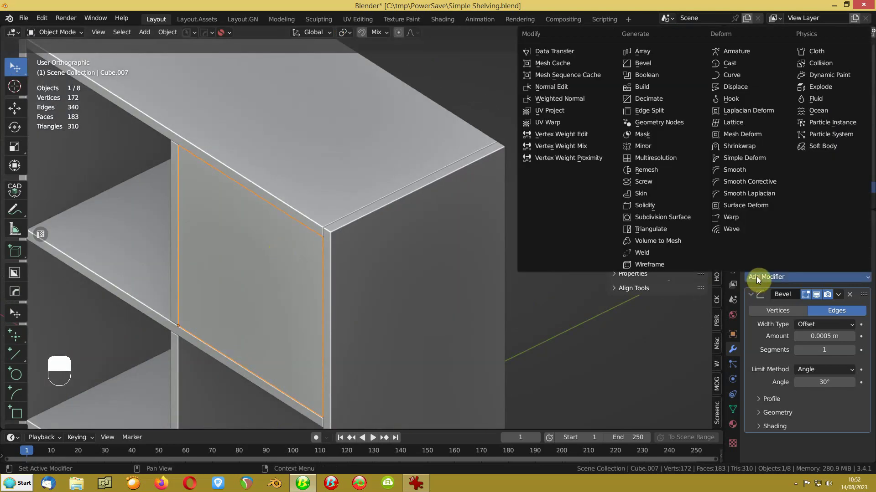
click(653, 206)
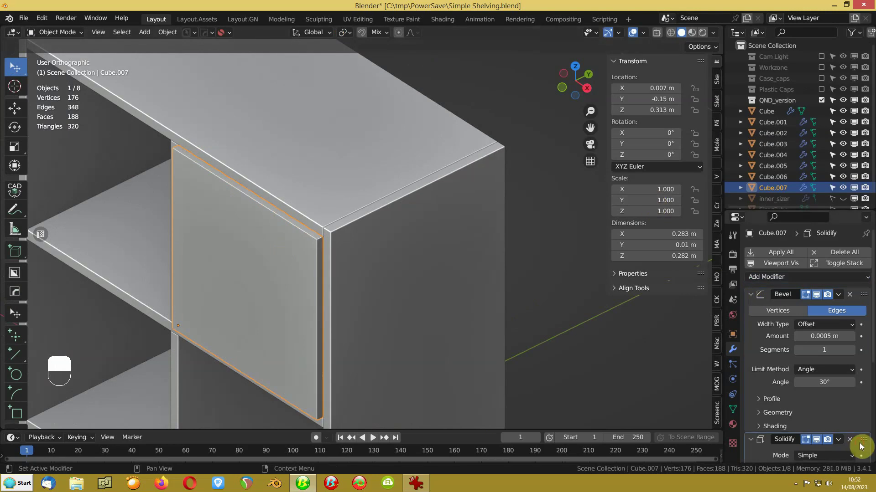
drag(856, 436, 839, 291)
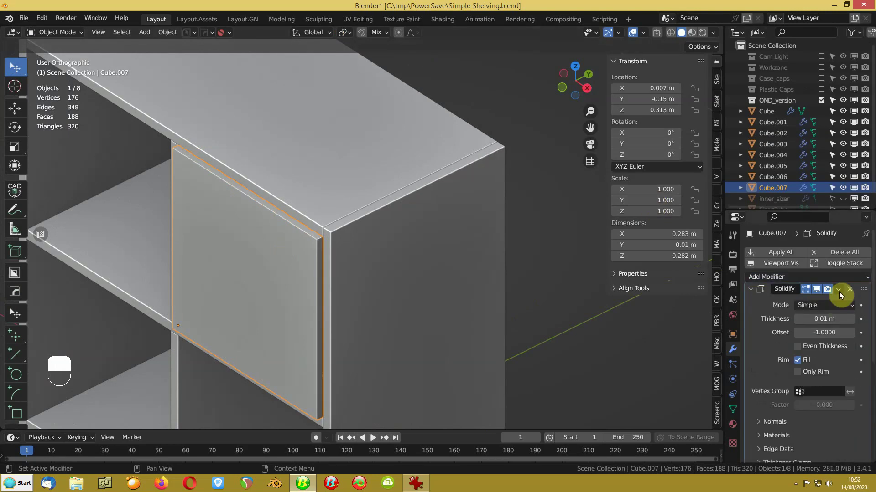
Set the front panel's Solidify thickness to 0.015 m and offset to 1, and apply the modifier.
click(830, 324)
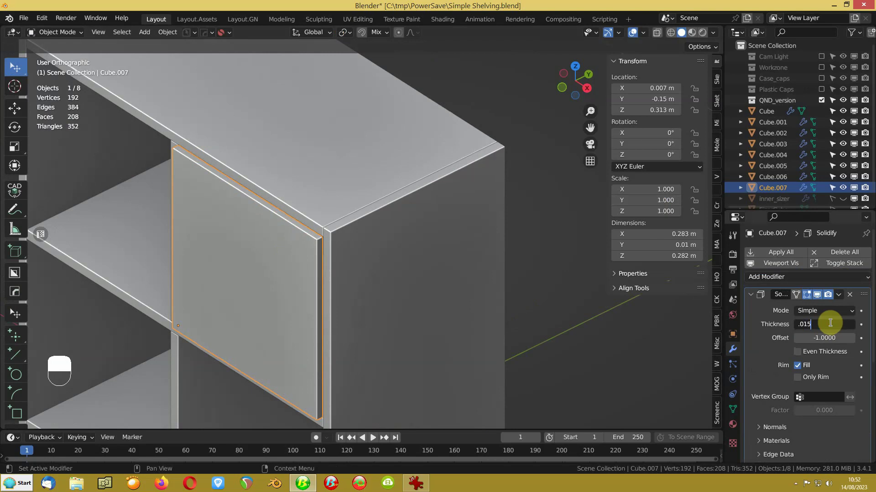
key(Return)
drag(816, 340, 852, 341)
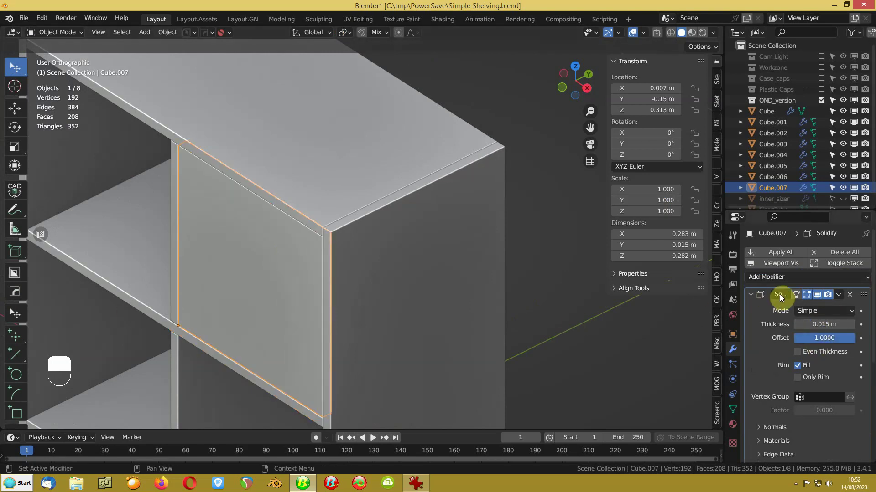
key(ctrl+a)
Check the front panel's face directions with the Face Orientation overlay, turn the overlay off and deselect the panel.
middle_drag(380, 281, 358, 261)
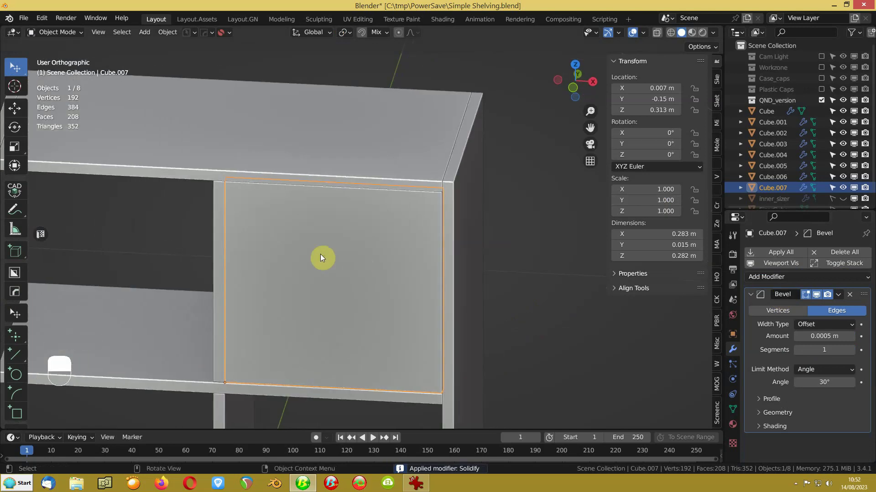
click(642, 33)
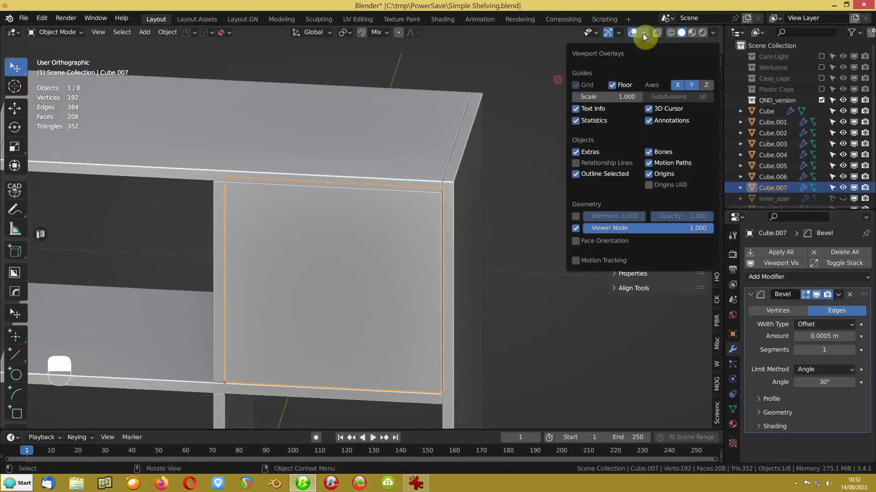
click(575, 162)
click(575, 241)
click(575, 244)
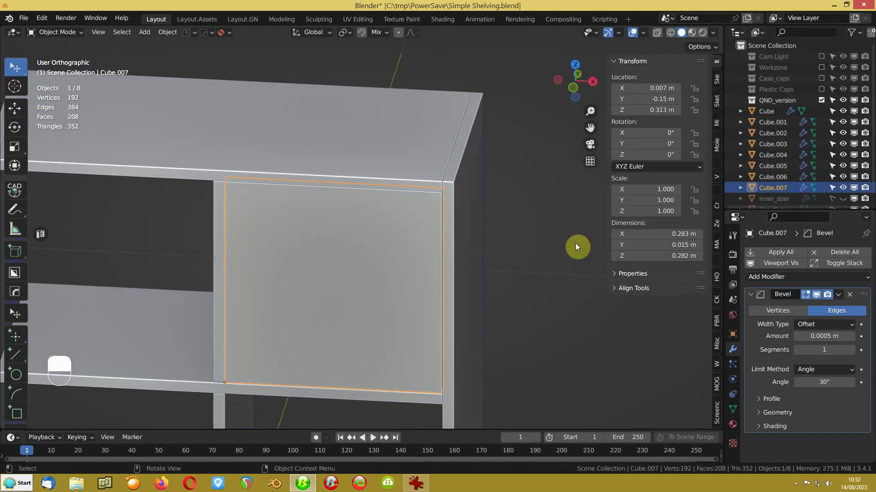
middle_drag(375, 255, 307, 227)
click(531, 216)
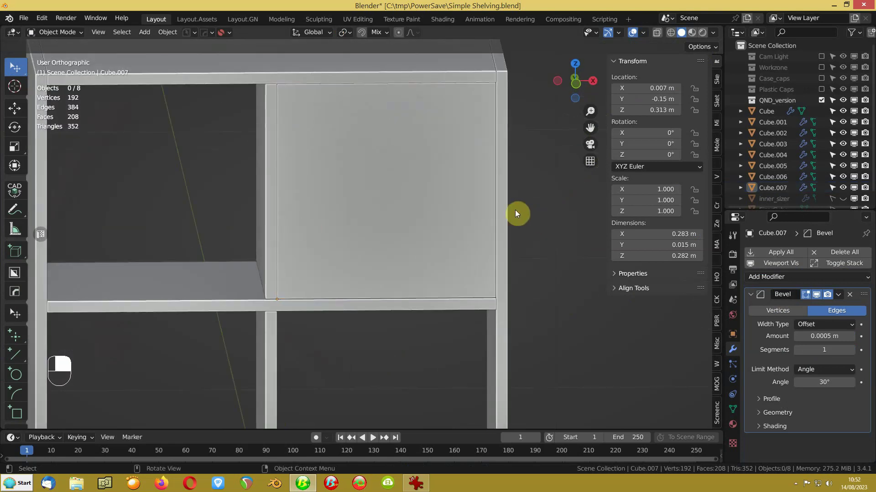
Resize the panel in the upper-right compartment to 0.28 m in Z and 0.281 m in X.
middle_drag(515, 210, 415, 208)
scroll(414, 209, up, 2)
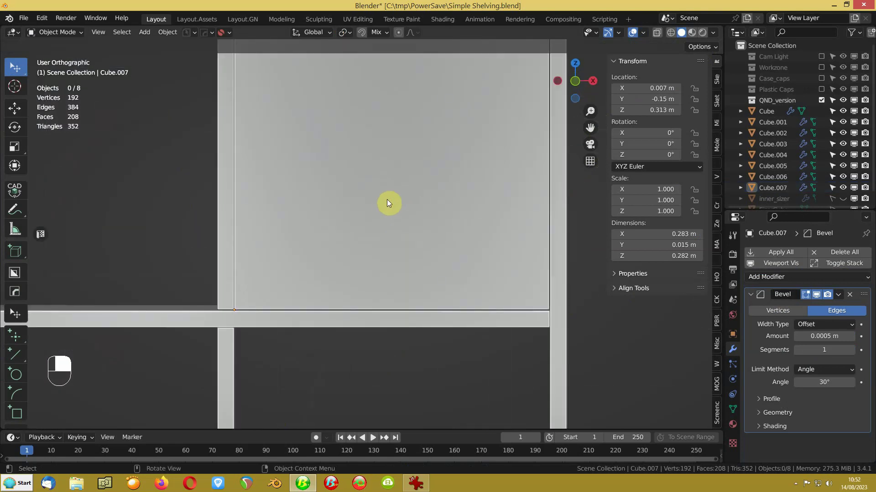
shift+middle_drag(416, 115, 376, 200)
click(343, 229)
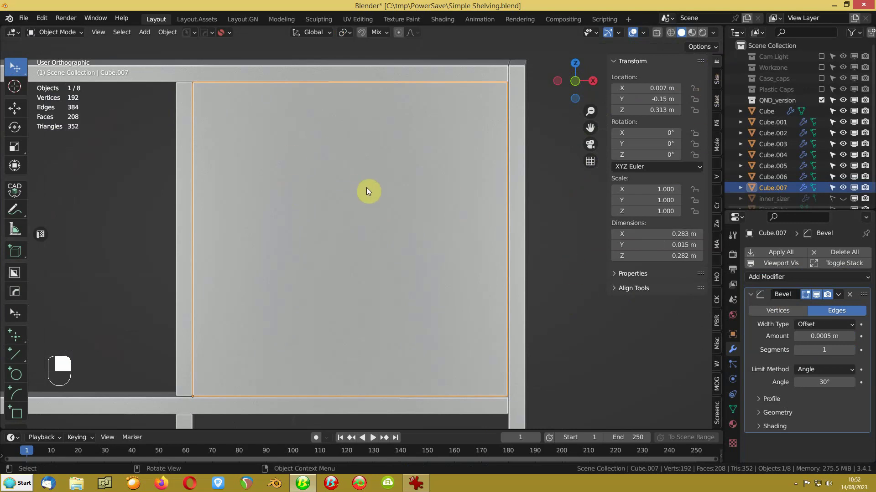
middle_drag(366, 188, 352, 205)
click(644, 256)
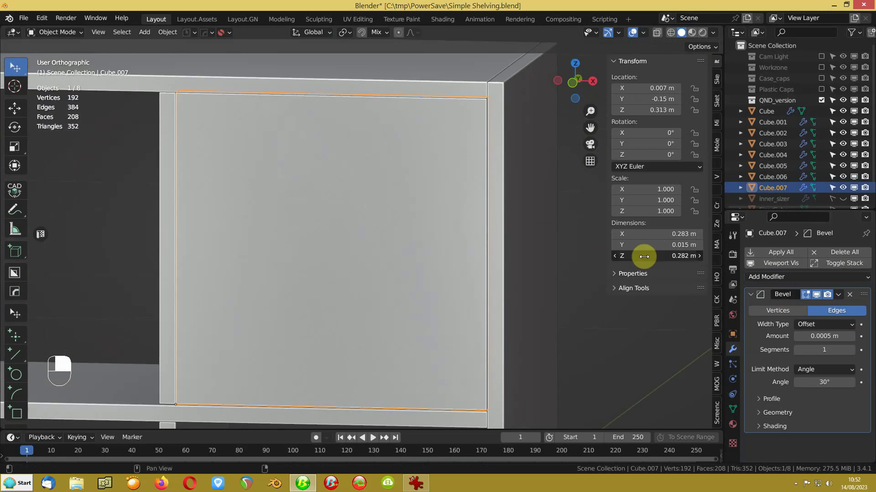
text(.28)
key(Return)
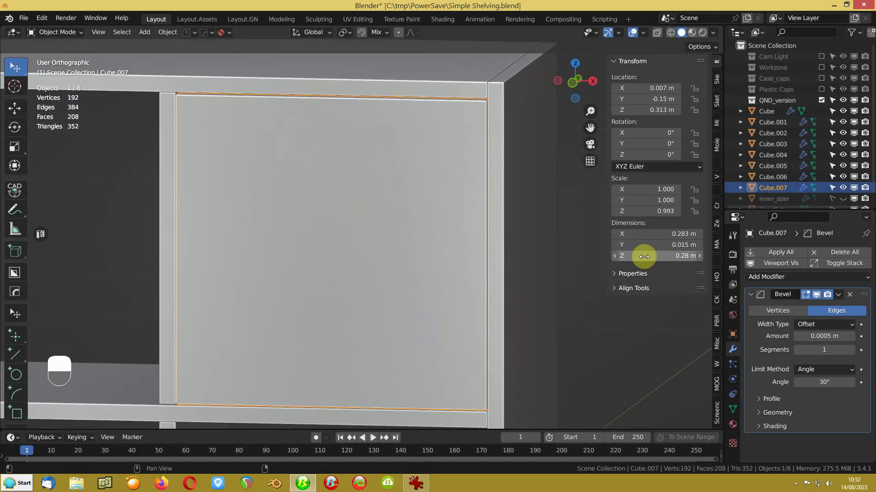
click(632, 236)
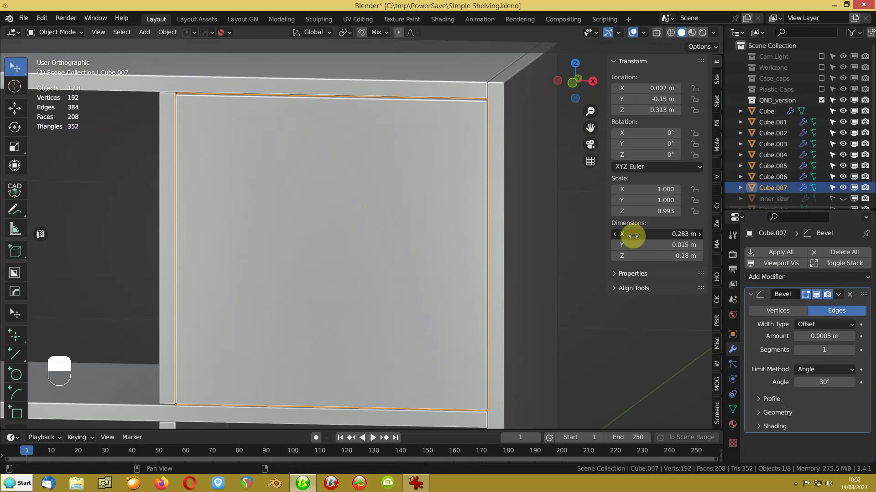
key(BackSpace)
text(.281)
key(Return)
Shift the resized panel 0.001 m along X and 0.001 m along Z to even out its gaps.
middle_drag(229, 183, 167, 188)
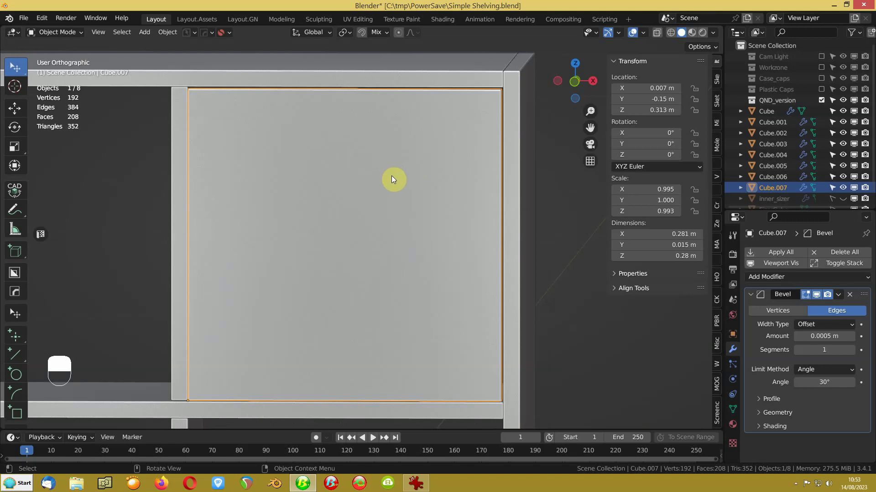
text(gx)
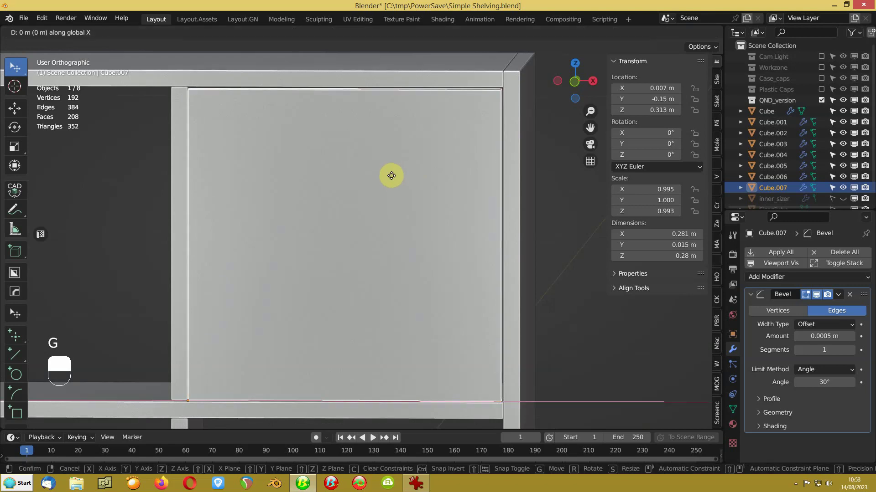
text(.001)
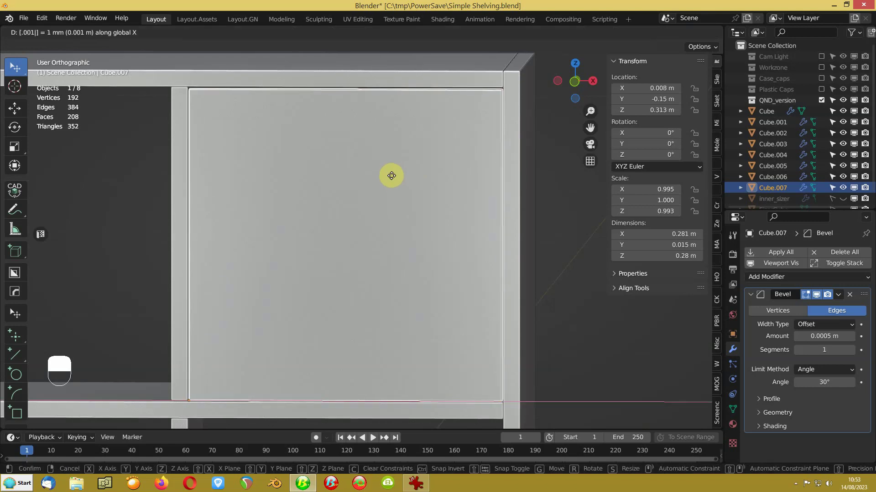
click(392, 176)
text(gz)
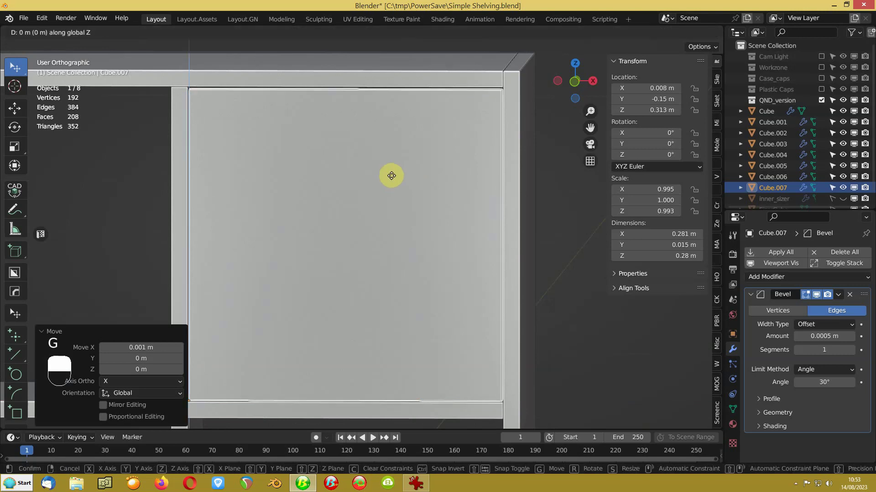
text(.001)
click(391, 176)
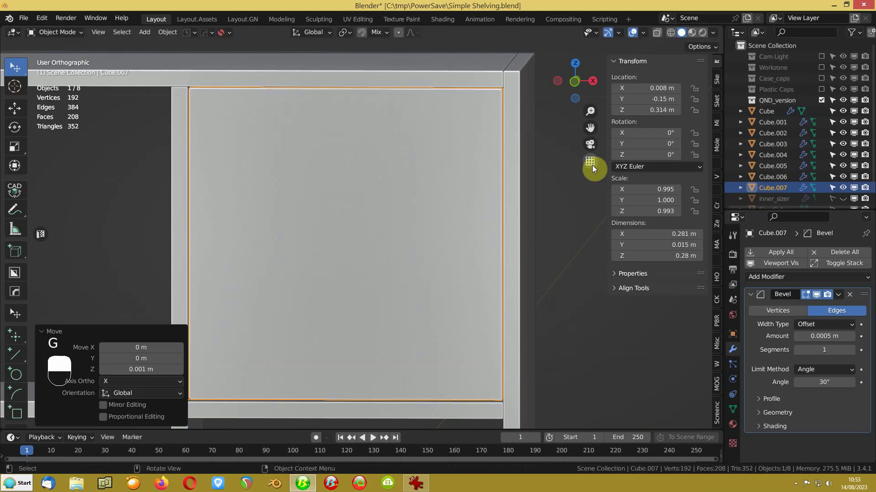
click(562, 179)
Duplicate the upper-right panel and move the copy into the lower-left compartment in front view, snapping it to the compartment's bottom-left corner.
scroll(484, 231, down, 3)
middle_drag(396, 236, 407, 204)
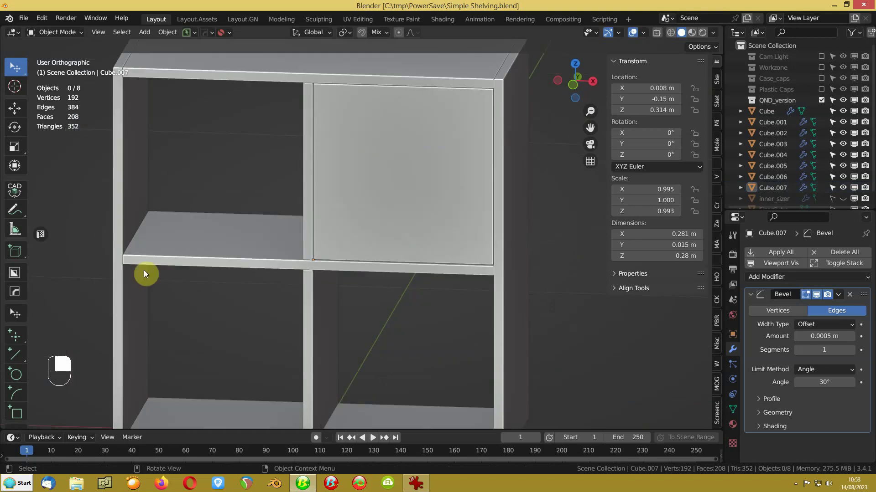
middle_drag(299, 258, 315, 244)
click(373, 219)
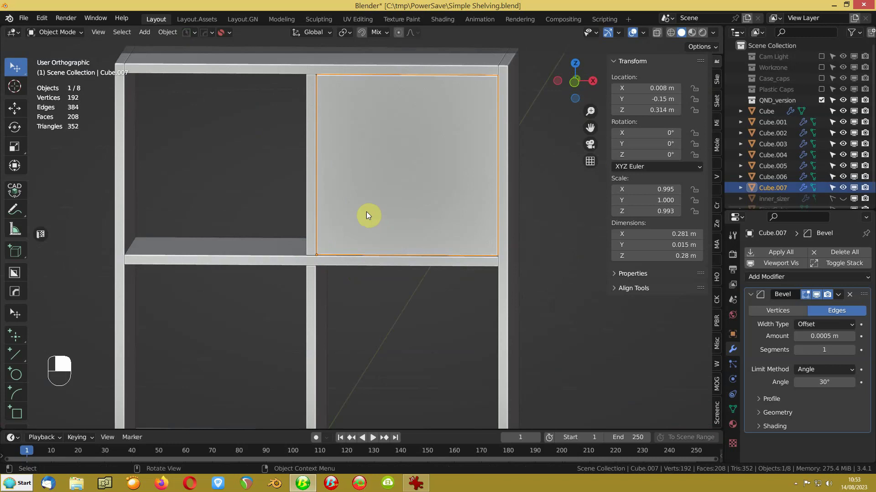
key(shift+d)
click(368, 215)
key(KP_1)
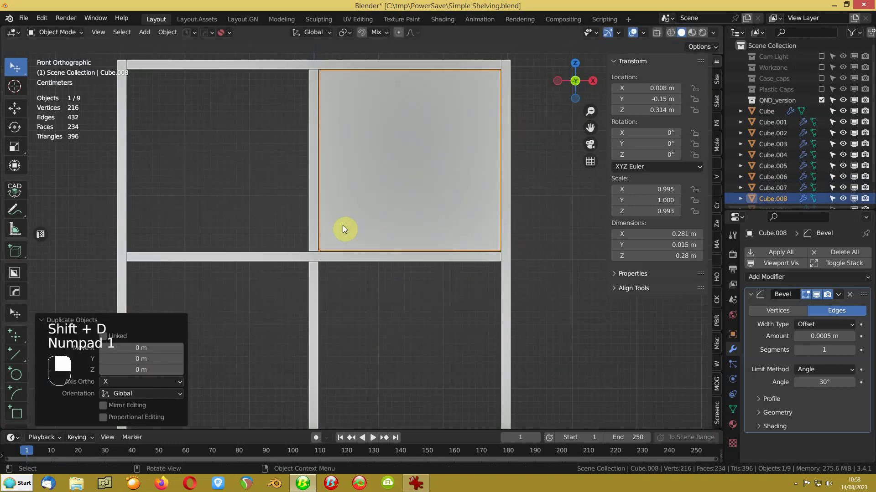
shift+middle_drag(343, 228, 416, 166)
key(g)
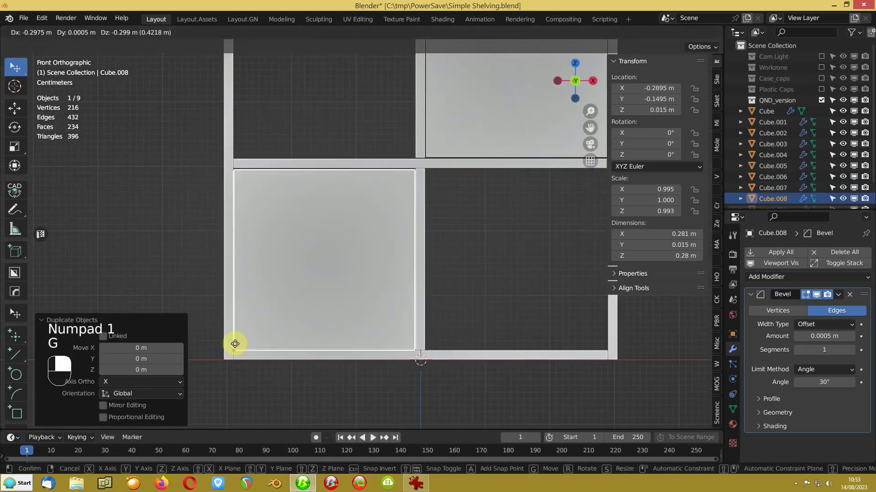
click(235, 347)
Shift the duplicated panel 0.001 m along Z and 0.001 m along X.
key(g)
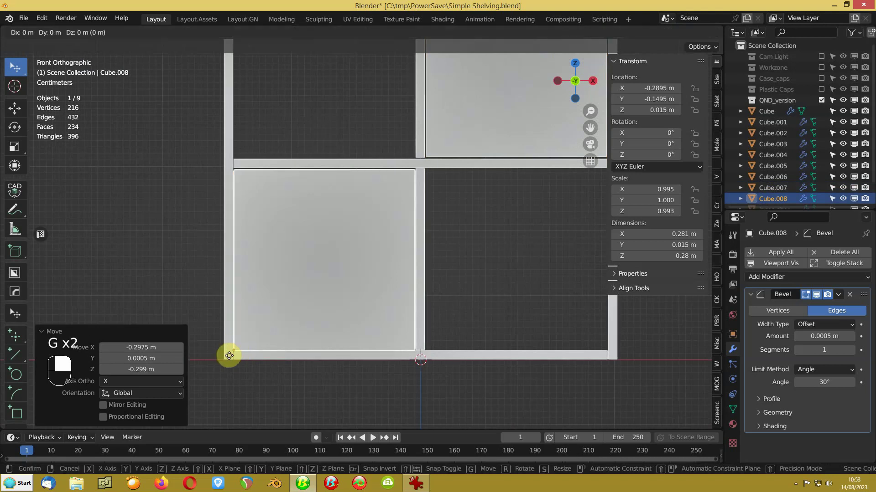
key(z)
click(226, 351)
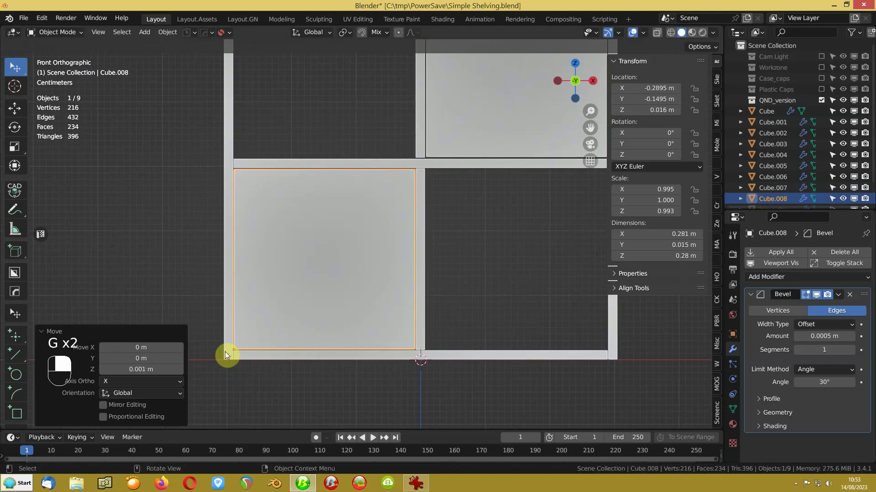
key(g)
key(x)
click(225, 352)
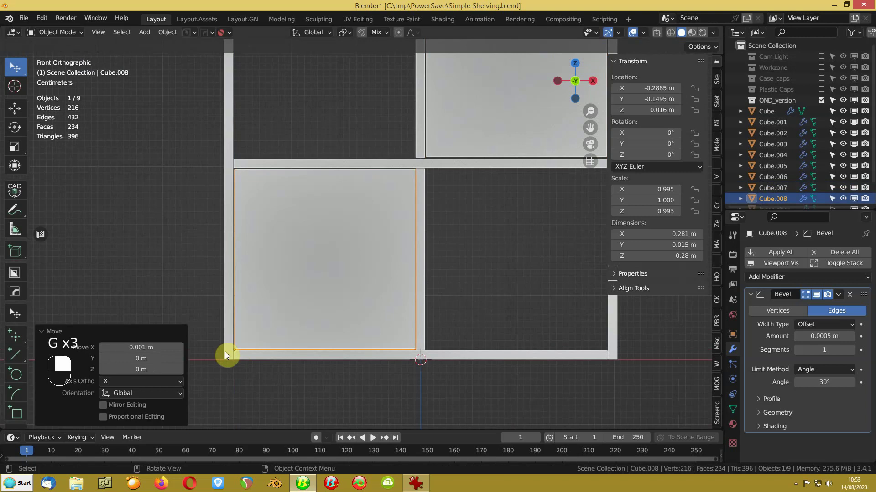
Move the lower-left panel -0.0005 m along X.
click(176, 228)
middle_drag(185, 225, 281, 220)
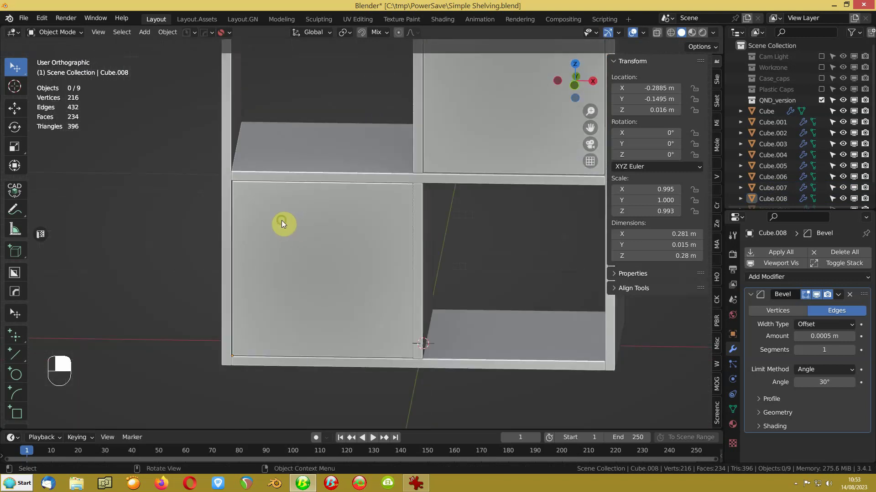
scroll(280, 220, up, 2)
click(260, 265)
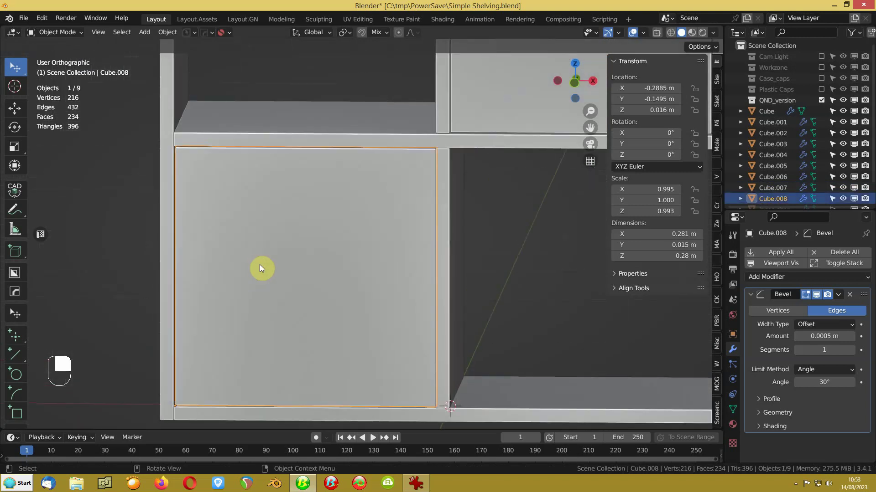
text(gx)
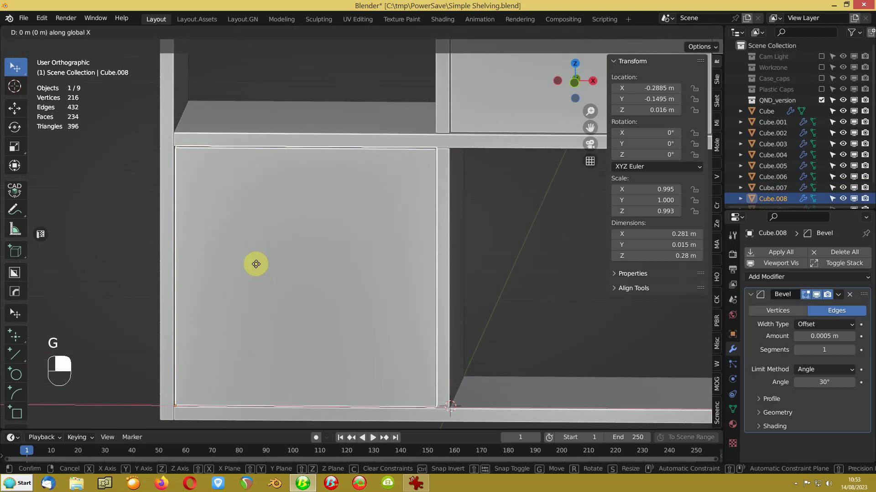
text(-0.0005)
click(259, 268)
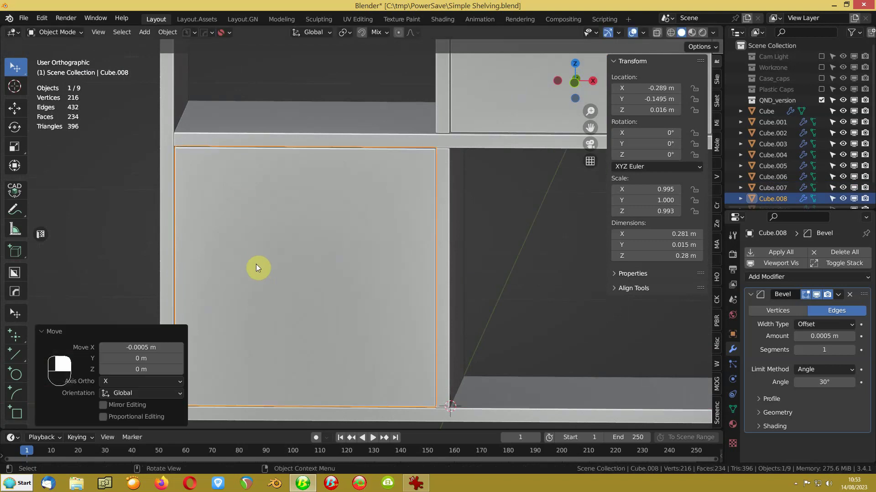
Repeat the last X move on the lower-left panel and deselect it.
click(119, 231)
middle_drag(119, 230, 135, 275)
click(255, 286)
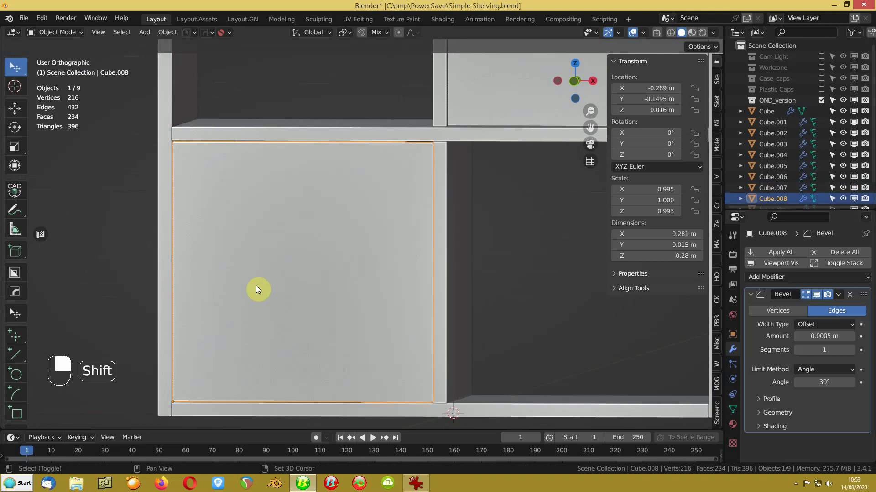
key(shift+r)
click(129, 217)
Add a mesh cube at the world origin with the shelving unit viewed from behind.
middle_drag(130, 217, 118, 279)
shift+middle_drag(348, 132, 235, 305)
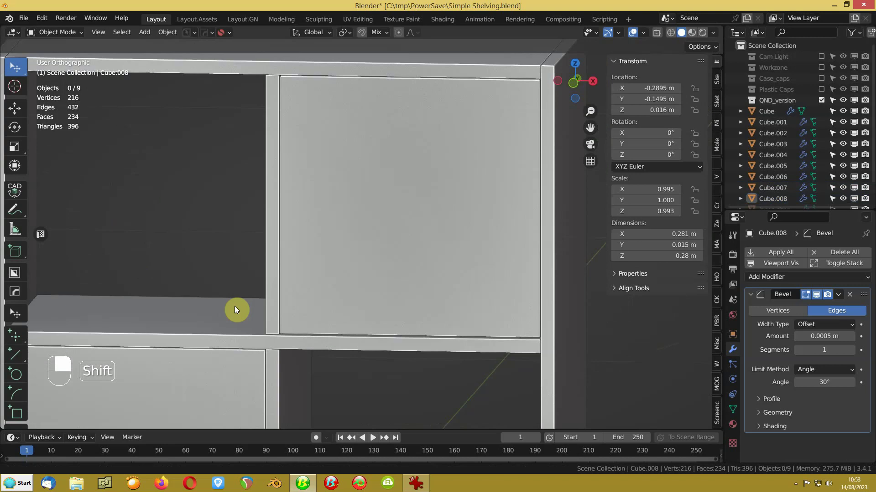
scroll(238, 287, down, 5)
middle_drag(238, 271, 193, 249)
shift+middle_drag(292, 258, 262, 243)
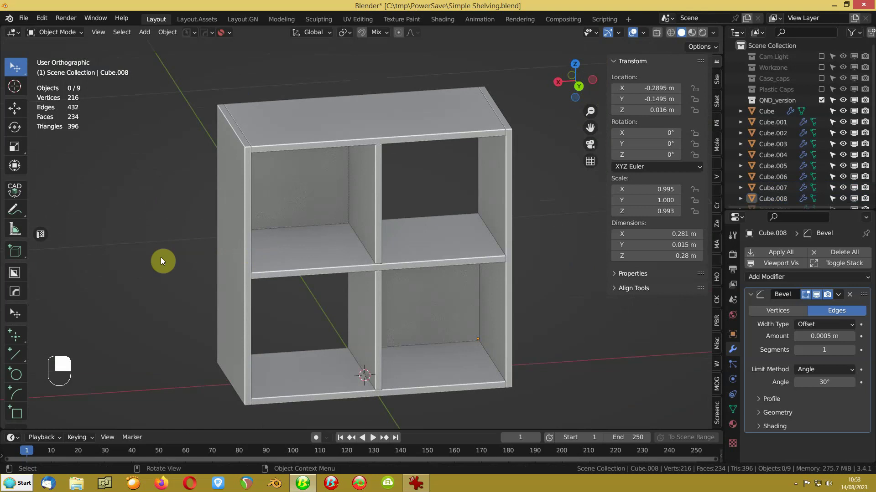
key(shift+a)
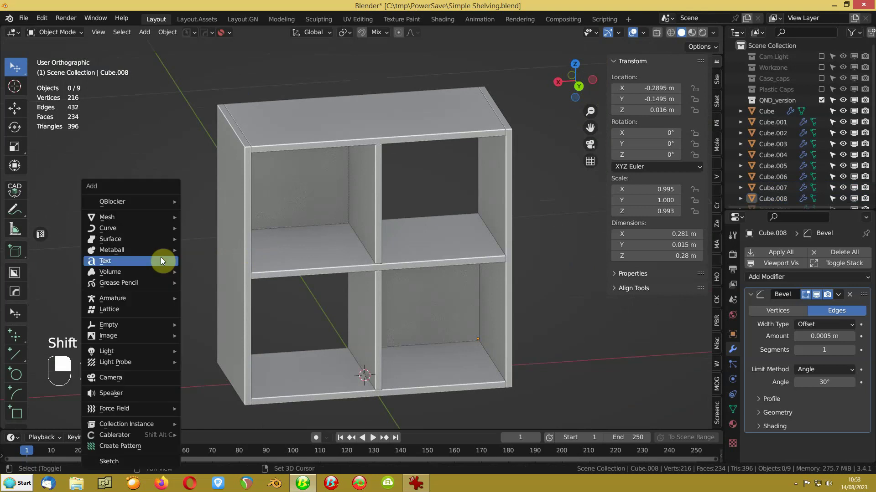
mouse_move(105, 220)
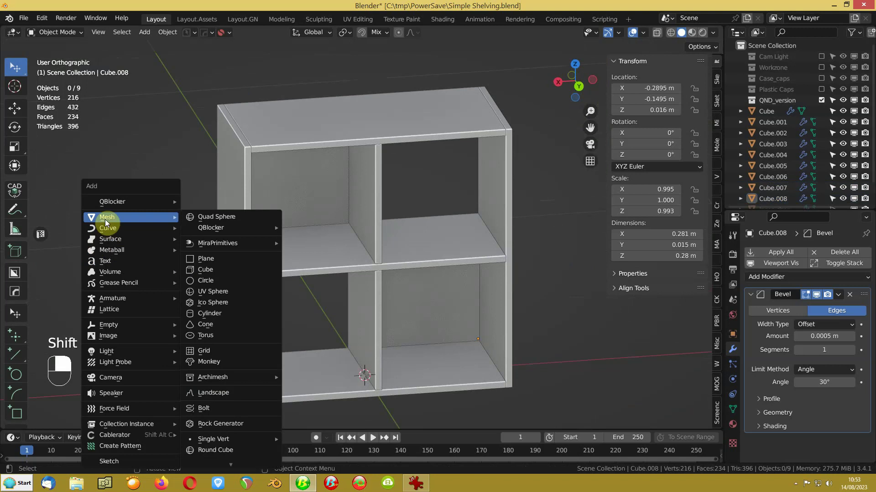
click(220, 270)
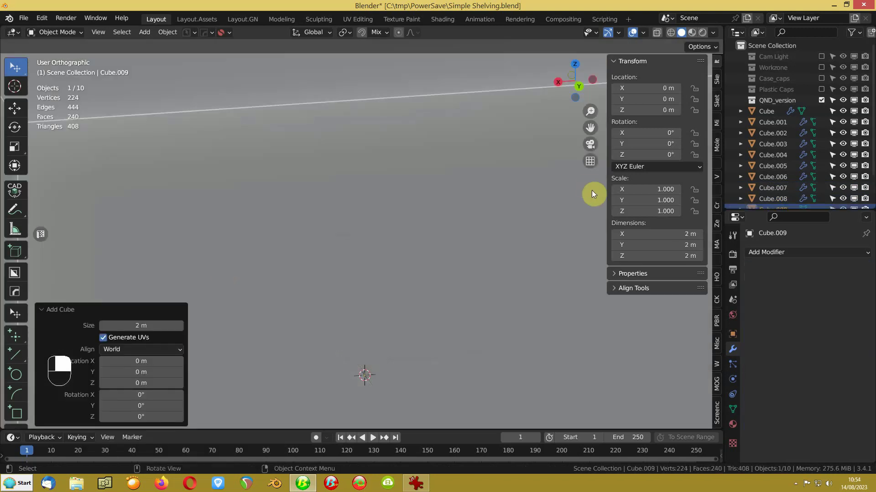
click(645, 235)
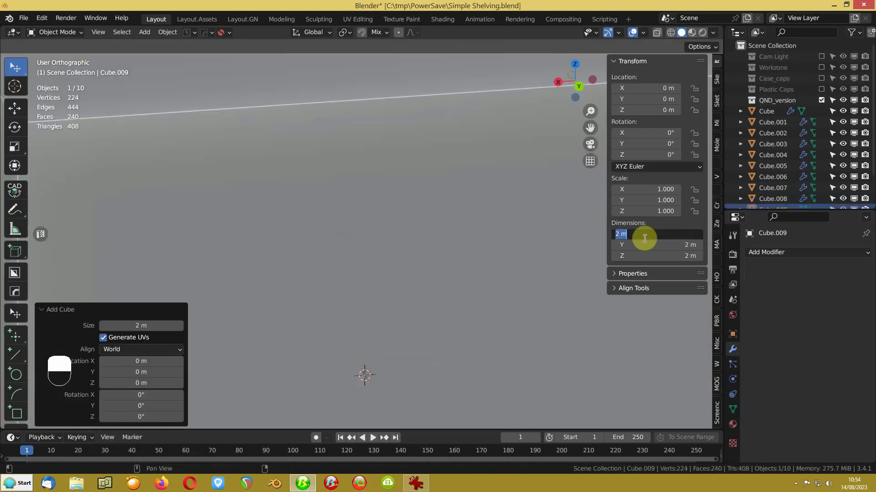
key(BackSpace)
key(Return)
Check the unit's overall size in the 4cube_dims.png reference image and set the new cube's X and Z dimensions to 0.61 m.
click(416, 485)
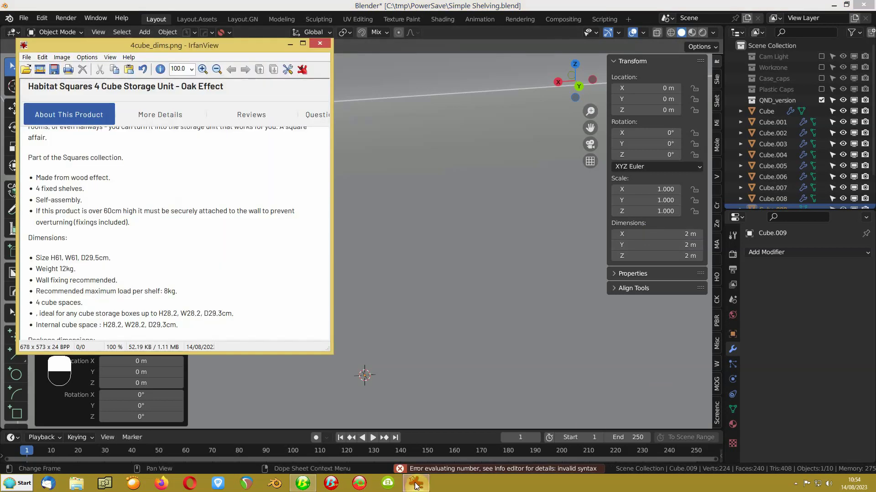
click(290, 44)
click(655, 237)
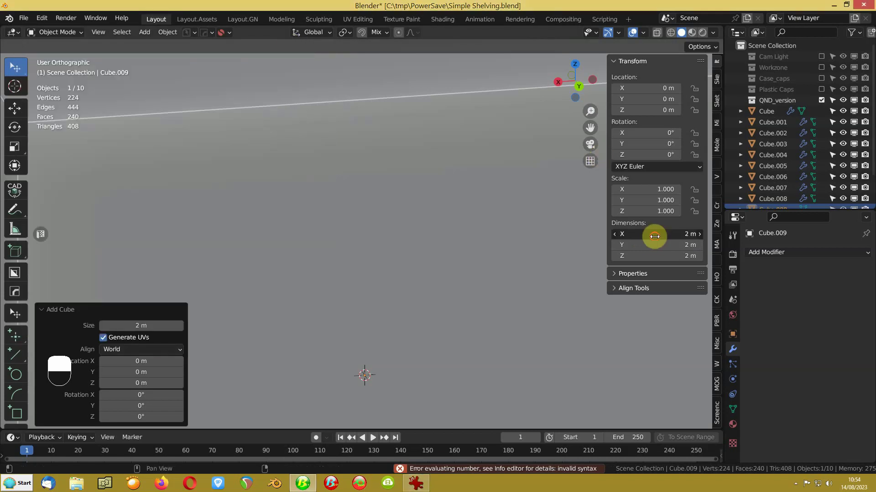
text(.61)
key(Return)
click(655, 255)
text(.6)
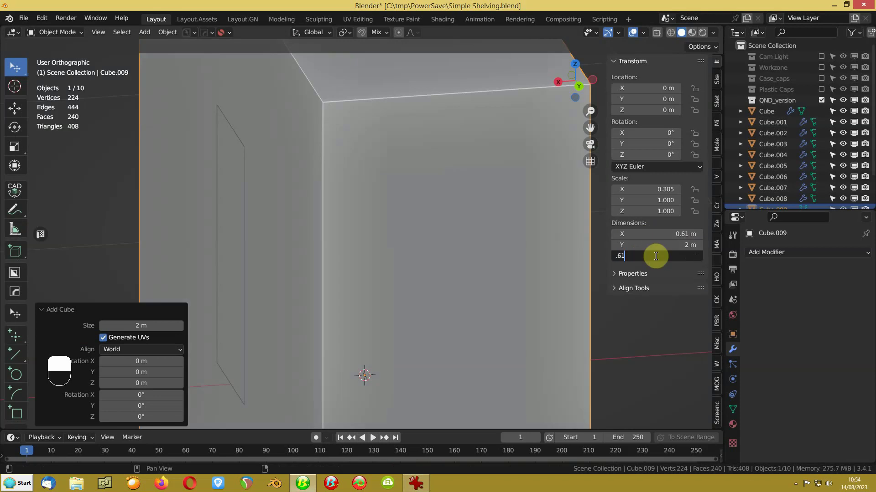
key(Return)
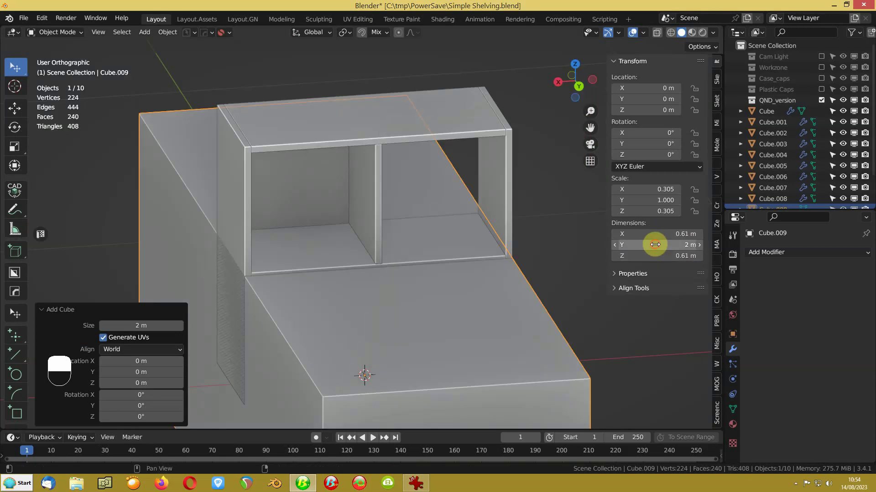
Set the new cube's Y dimension to 2 mm to make it a thin back panel.
click(655, 245)
text(2)
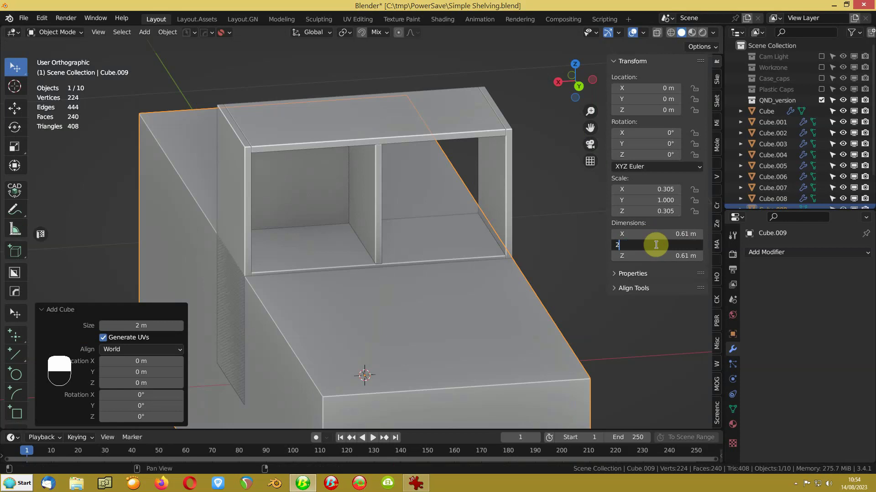
text(mm)
key(Return)
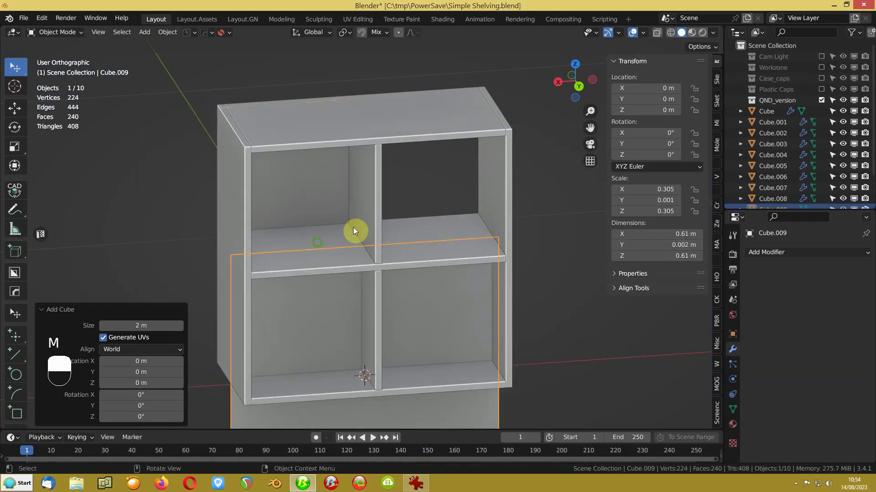
mouse_move(354, 230)
middle_down()
mouse_move(373, 239)
mouse_move(378, 279)
mouse_move(345, 236)
middle_up()
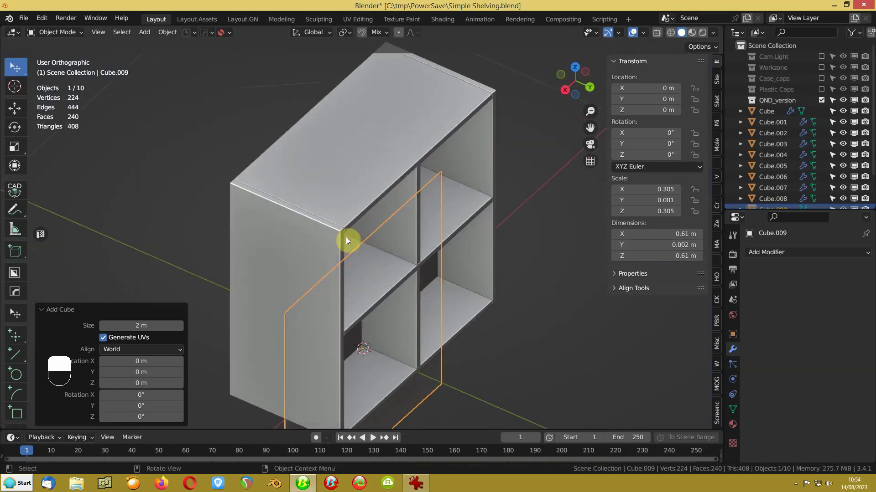
Move the thin back panel onto the rear of the shelving unit, snapping it to the unit's upper rear corner.
key(g)
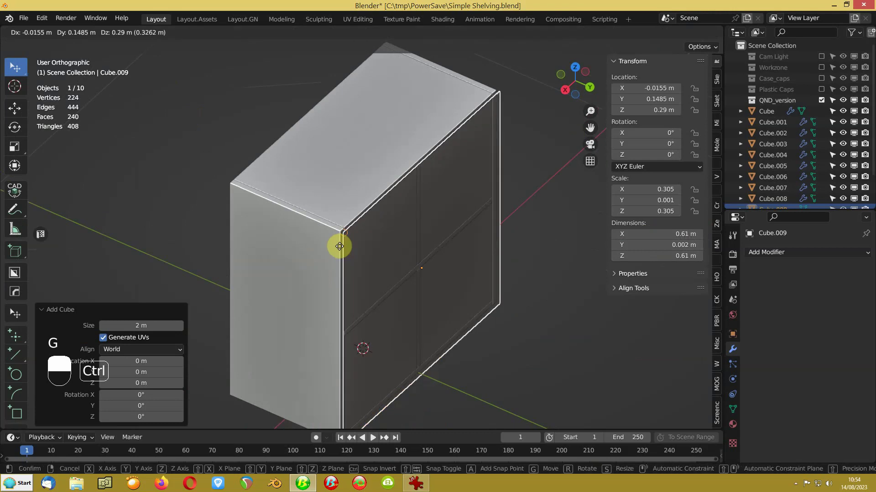
click(338, 230)
scroll(338, 231, up, 4)
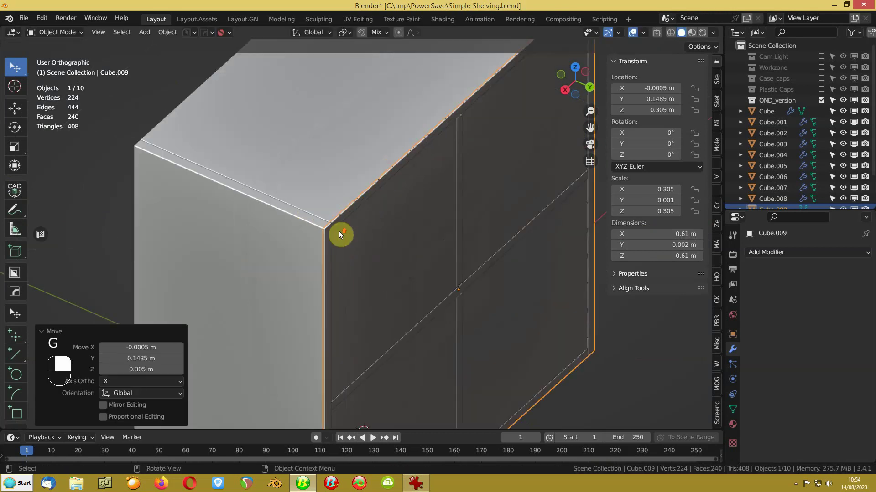
middle_drag(333, 232, 308, 245)
scroll(310, 245, down, 4)
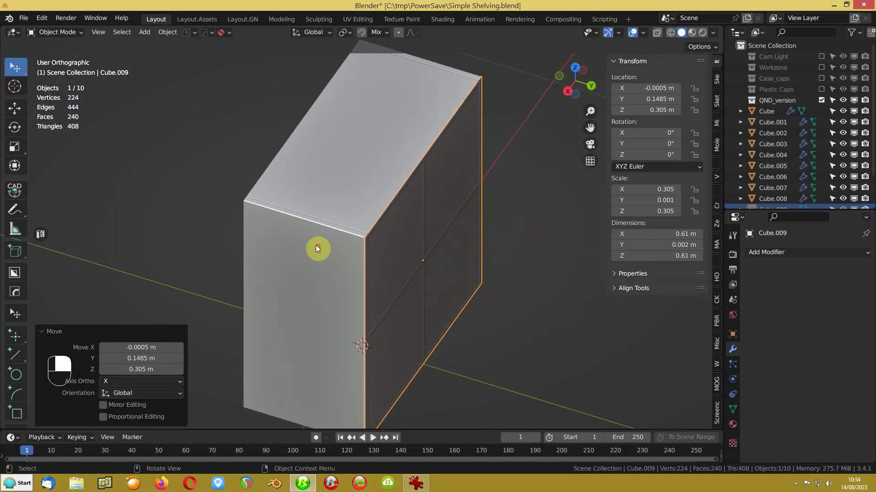
Move the back panel 2 mm along the Y axis and deselect it.
text(gy.002)
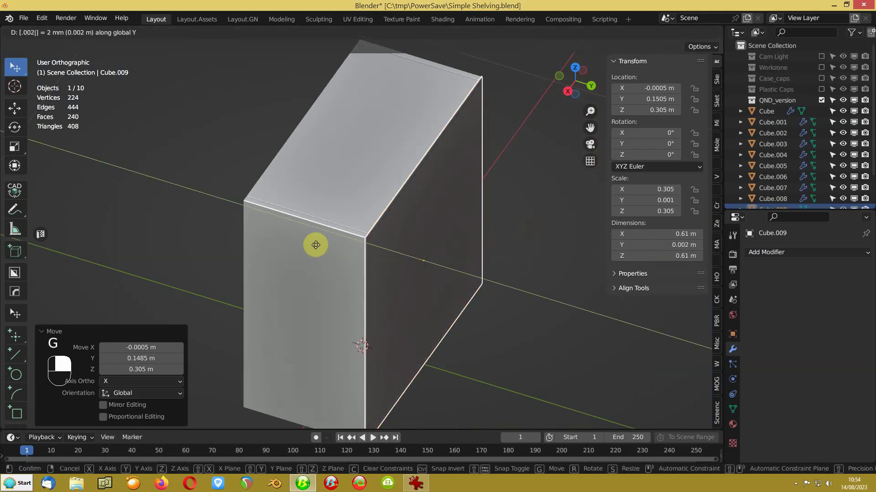
key(Return)
click(187, 109)
scroll(400, 226, up, 4)
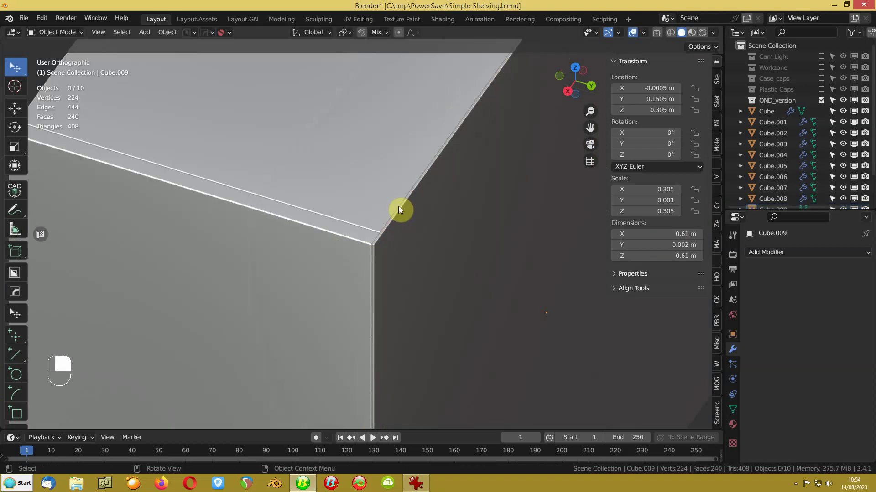
scroll(371, 260, up, 3)
Add a Bevel modifier to the back panel with an amount of 0.25 mm, and deselect the panel.
click(492, 180)
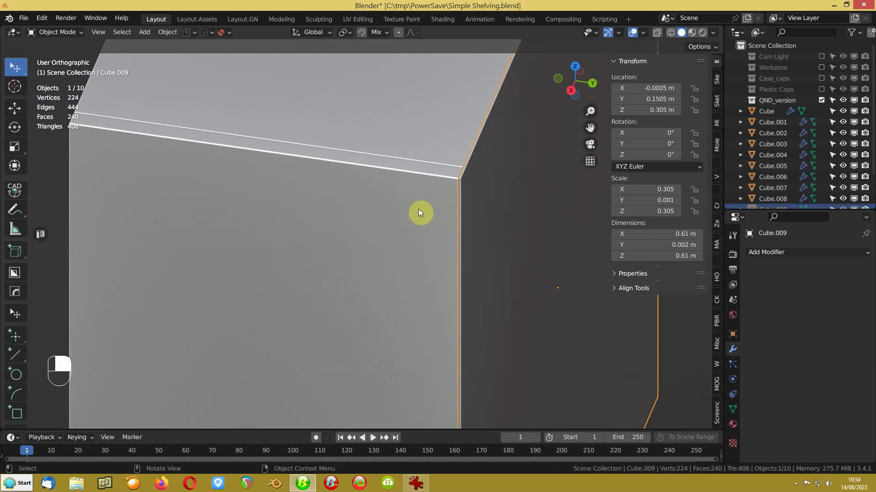
click(808, 252)
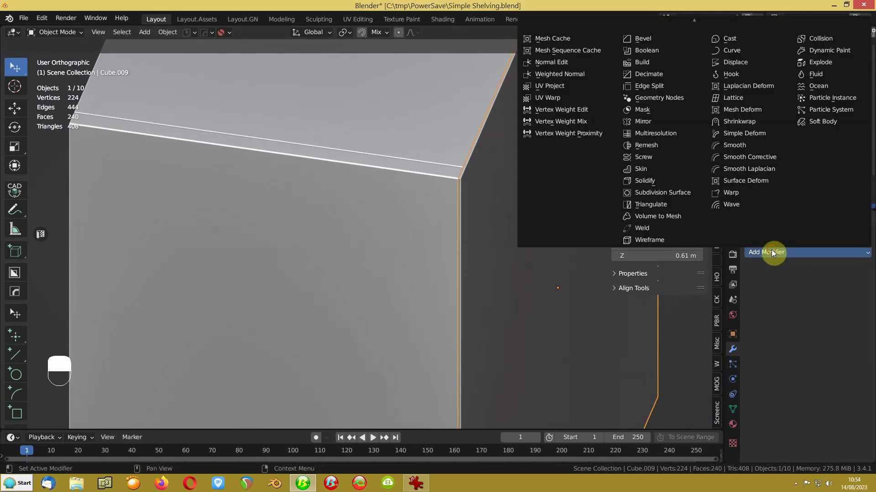
click(625, 38)
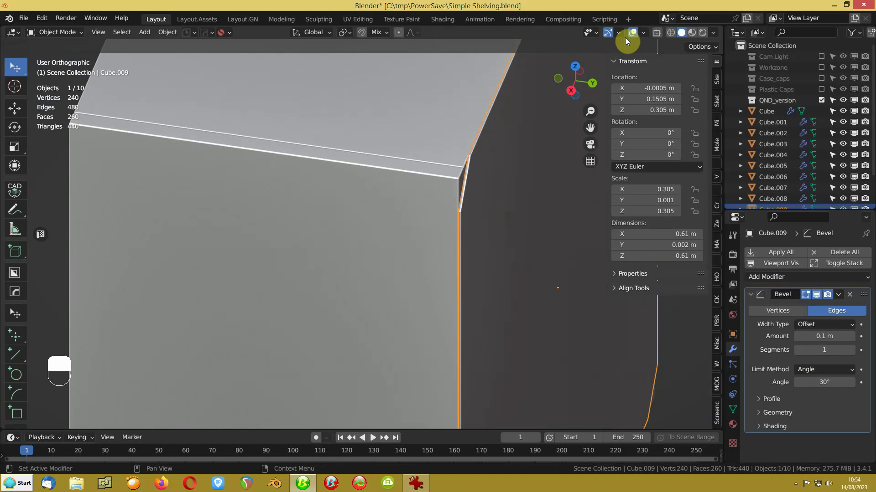
click(807, 338)
key(BackSpace)
text(.25mm)
key(Return)
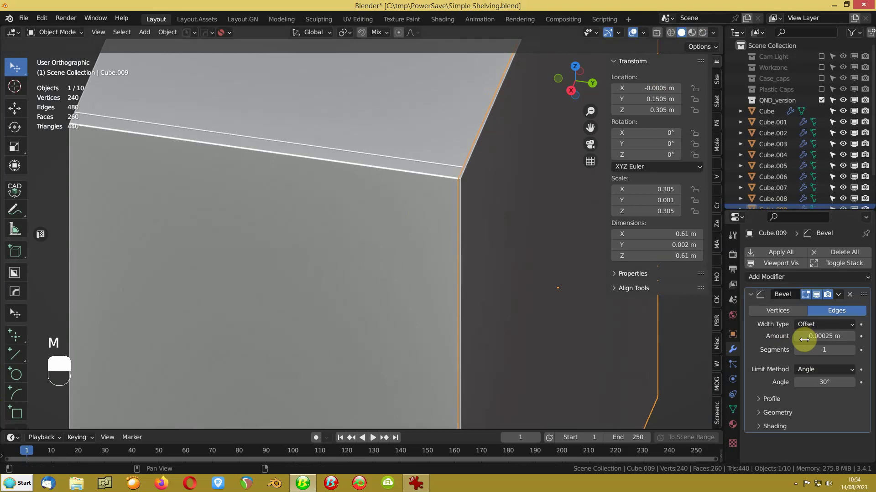
click(42, 172)
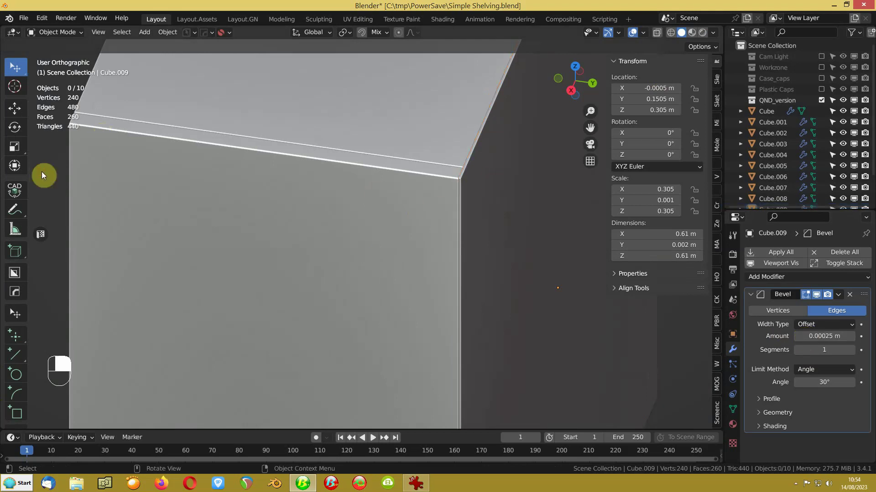
scroll(385, 184, up, 3)
shift+middle_drag(510, 146, 409, 202)
scroll(414, 195, down, 13)
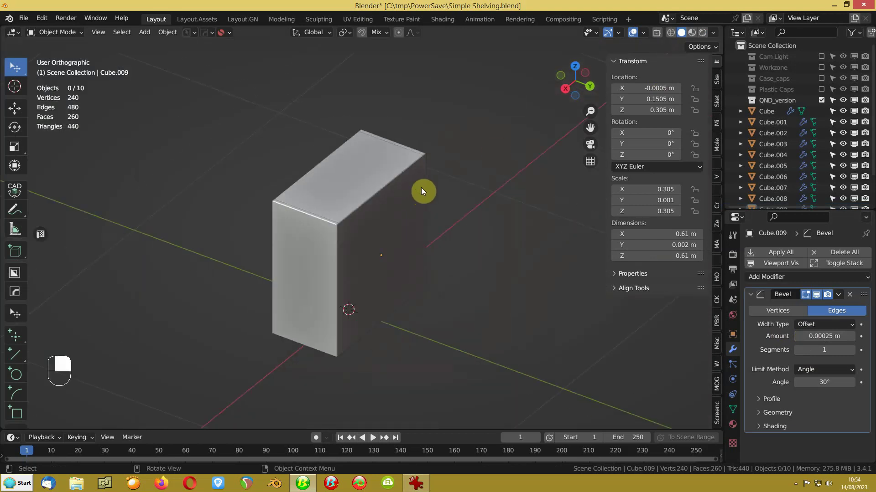
UV-map the back panel's whole mesh with Project from View, using the front view.
click(419, 195)
scroll(373, 261, up, 5)
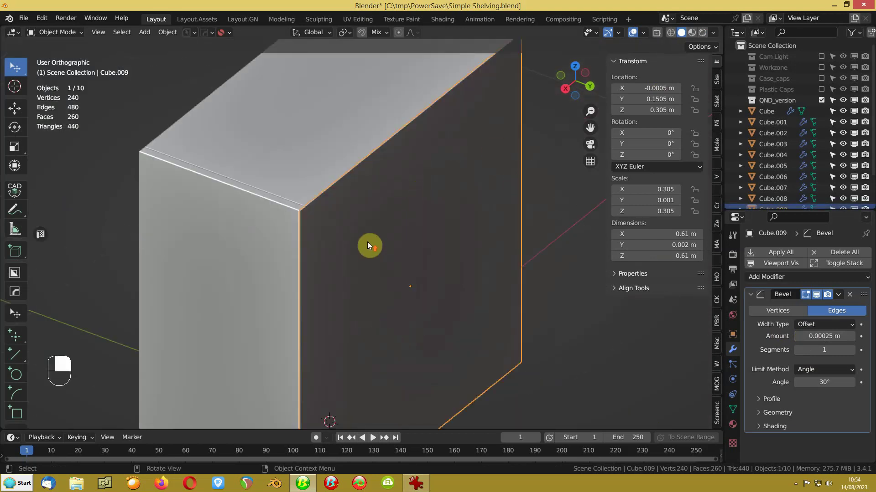
key(KP_3)
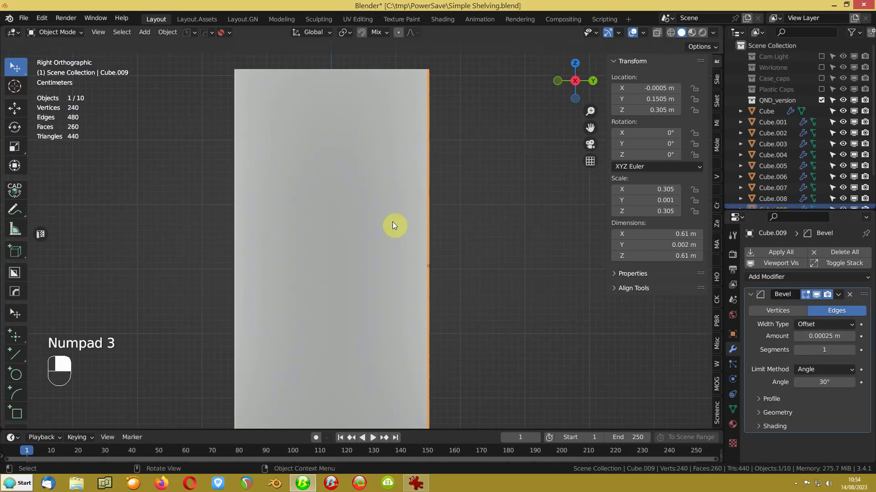
key(KP_1)
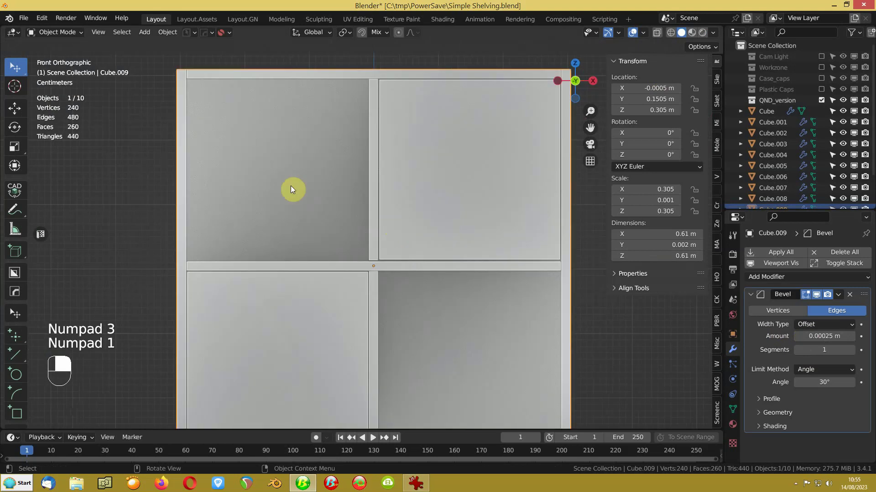
key(Tab)
key(a)
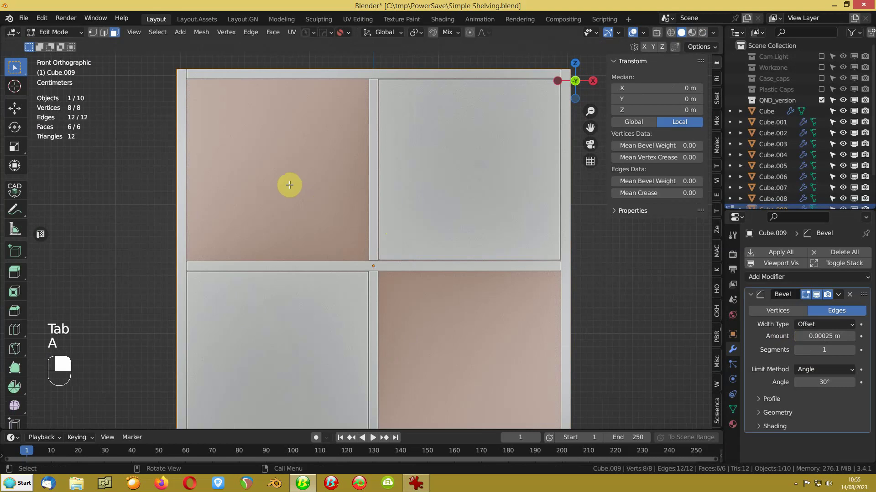
key(u)
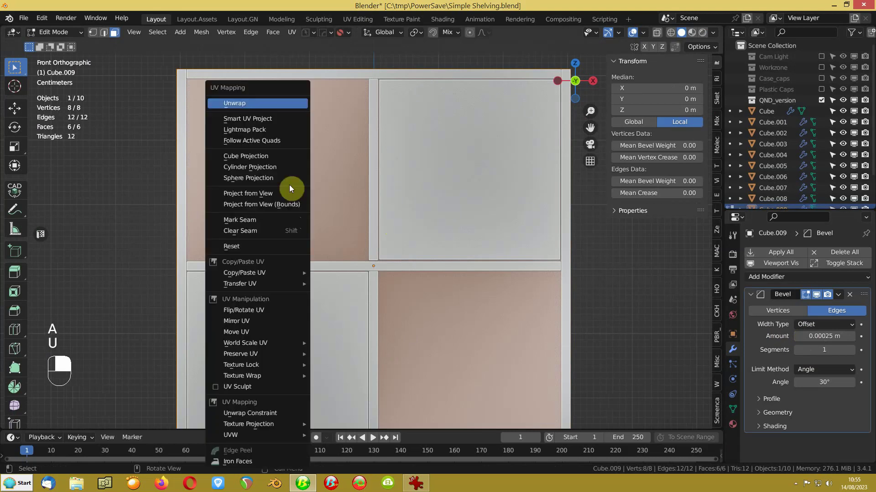
click(264, 194)
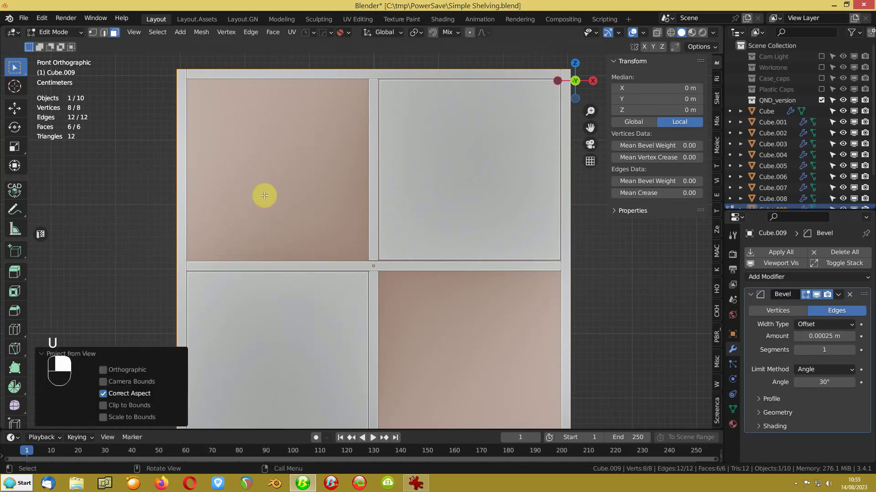
key(Tab)
Assign the existing Wood material to the back panel and switch the viewport to Material Preview shading.
middle_drag(264, 195, 202, 187)
click(733, 424)
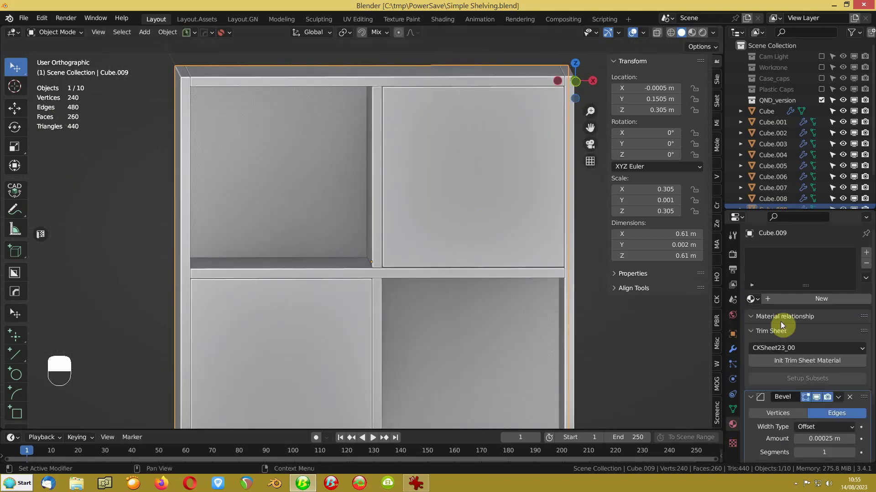
click(751, 300)
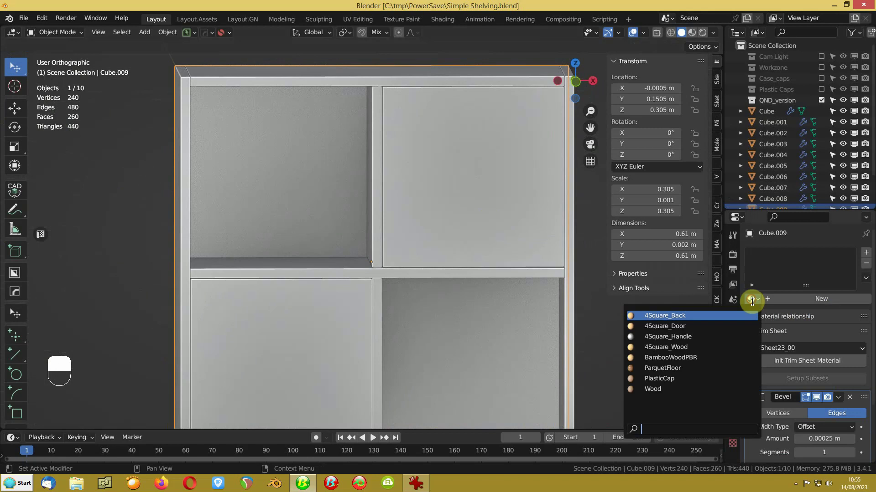
click(637, 389)
click(691, 33)
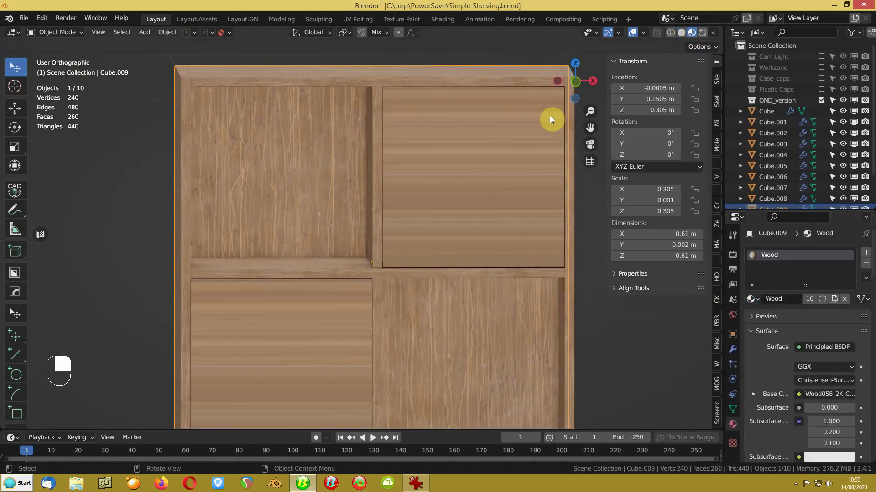
Examine the wood grain on the front panels and the back panel from several angles.
scroll(413, 222, down, 3)
middle_drag(418, 218, 413, 262)
scroll(370, 227, up, 3)
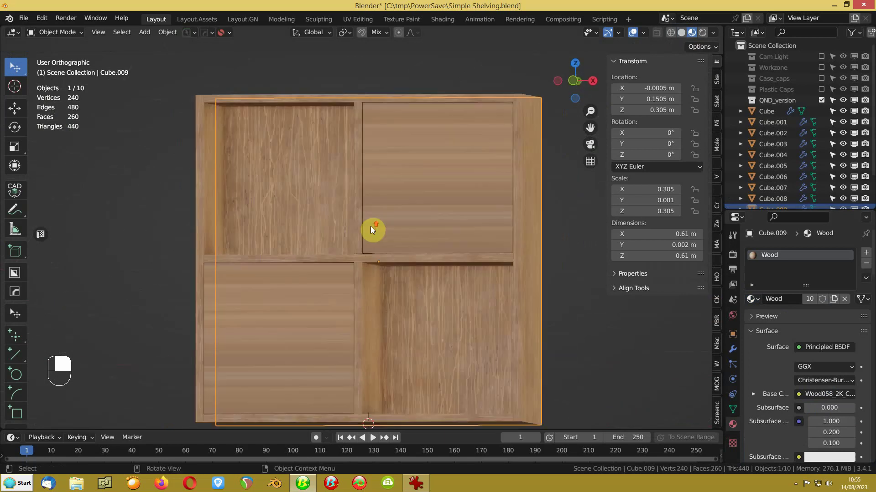
middle_drag(403, 208, 439, 202)
click(438, 202)
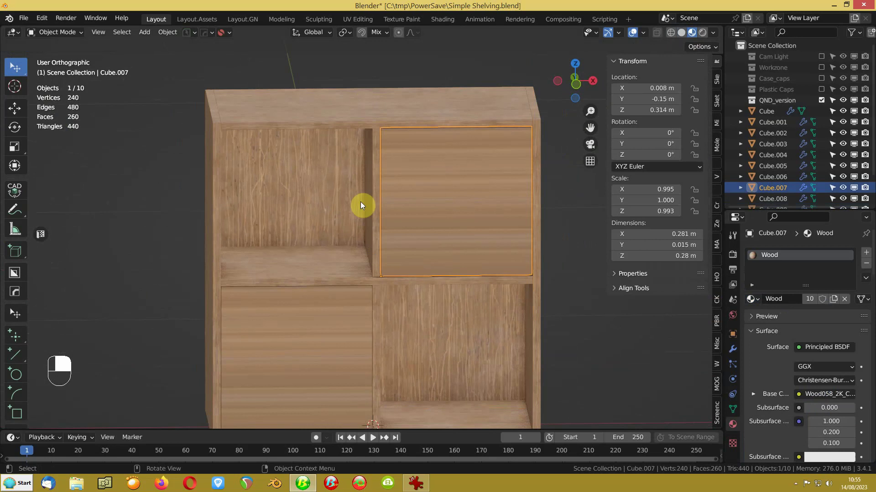
click(339, 197)
middle_drag(337, 197, 380, 204)
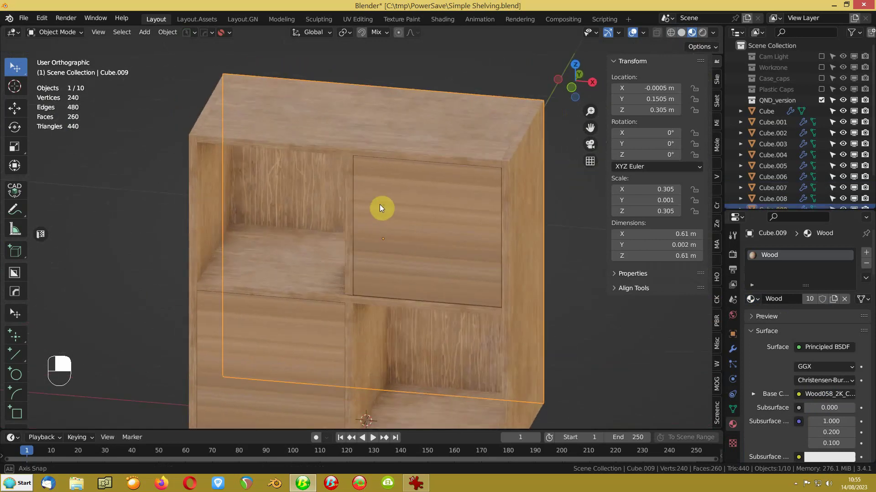
Apply rotation and scale to both front panels and the back panel.
click(407, 215)
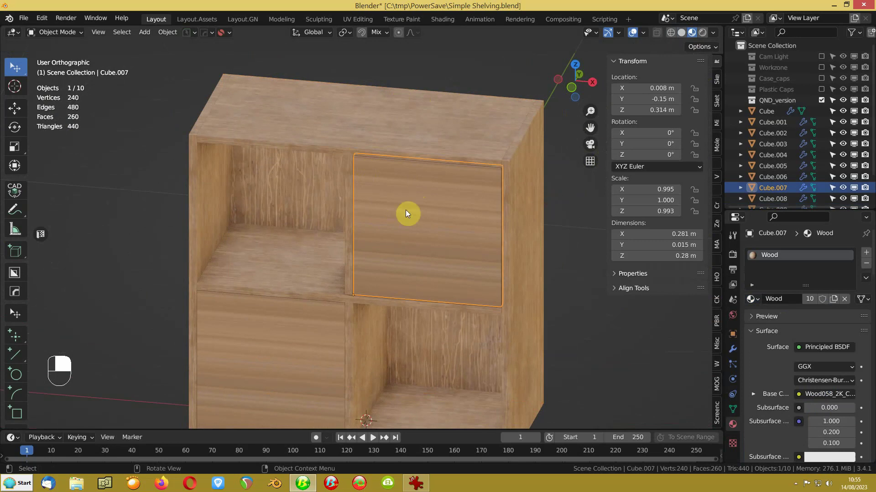
key(ctrl+a)
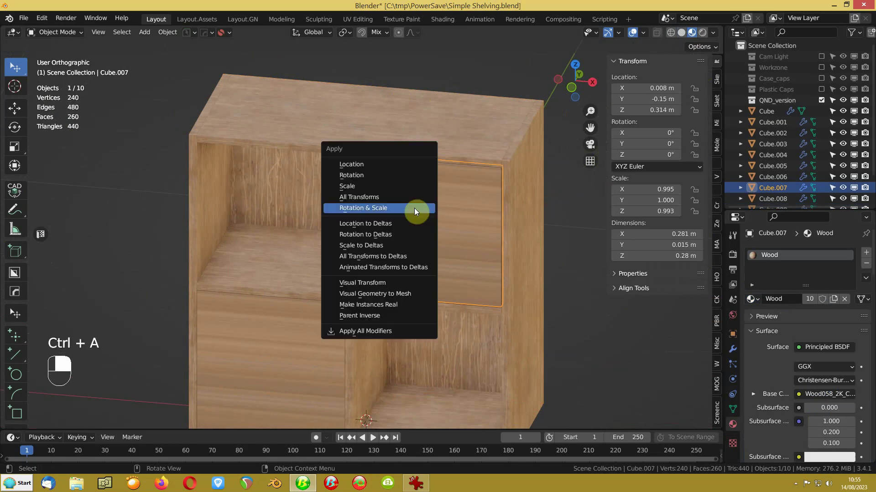
click(414, 208)
click(315, 319)
key(ctrl+a)
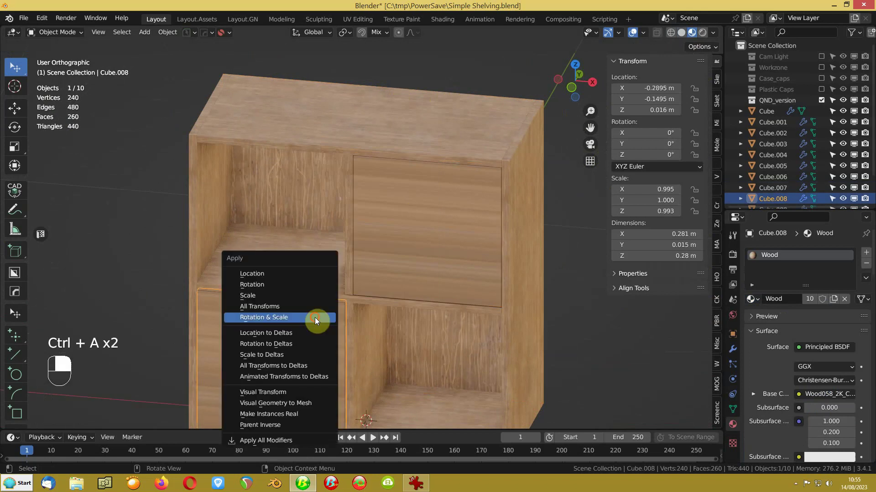
click(314, 317)
click(456, 341)
key(ctrl+a)
click(456, 341)
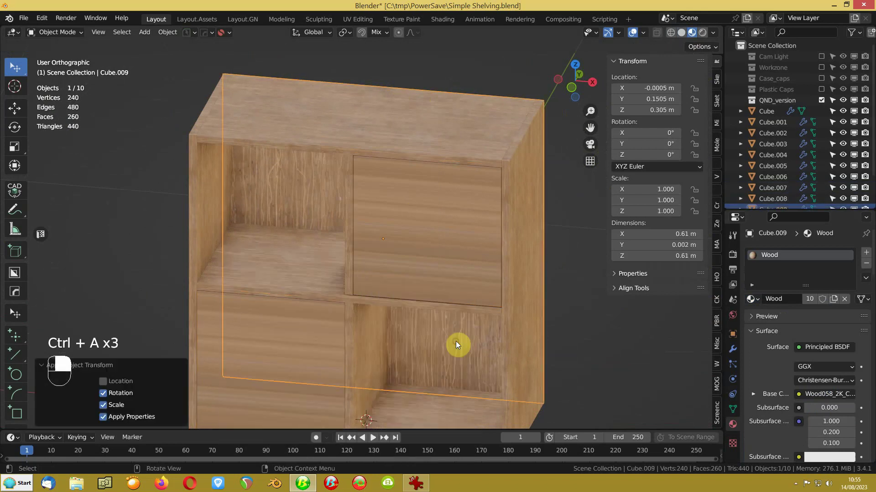
Isolate the two front panels and the back panel by hiding all other objects.
shift+middle_drag(437, 303, 480, 251)
shift+click(445, 196)
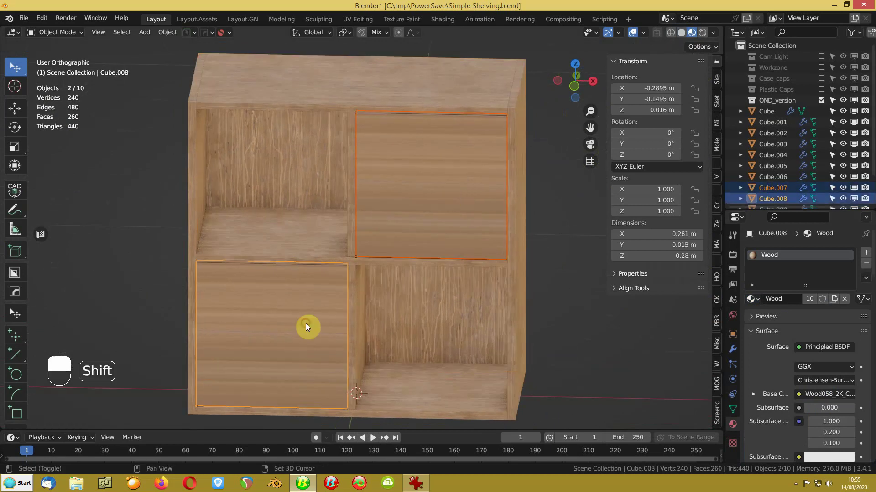
shift+click(306, 323)
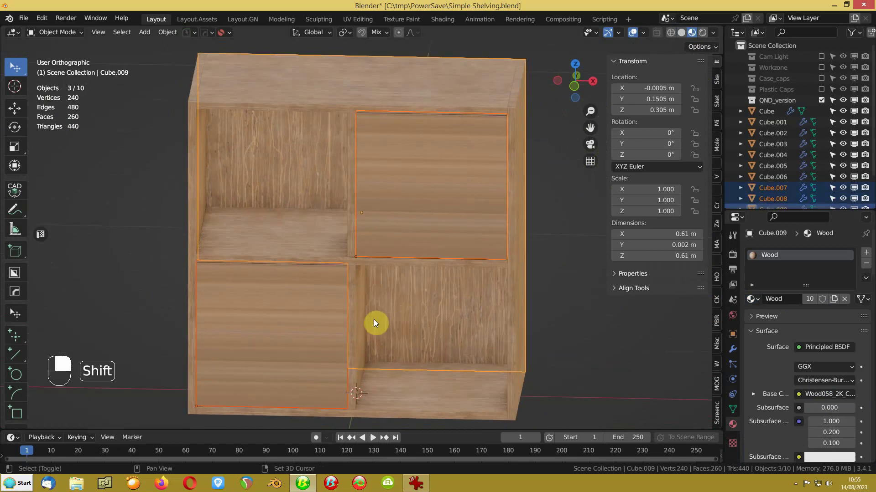
key(shift+h)
middle_drag(419, 258, 365, 286)
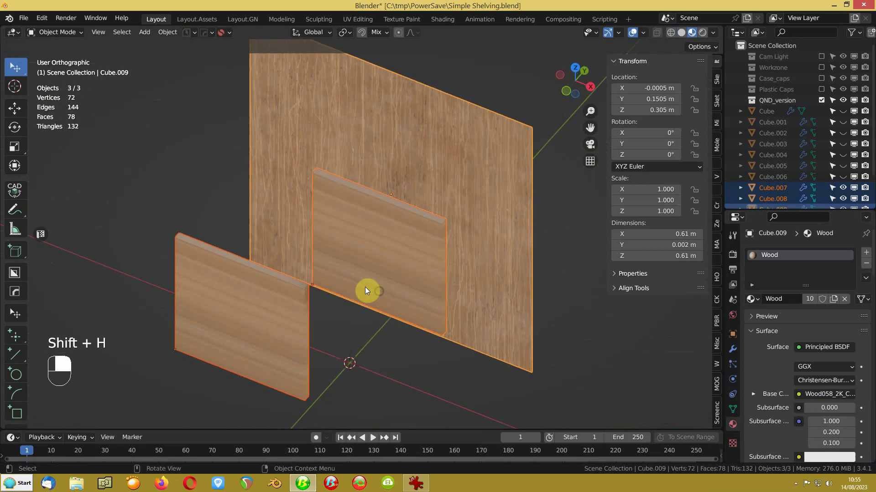
Mark the upper-right front panel's rear bottom edge, both rear vertical edges and one short bottom corner edge as seams.
click(380, 267)
key(Tab)
scroll(381, 268, up, 2)
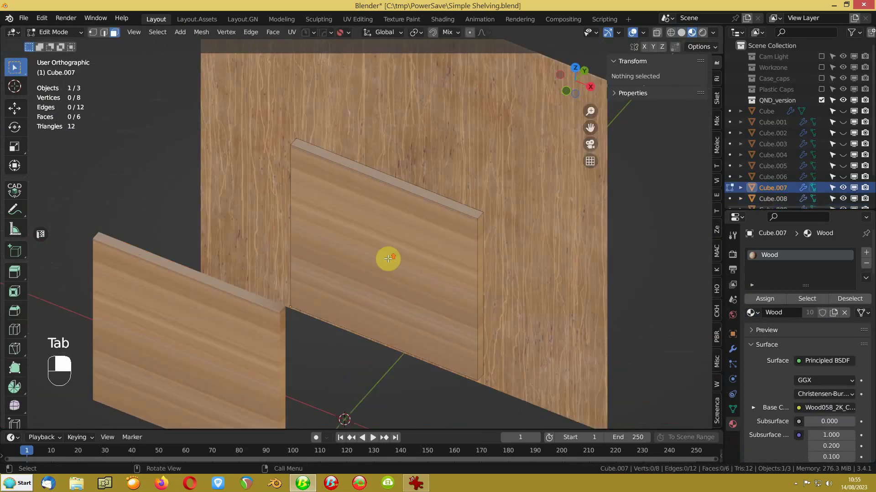
middle_drag(388, 259, 336, 225)
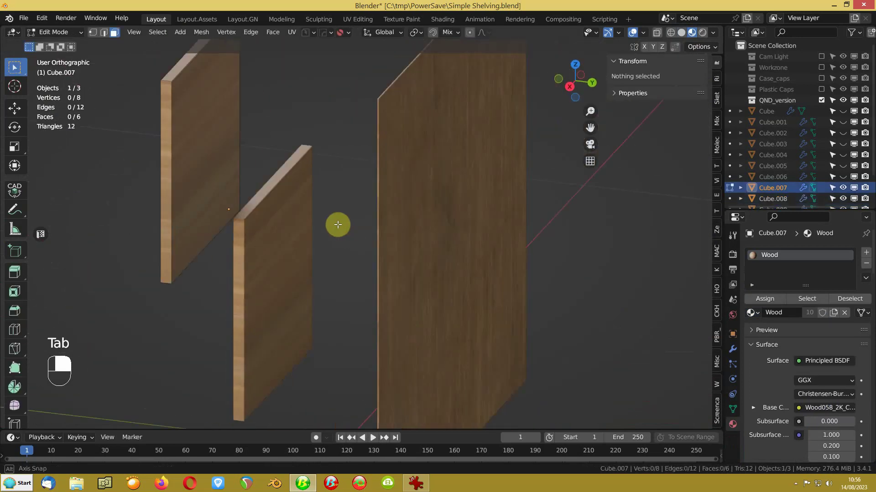
key(2)
click(200, 246)
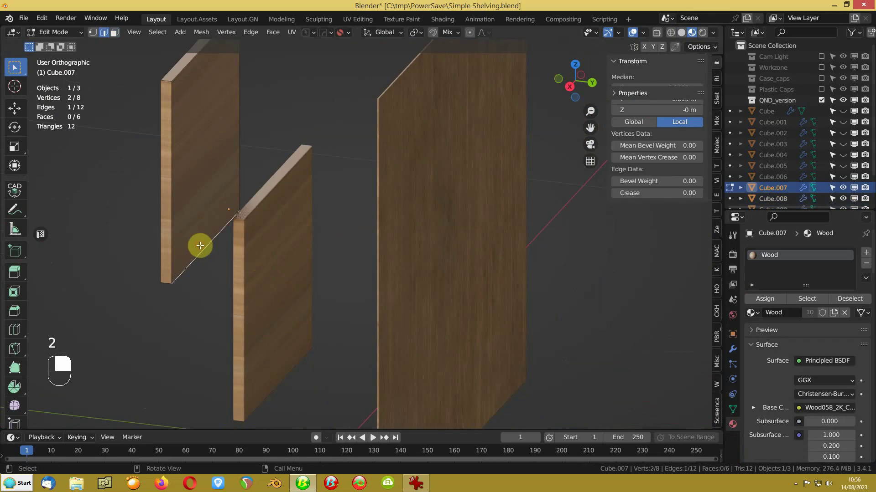
key(grave)
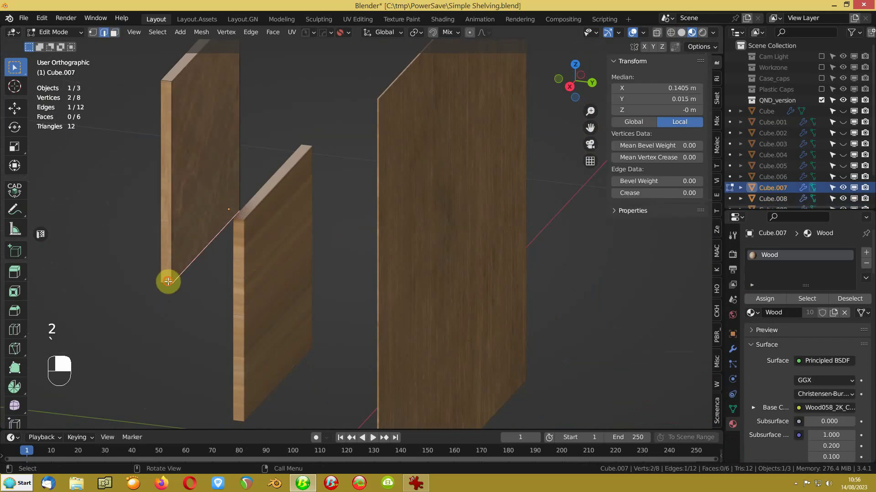
click(167, 282)
key(grave)
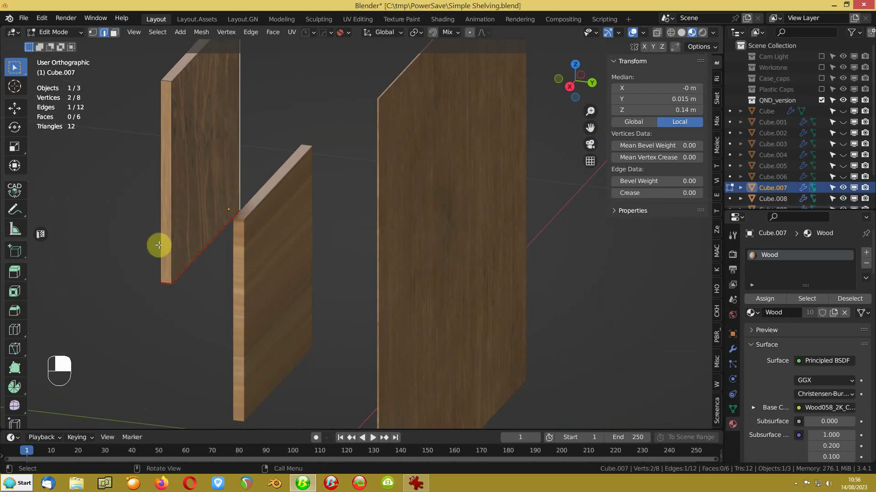
key(grave)
click(172, 228)
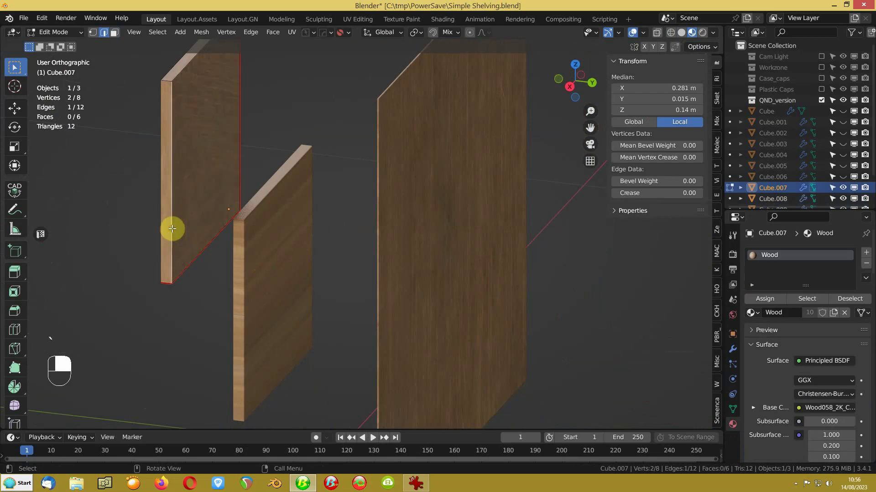
key(grave)
Mark the short bottom and top thickness edges at the opposite end of the upper-right front panel as seams.
middle_drag(250, 188, 172, 203)
key(grave)
click(493, 222)
key(grave)
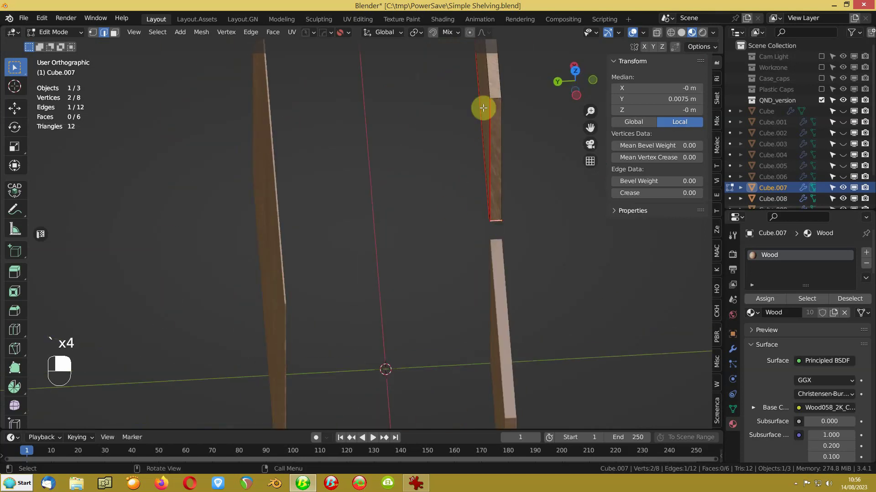
click(495, 97)
key(grave)
middle_drag(550, 214, 478, 183)
scroll(445, 203, down, 3)
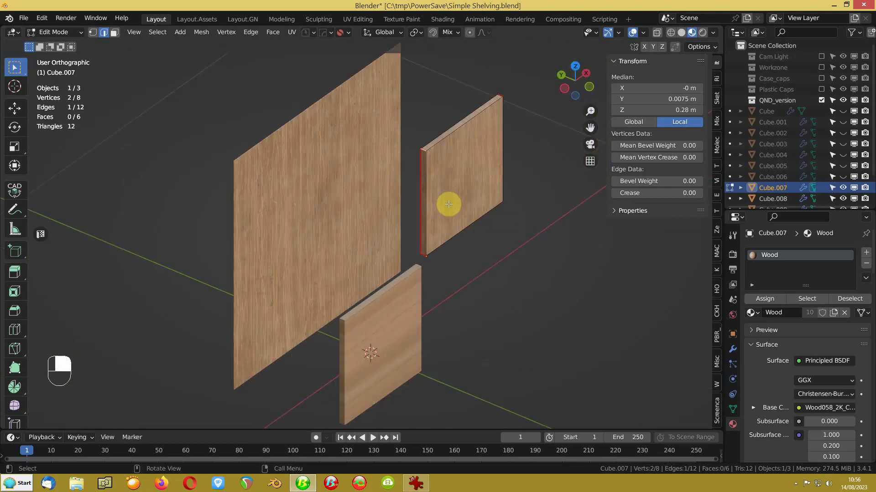
In the UV Editing workspace with Material Preview shading, enlarge all of the upper-right front panel's UV islands to about 1.4 times.
click(357, 19)
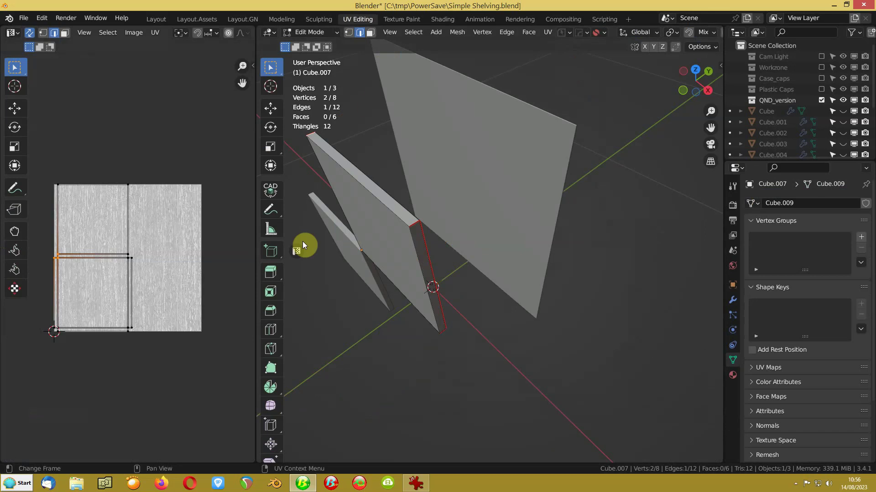
key(a)
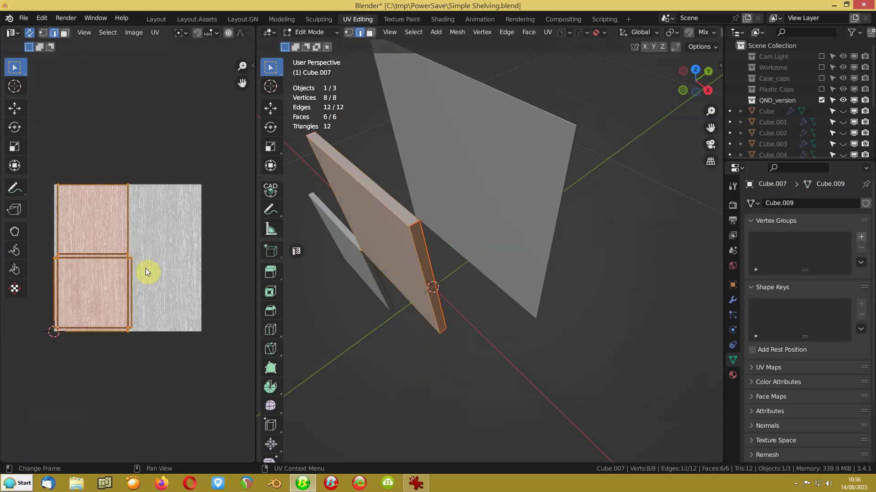
scroll(699, 38, down, 5)
scroll(699, 40, down, 4)
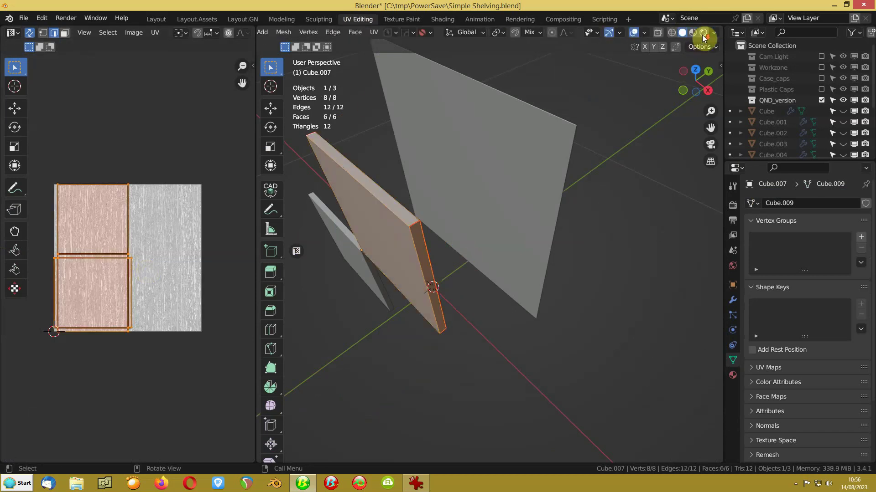
click(692, 32)
middle_drag(472, 298, 546, 247)
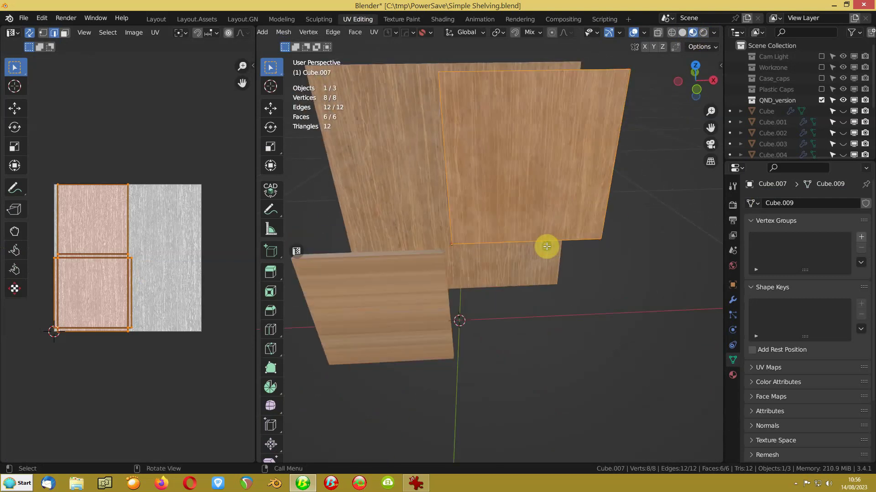
shift+middle_drag(557, 207, 554, 301)
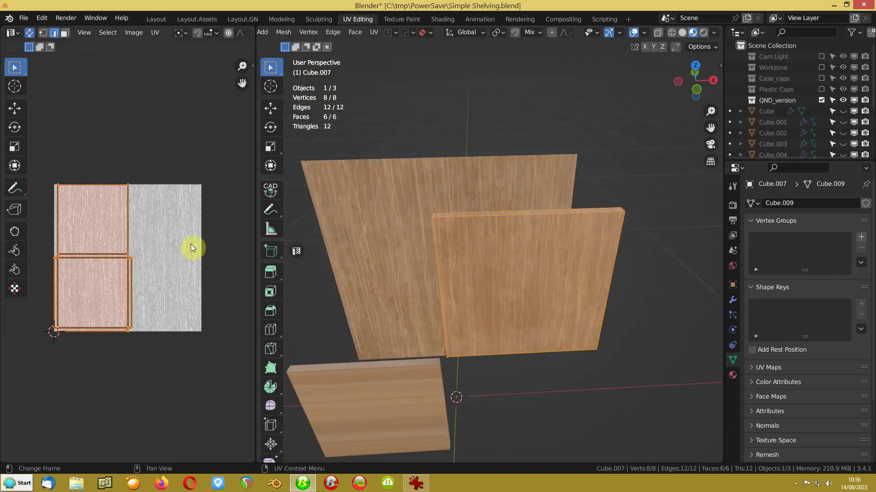
key(s)
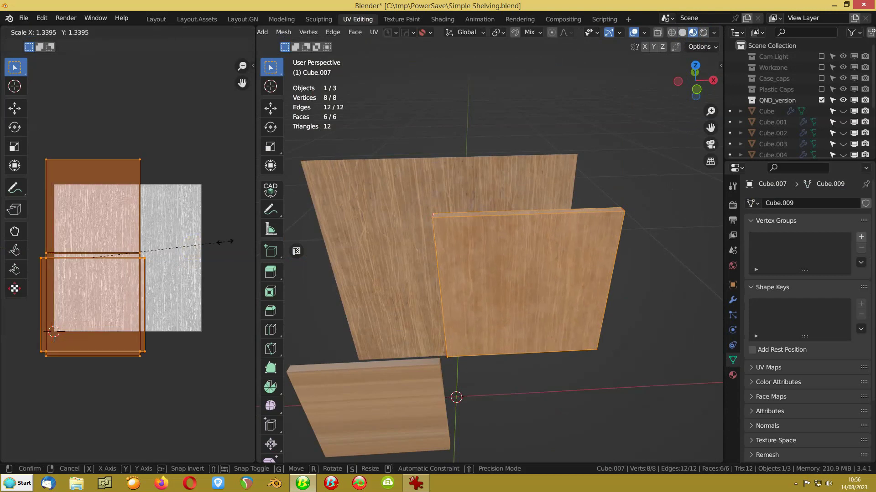
click(166, 244)
text(r)
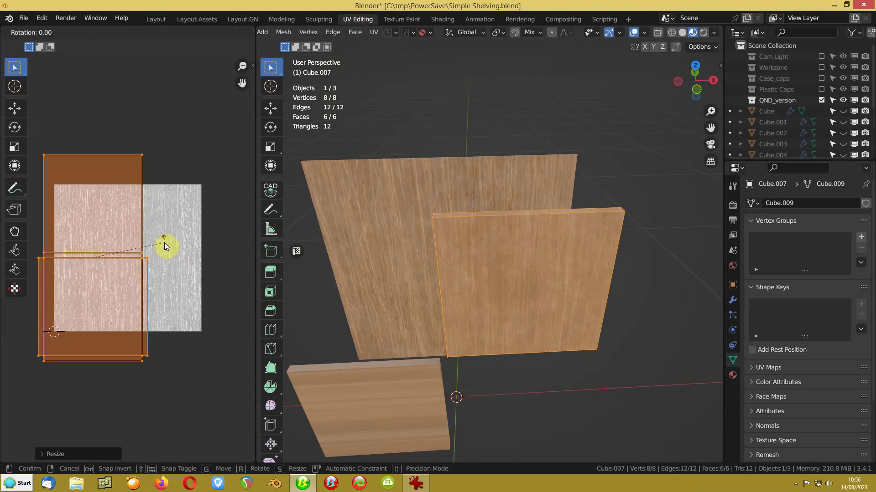
text(90)
click(164, 244)
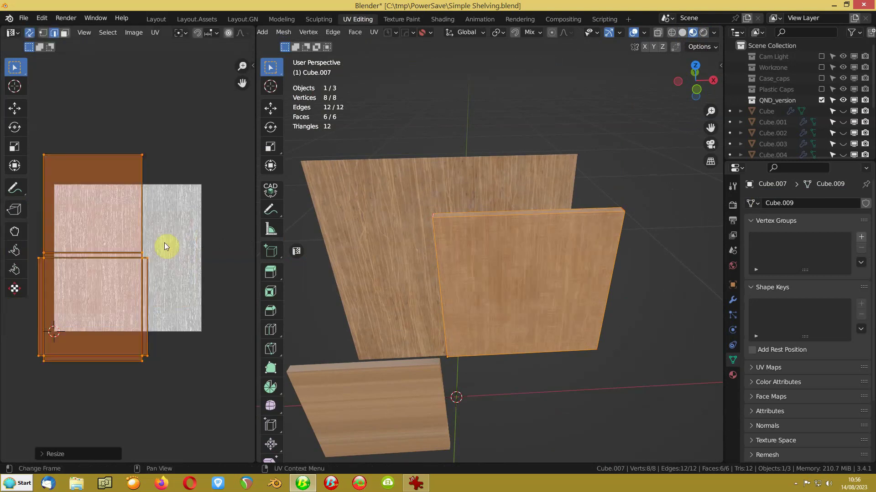
Mark the lower-left front panel's outer rear vertical edge and the short top and bottom edges at that end as seams.
click(153, 19)
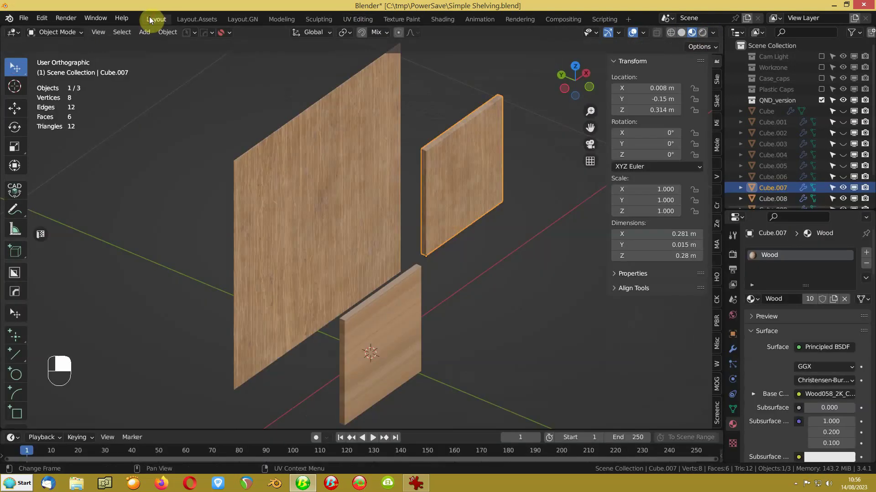
click(367, 340)
key(Tab)
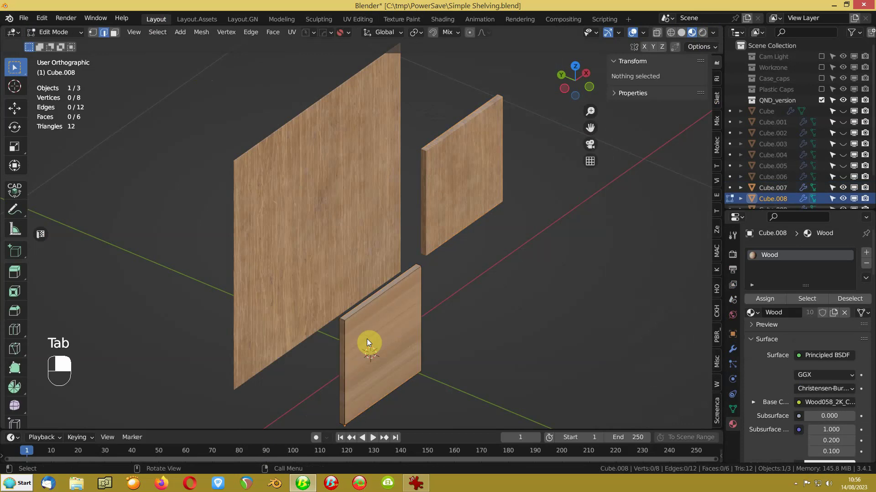
click(338, 333)
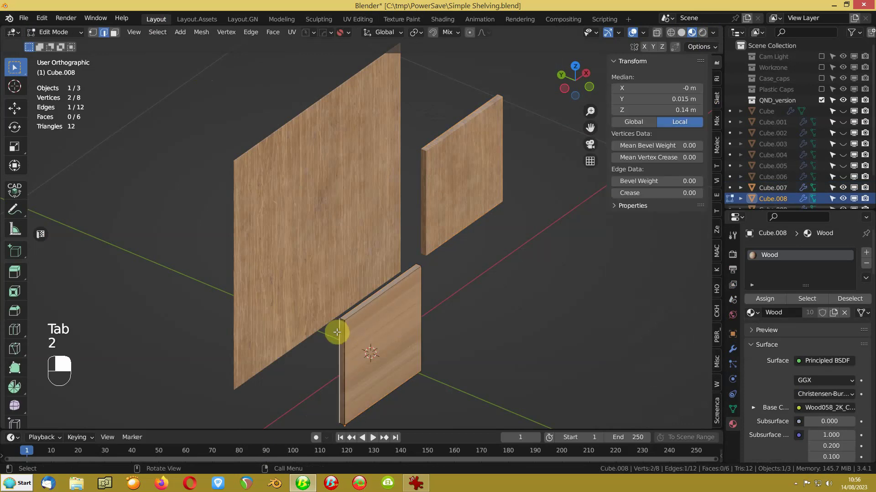
shift+click(342, 324)
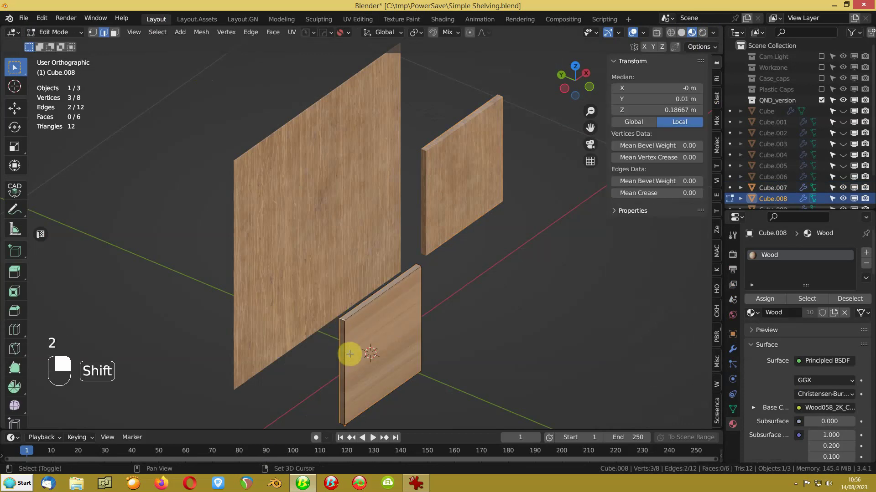
shift+click(343, 422)
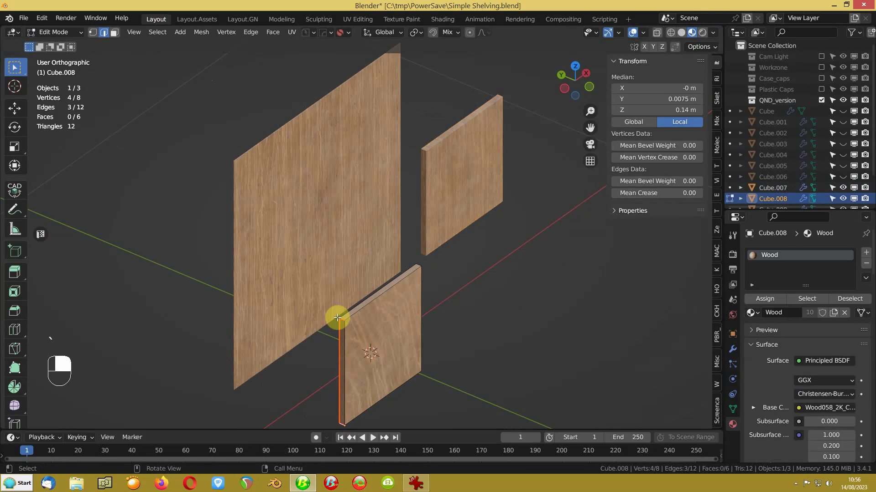
Mark the lower-left front panel's rear bottom edge and the inner end's rear vertical and short edges as seams, and leave Edit Mode.
middle_drag(336, 317, 397, 344)
click(446, 363)
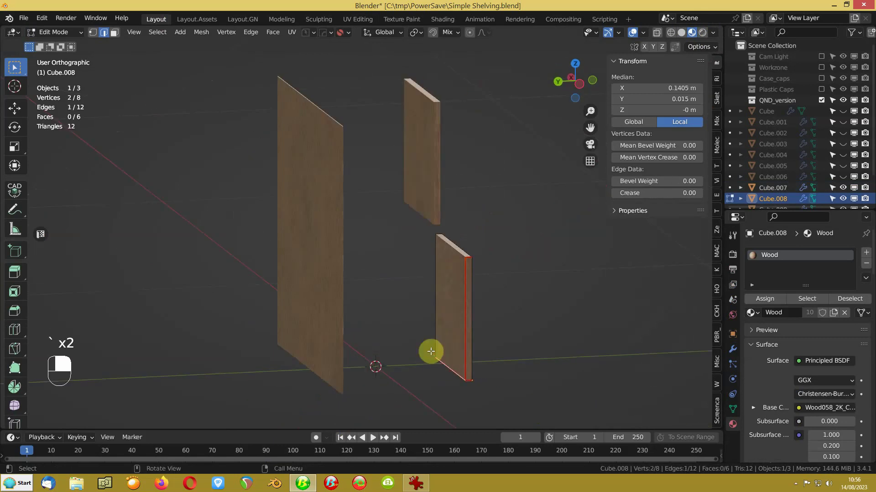
click(436, 337)
middle_drag(518, 250, 297, 249)
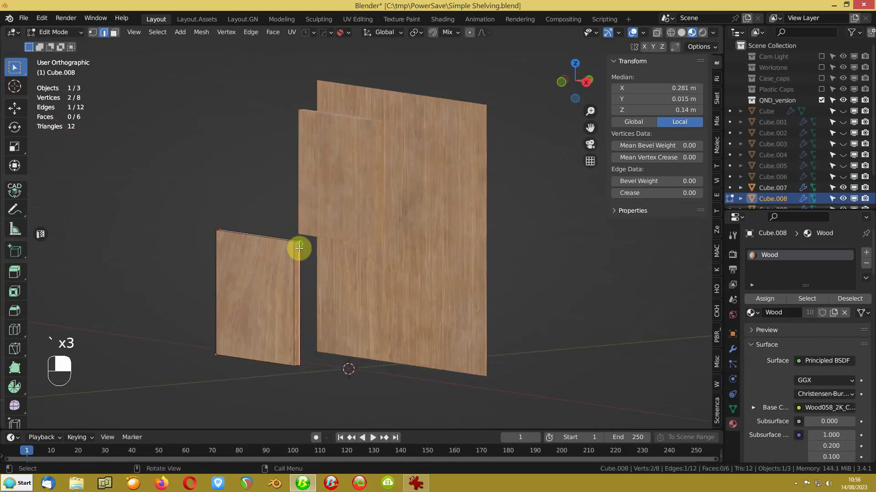
click(297, 365)
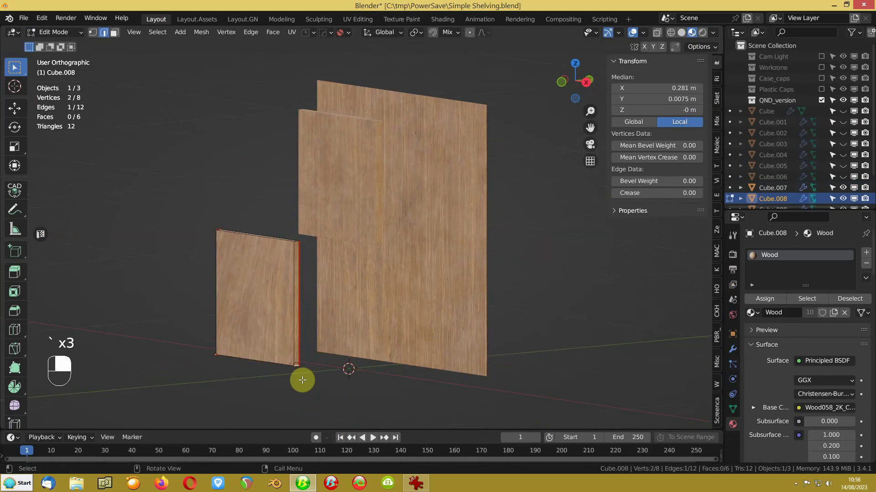
click(294, 243)
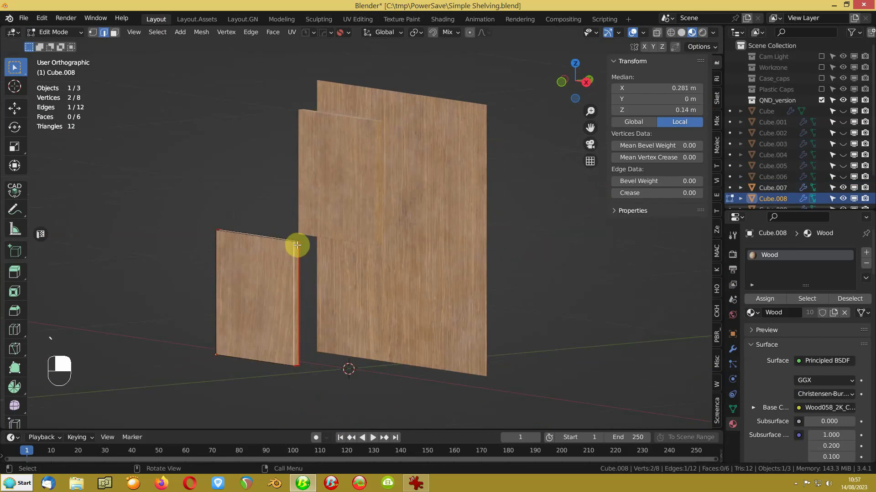
click(297, 246)
middle_drag(233, 276, 289, 224)
key(Tab)
Pack the back panel's UV islands so they fill the whole wood texture.
click(283, 218)
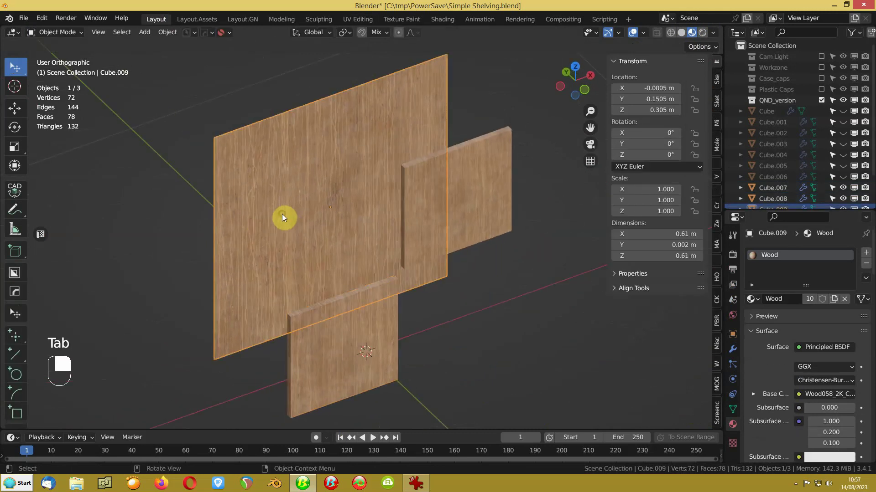
click(349, 18)
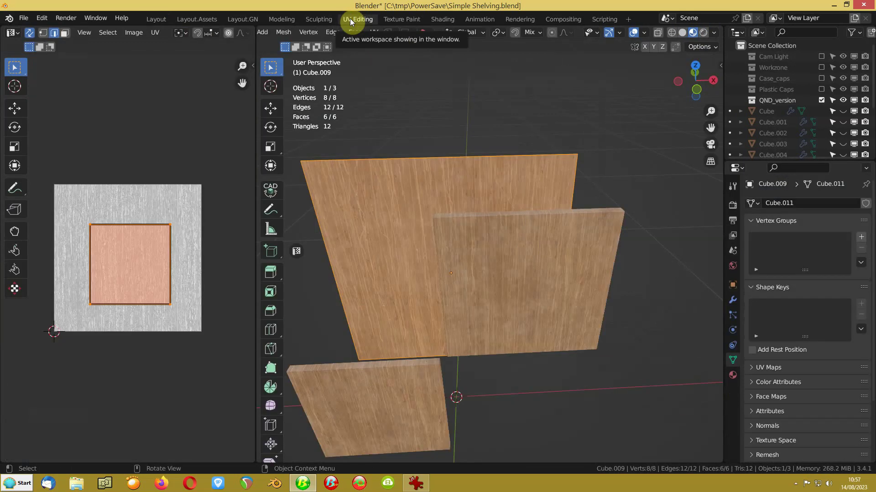
key(ctrl+p)
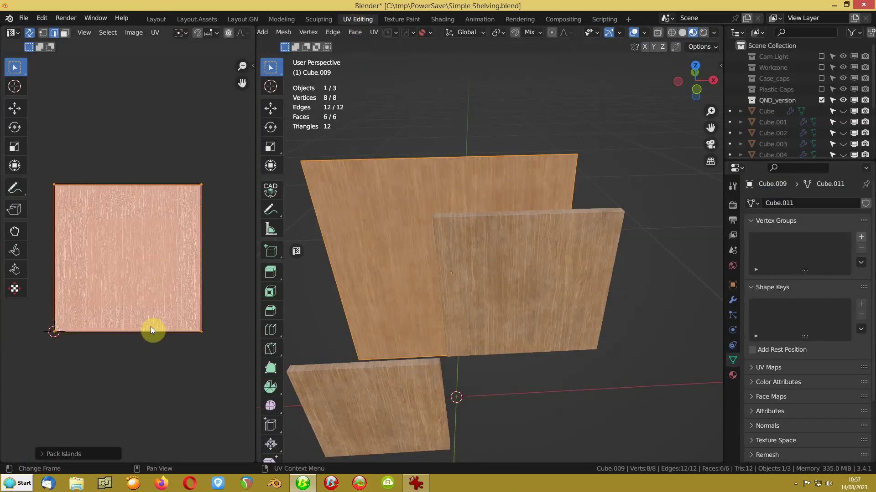
middle_drag(315, 320, 465, 278)
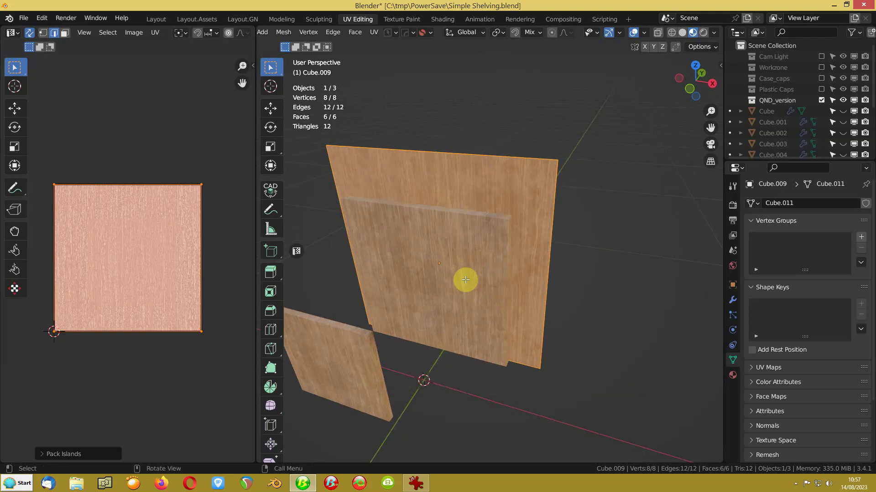
Return to the Layout workspace and unhide all objects of the shelving unit.
click(148, 20)
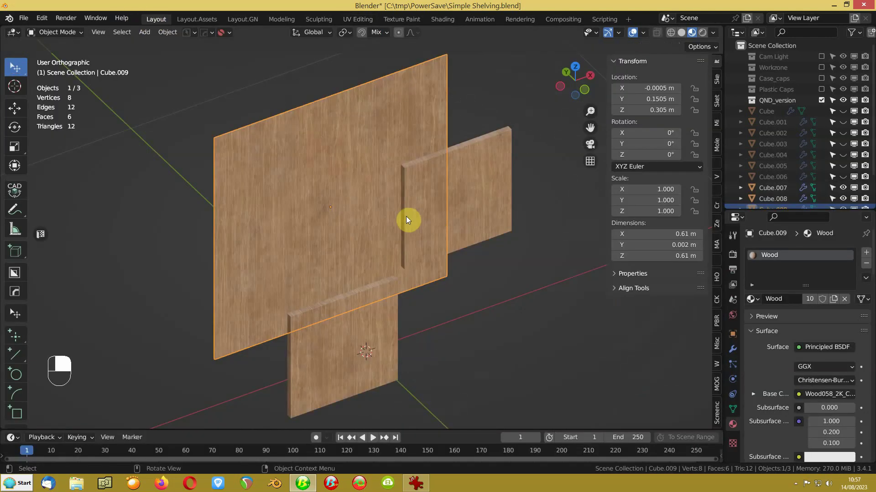
key(alt+h)
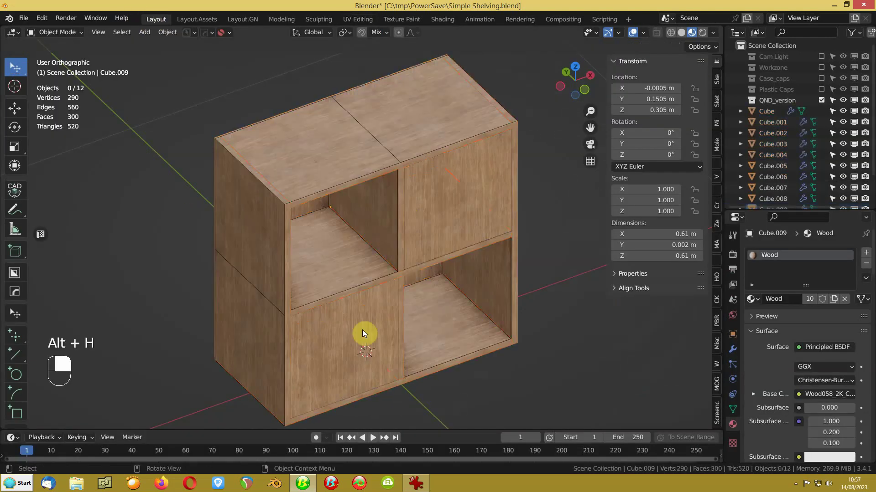
middle_drag(362, 329, 292, 337)
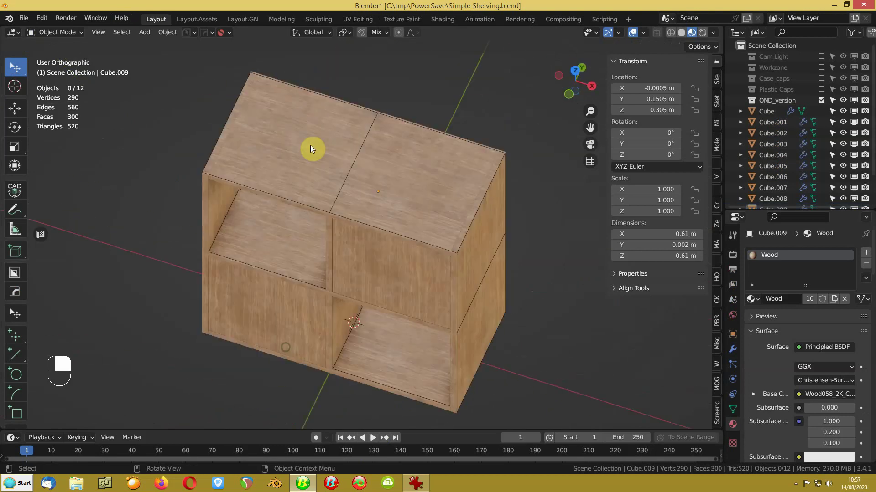
middle_drag(281, 196, 393, 237)
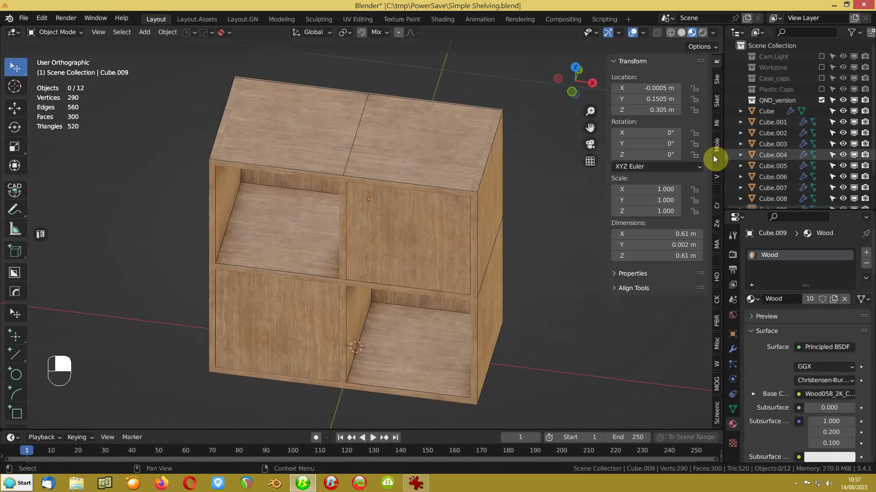
Hide the inner_sizer and SizerCube helper objects and inspect the wood grain on the shelving up close.
scroll(811, 141, down, 3)
drag(843, 198, 842, 189)
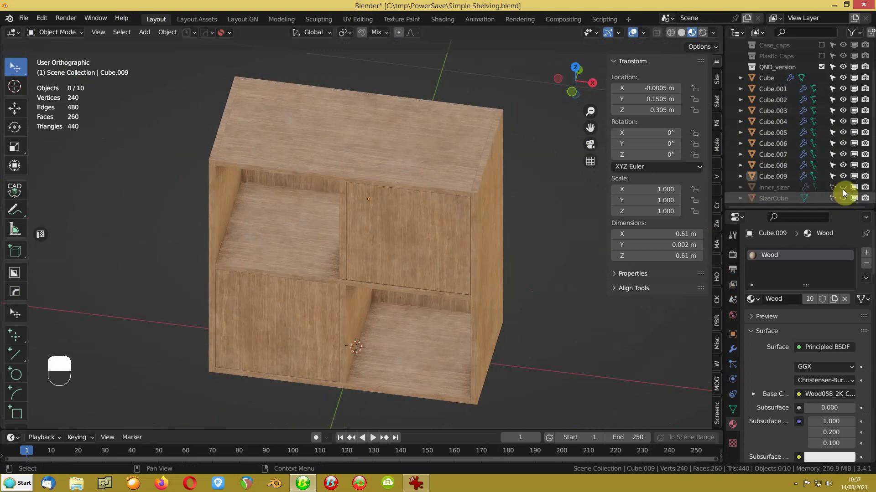
middle_drag(306, 266, 193, 197)
middle_drag(283, 221, 337, 241)
scroll(386, 262, up, 6)
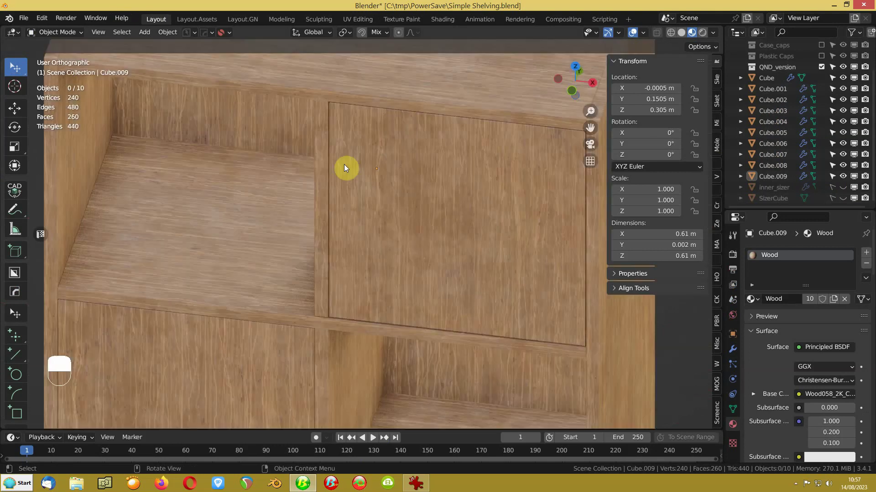
Draw a small QBlocker cylinder about 23 mm long, projecting from the upper-right front panel near its lower-left corner.
shift+middle_drag(344, 168, 300, 233)
scroll(296, 228, down, 2)
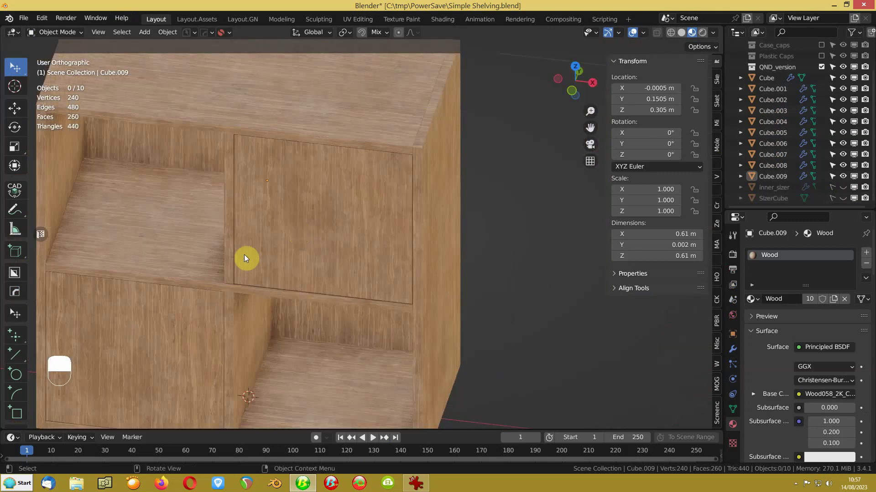
shift+middle_drag(244, 255, 295, 254)
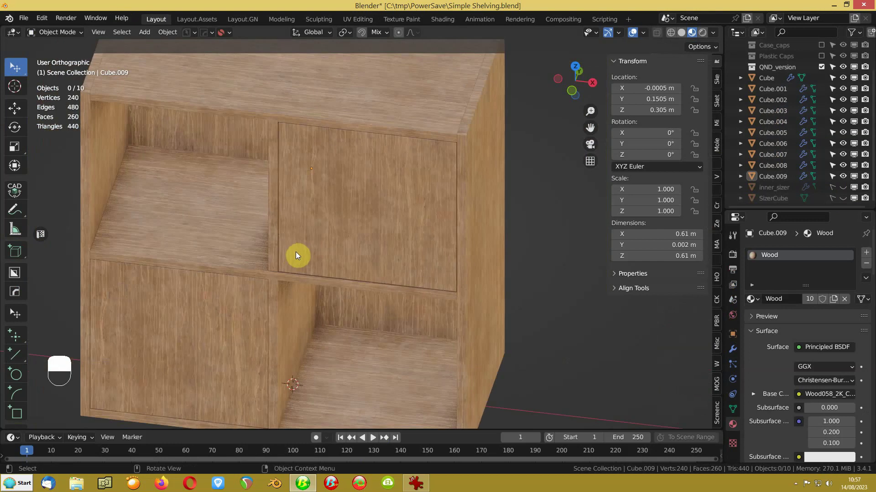
key(shift+a)
mouse_move(273, 203)
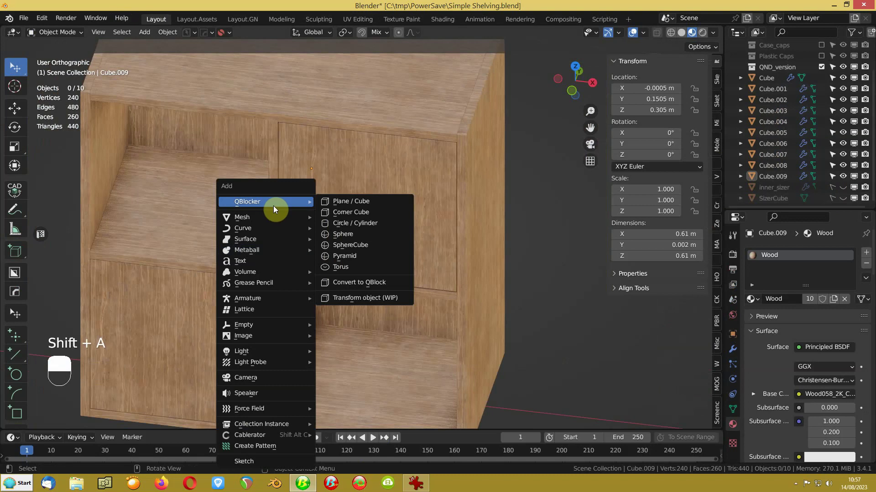
click(346, 222)
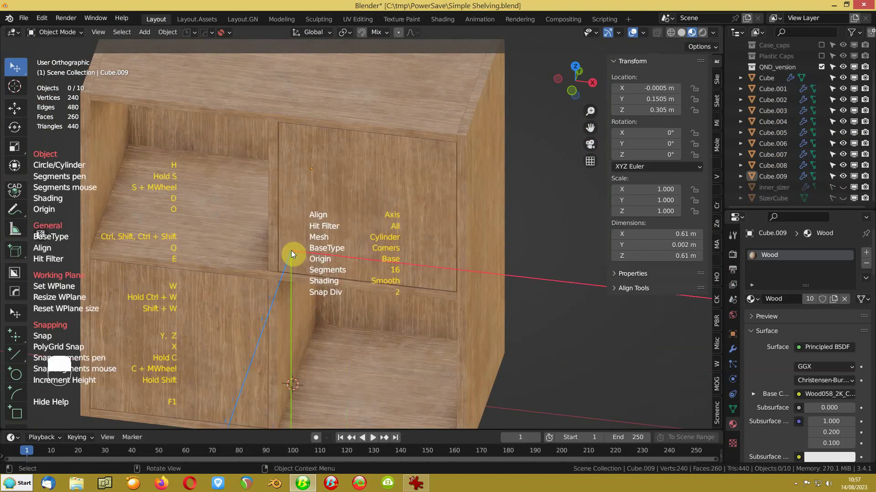
shift+drag(291, 250, 298, 255)
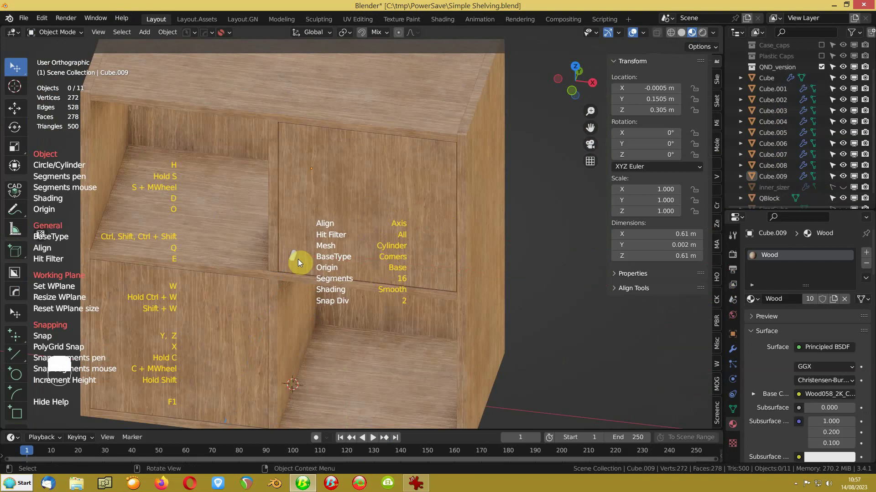
click(299, 263)
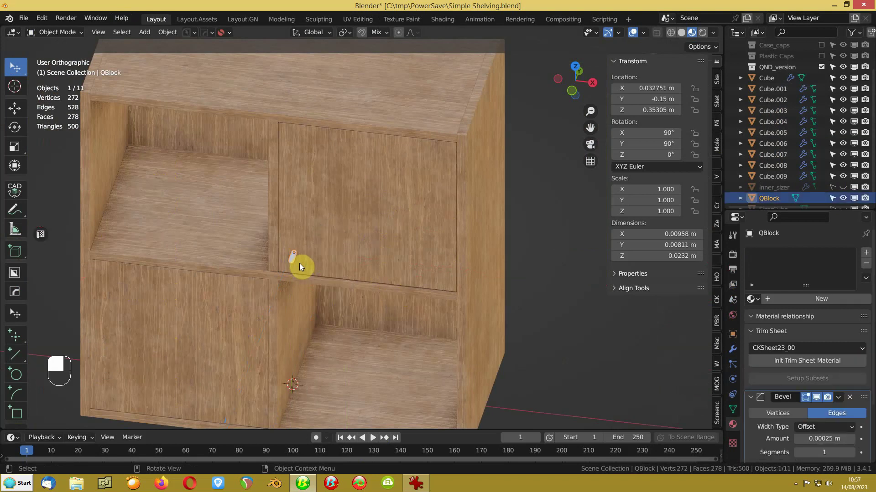
Scale the cylinder by about 2.784 on all axes except Y, and apply its rotation and scale.
key(s)
key(shift+y)
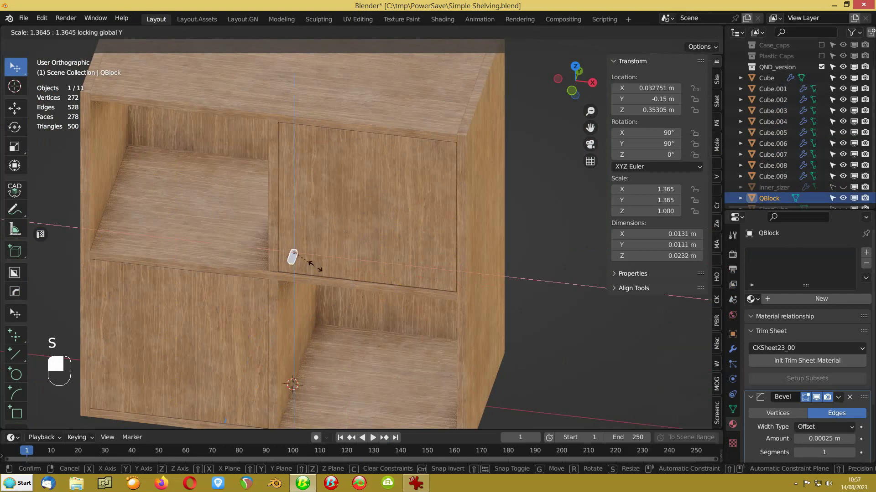
click(335, 269)
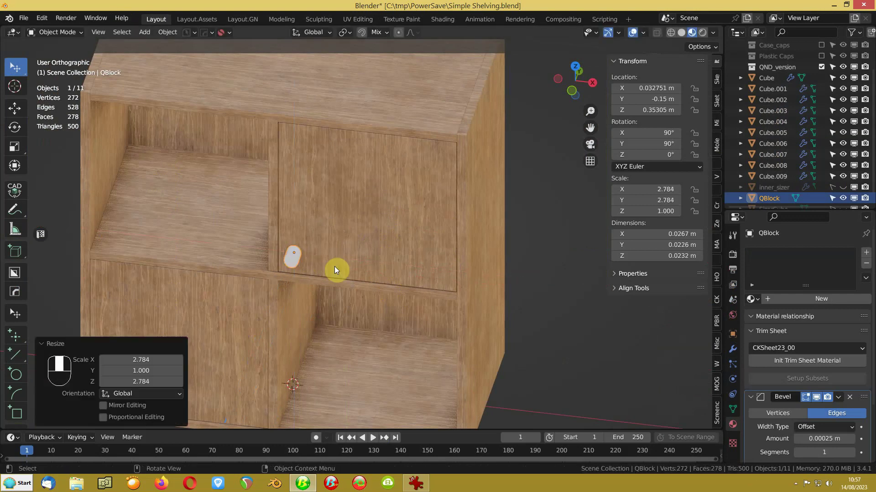
key(ctrl+a)
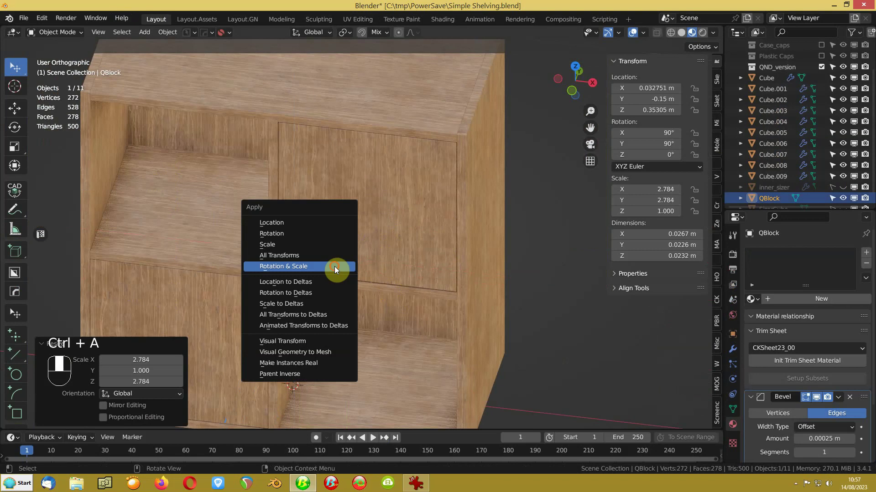
click(335, 269)
Copy the cylinder's X dimension into its Z dimension, making Z 0.0226 m, and apply the scale.
key(KP_Decimal)
scroll(300, 258, down, 5)
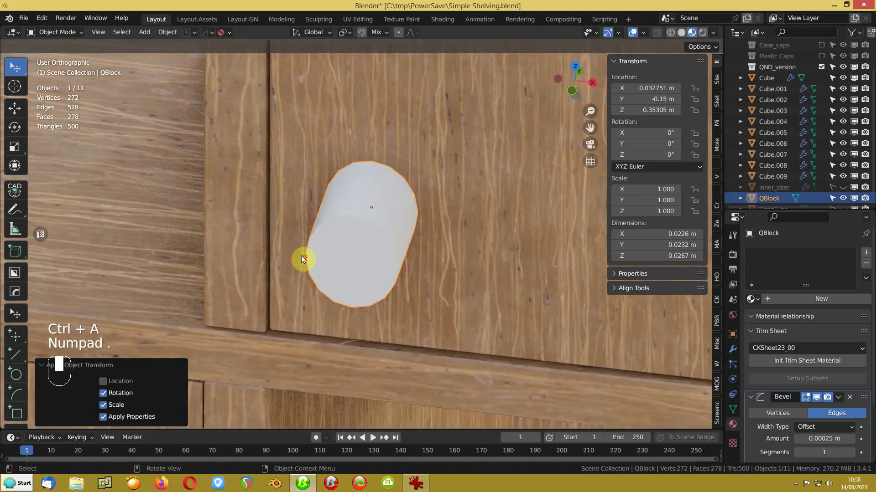
middle_drag(301, 256, 379, 210)
key(Tab)
key(Tab)
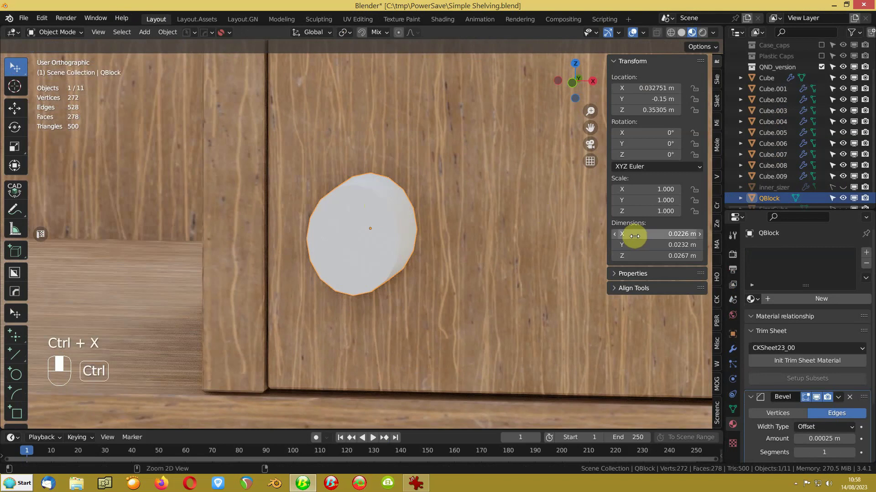
key(ctrl+c)
key(ctrl+v)
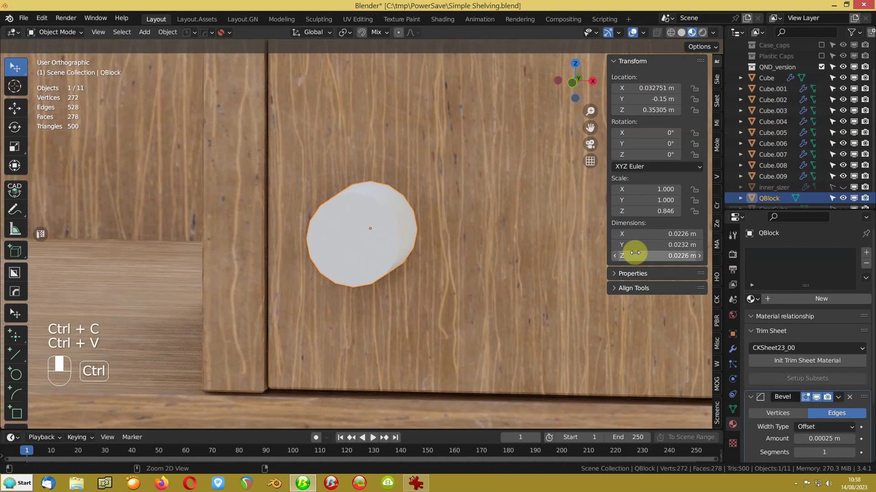
key(ctrl+a)
click(438, 179)
Select both end faces of the cylinder in Edit Mode and subdivide them with 2 cuts.
middle_drag(368, 240, 351, 262)
key(Tab)
click(346, 251)
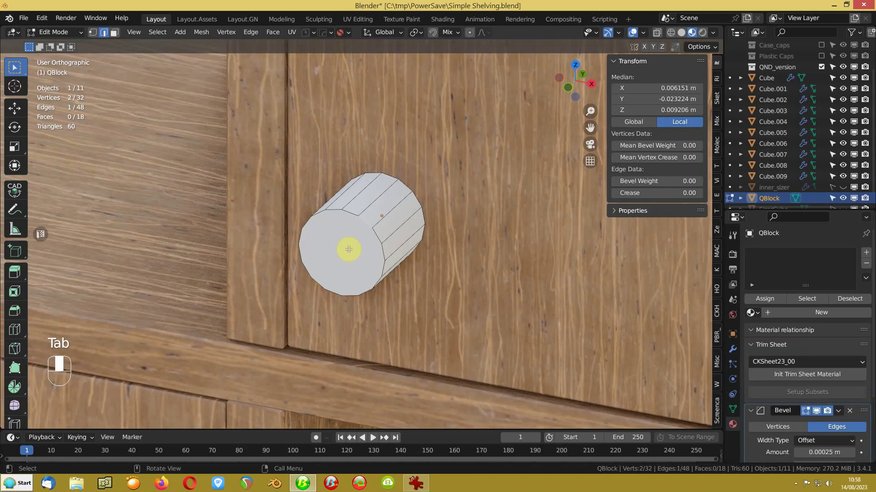
key(3)
click(349, 250)
middle_drag(349, 250, 313, 207)
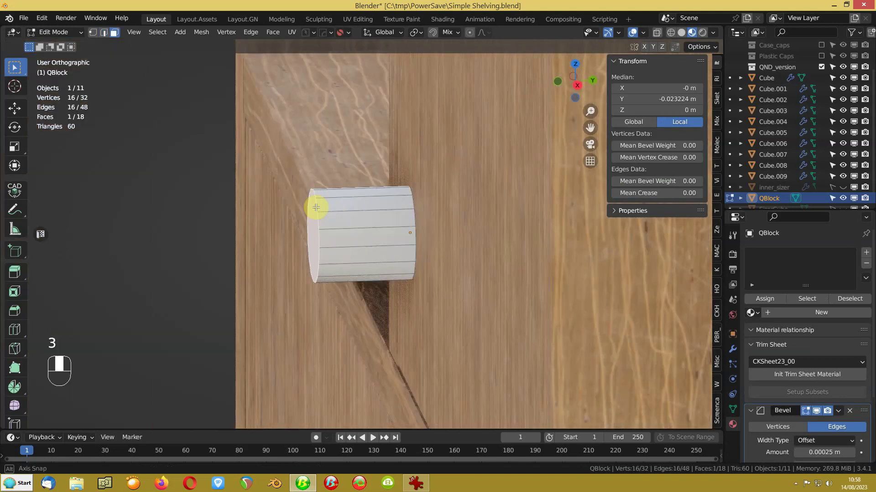
key(shift+z)
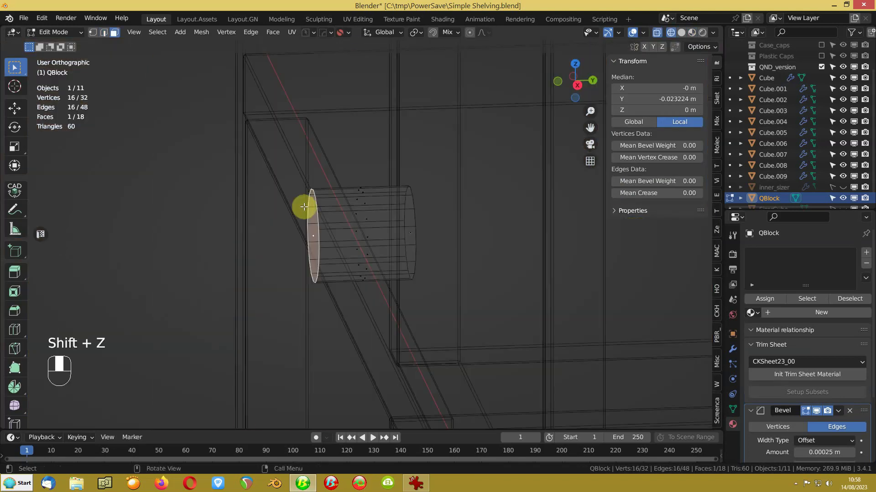
shift+click(409, 231)
middle_drag(409, 231, 314, 214)
right_click(199, 181)
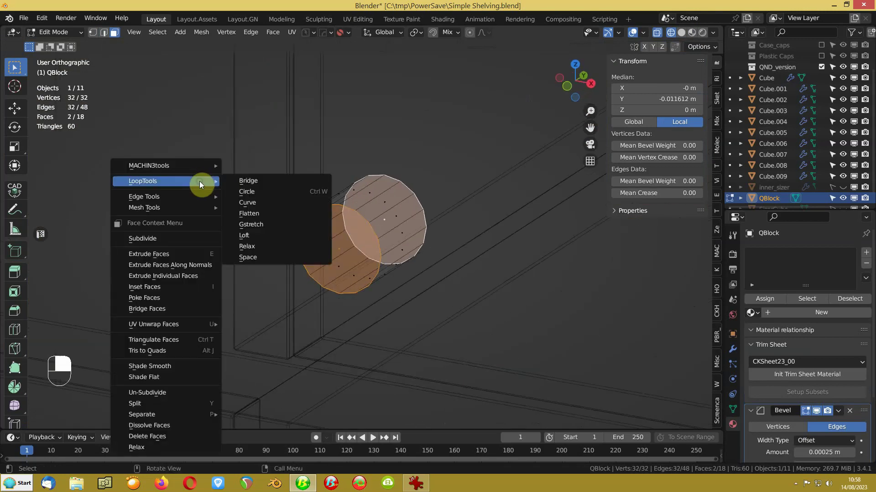
click(166, 239)
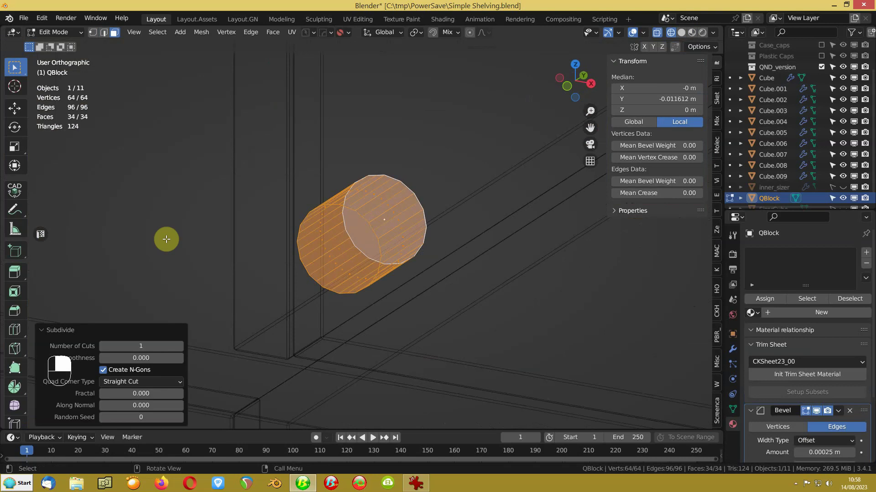
click(181, 349)
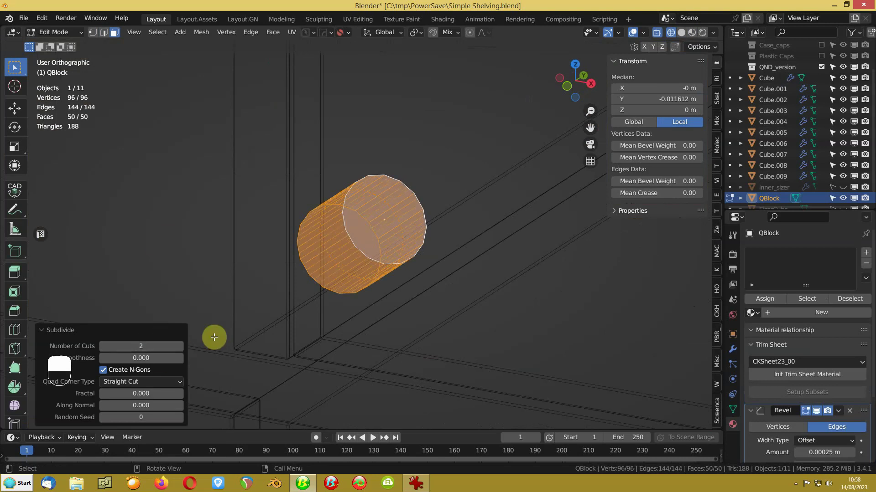
Round both end faces with LoopTools Circle, and return to Object Mode in the textured view.
click(335, 247)
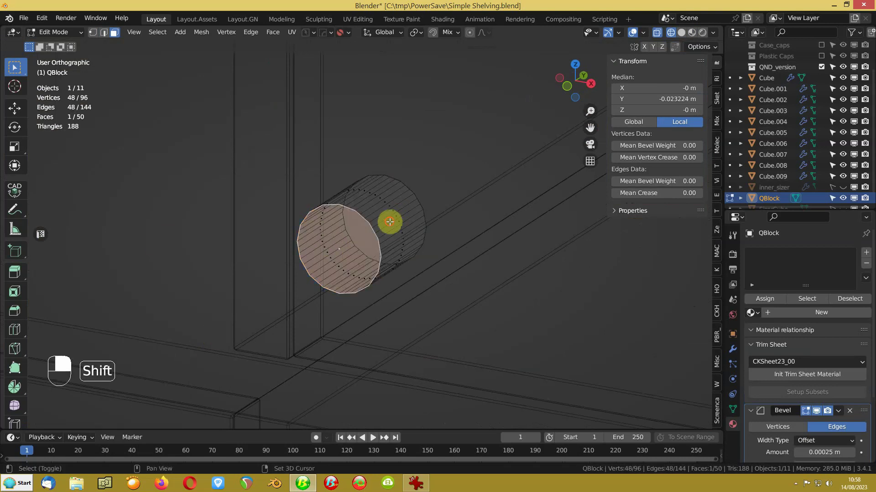
shift+click(389, 220)
right_click(269, 191)
mouse_move(269, 191)
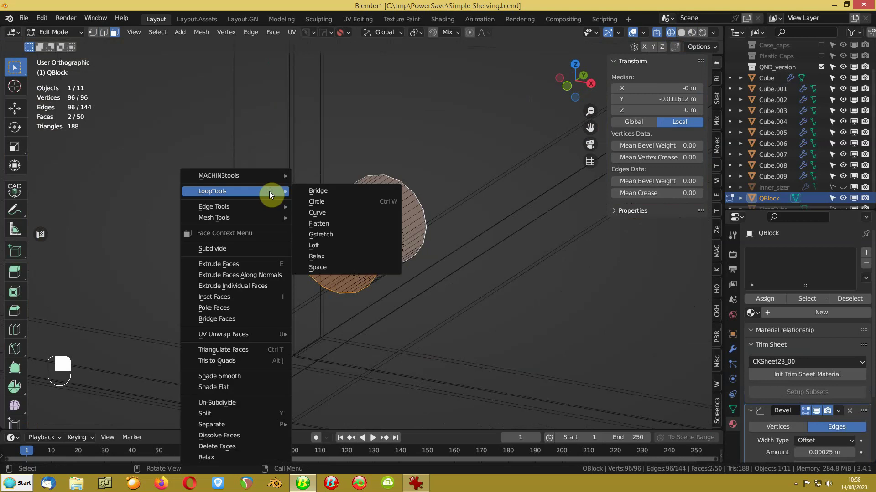
click(301, 199)
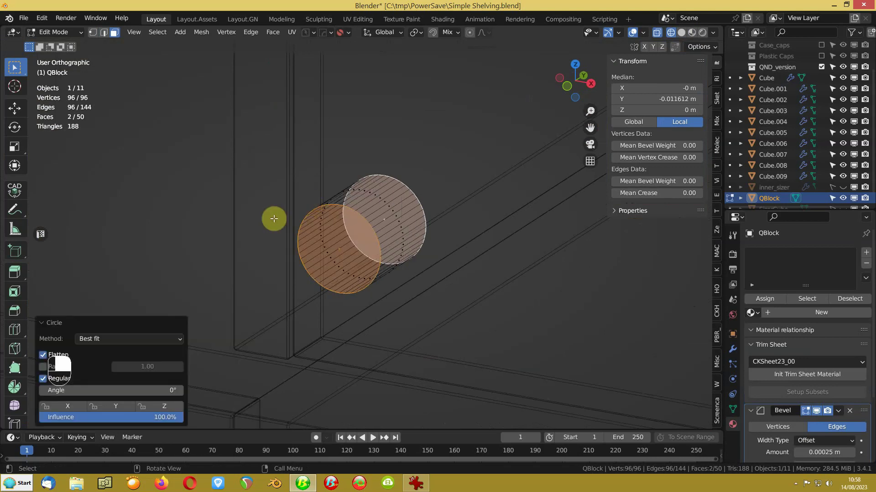
key(Tab)
key(shift+z)
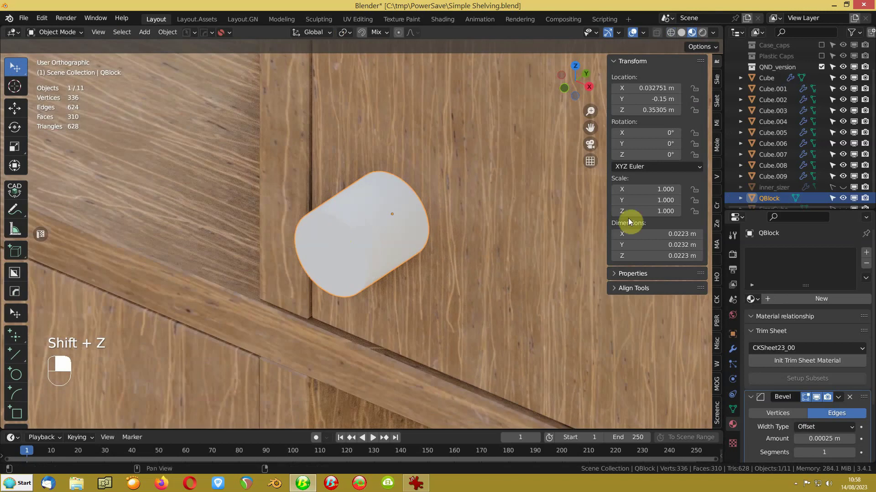
Create a new material named doorhandle for the cylinder.
click(783, 299)
click(785, 300)
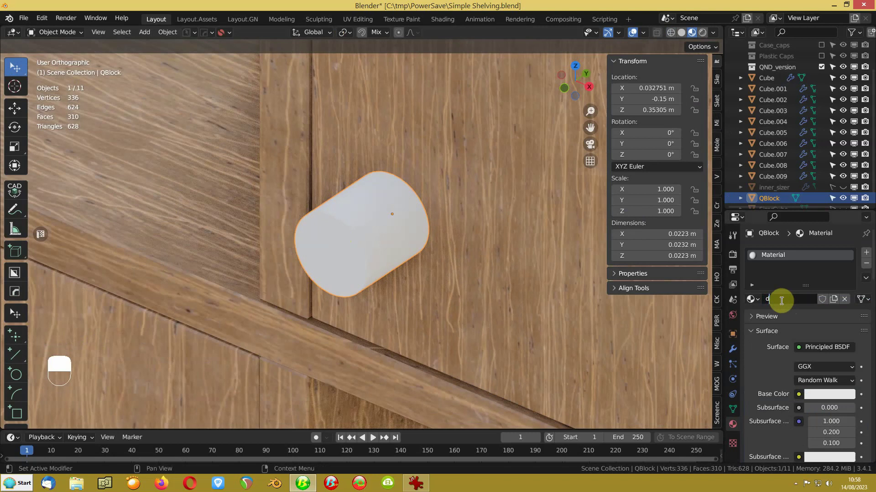
scroll(793, 304, down, 5)
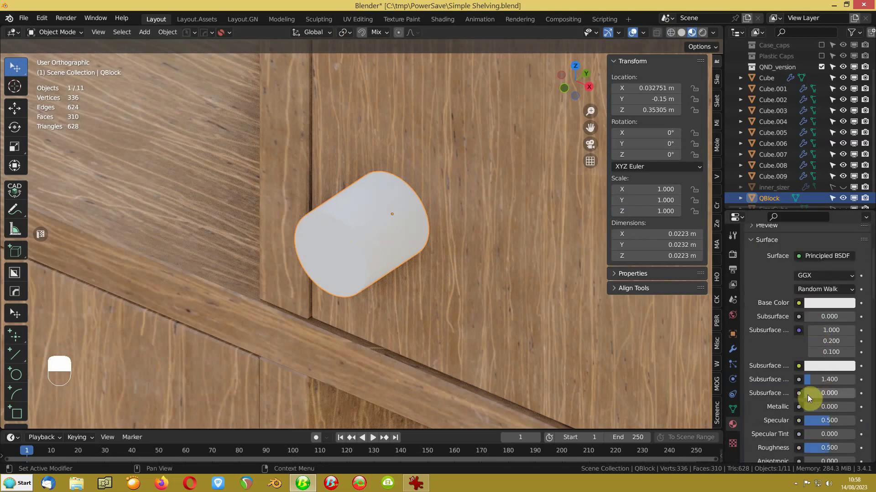
Set the doorhandle material to Metallic 1.000 and Roughness 0.350, and darken its base colour to value 0.523.
drag(808, 408, 859, 413)
scroll(778, 355, down, 5)
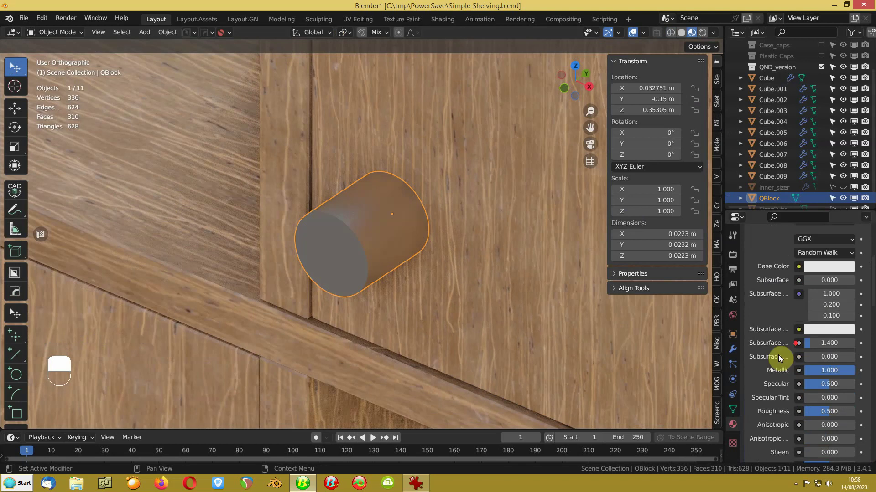
drag(827, 357, 816, 357)
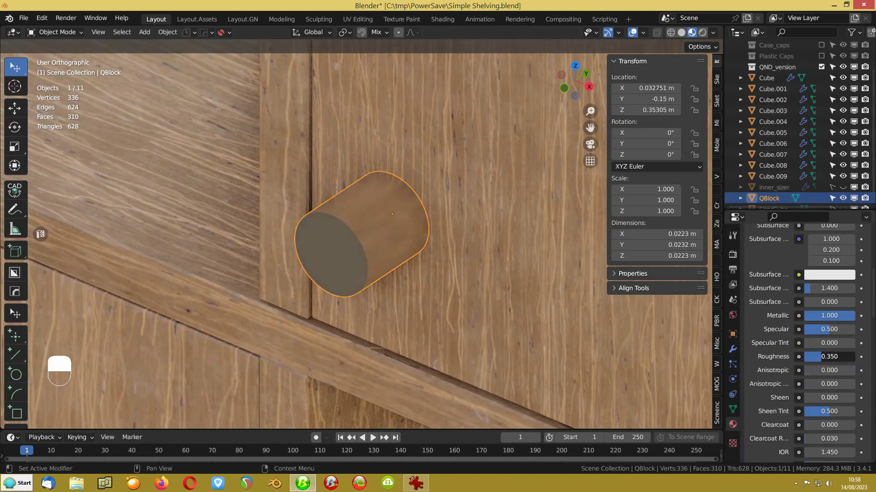
scroll(809, 326, up, 6)
click(824, 322)
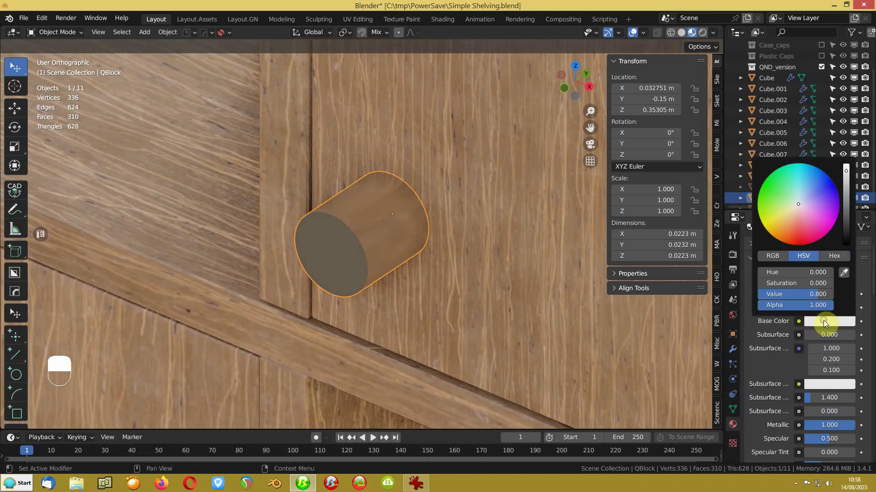
drag(847, 171, 846, 184)
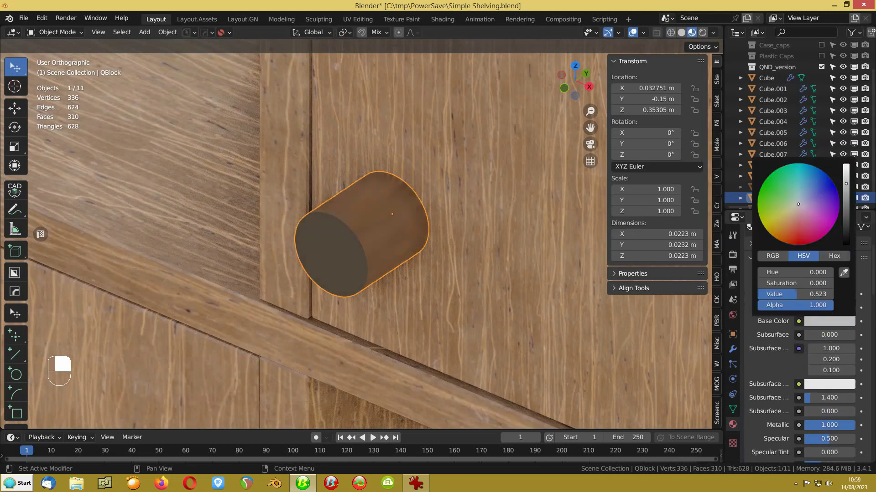
Open the handle's mesh for editing with only its front end face selected, and save the file.
key(Tab)
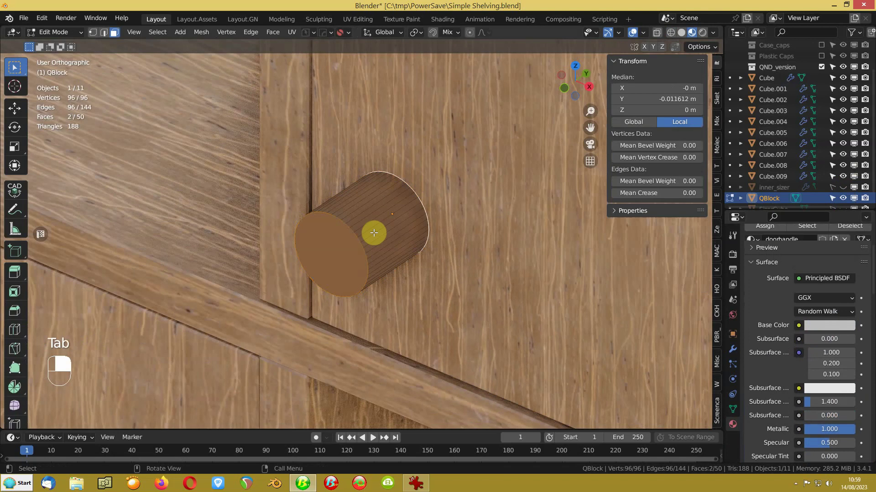
mouse_move(344, 253)
middle_down()
mouse_move(366, 252)
mouse_move(351, 250)
middle_up()
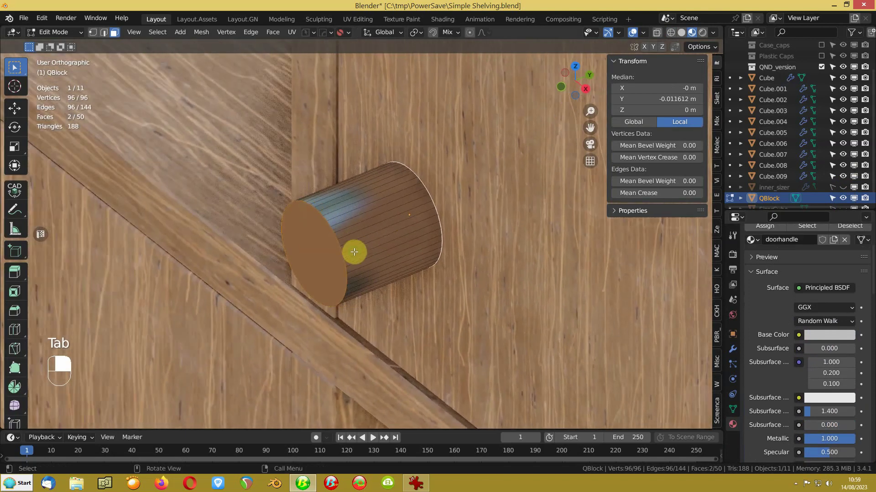
shift+click(318, 250)
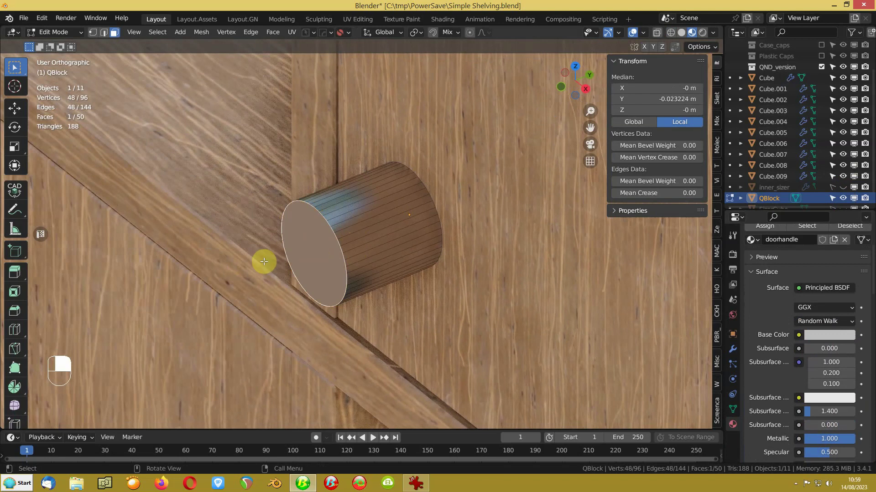
key(ctrl+s)
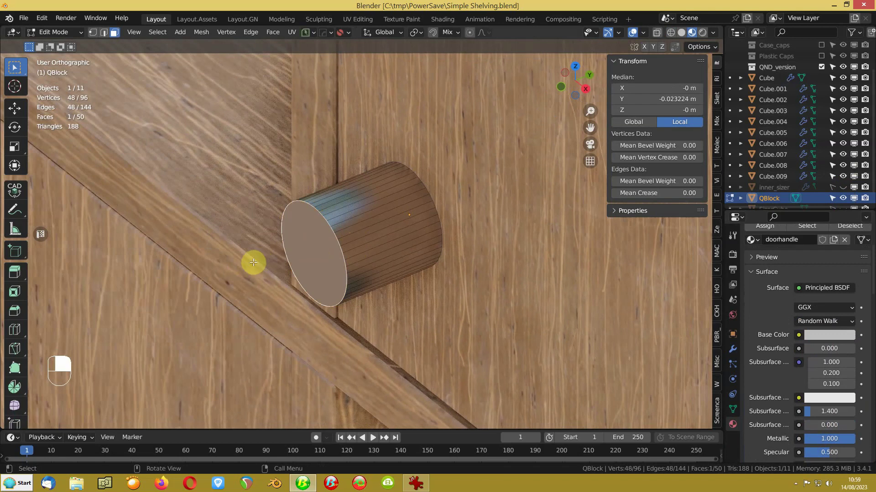
Slim the whole handle mesh by scaling it to about 0.6 on all axes except Y.
key(a)
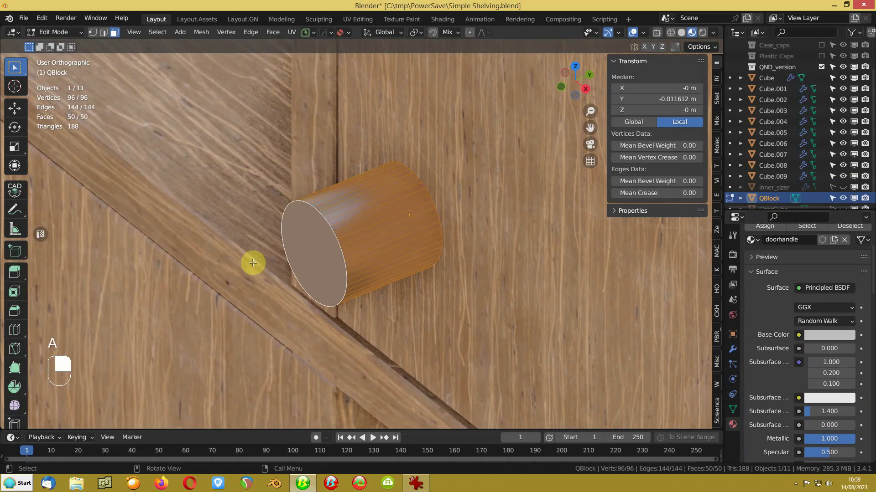
key(s)
key(shift+x)
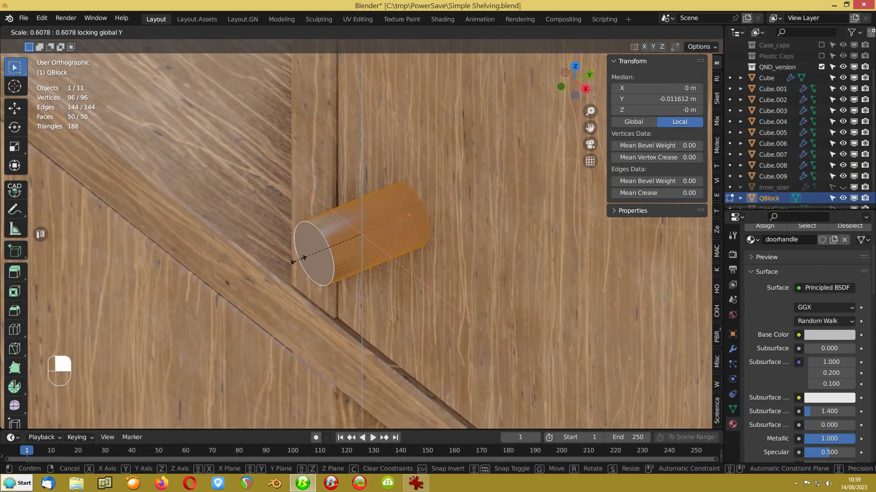
click(307, 255)
Scale the handle's front face up to 1.799 and bevel its rim with 6 segments, 0.00114 m wide.
key(3)
click(307, 255)
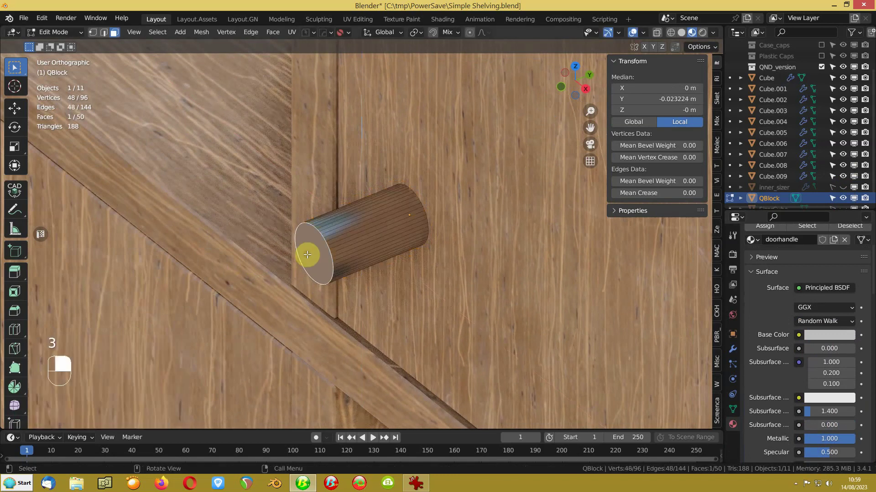
key(s)
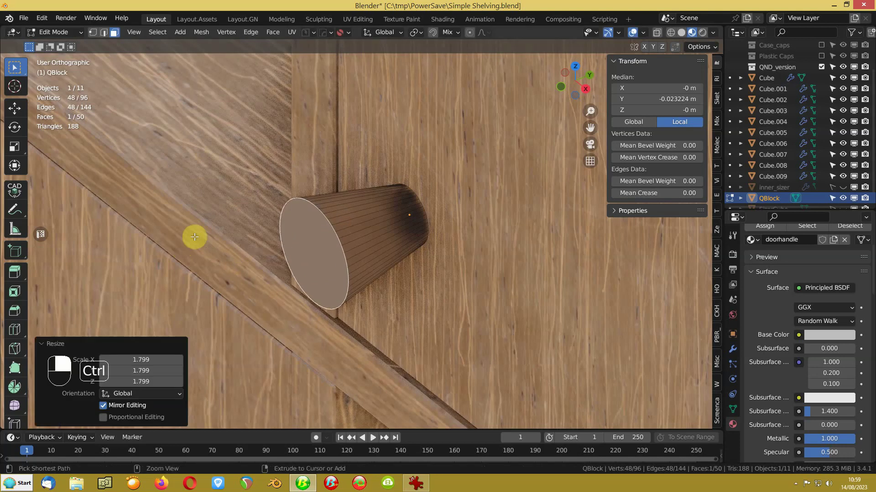
key(ctrl+b)
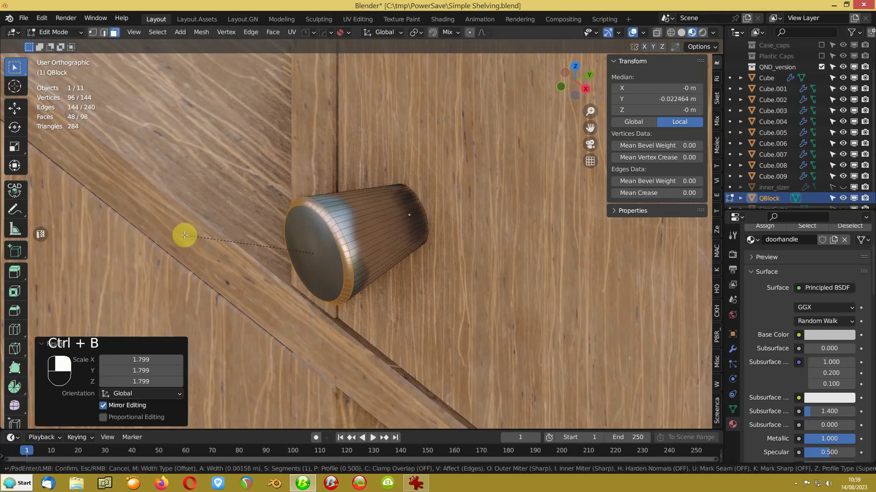
scroll(184, 235, up, 5)
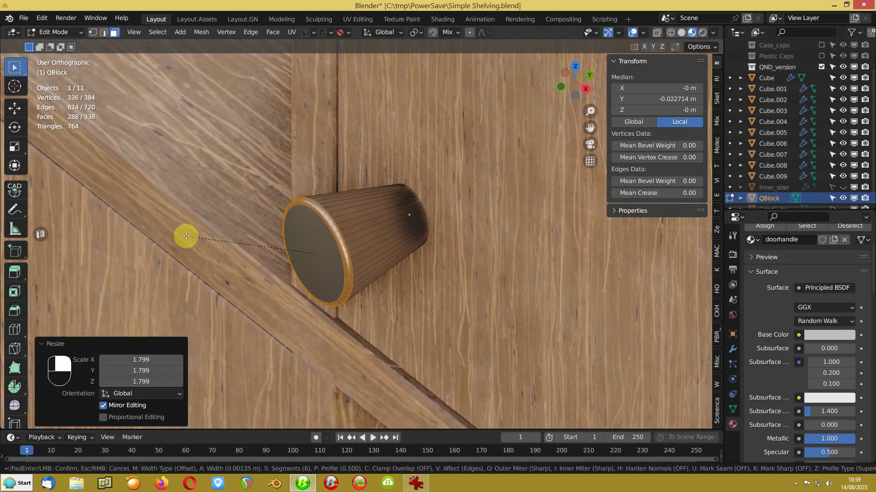
click(186, 237)
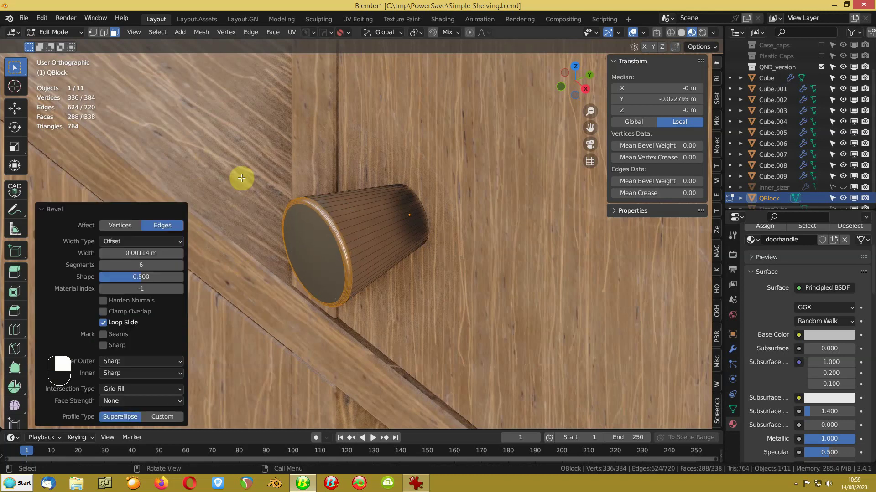
Select the boundary loops of the bevelled front rim and mark those edges sharp.
click(157, 32)
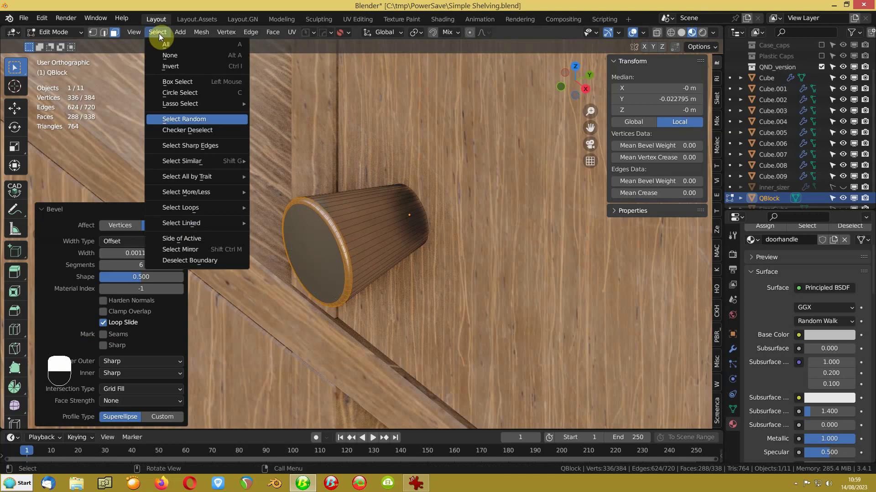
mouse_move(173, 208)
click(288, 245)
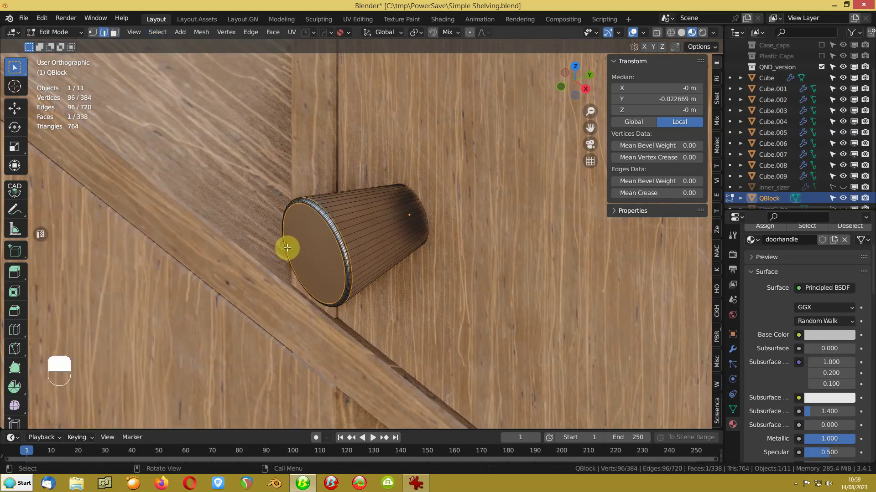
key(ctrl+e)
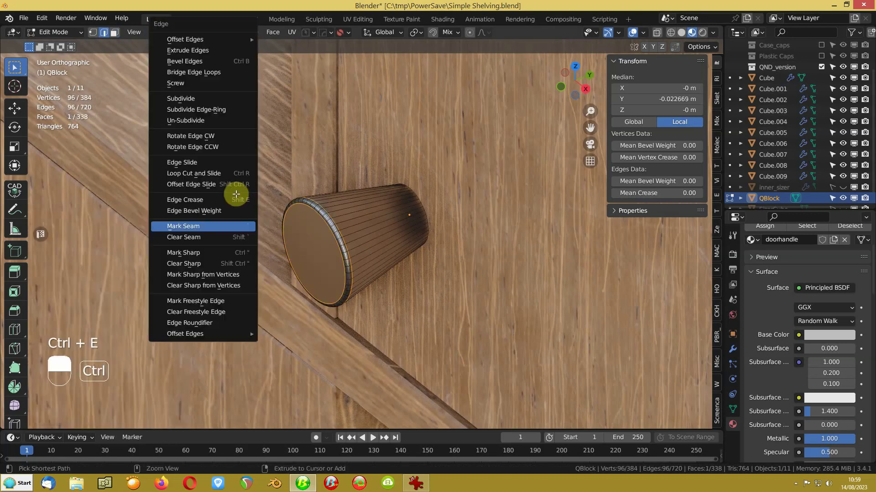
click(204, 255)
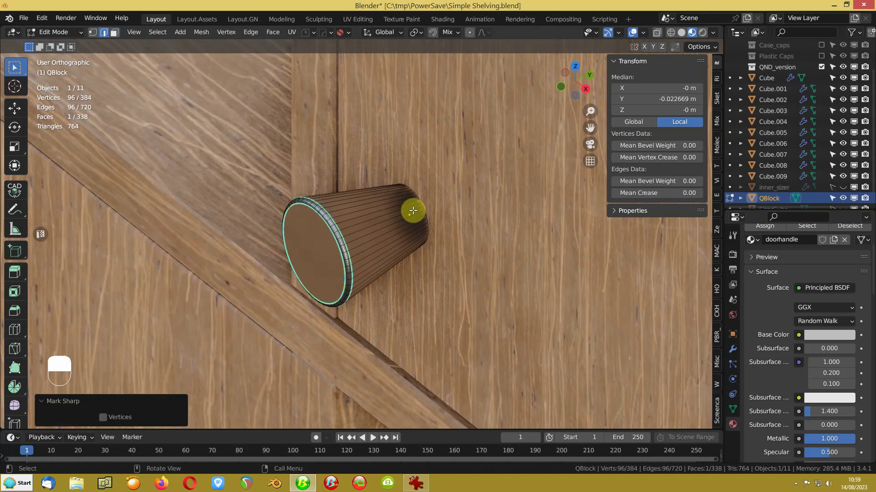
Isolate the handle and mark the edges of its small back end face sharp.
key(KP_Divide)
middle_drag(413, 210, 337, 182)
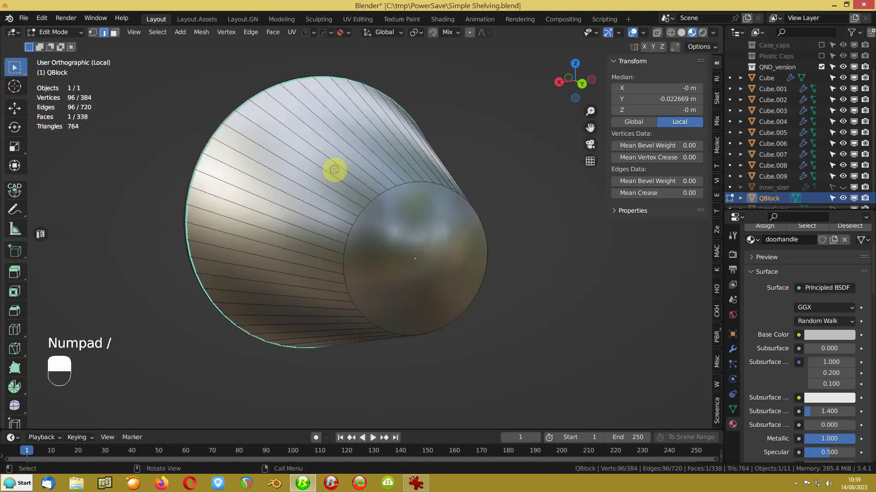
click(379, 241)
key(3)
click(397, 244)
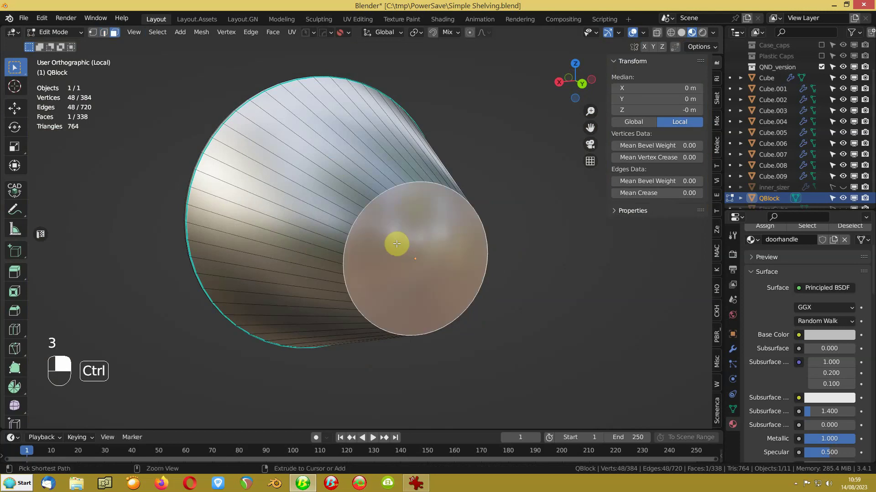
key(ctrl+quotedbl)
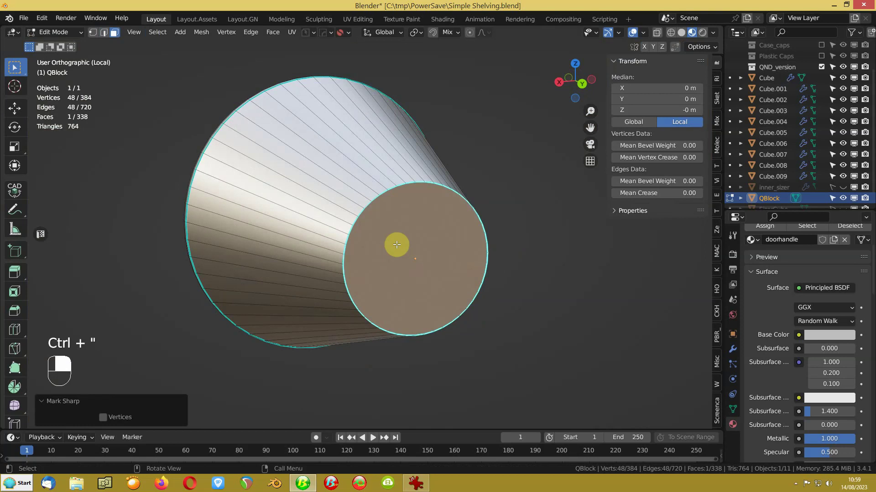
key(Tab)
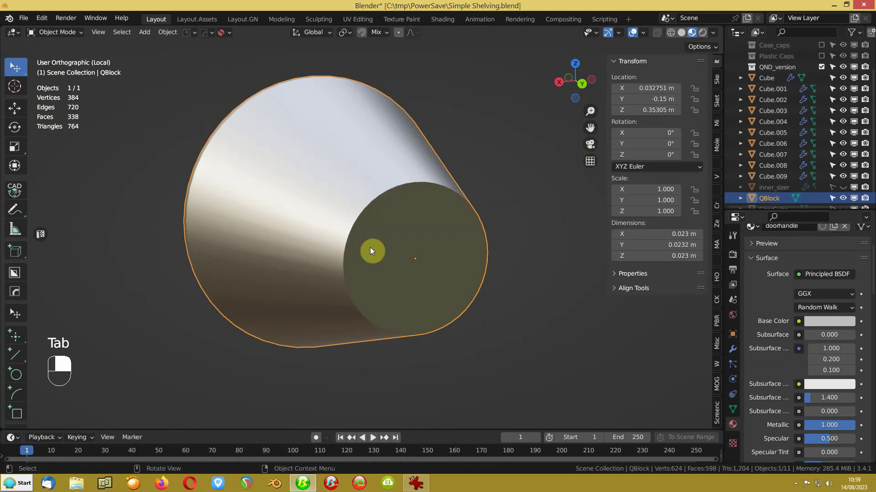
Bevel the back end's rim very narrowly with 6 segments, and return to the full scene in Object Mode.
key(Tab)
key(ctrl+b)
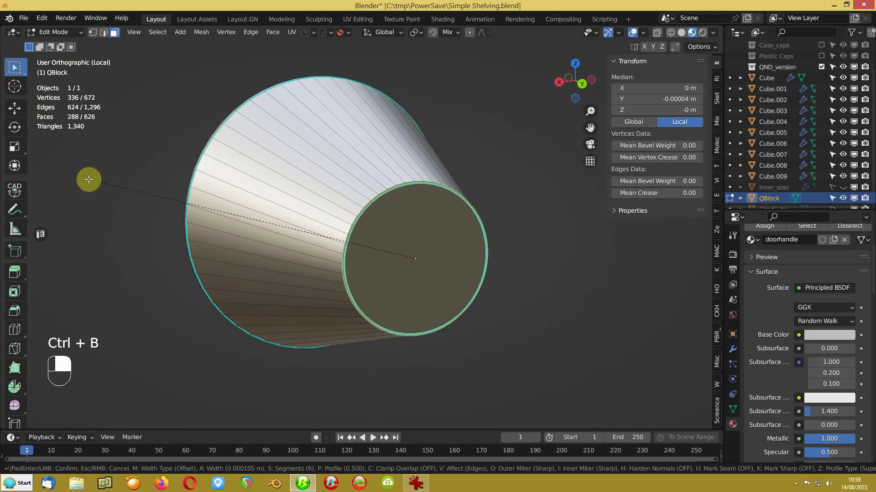
click(88, 180)
key(KP_Divide)
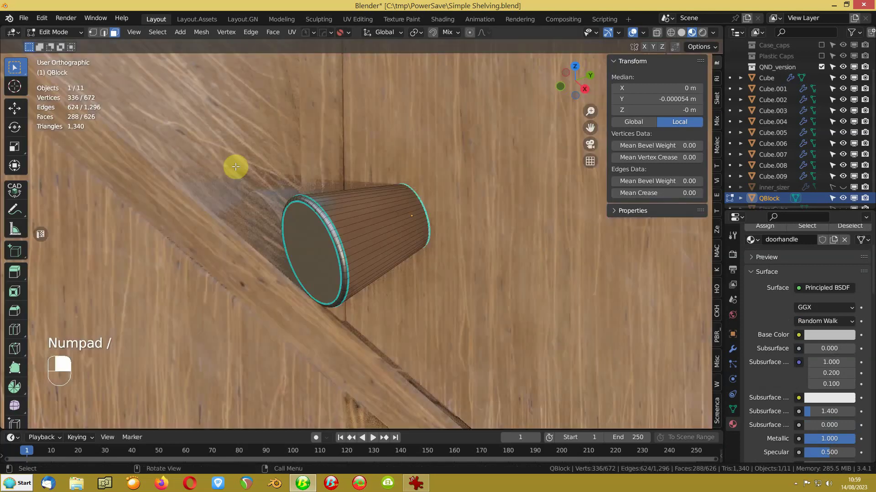
key(Tab)
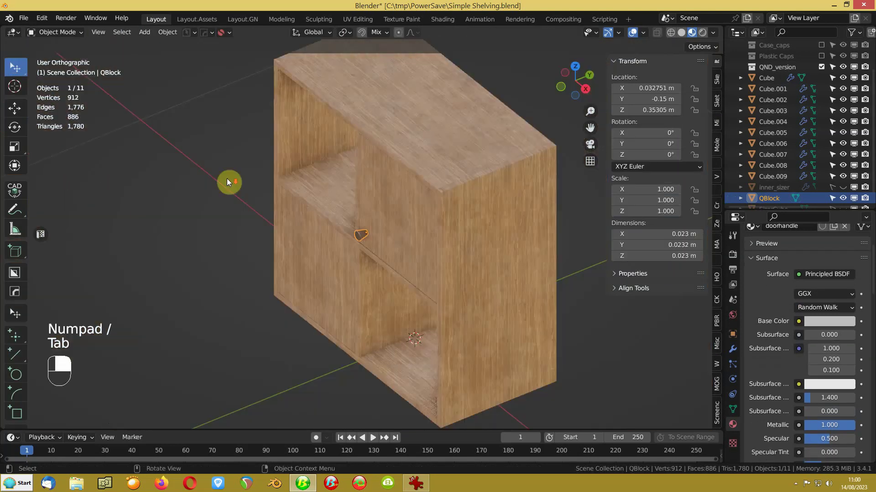
Duplicate the handle onto the lower door in front view, offset -0.06582 m in X and -0.090987 m in Z.
key(KP_1)
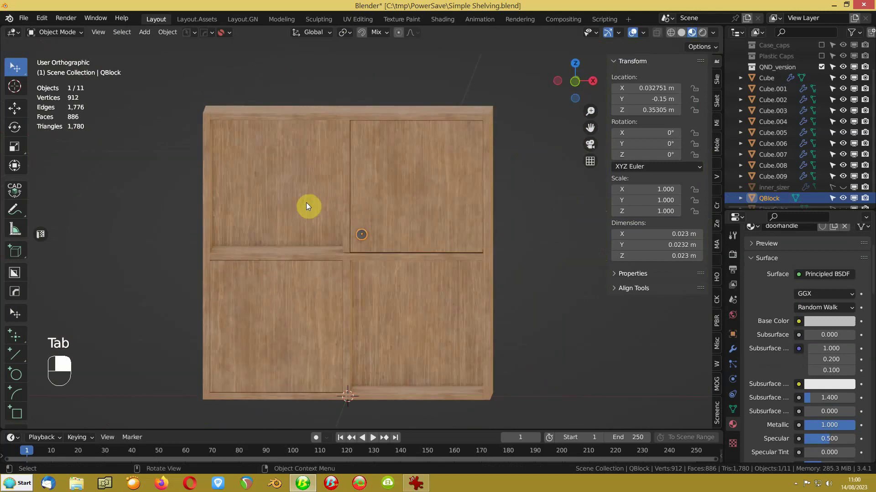
key(shift+d)
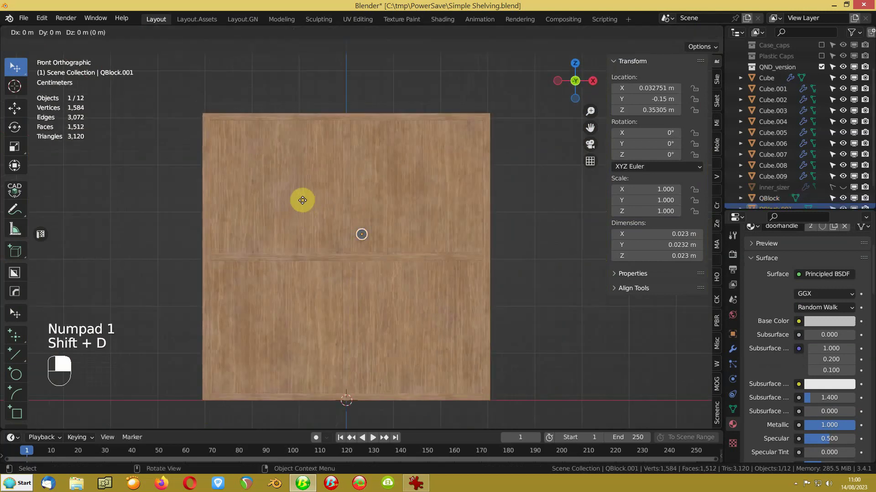
click(269, 242)
middle_drag(390, 187, 369, 236)
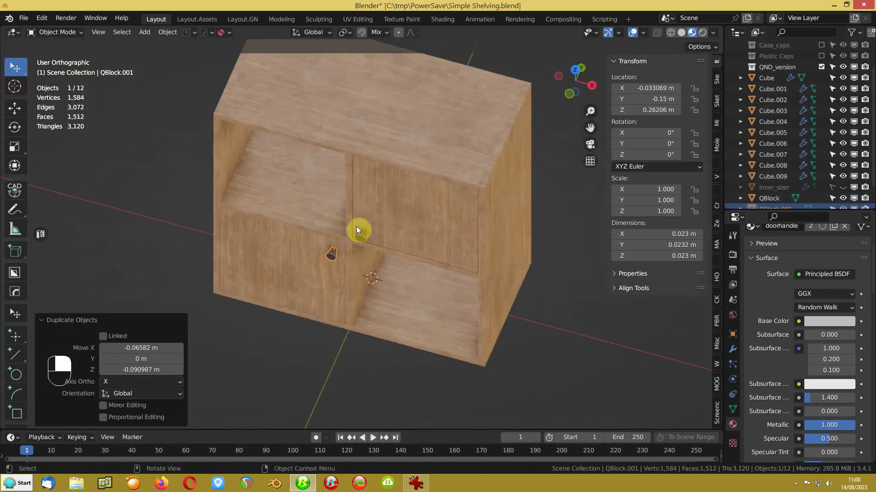
scroll(358, 225, down, 4)
shift+middle_drag(417, 258, 348, 247)
scroll(292, 260, up, 4)
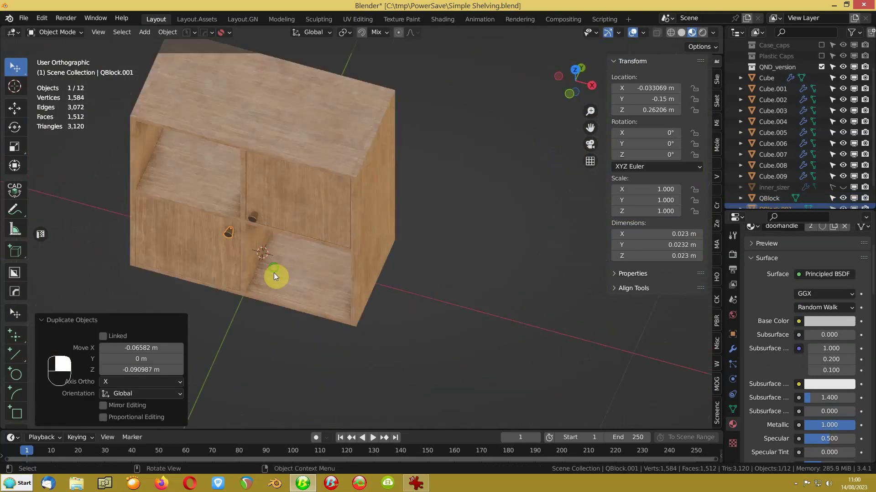
middle_drag(274, 272, 240, 222)
shift+middle_drag(254, 181, 252, 219)
scroll(801, 83, up, 5)
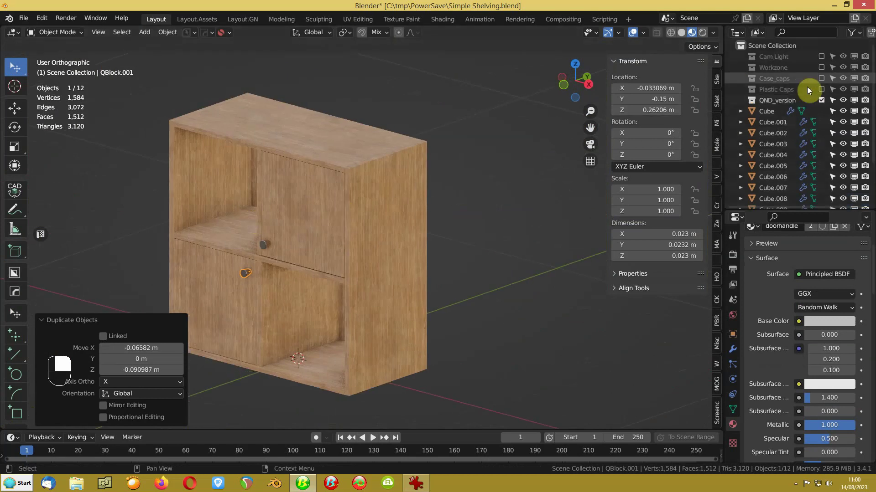
Show the Workzone collection to compare the new unit with the finished furniture, and hide it again.
click(821, 67)
scroll(475, 181, down, 6)
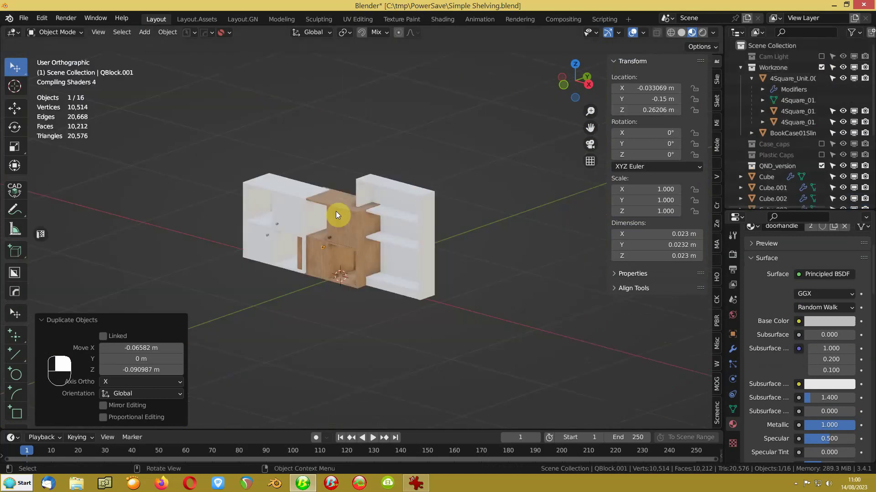
scroll(355, 226, up, 5)
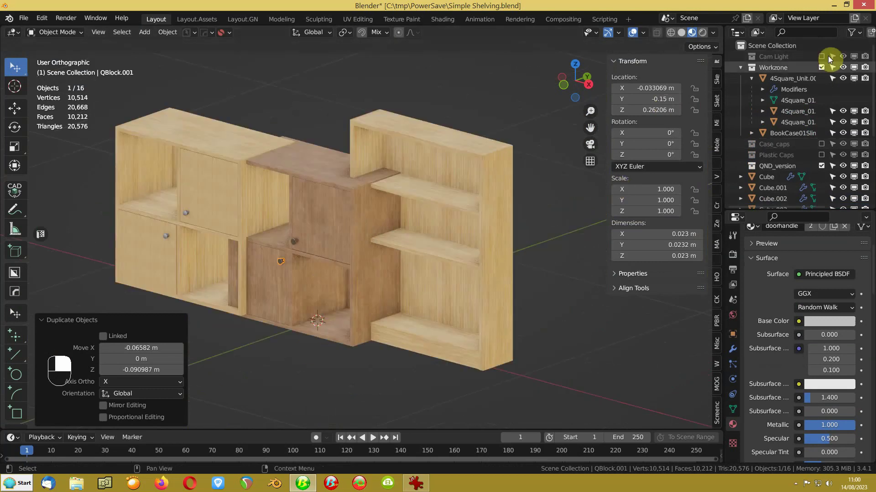
click(821, 67)
Parent all the shelving parts and handles to the bottom panel, using the Object type.
click(316, 336)
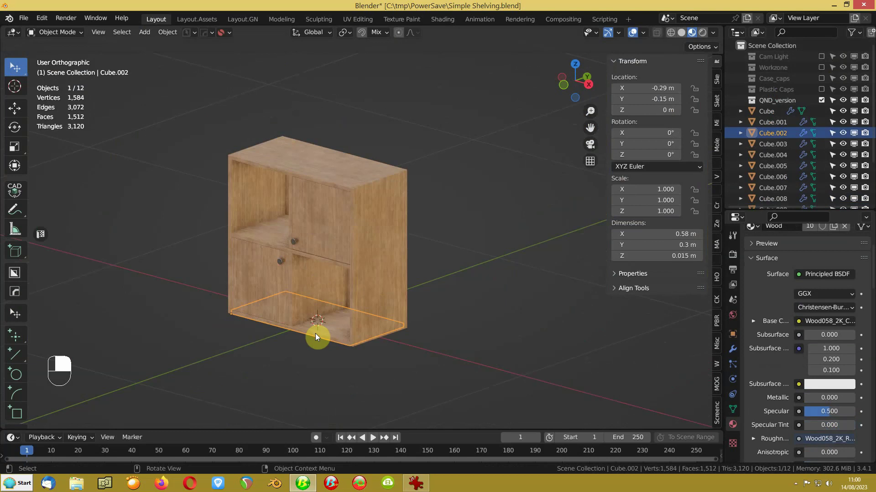
key(ctrl+i)
shift+click(313, 333)
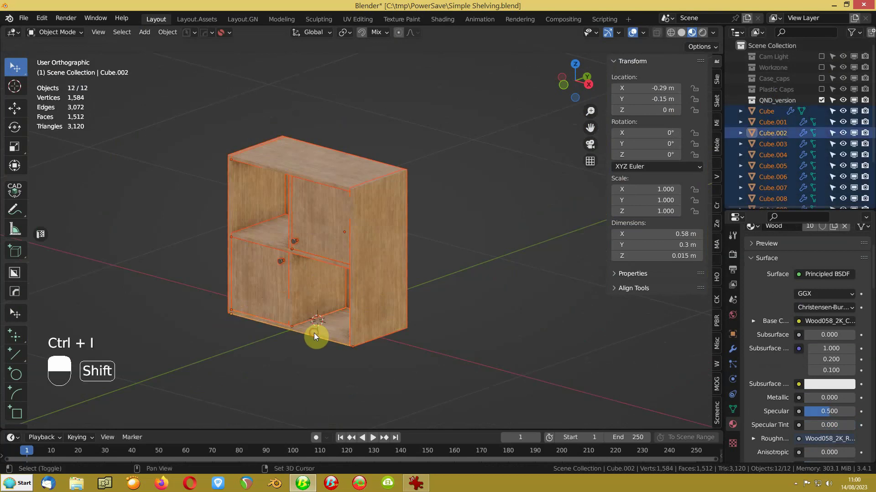
key(ctrl+p)
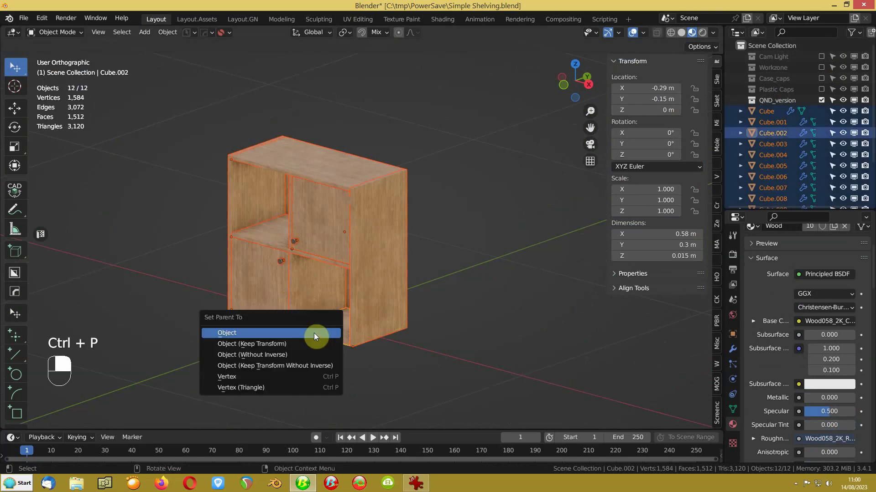
click(314, 333)
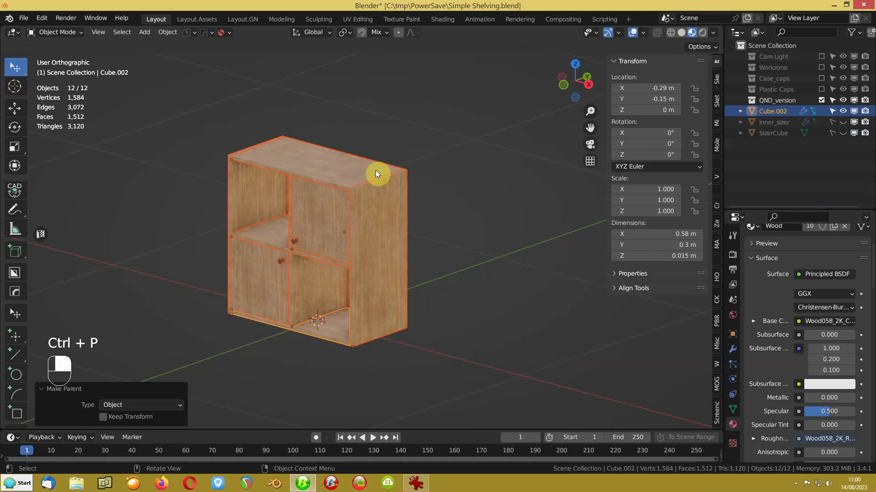
Try rotating the whole parented unit freely to test the parenting.
key(r)
key(r)
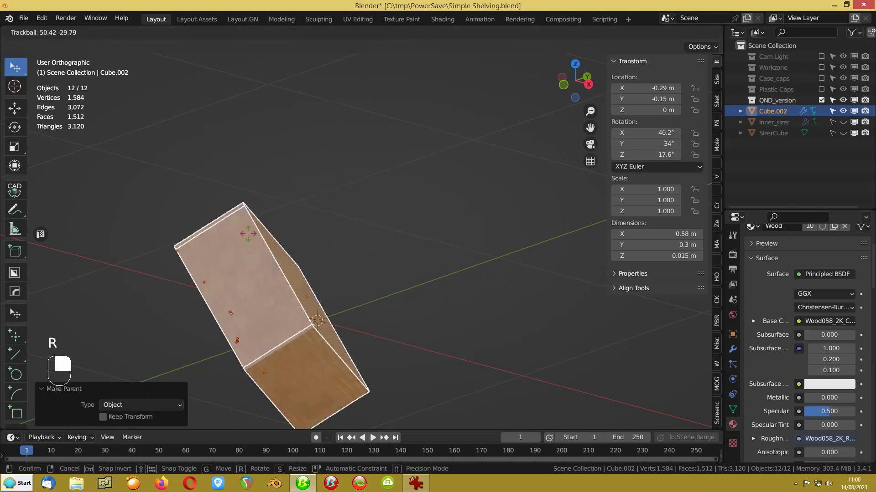
right_click(217, 230)
Move the parented unit about -0.944 m along Y and show the Workzone collection.
key(g)
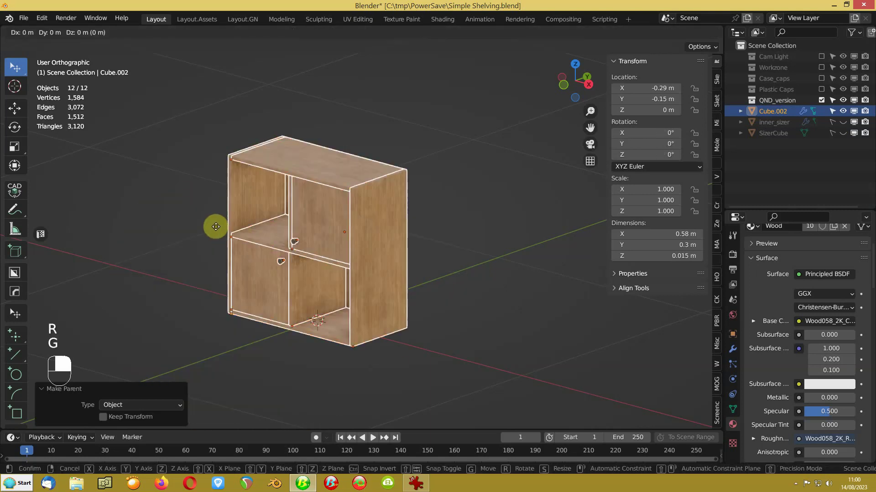
key(y)
click(65, 343)
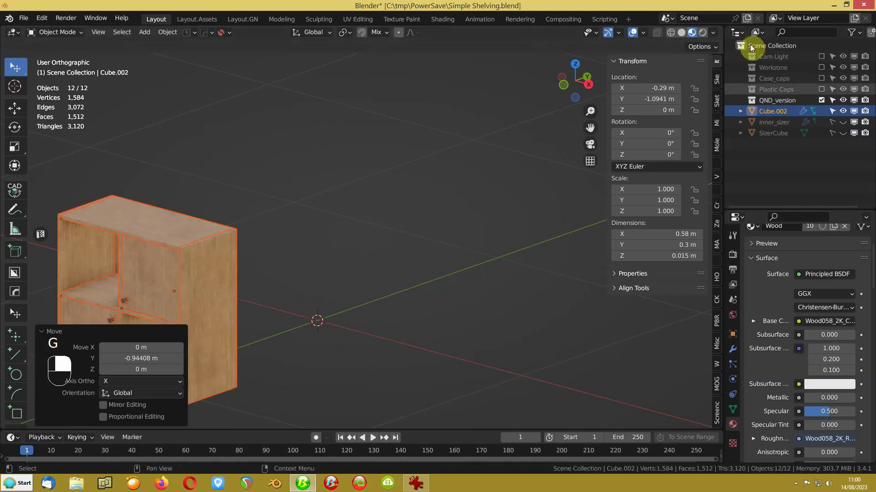
click(821, 67)
Try swinging the upper door of the light-wood Workzone unit open by about 98° around Z.
scroll(330, 201, down, 6)
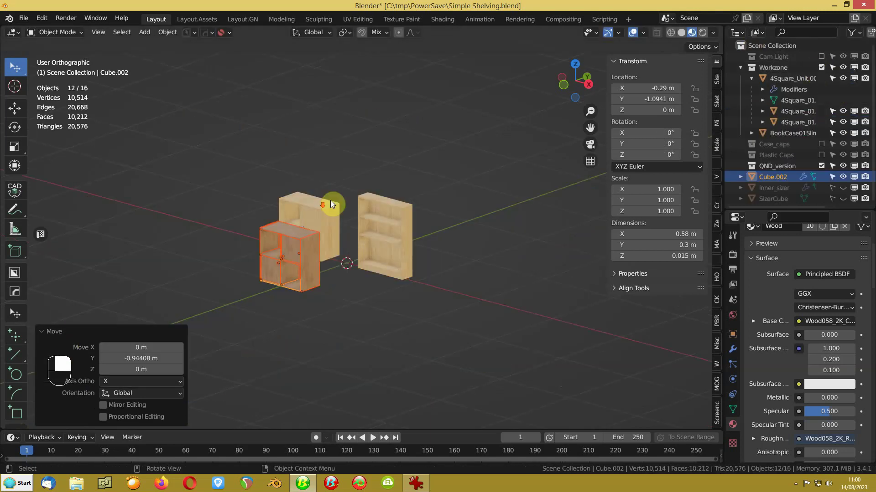
shift+middle_drag(240, 258, 305, 229)
scroll(343, 199, up, 10)
middle_drag(337, 197, 357, 236)
shift+middle_drag(360, 141, 404, 259)
shift+middle_drag(310, 190, 456, 281)
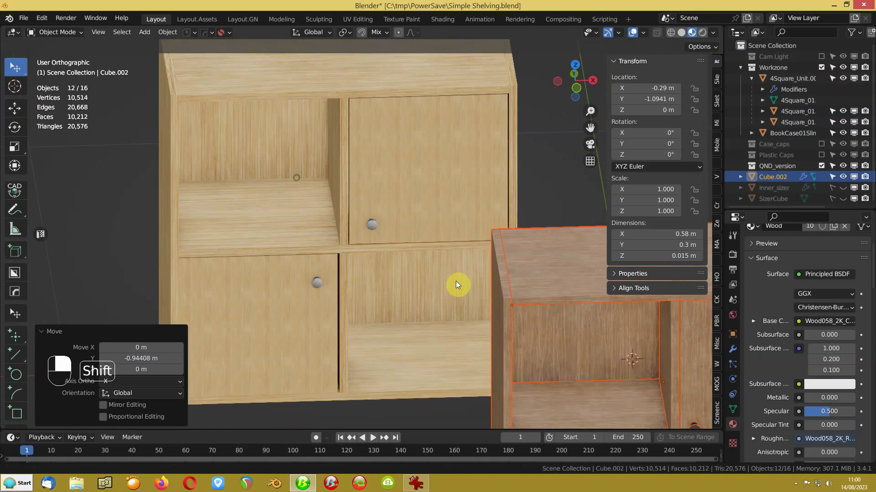
click(409, 171)
key(r)
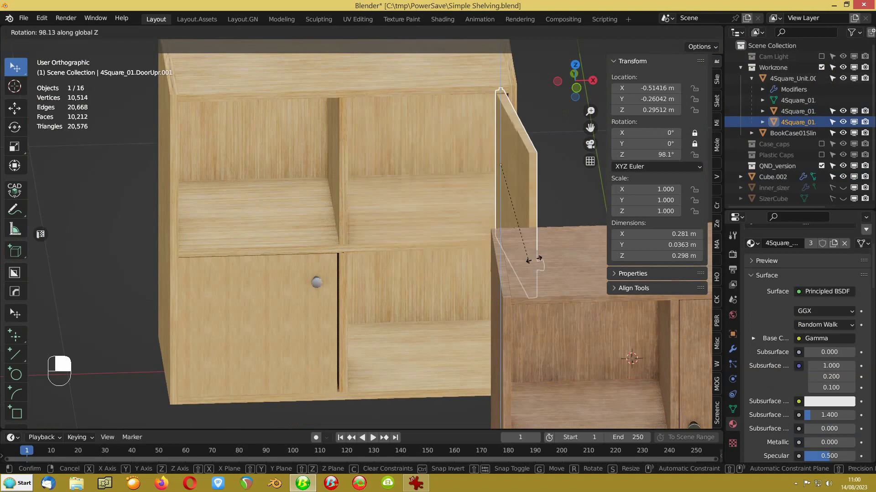
key(Escape)
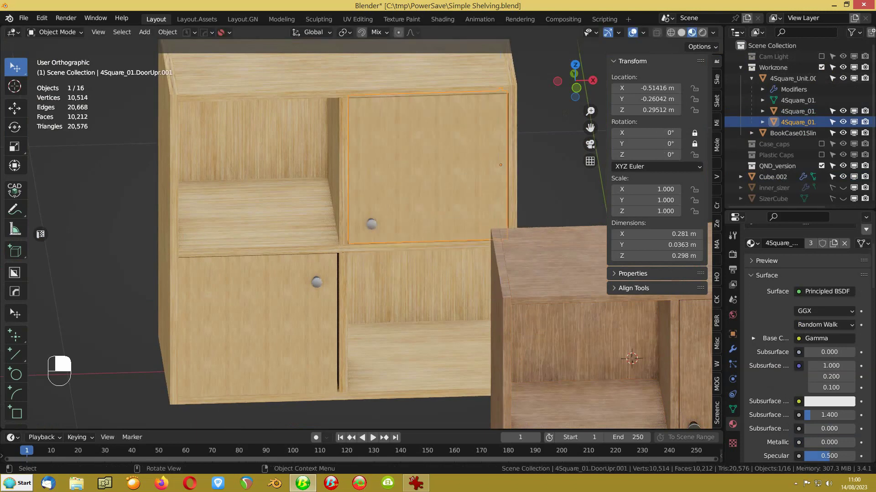
scroll(326, 235, down, 2)
middle_drag(273, 199, 292, 203)
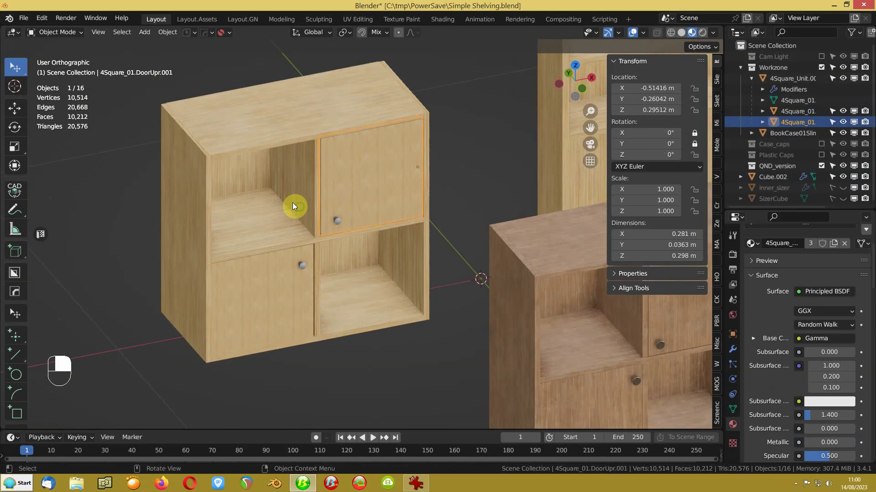
Duplicate the light-wood four-square unit with its whole hierarchy of doors and offset the copy about -0.75 m along X.
scroll(294, 202, down, 6)
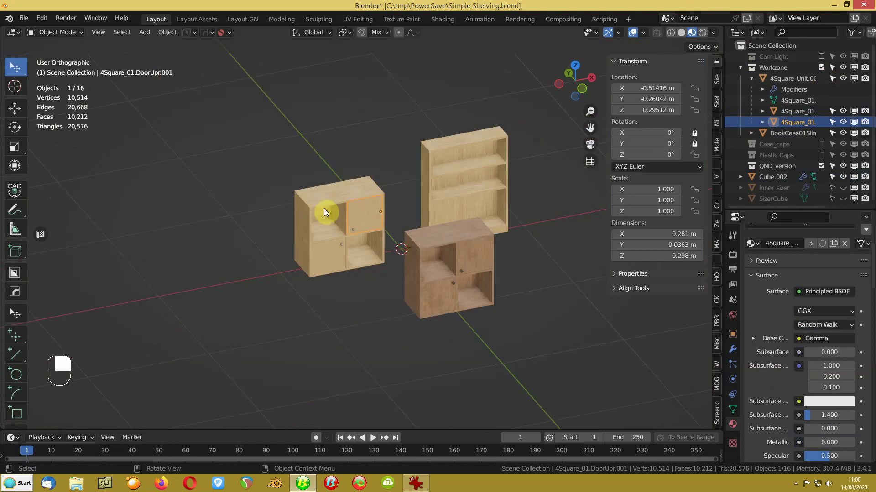
right_click(782, 120)
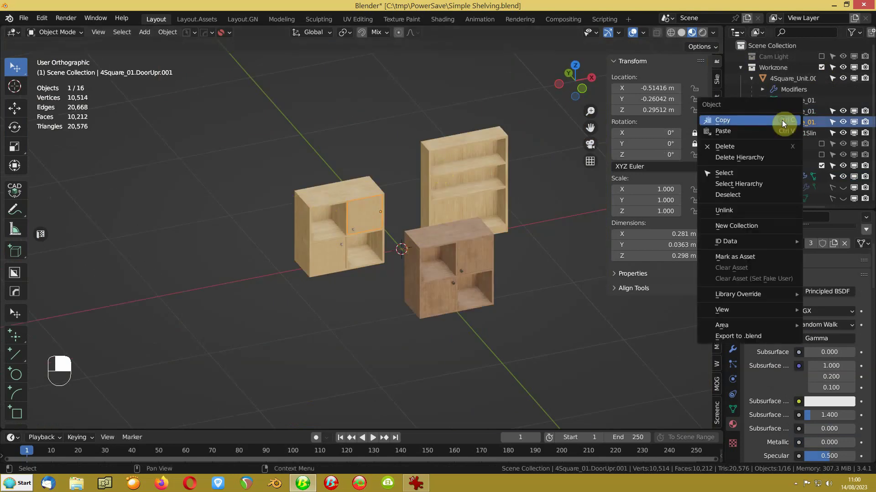
click(752, 181)
click(762, 78)
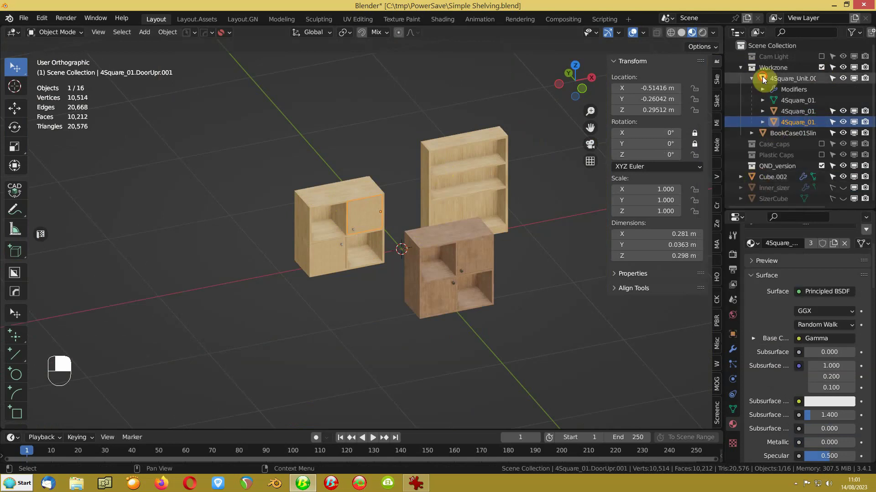
right_click(762, 76)
click(753, 104)
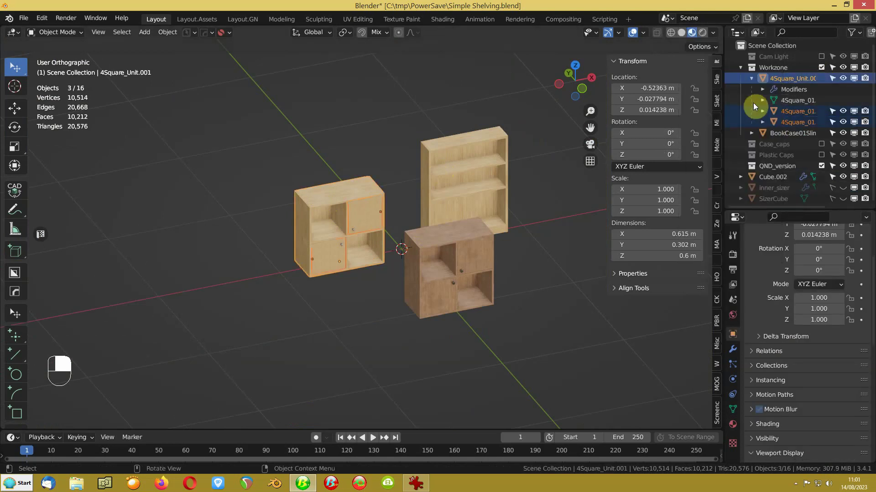
key(shift+d)
key(x)
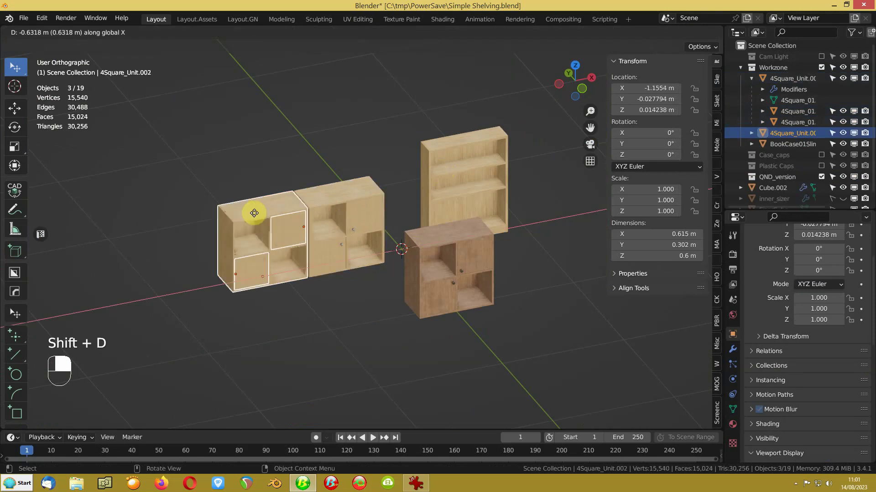
click(217, 237)
scroll(208, 233, up, 6)
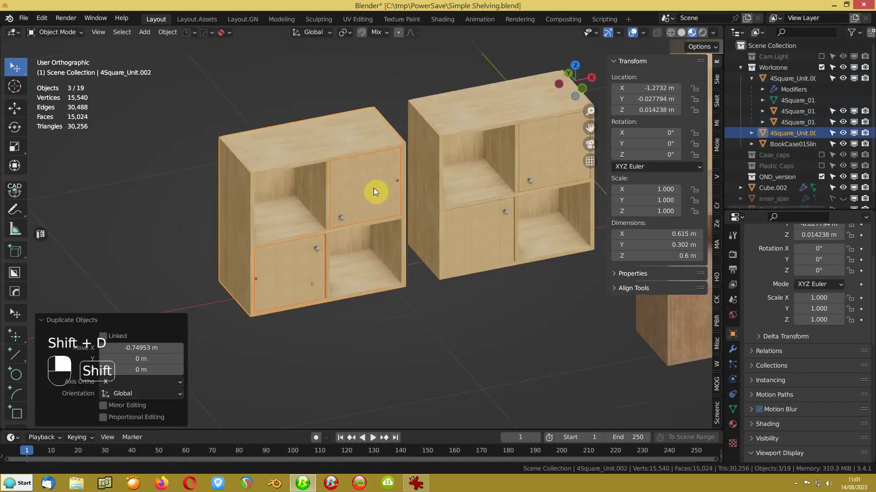
Swing the upper door of the duplicated light-wood unit open by about 82.6° around Z.
click(355, 209)
key(r)
key(z)
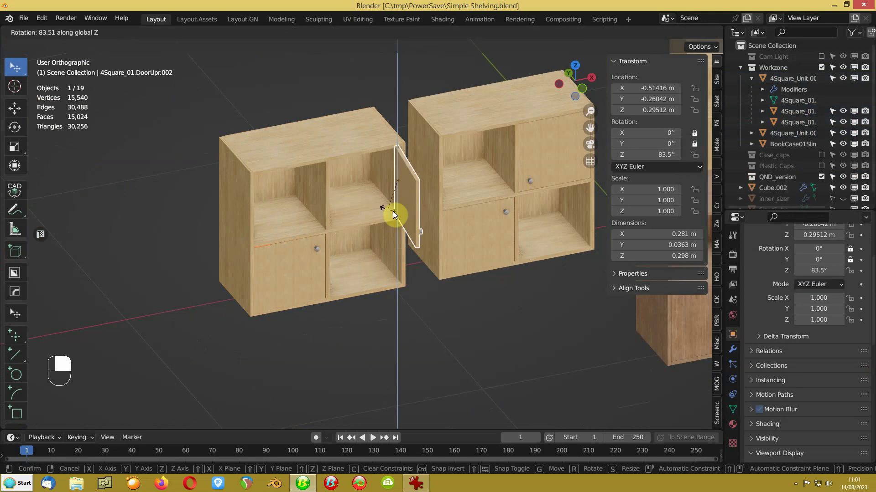
click(388, 207)
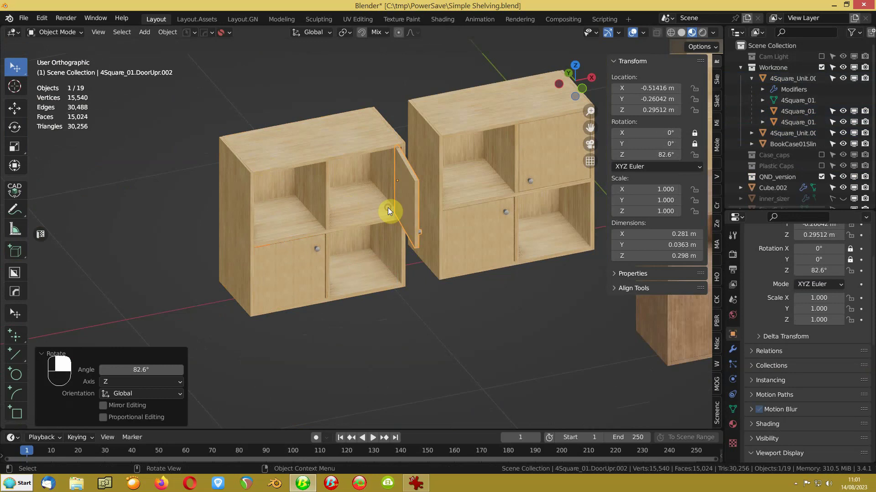
Rotate the lower door of the duplicated light-wood unit by about -3.9° around Z and deselect it.
click(308, 260)
key(r)
key(z)
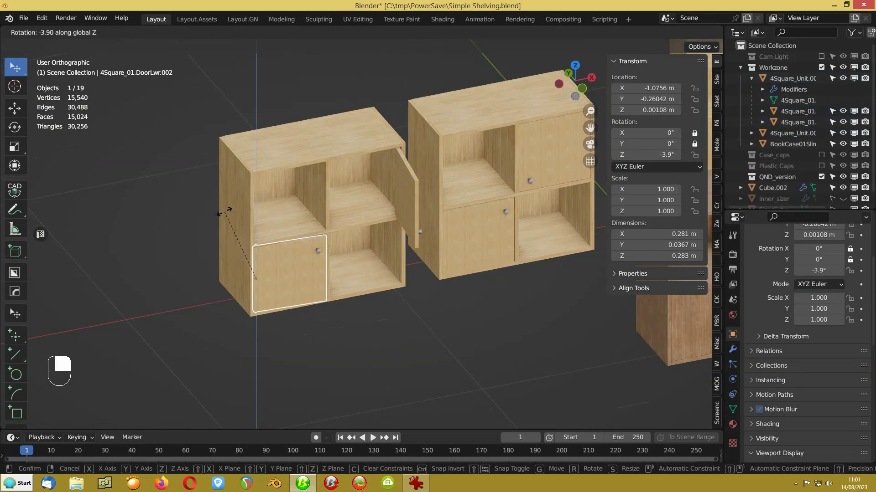
click(228, 209)
click(152, 224)
Examine the door edges and handles of the duplicated light-wood unit and compare them with those of the darker unit.
middle_drag(278, 223, 184, 234)
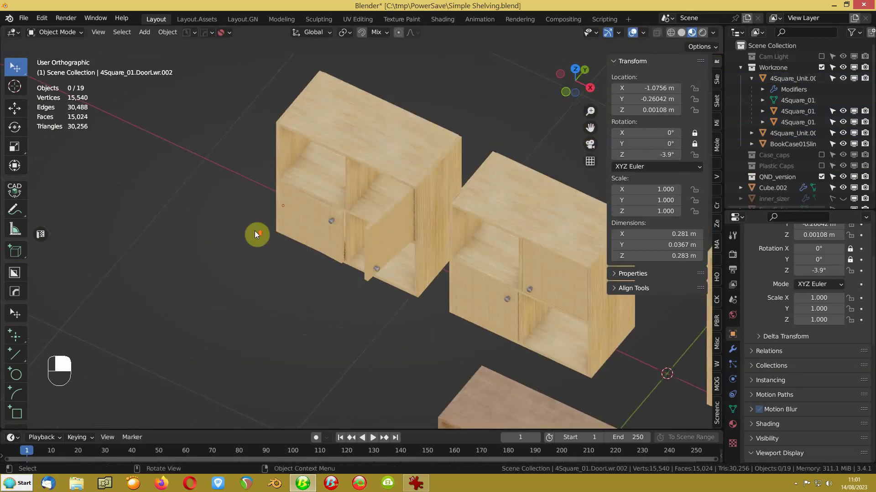
scroll(255, 231, up, 3)
middle_drag(225, 255, 228, 230)
scroll(250, 223, up, 5)
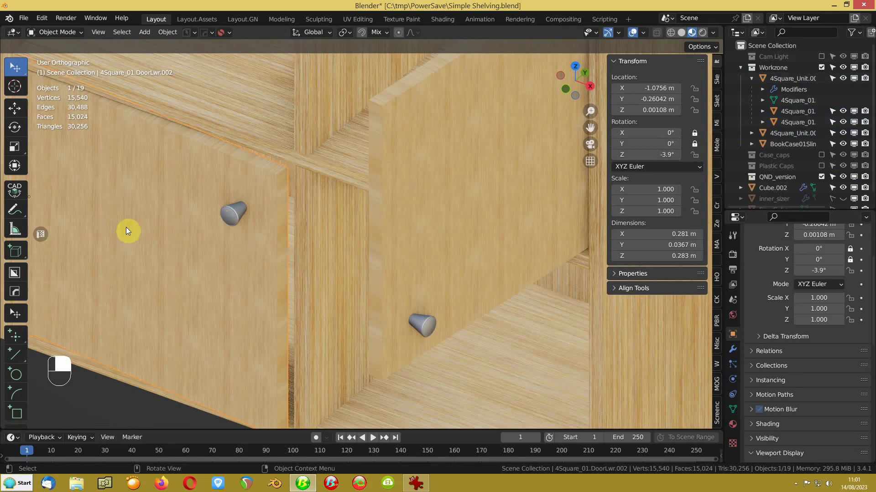
scroll(129, 205, down, 1)
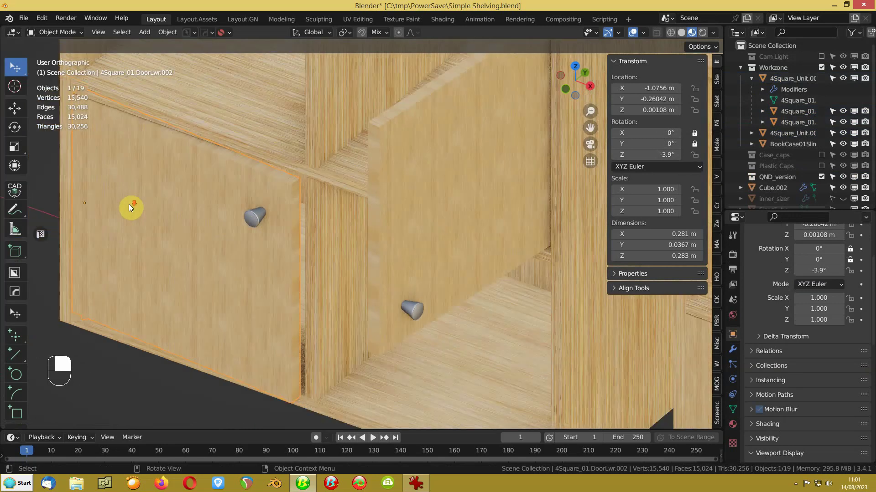
scroll(228, 185, up, 2)
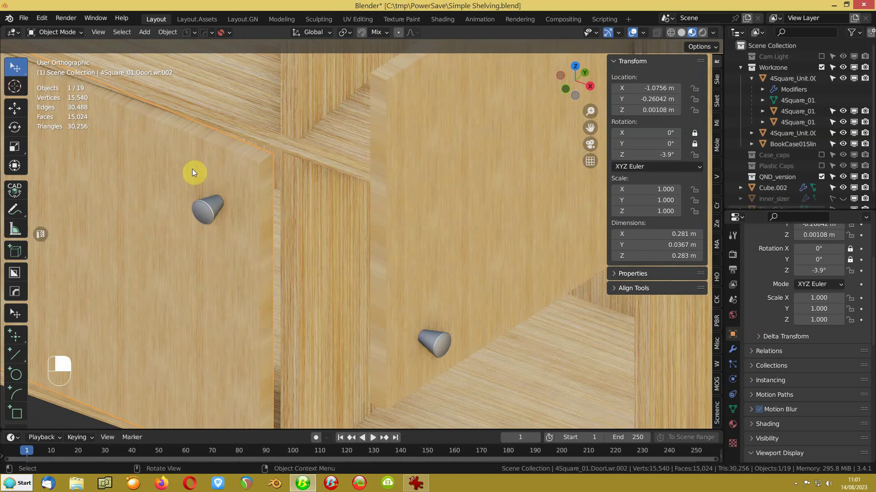
scroll(229, 205, down, 5)
shift+middle_drag(498, 283, 315, 69)
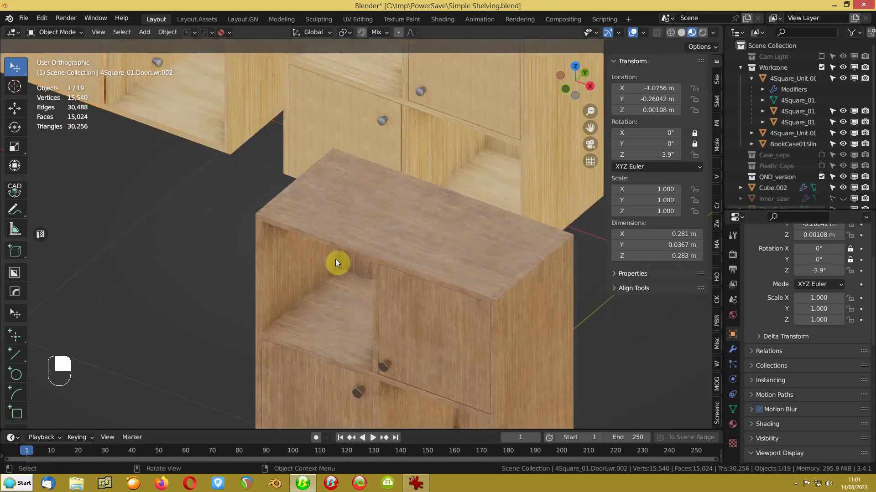
scroll(335, 259, up, 4)
shift+middle_drag(257, 355, 249, 122)
scroll(292, 187, up, 3)
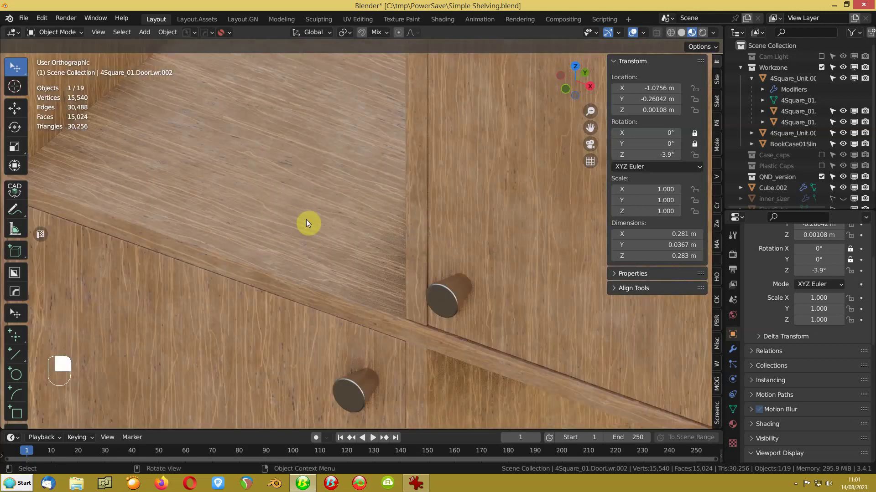
scroll(306, 220, down, 3)
Set the origin of the darker unit's upper door to the middle of its outer vertical front edge.
click(445, 234)
shift+middle_drag(570, 200, 247, 184)
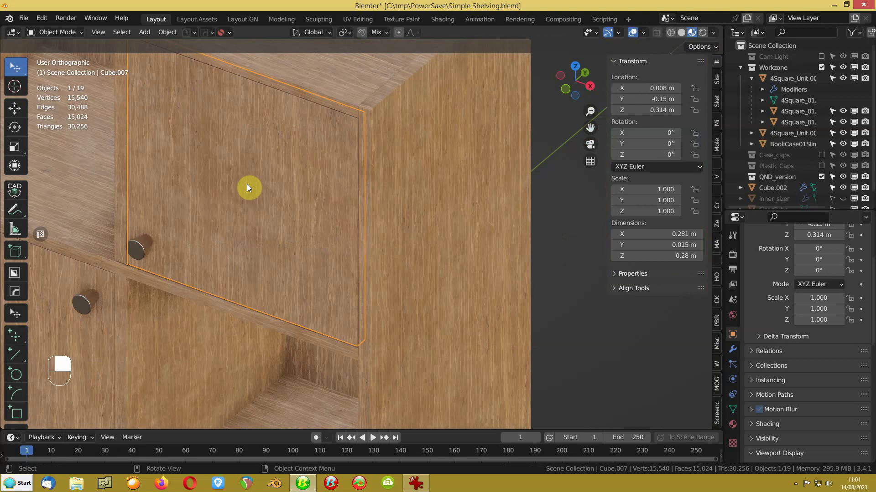
key(Tab)
key(2)
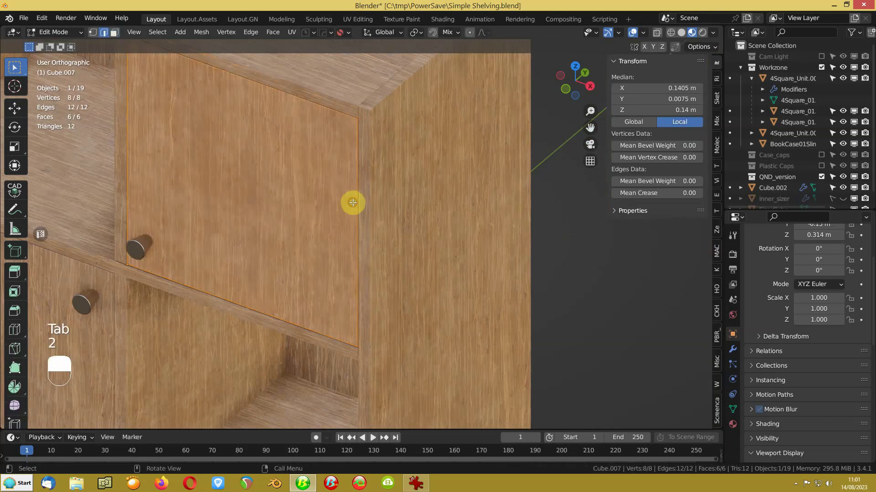
click(353, 203)
key(shift+s)
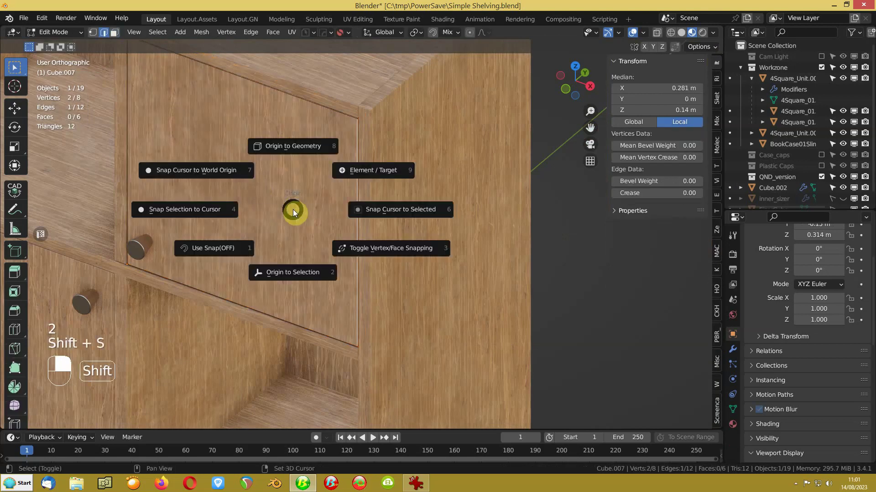
click(290, 273)
Try swinging the darker unit's upper door open around Z to test its hinge origin.
middle_drag(290, 272, 229, 214)
key(KP_Decimal)
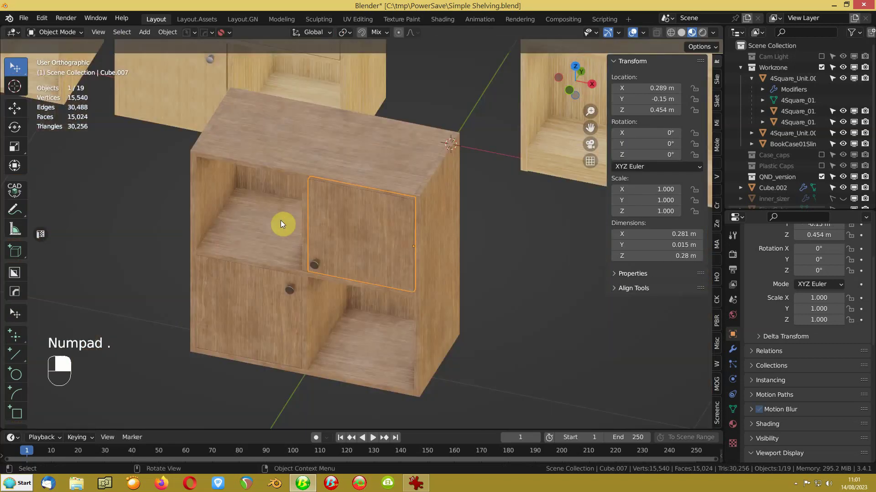
key(r)
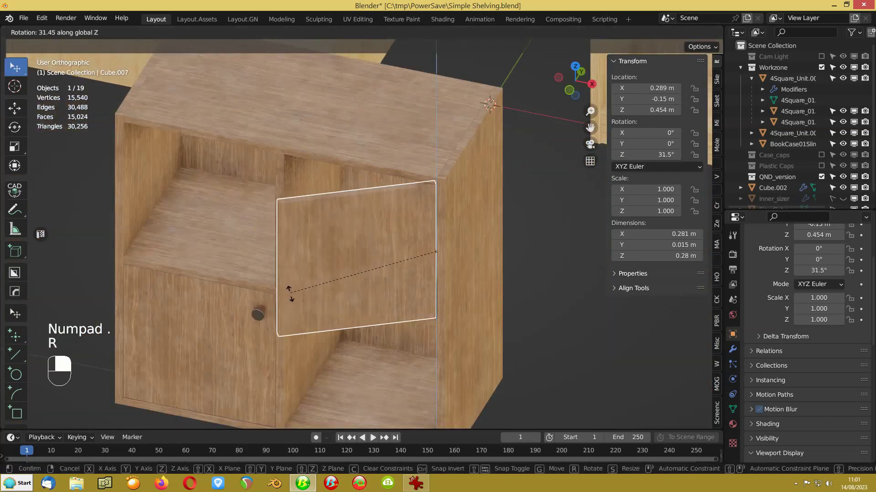
click(266, 275)
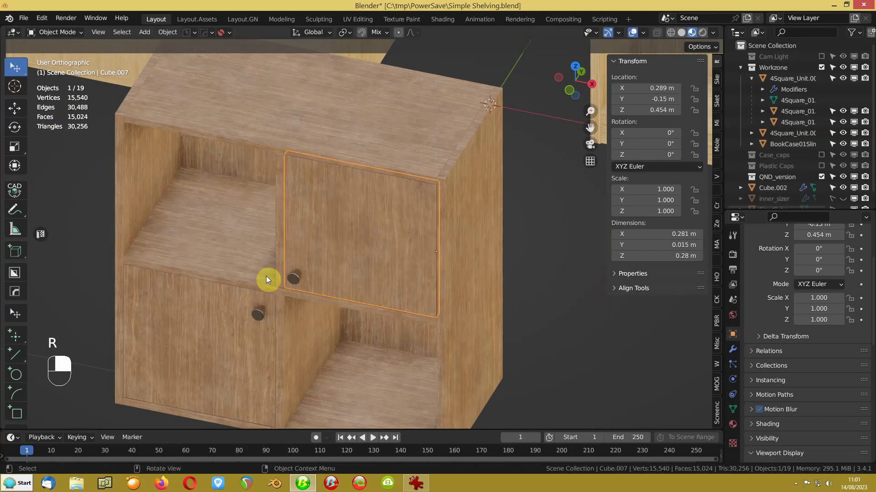
Try parenting each handle of the darker unit to its own door, using the Object type.
click(292, 277)
shift+click(351, 233)
key(ctrl+p)
click(350, 234)
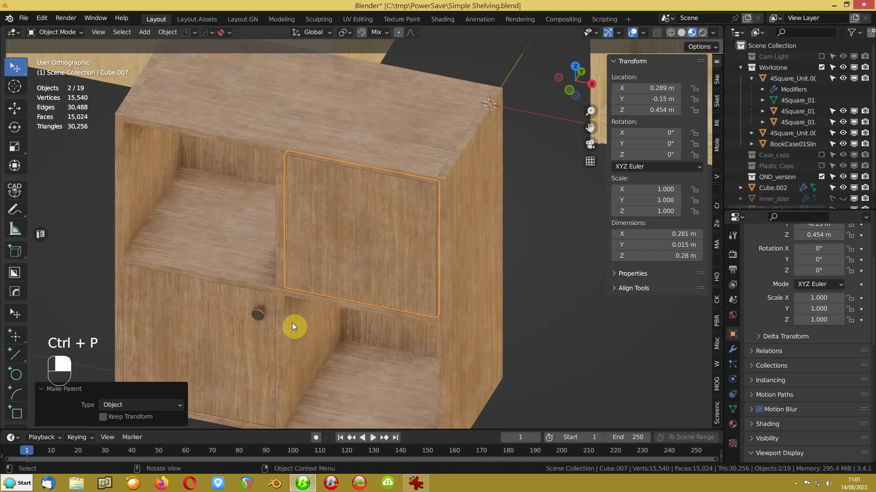
click(256, 316)
shift+click(191, 335)
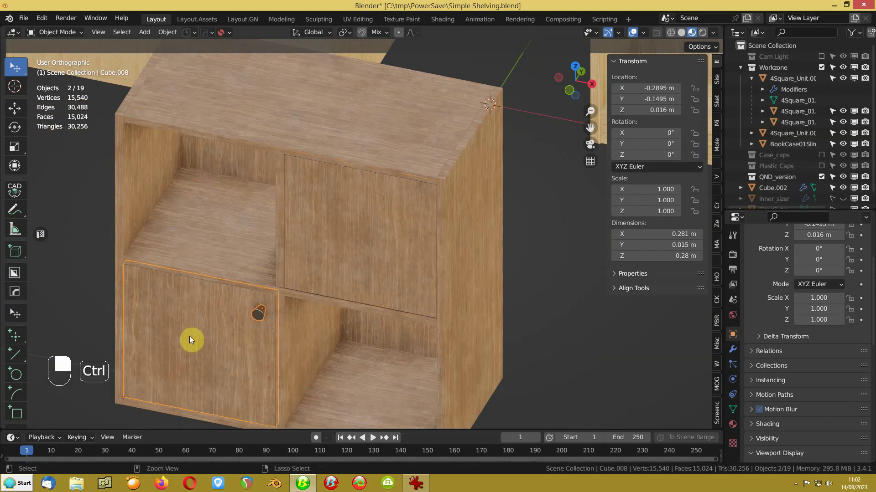
key(ctrl+p)
click(186, 338)
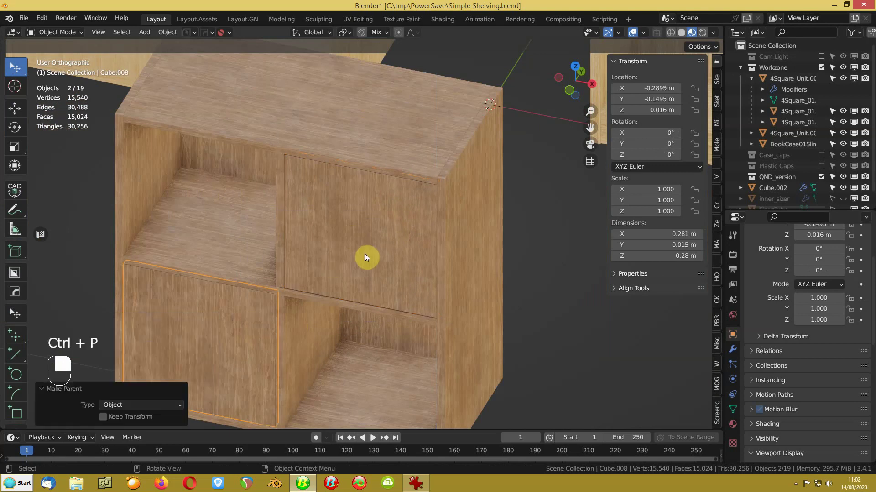
Undo the parenting of both handles on the darker unit.
key(ctrl+z)
key(ctrl+z)
key(ctrl+z)
key(ctrl+z)
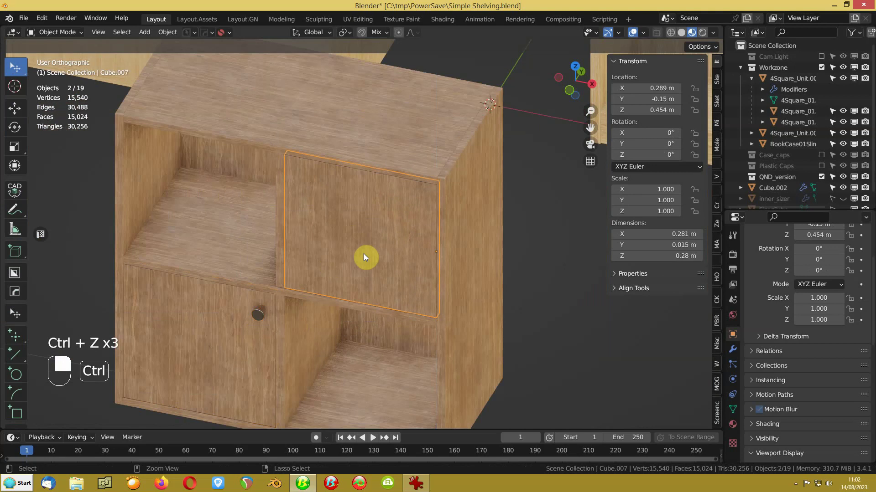
Parent each handle of the darker unit to its own door, using Object (Keep Transform).
click(290, 276)
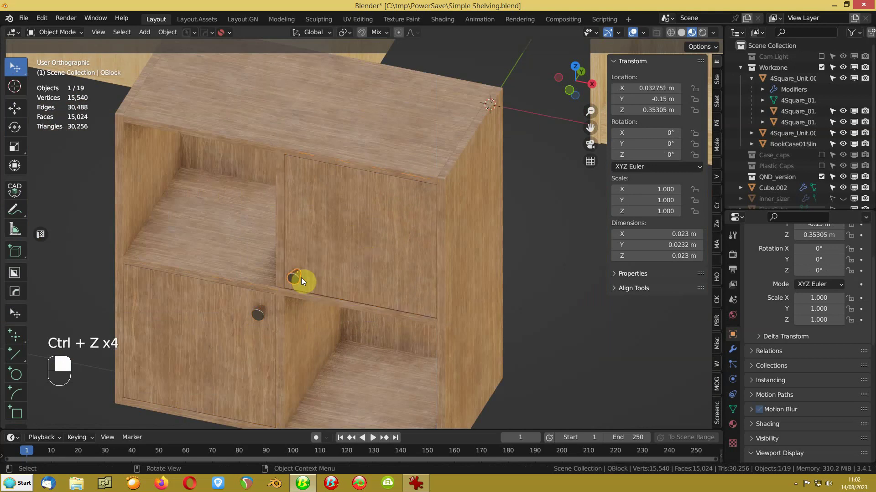
shift+click(363, 224)
key(ctrl+p)
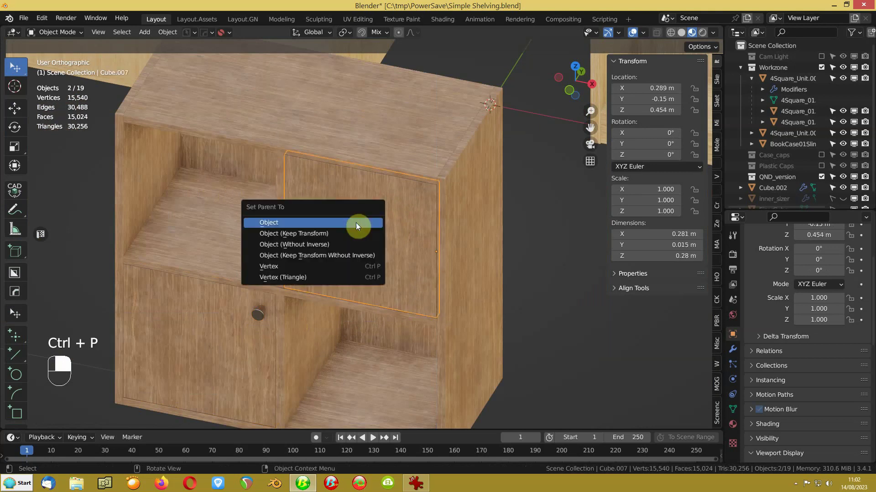
click(331, 231)
click(259, 316)
shift+click(212, 331)
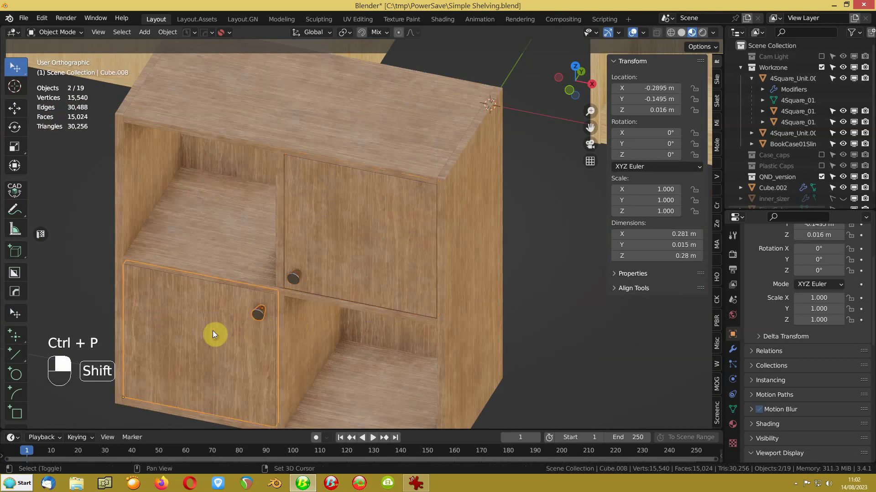
key(ctrl+p)
click(212, 331)
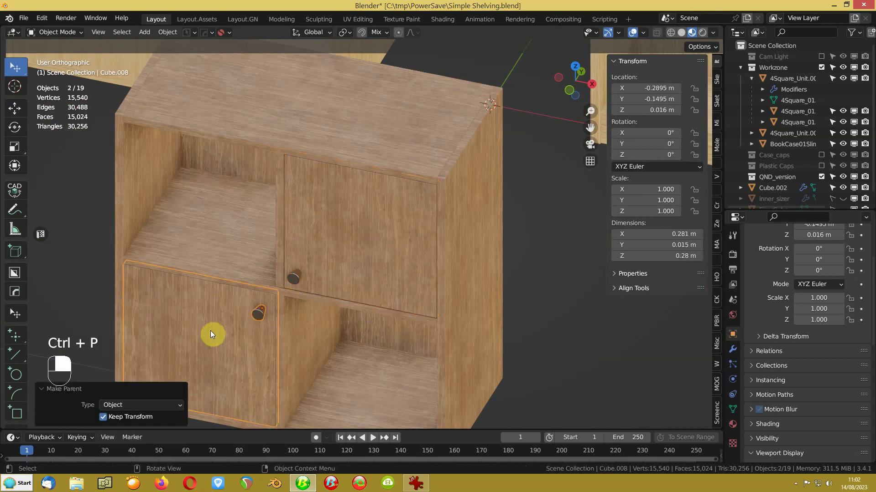
Swing the darker unit's upper door open by about 54.5° around Z.
shift+middle_drag(343, 262, 371, 210)
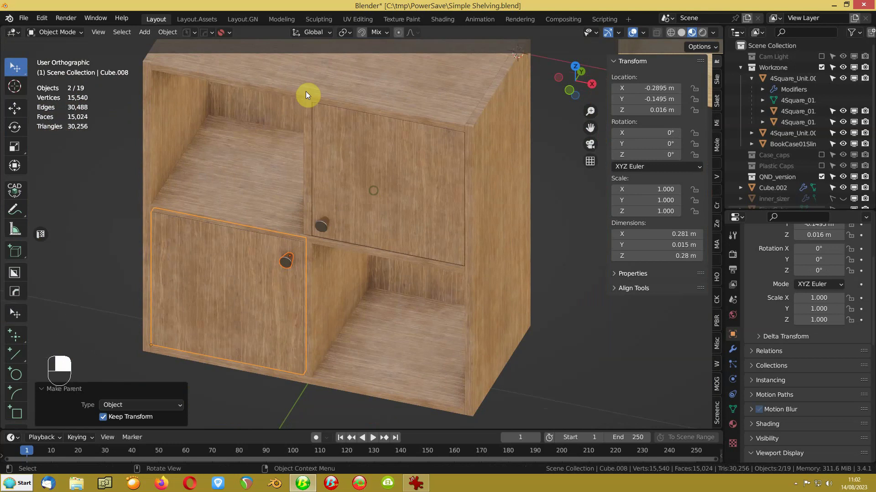
scroll(290, 193, up, 2)
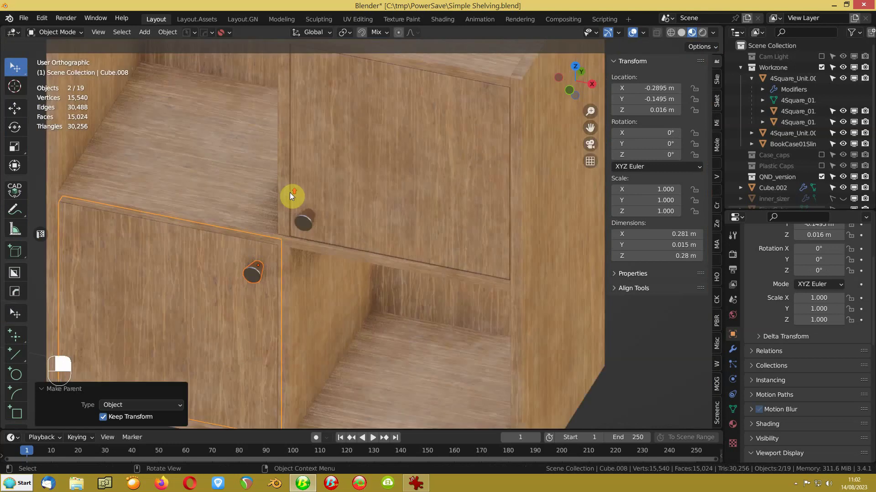
click(466, 181)
key(r)
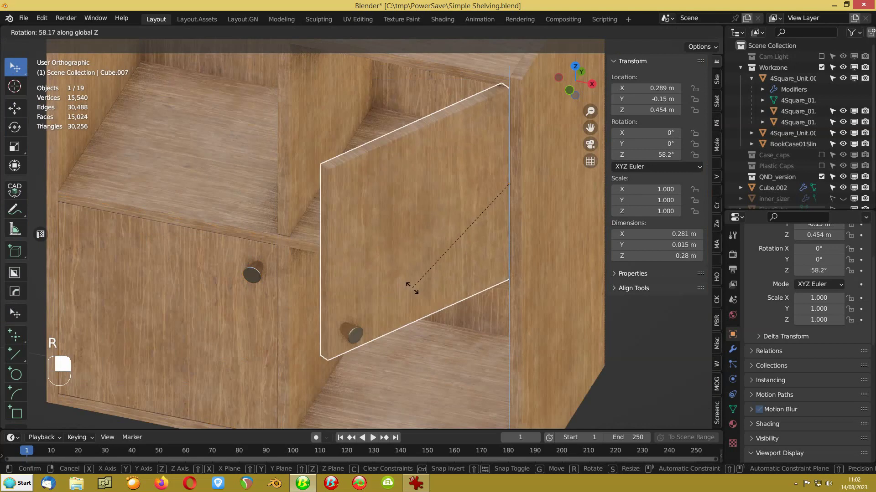
click(336, 203)
Examine the darker unit's opened door and its top edge, and view it alongside the light-wood units and bookcase.
scroll(333, 203, up, 3)
shift+middle_drag(346, 130, 293, 218)
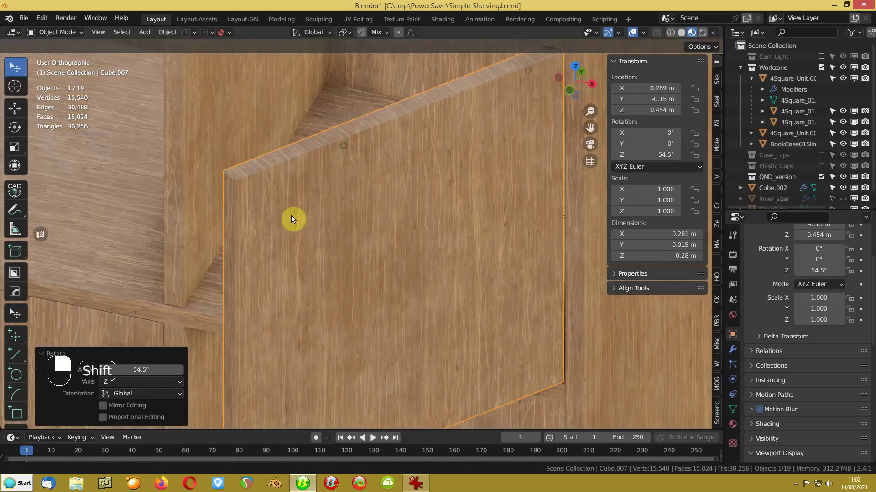
middle_drag(374, 157, 327, 168)
scroll(324, 182, down, 3)
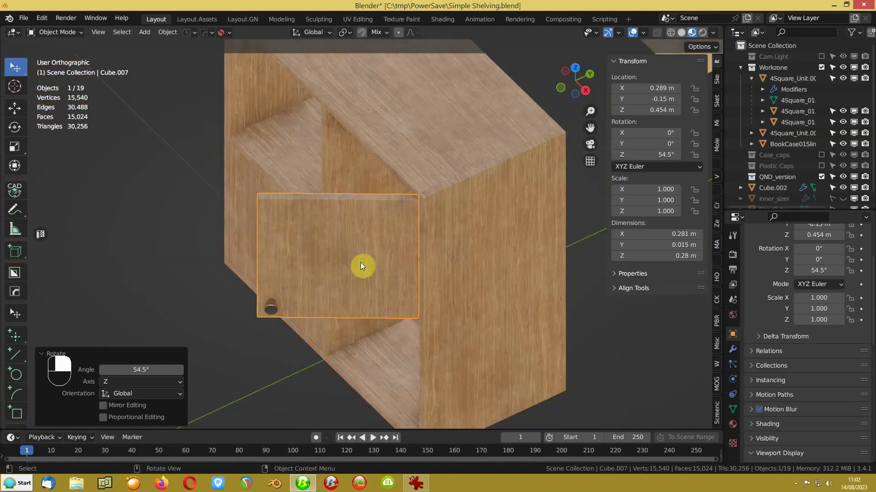
shift+middle_drag(360, 262, 306, 228)
scroll(257, 210, down, 5)
shift+middle_drag(455, 193, 332, 201)
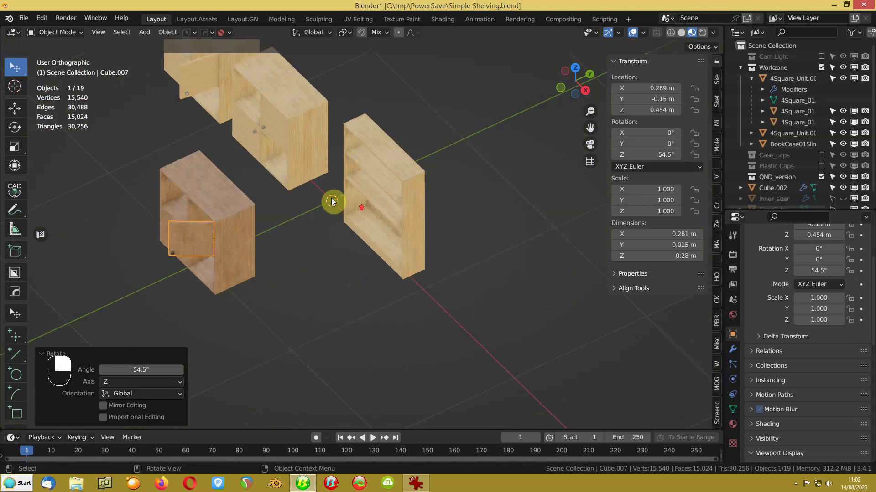
Select the slim bookcase and switch the viewport to solid shading to view its shelves from the front.
scroll(352, 207, up, 5)
click(385, 243)
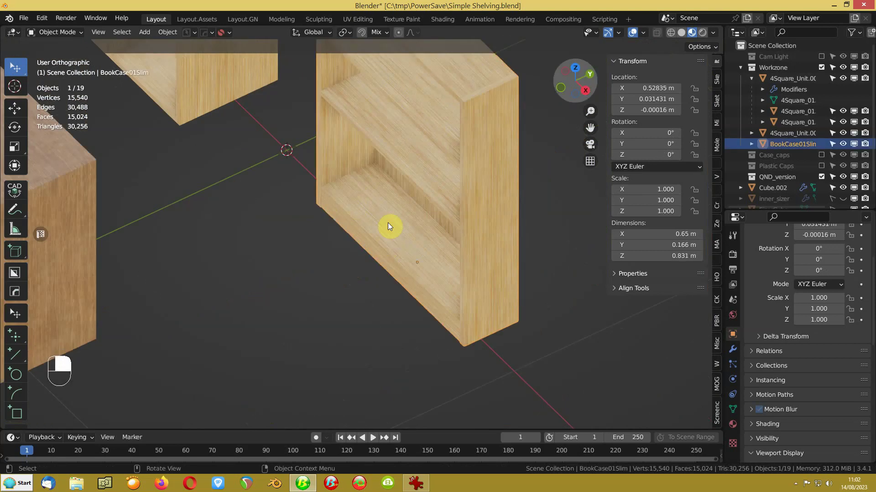
click(680, 33)
middle_drag(410, 207, 357, 223)
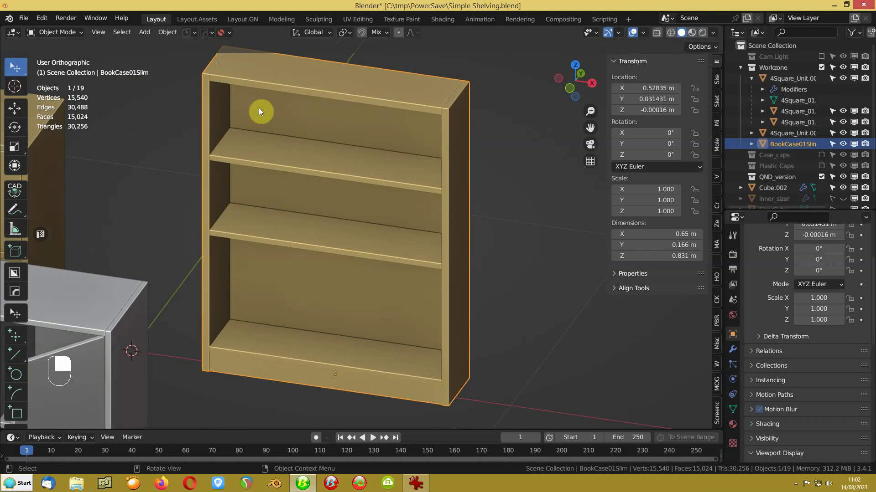
scroll(395, 268, down, 5)
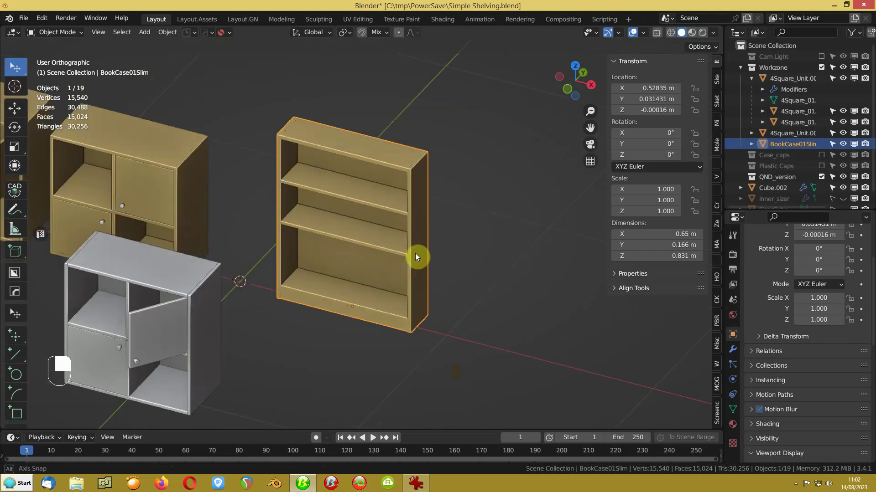
Examine the four-cube units beside the slim bookcase, including their doors, top surfaces and the empty space above them.
shift+middle_drag(171, 163, 291, 228)
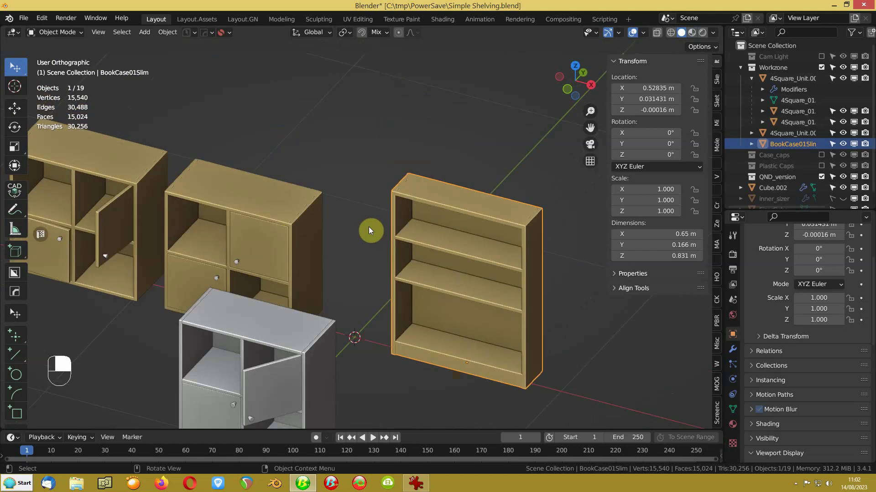
scroll(373, 217, down, 3)
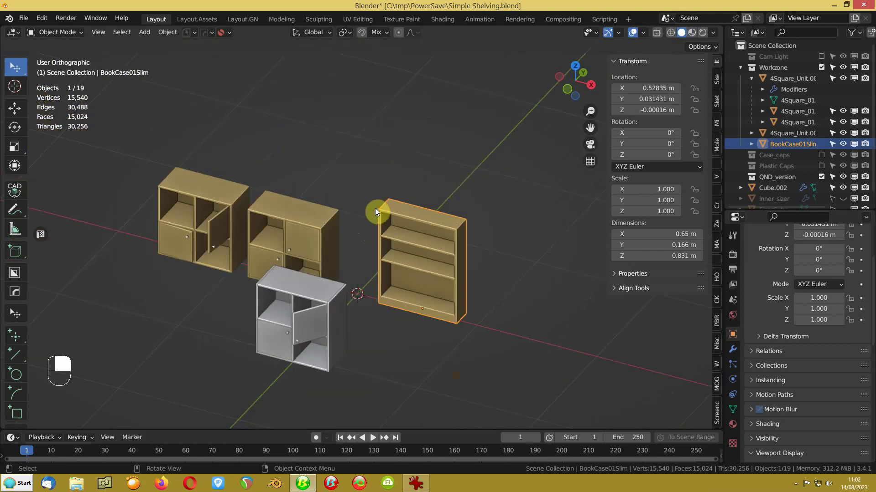
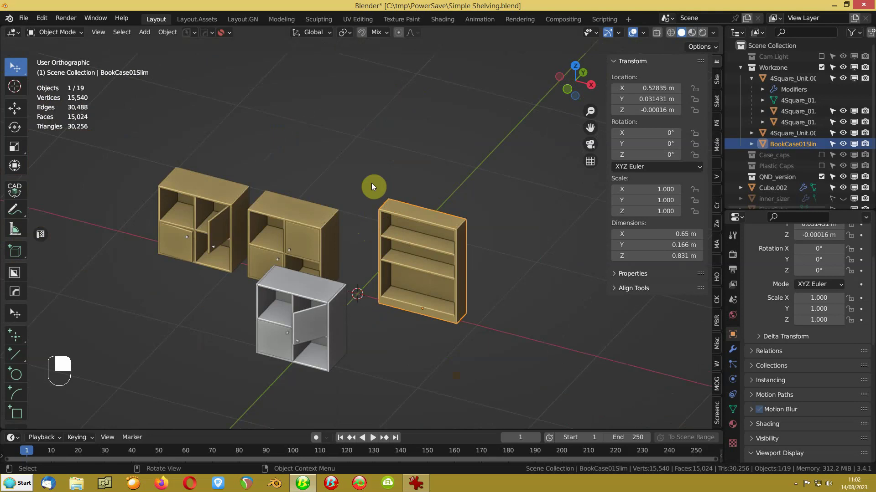
middle_drag(381, 207, 344, 304)
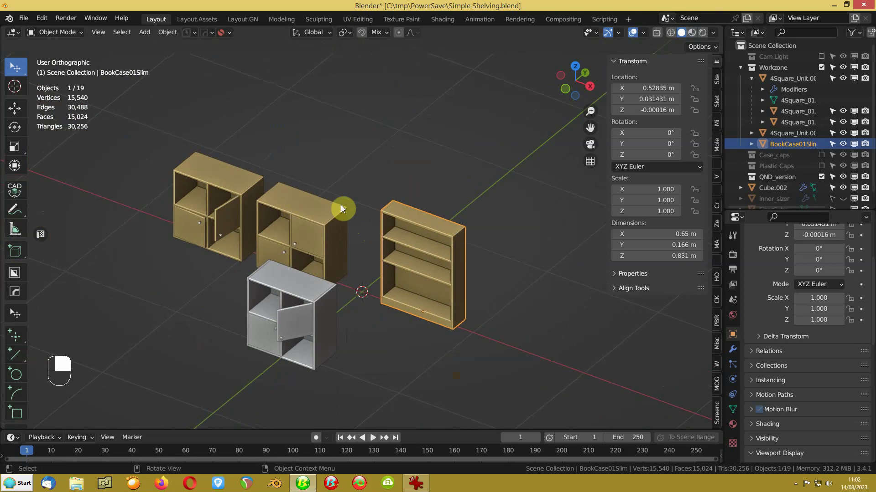
scroll(273, 216, up, 2)
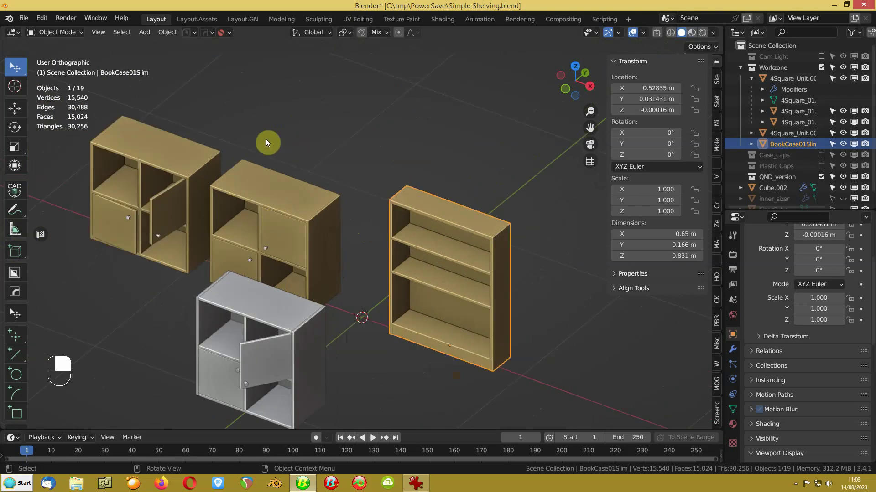
scroll(237, 161, up, 1)
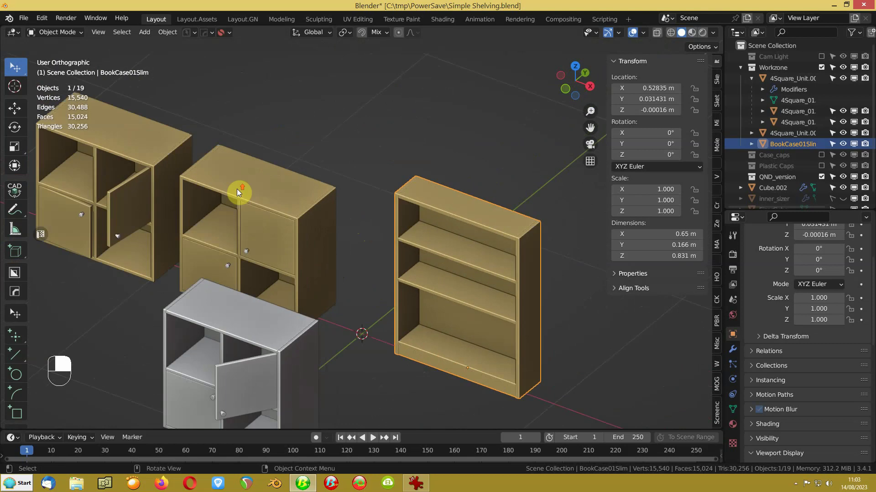
shift+middle_drag(236, 139, 272, 231)
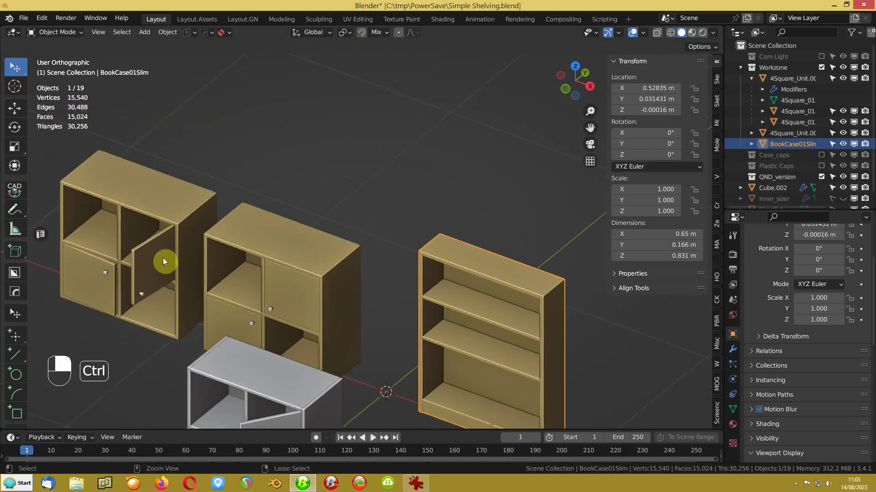
ctrl+middle_drag(163, 258, 174, 229)
shift+middle_drag(78, 243, 224, 253)
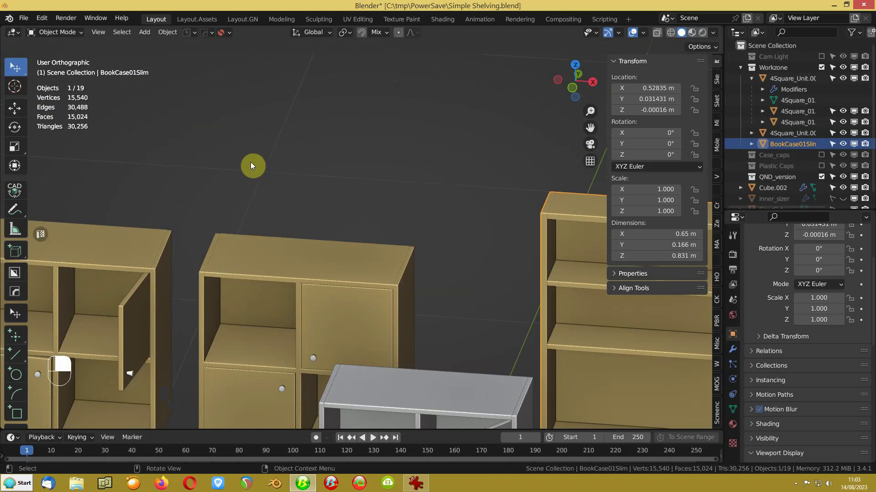
Launch XnView and look through the HouseTextures folder under colkai_Images for reference photos.
click(18, 485)
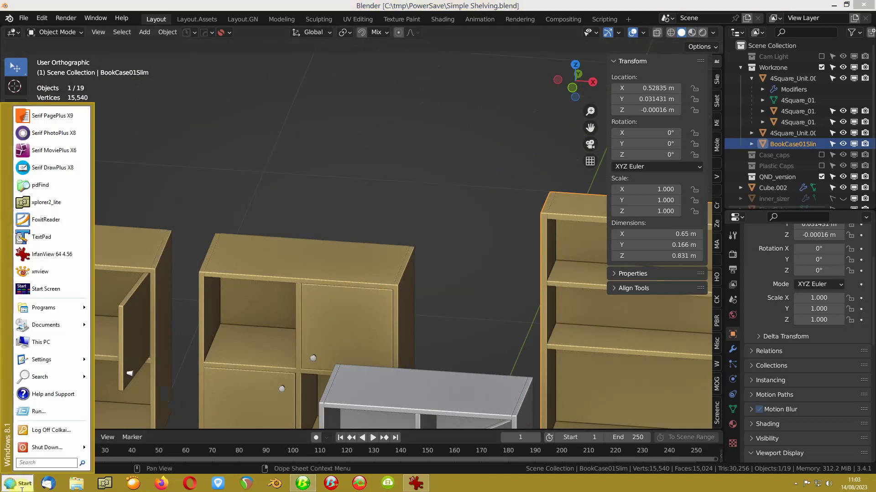
click(26, 272)
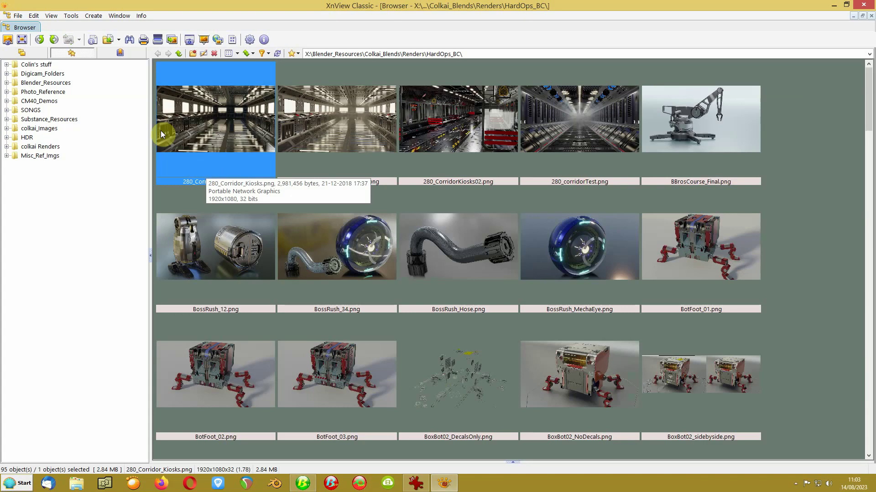
click(6, 129)
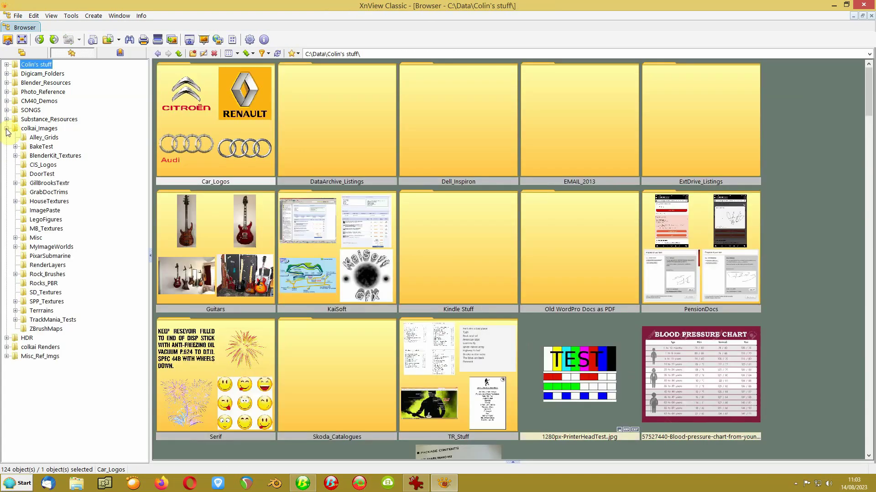
click(49, 201)
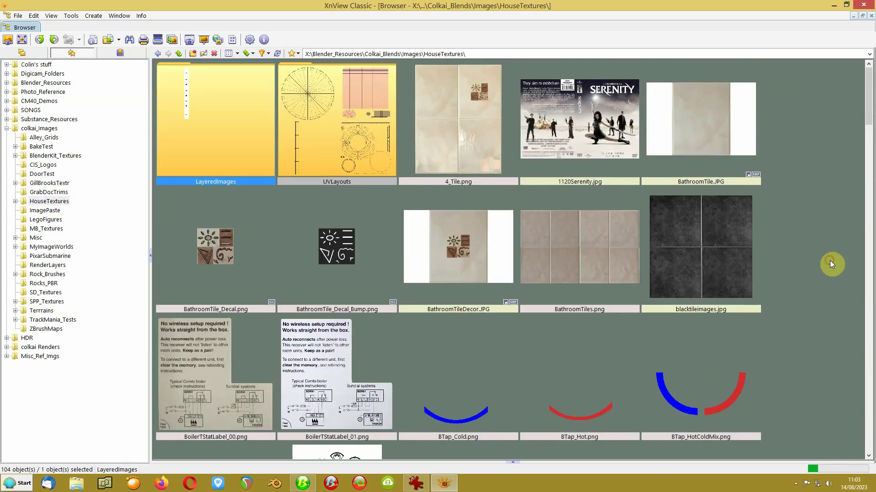
scroll(828, 259, down, 10)
scroll(823, 256, down, 15)
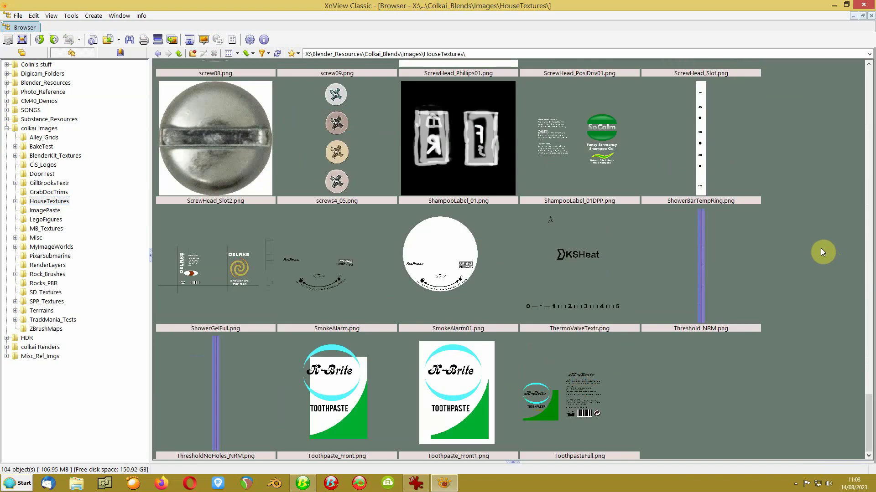
scroll(822, 252, up, 12)
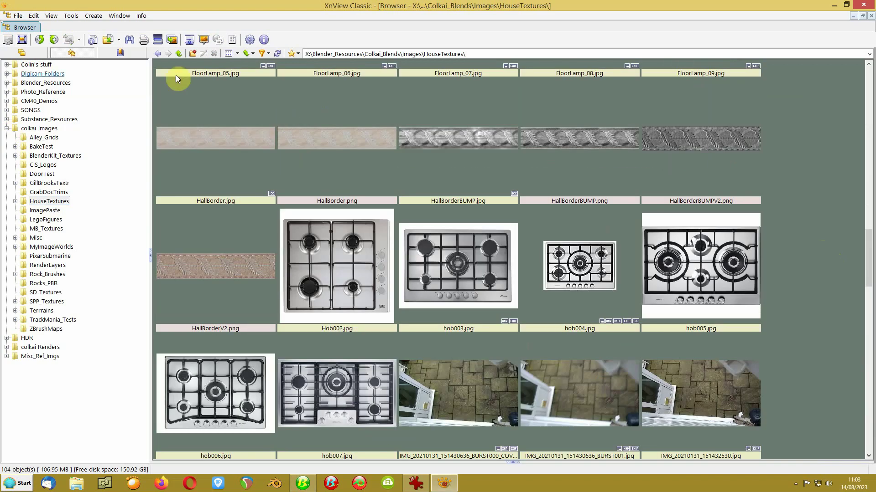
Open the HouseRef folder under Blender_Resources and browse its thumbnails to the Ornaments photos.
click(24, 52)
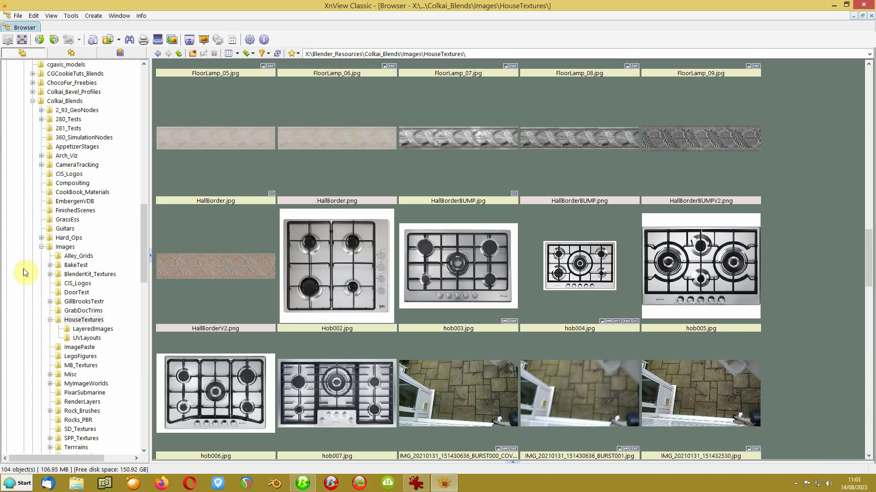
scroll(23, 260, down, 2)
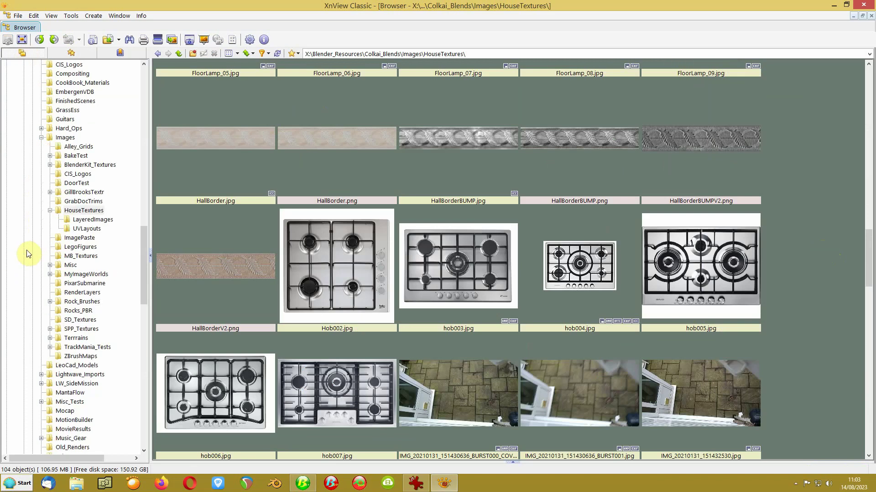
scroll(28, 254, up, 5)
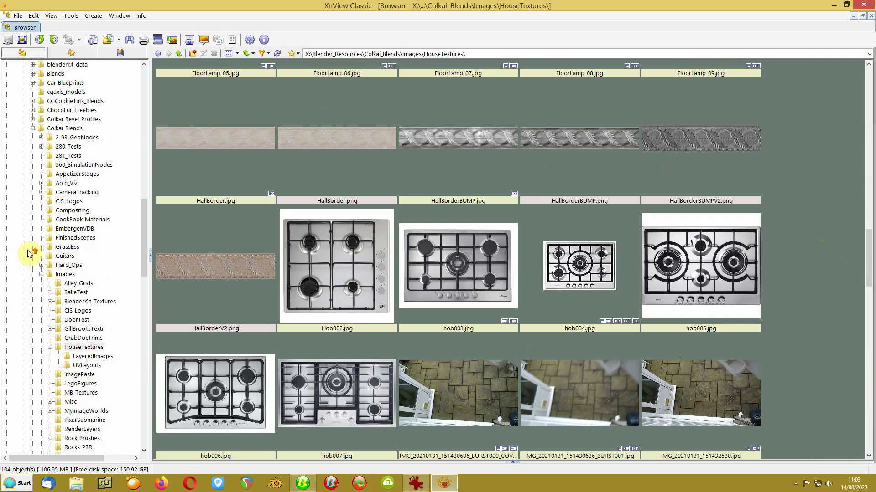
click(33, 128)
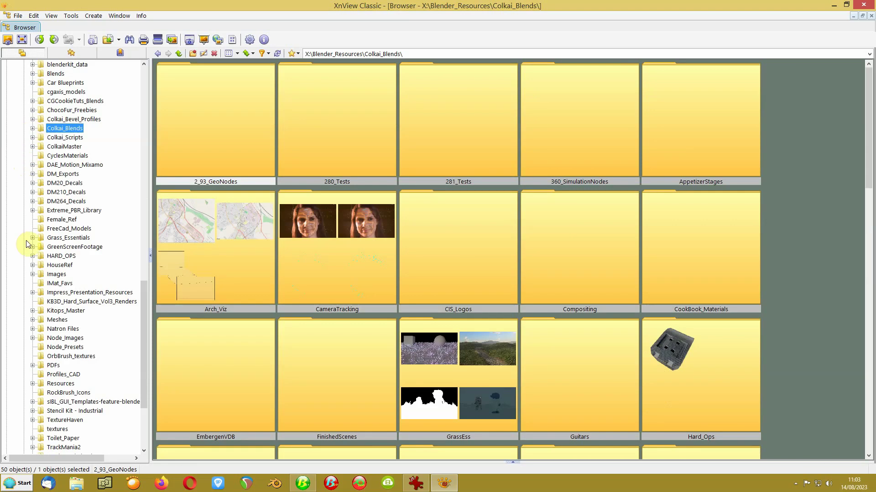
click(59, 265)
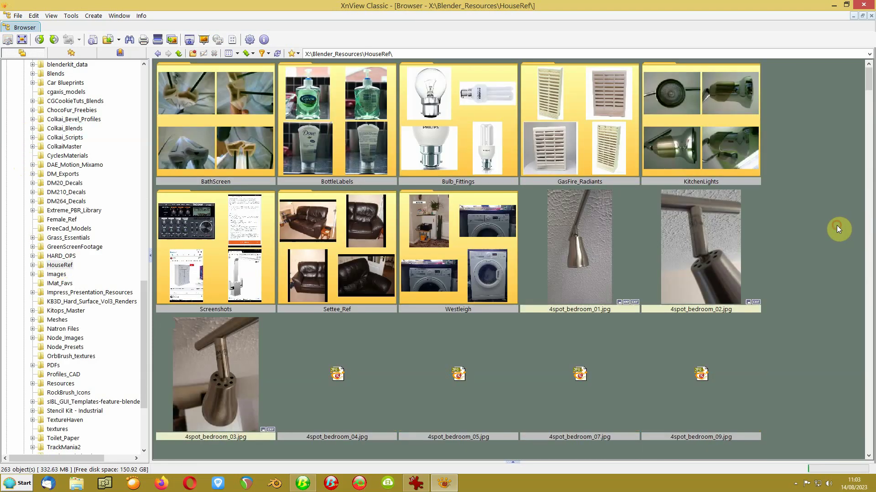
scroll(828, 227, down, 6)
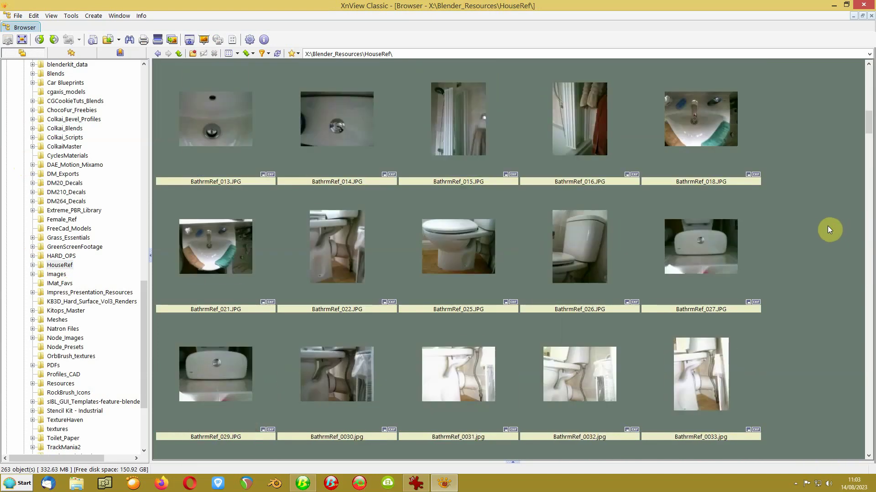
scroll(826, 227, down, 10)
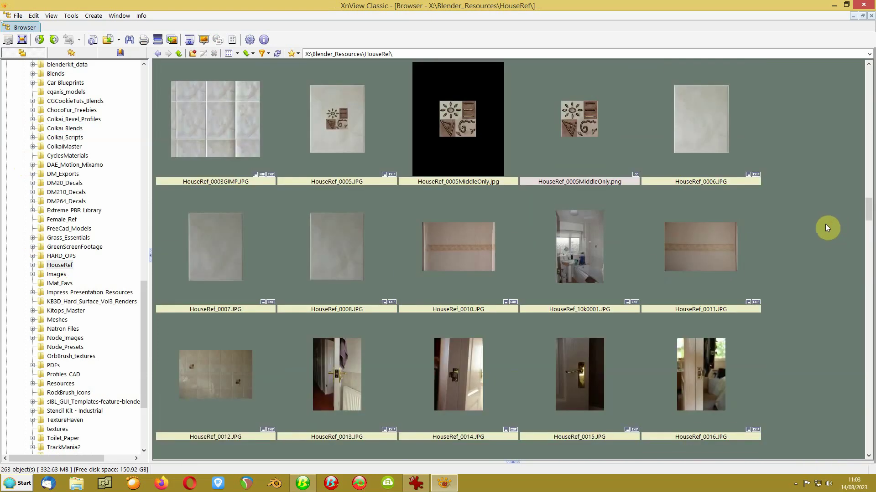
scroll(825, 222, down, 10)
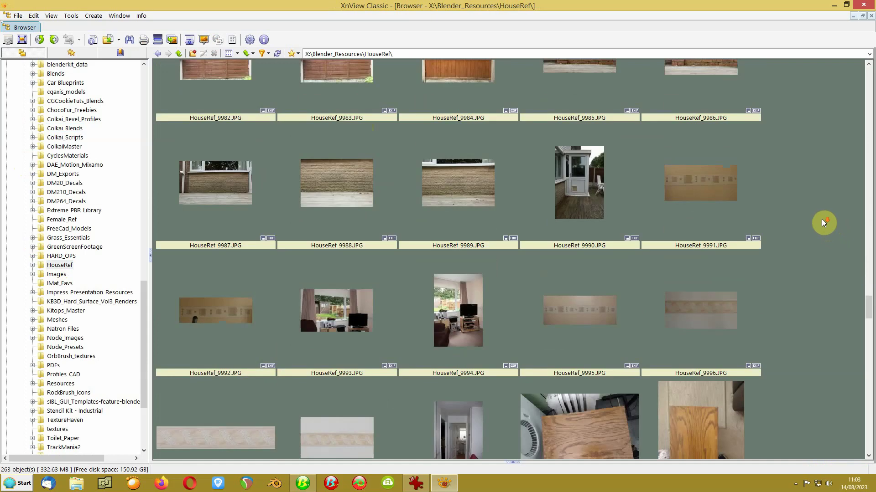
scroll(821, 220, down, 5)
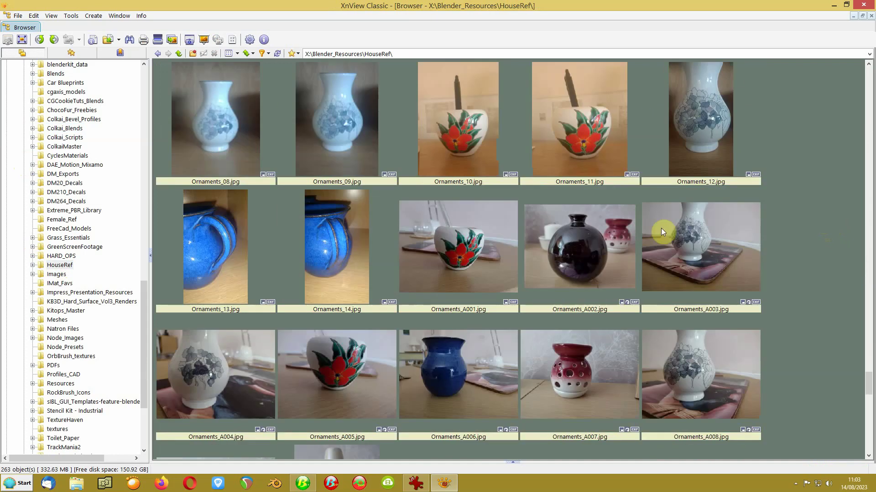
View the flowered bowl photos Ornaments_10.jpg and Ornaments_11.jpg at full size, ending on Ornaments_10.jpg.
double_click(469, 156)
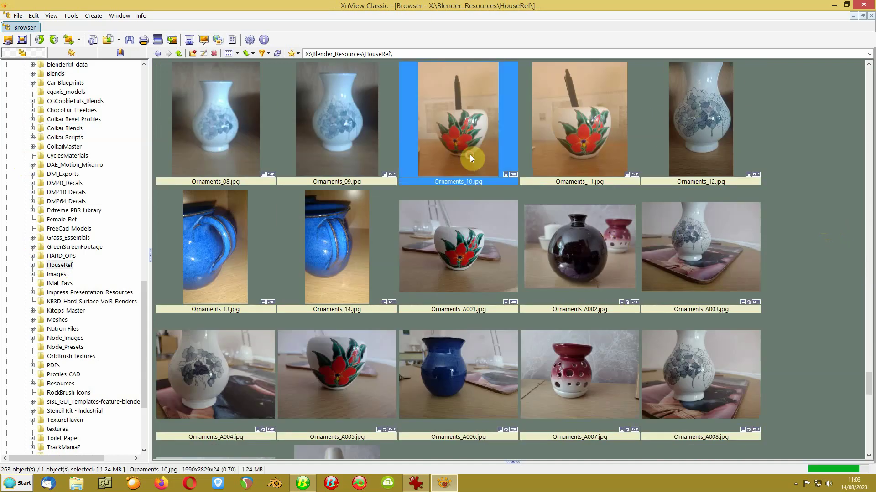
key(Page_Down)
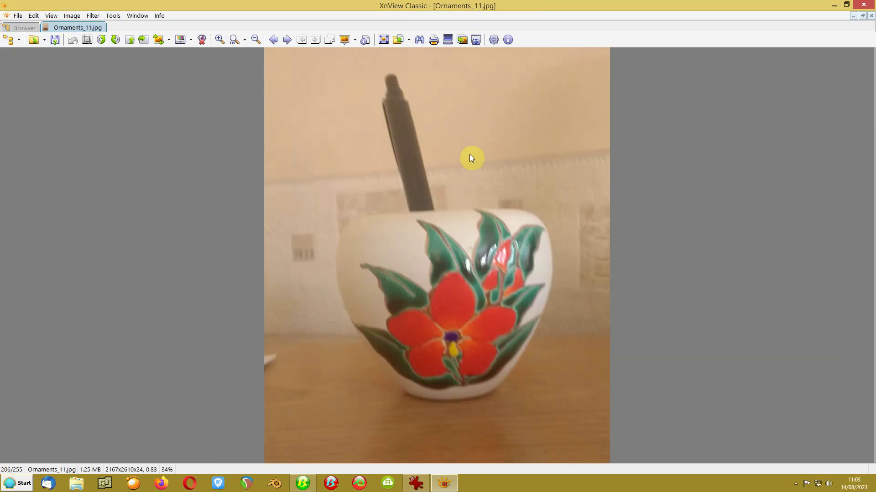
key(Page_Up)
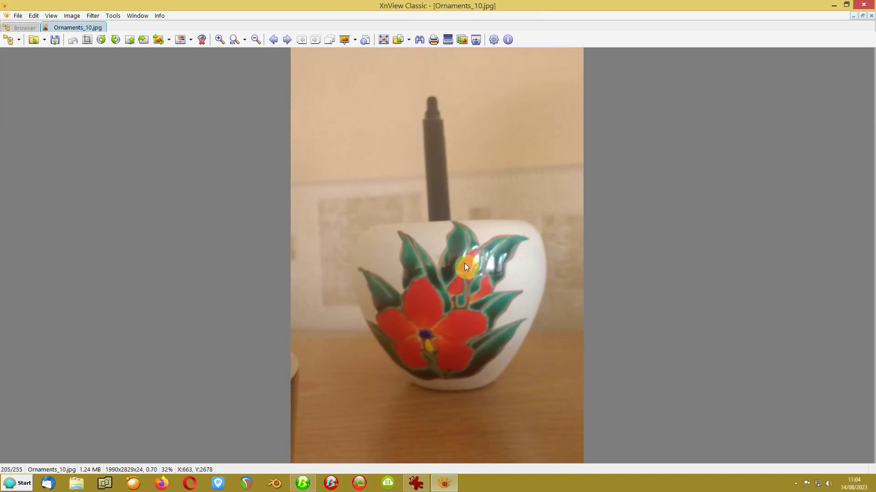
Switch back to Blender and add a 2 m mesh plane in the front orthographic view.
click(305, 482)
key(KP_1)
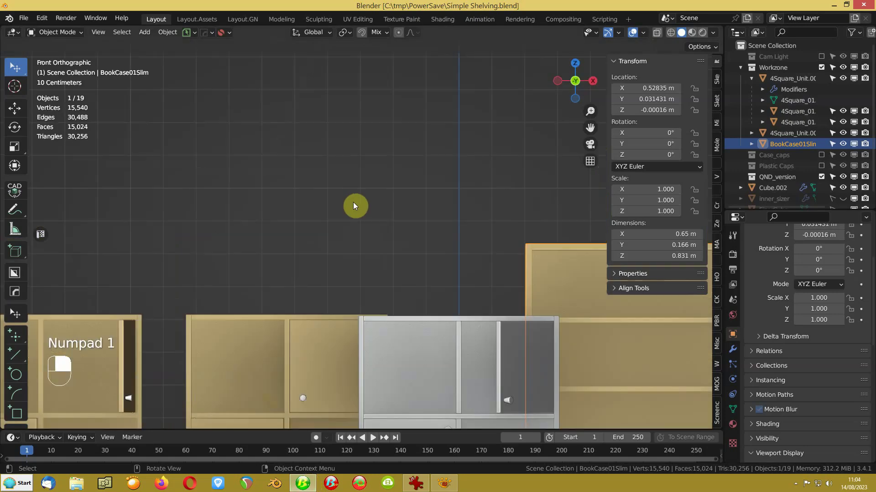
scroll(349, 208, up, 2)
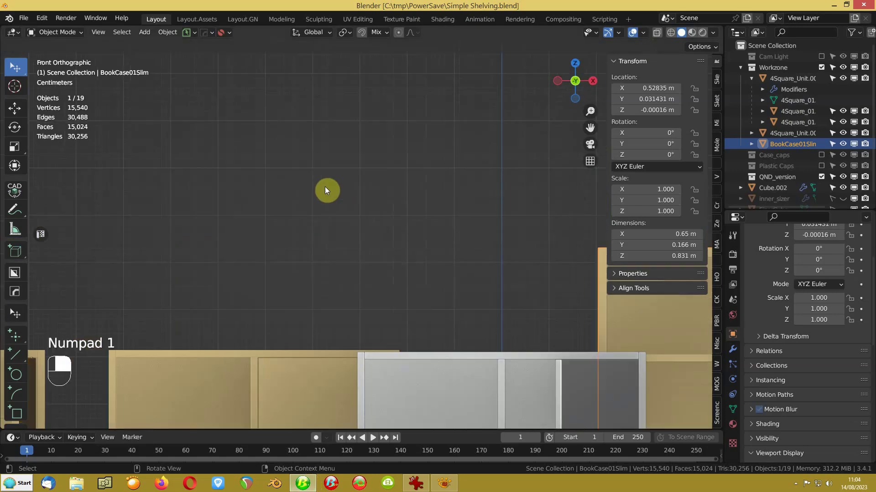
key(shift+a)
mouse_move(325, 187)
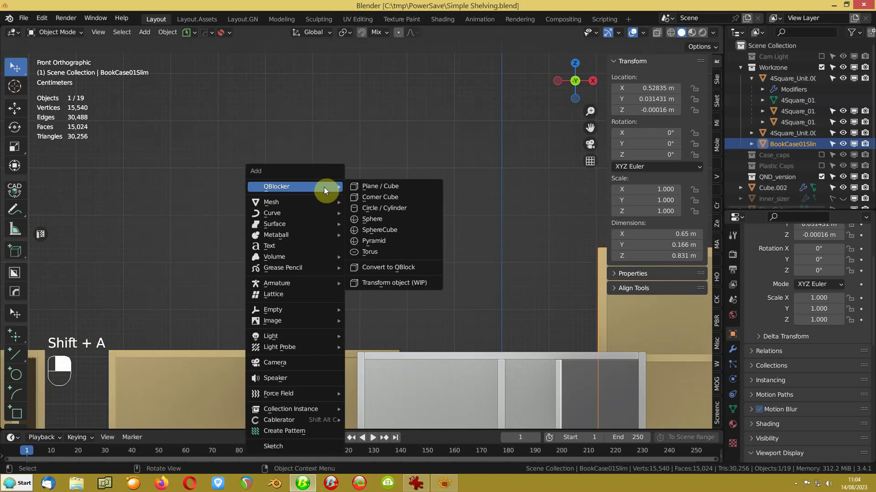
mouse_move(312, 201)
click(382, 247)
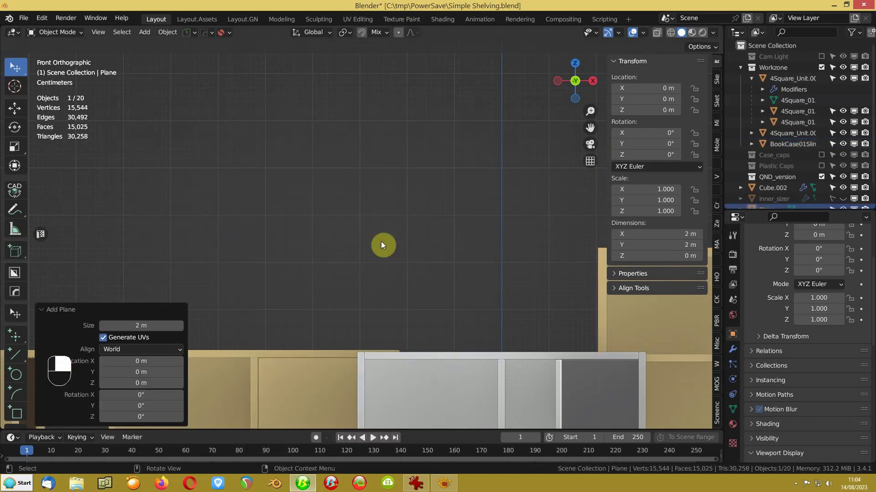
Move the plane about 0.596 m up and 0.038 m toward negative X, and rotate it 90° around X.
key(g)
click(326, 91)
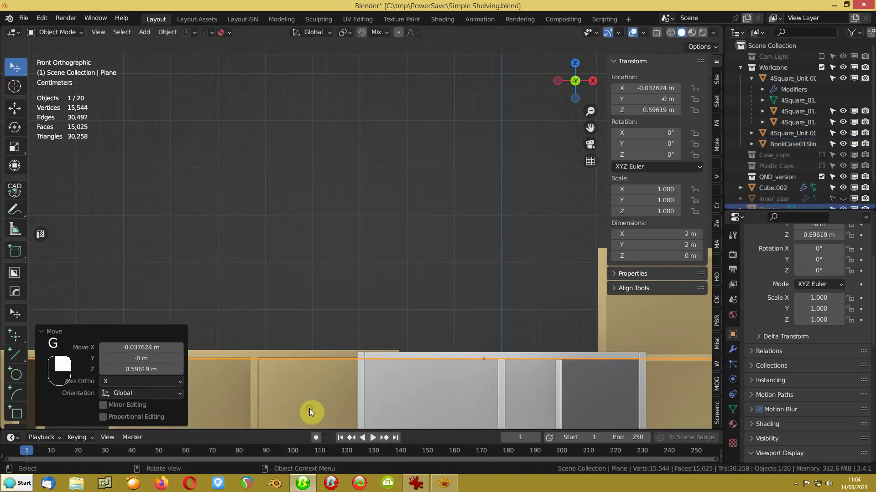
text(rx90)
key(Return)
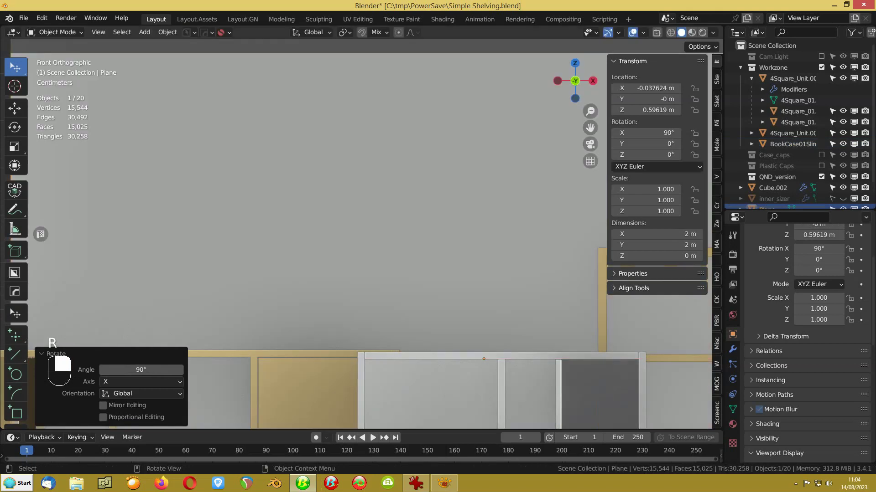
Scale the plane down to about 0.207 m square and move it about 0.26 m toward negative X and 0.29 m up.
key(s)
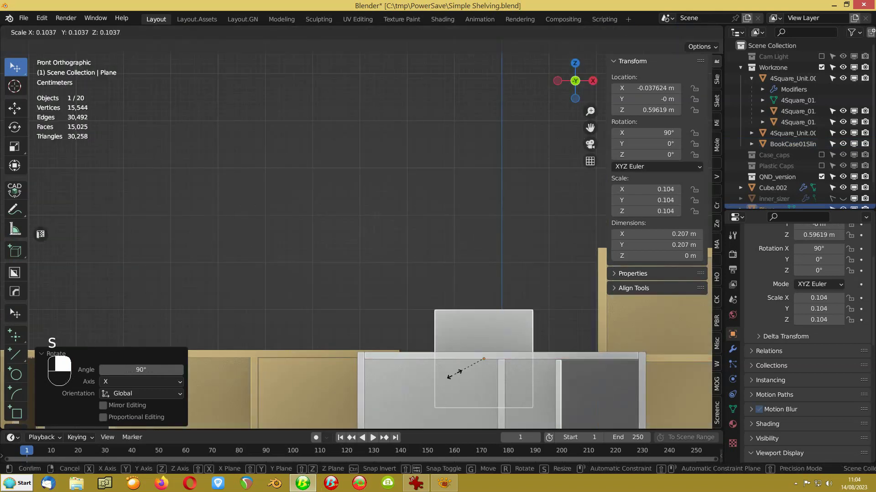
click(451, 381)
key(g)
click(333, 234)
scroll(333, 234, up, 3)
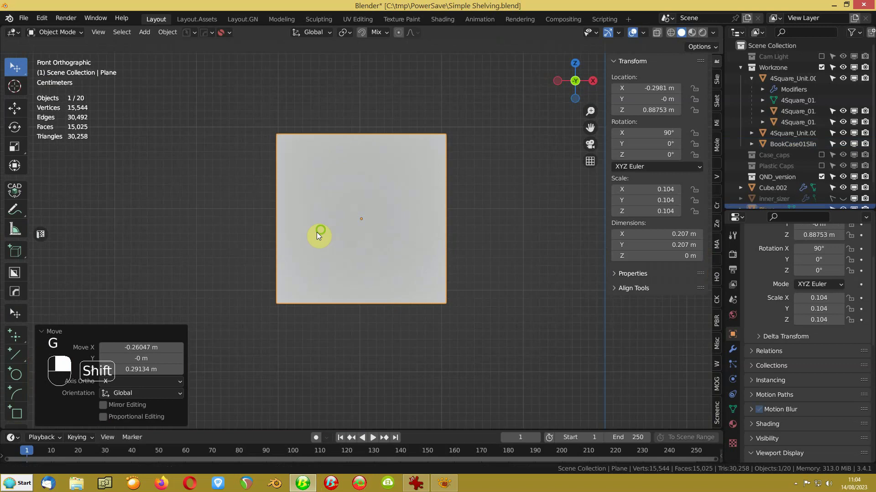
shift+middle_drag(317, 232, 330, 288)
scroll(335, 282, up, 1)
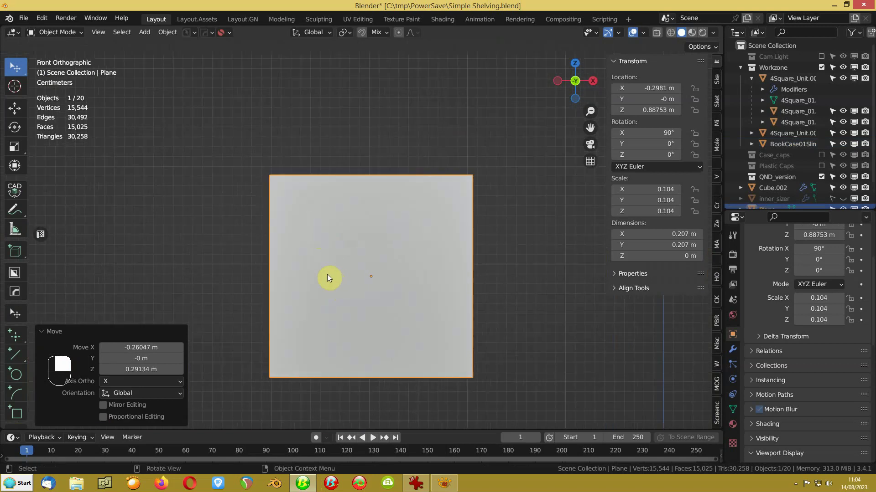
Apply the plane's rotation and scale, then merge all its vertices at center in wireframe Edit Mode.
key(ctrl+a)
click(181, 260)
key(Tab)
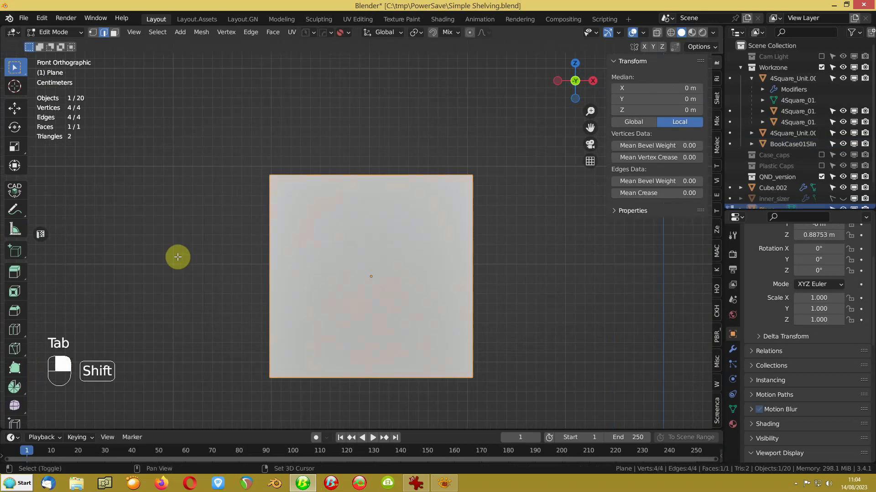
key(shift+z)
key(1)
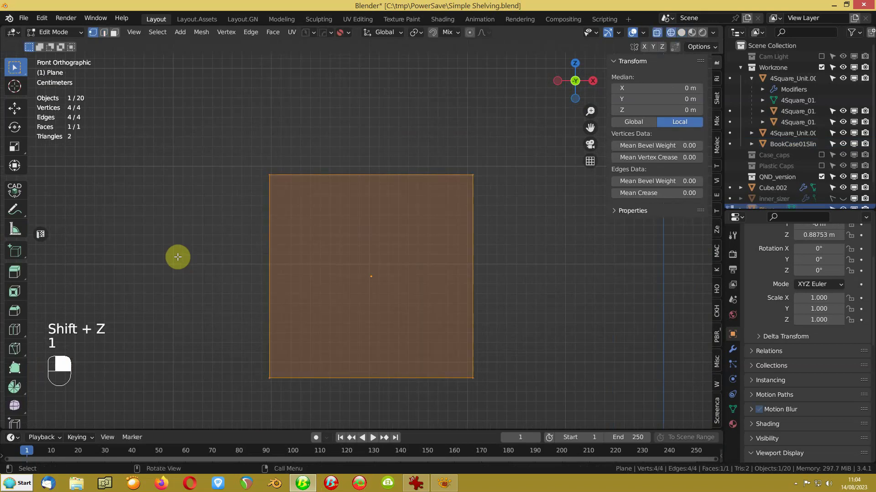
key(a)
key(m)
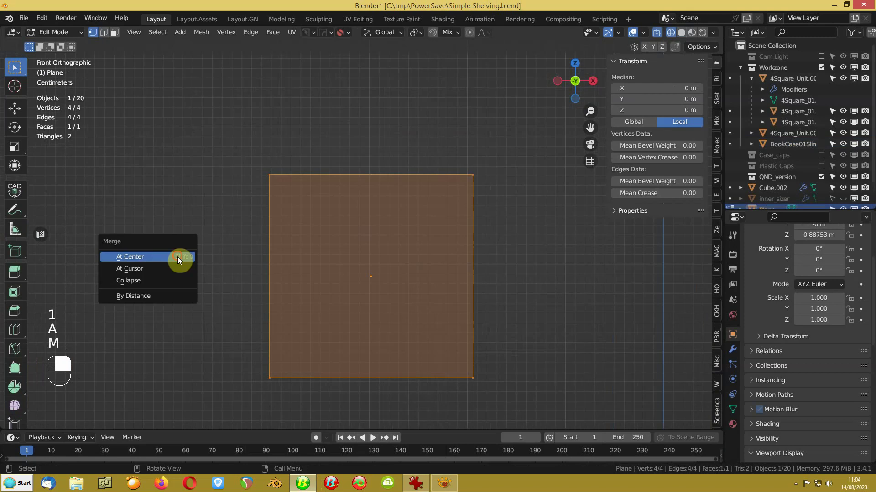
click(178, 256)
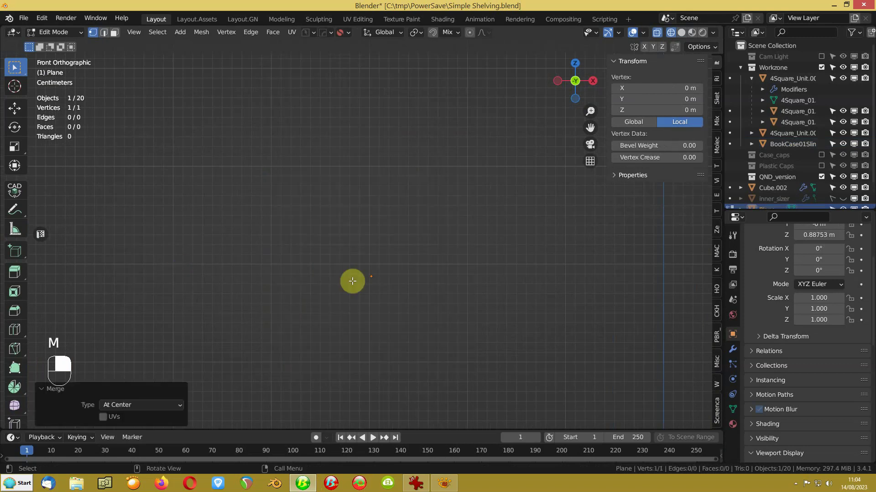
Extrude the vertex about 0.042 m along X and add seven points upward for a flared vase half-profile about 0.146 m high.
key(e)
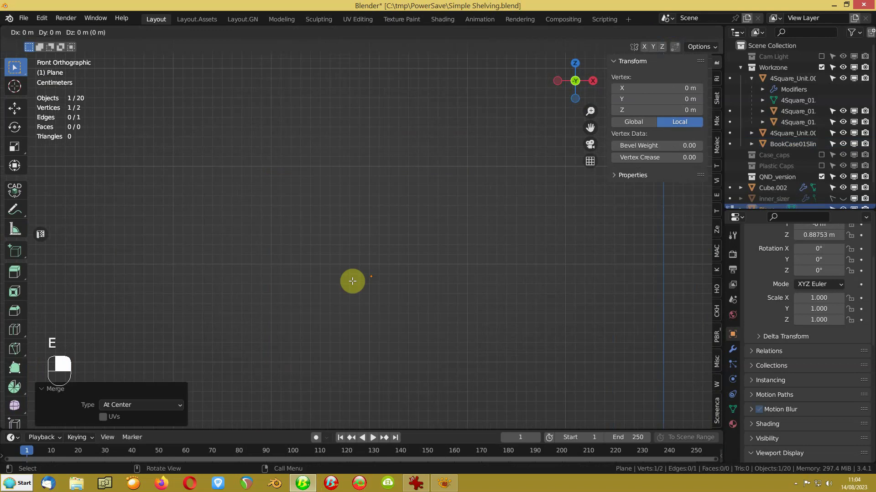
key(x)
click(393, 289)
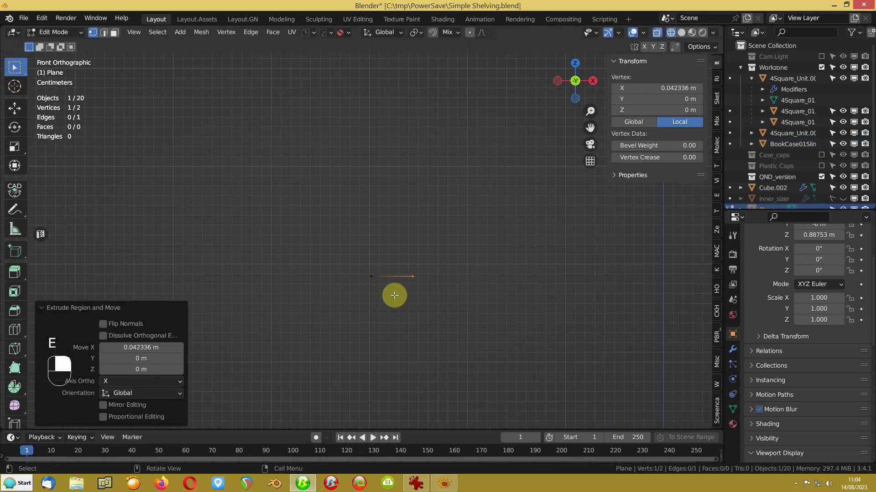
ctrl+right_click(427, 257)
ctrl+right_click(436, 229)
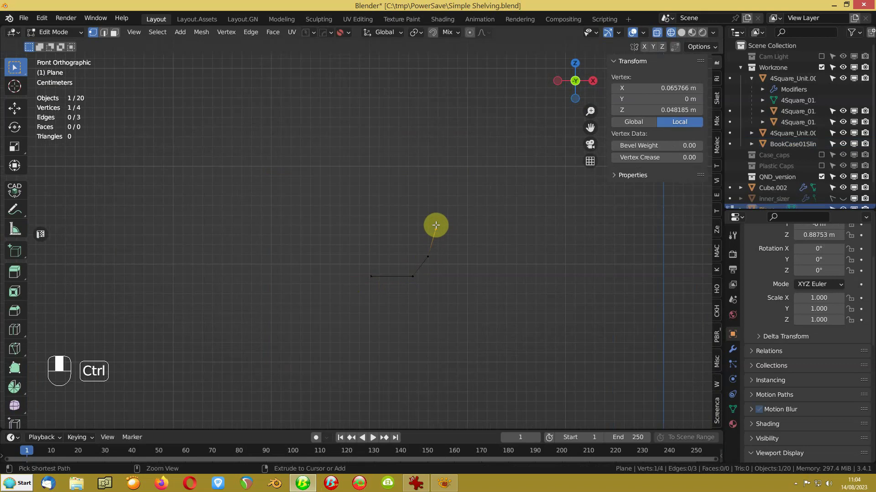
ctrl+right_click(432, 202)
ctrl+right_click(418, 176)
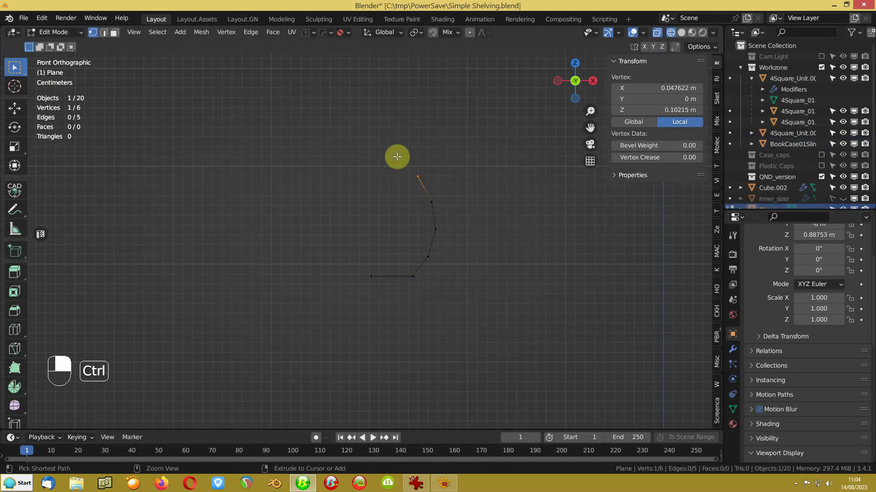
ctrl+right_click(396, 157)
ctrl+right_click(398, 144)
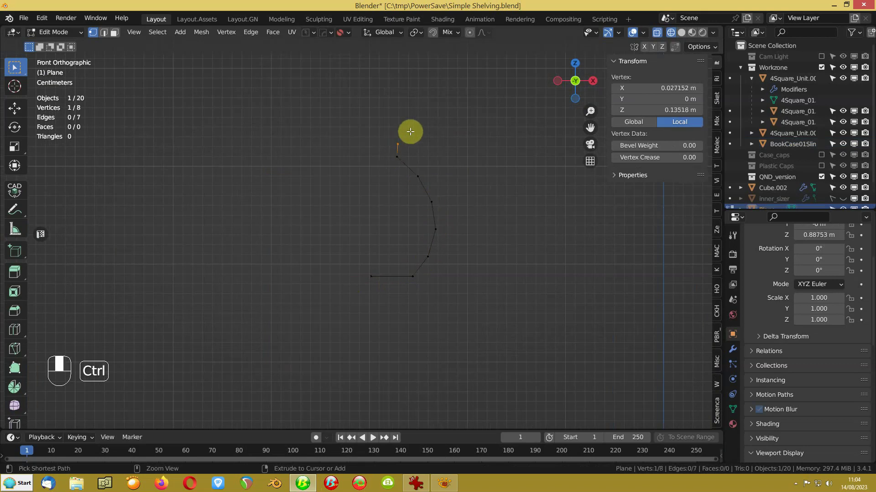
ctrl+right_click(407, 133)
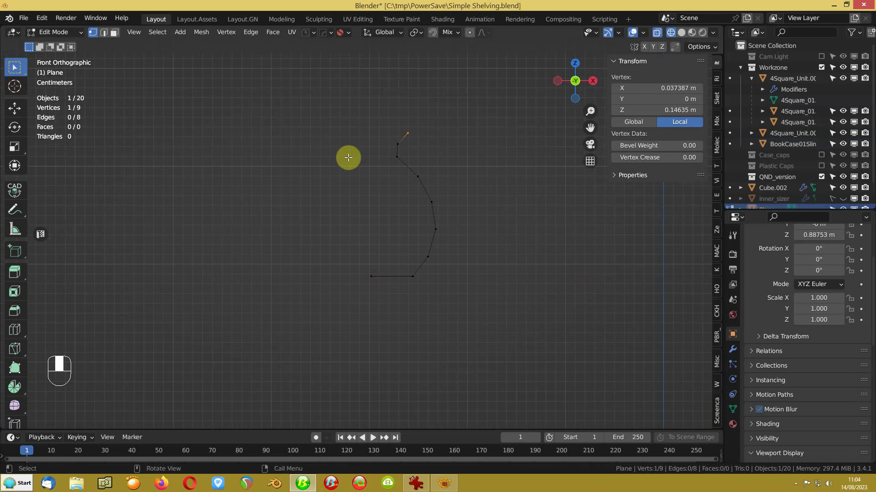
Snap the 3D cursor to the profile's inner base vertex and add a Screw modifier in Object Mode.
click(367, 276)
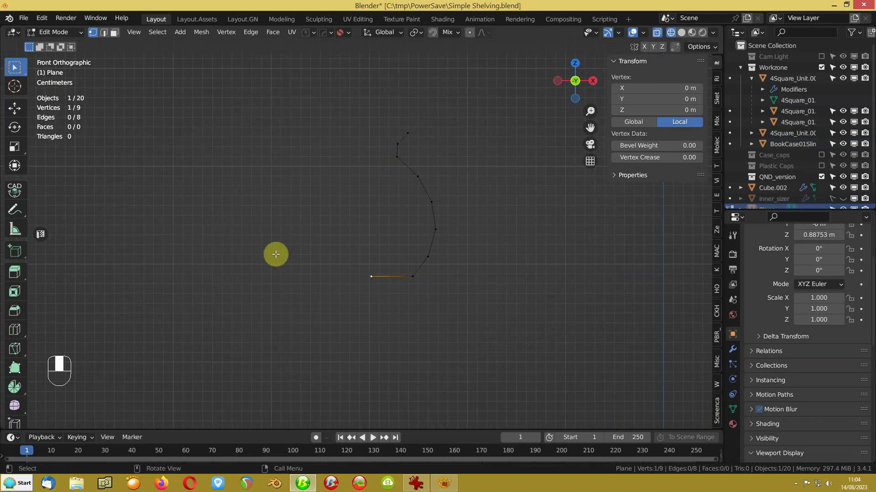
key(shift+s)
click(277, 316)
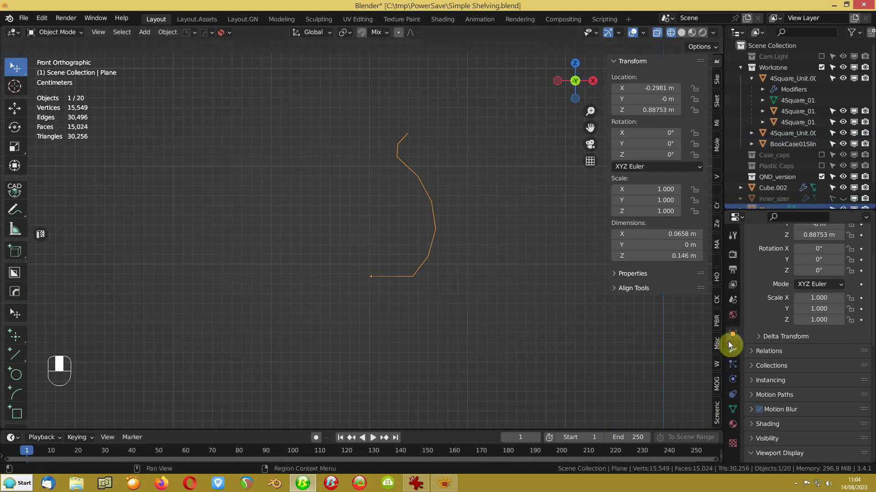
click(735, 350)
click(772, 253)
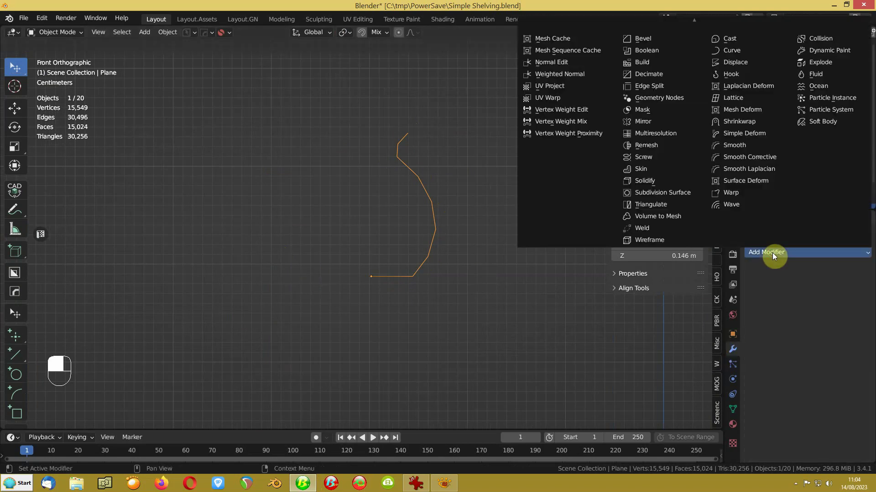
click(652, 156)
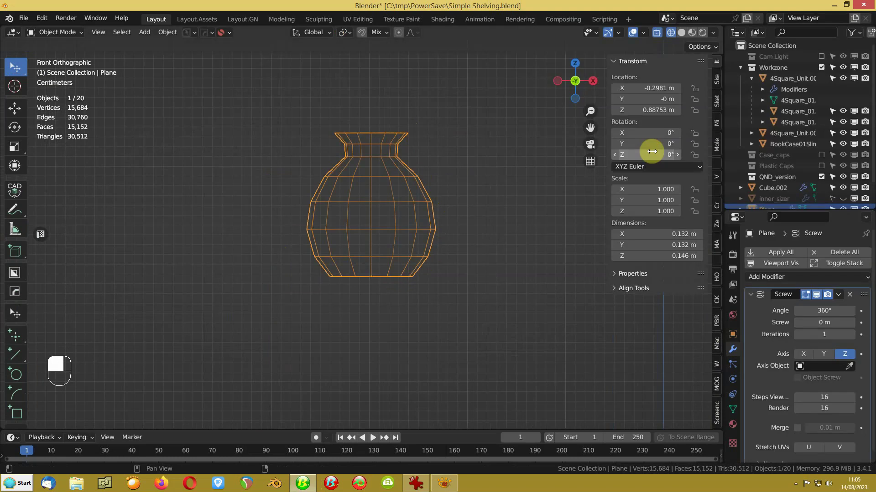
Return to solid shading and add a Solidify modifier with a thickness of -0.002 m to the vase.
middle_drag(517, 181, 372, 235)
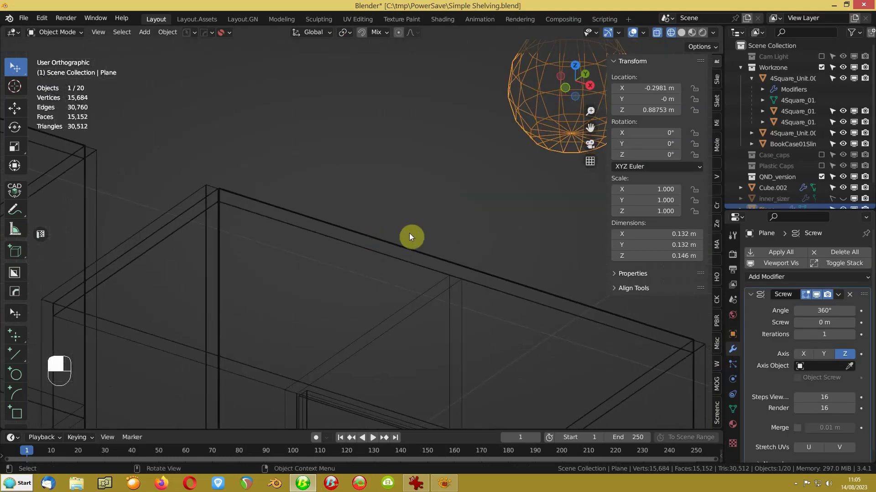
key(KP_Decimal)
key(shift+z)
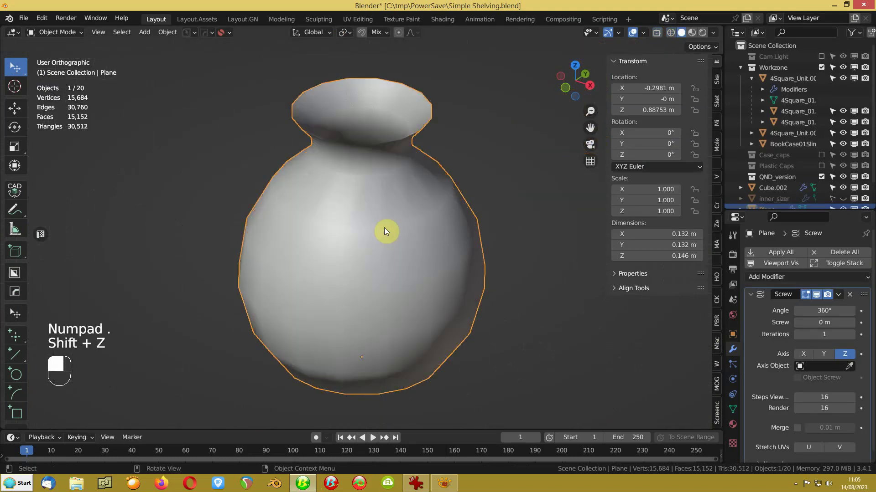
click(749, 295)
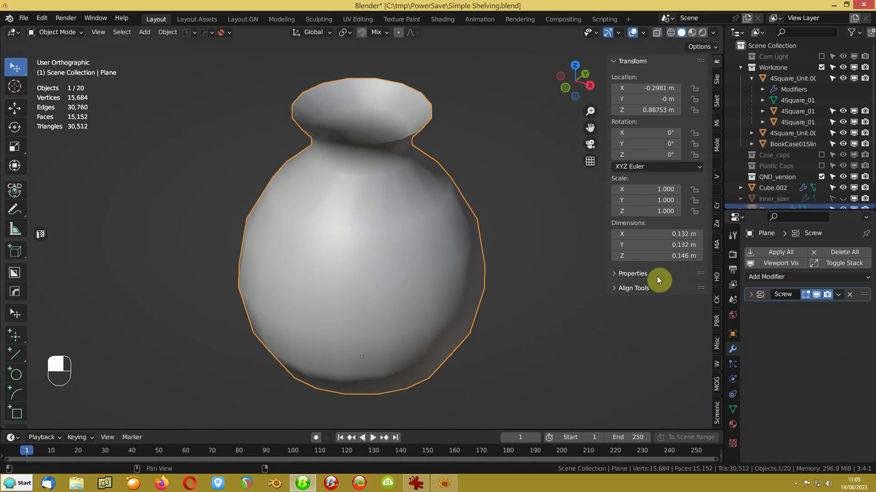
click(780, 277)
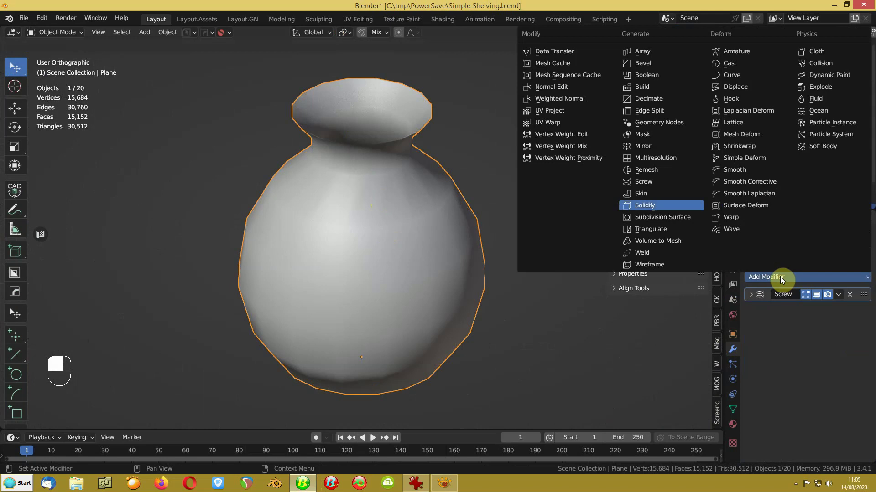
click(644, 206)
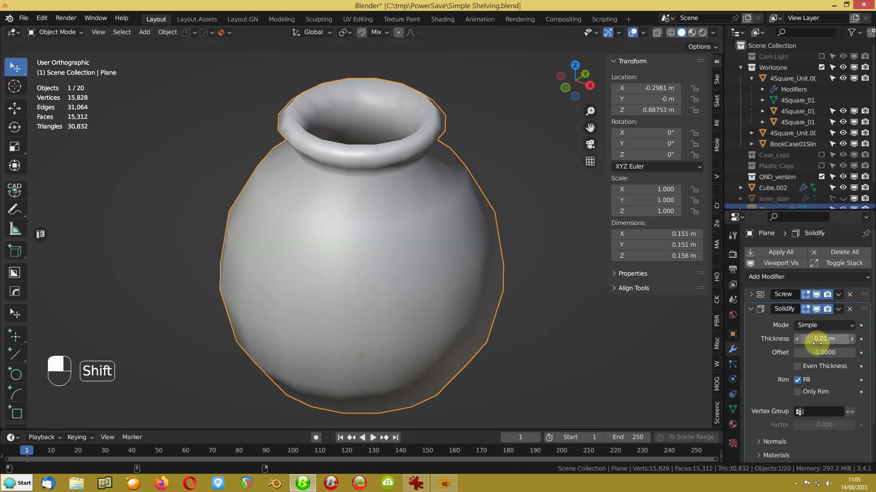
shift+drag(816, 343, 792, 343)
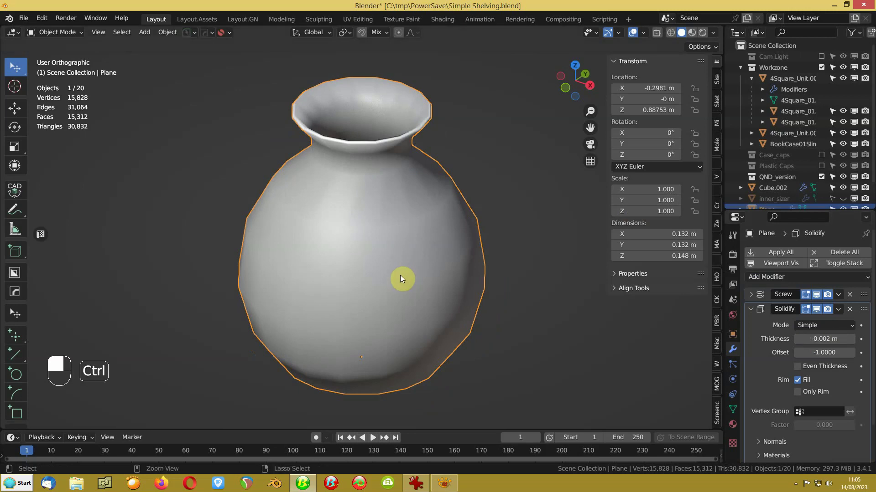
Add a level 2 subdivision surface to the vase and inspect its base.
key(ctrl+2)
middle_drag(393, 268, 395, 238)
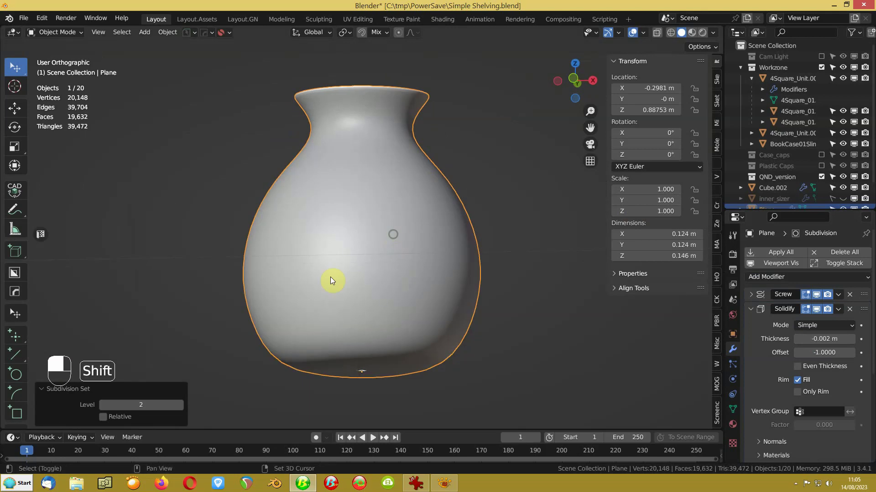
shift+middle_drag(334, 345, 342, 260)
scroll(344, 278, up, 1)
middle_drag(346, 299, 350, 299)
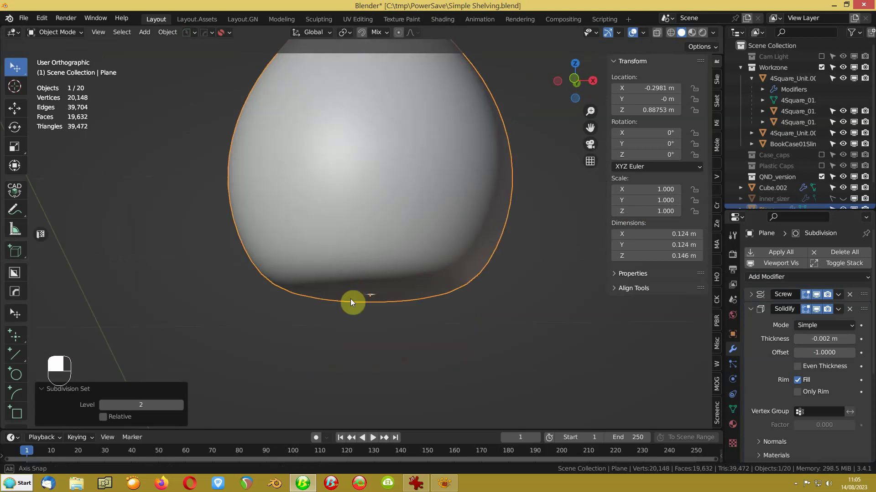
Add a Weld modifier to the vase and place it directly after Screw in the modifier stack.
click(750, 309)
click(753, 332)
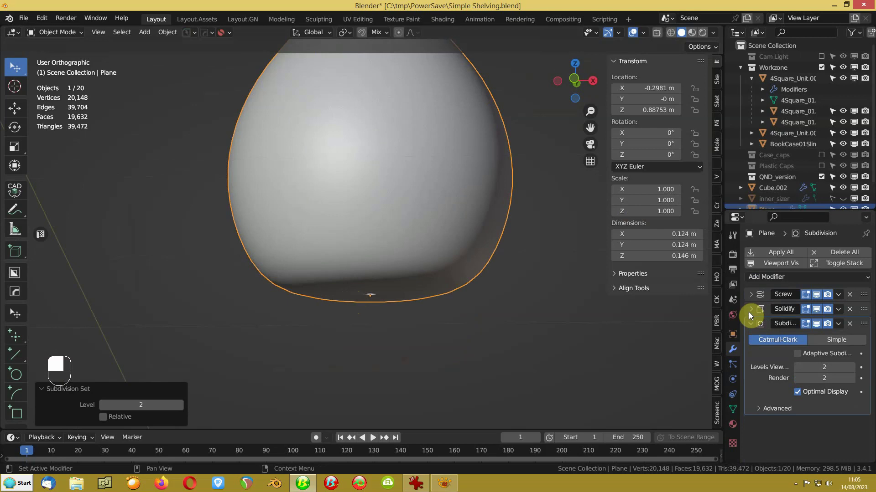
click(750, 310)
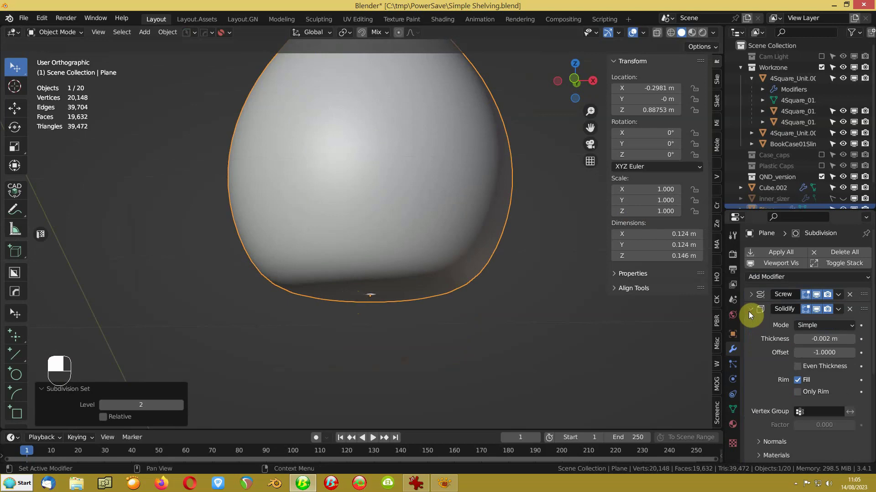
click(758, 277)
click(647, 252)
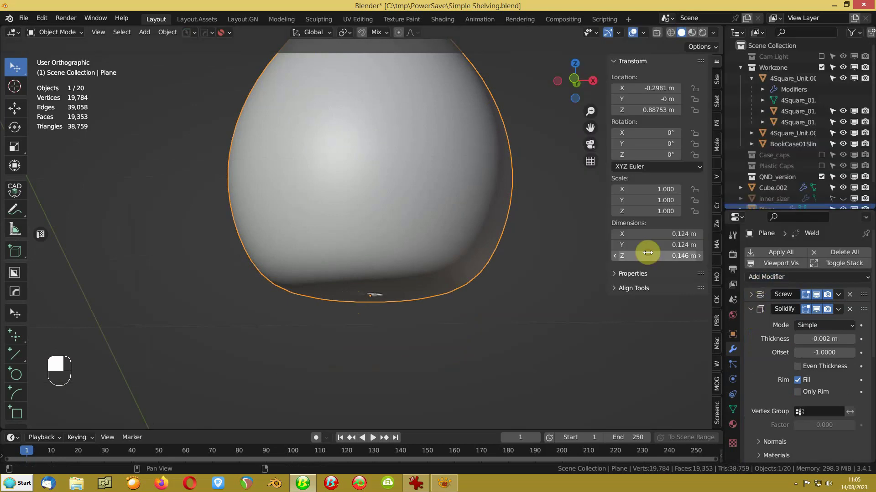
scroll(789, 330, down, 8)
scroll(817, 239, up, 5)
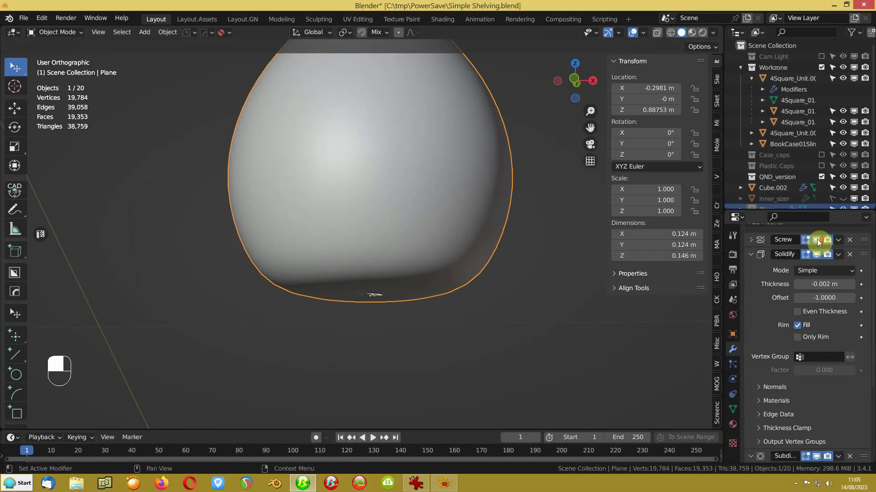
scroll(830, 243, up, 3)
click(844, 263)
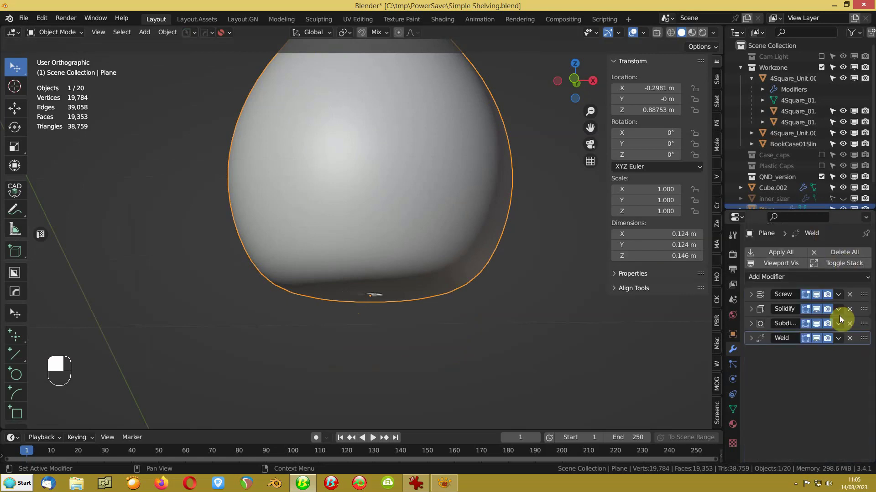
drag(863, 341, 863, 307)
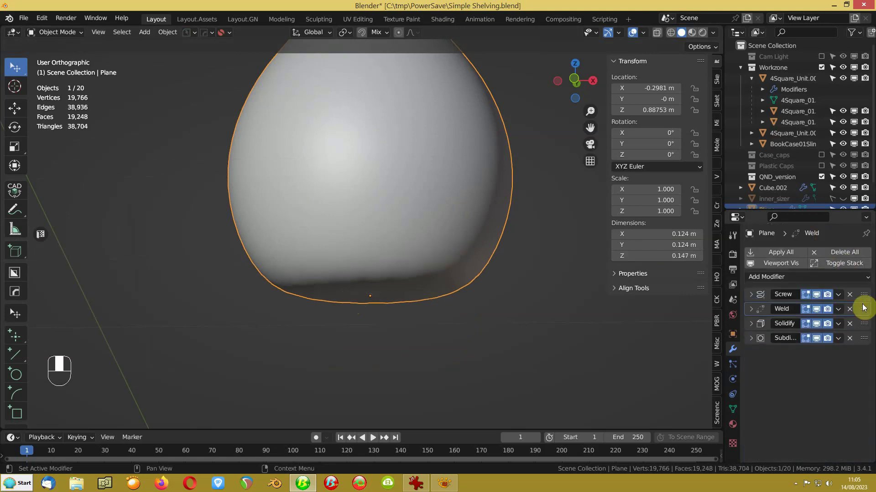
middle_drag(333, 294, 361, 311)
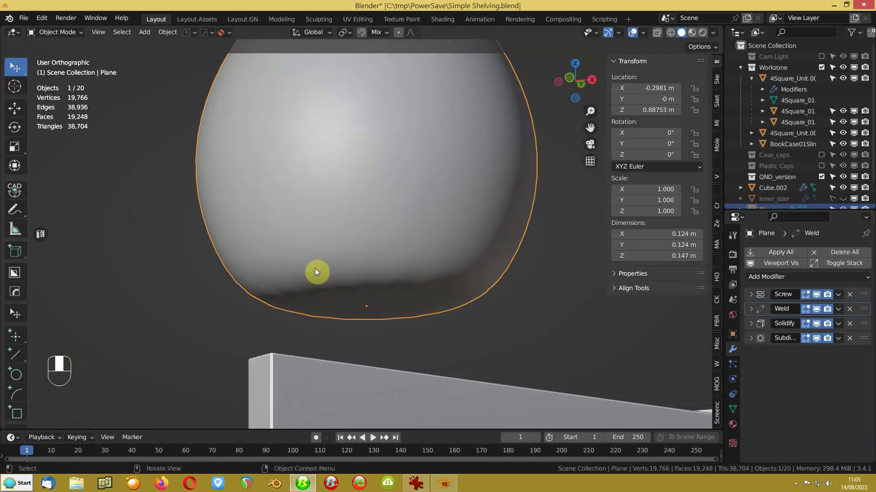
key(Tab)
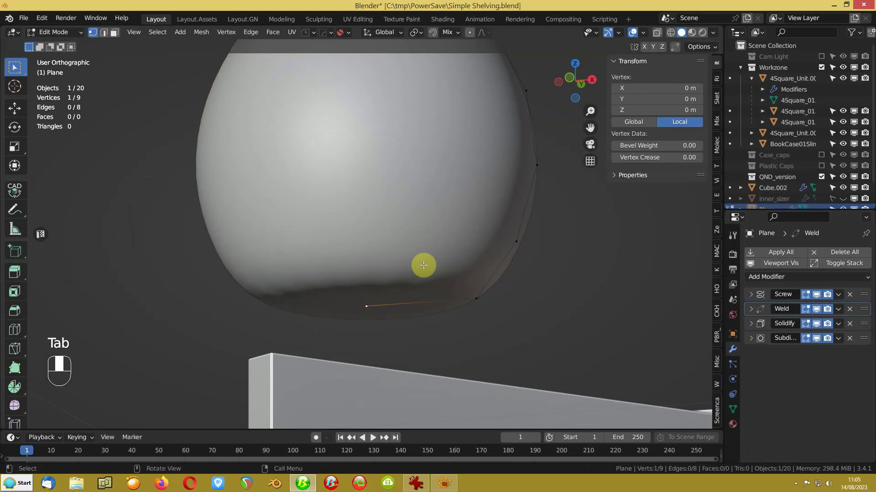
click(476, 298)
key(shift+ctrl+b)
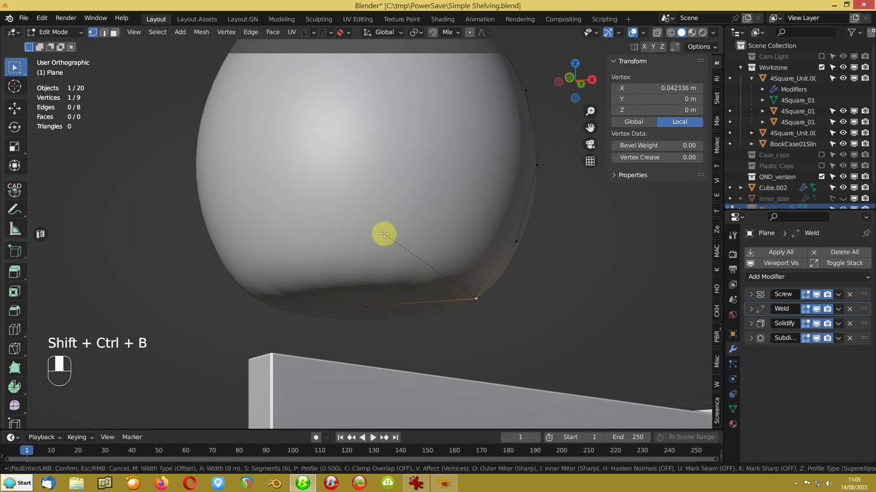
scroll(376, 227, down, 5)
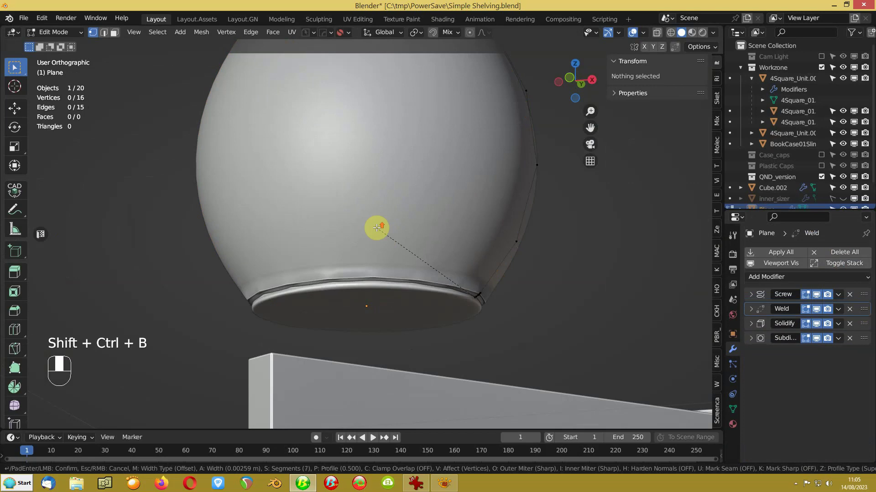
scroll(377, 228, up, 1)
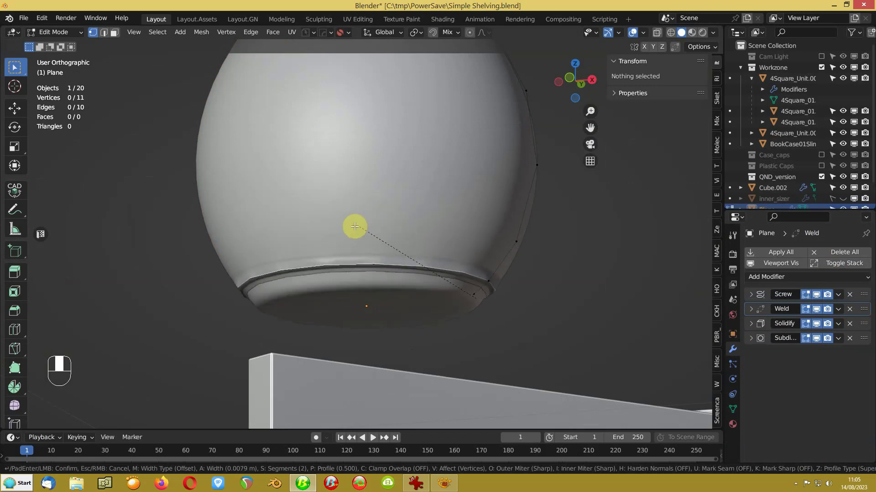
right_click(385, 232)
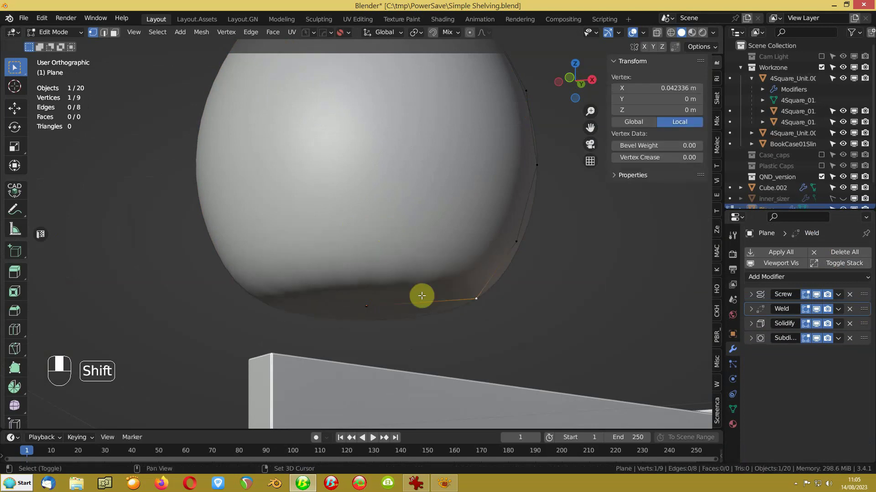
shift+middle_drag(420, 293, 346, 248)
key(Tab)
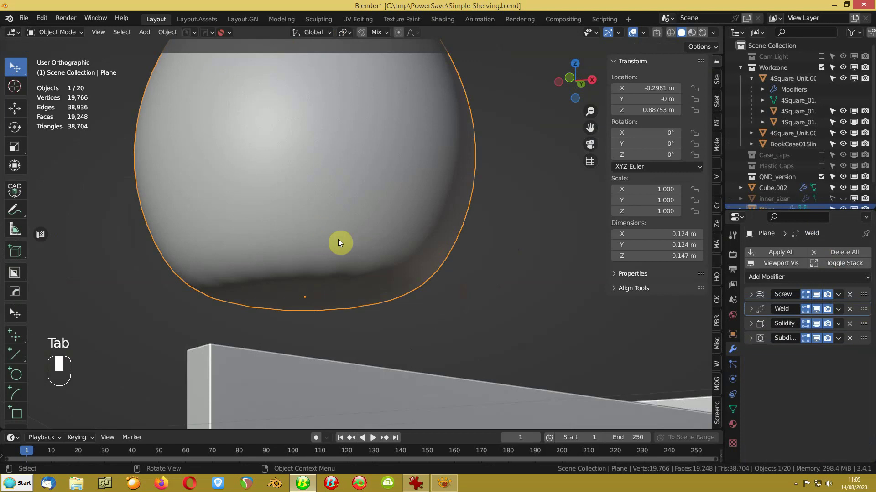
key(ctrl+f)
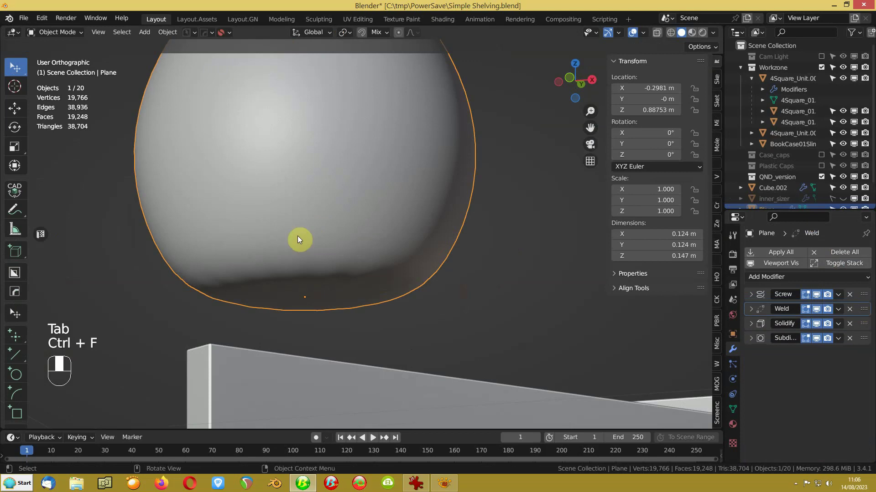
key(alt+f)
key(alt+f)
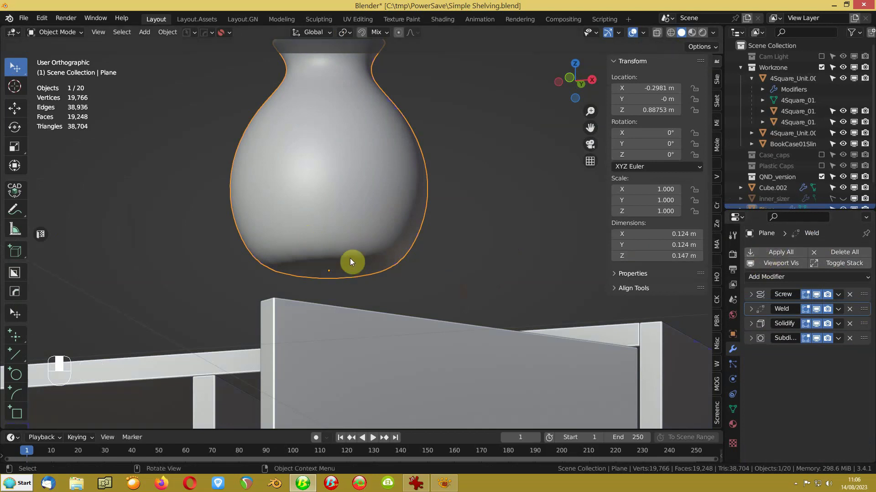
Subdivide the vase profile's lowest side edge and slide the new vertex down near the base corner, with a factor of about 0.844.
key(Tab)
shift+click(412, 230)
right_click(316, 201)
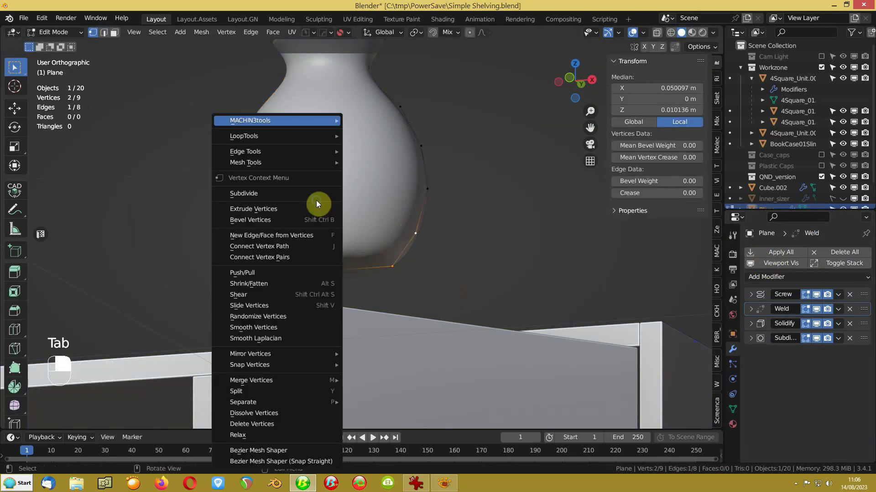
click(247, 196)
click(408, 247)
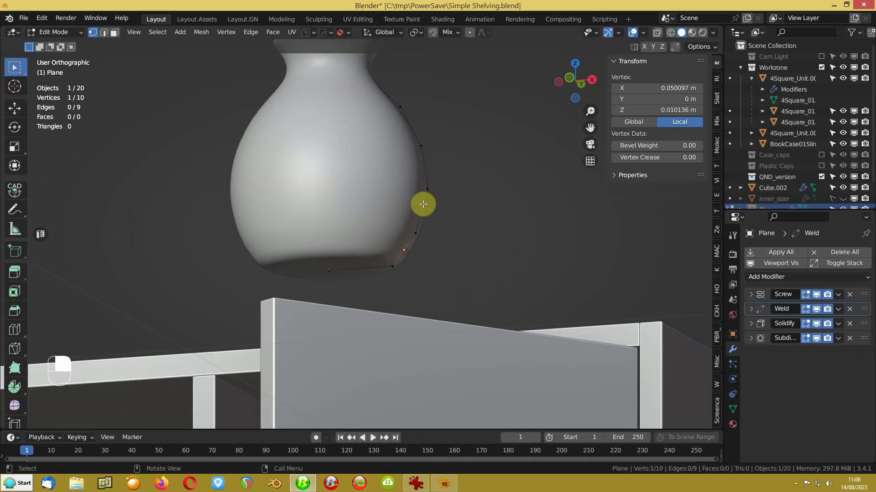
key(g)
key(g)
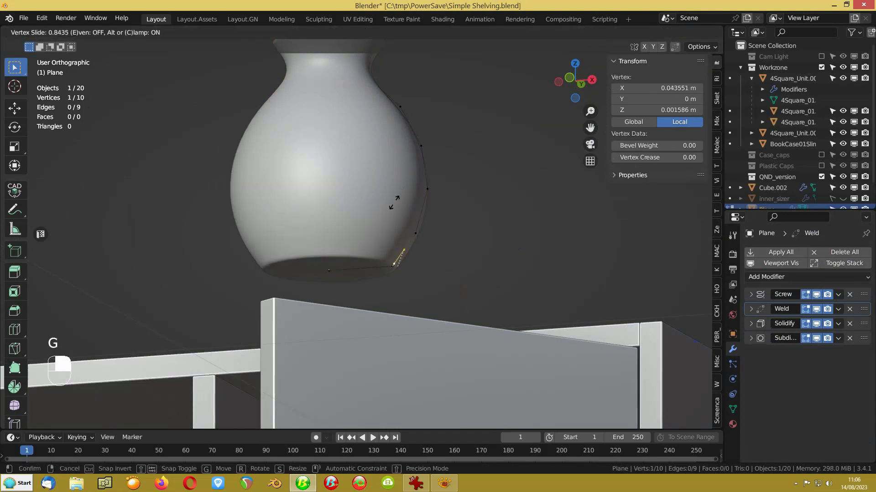
click(394, 202)
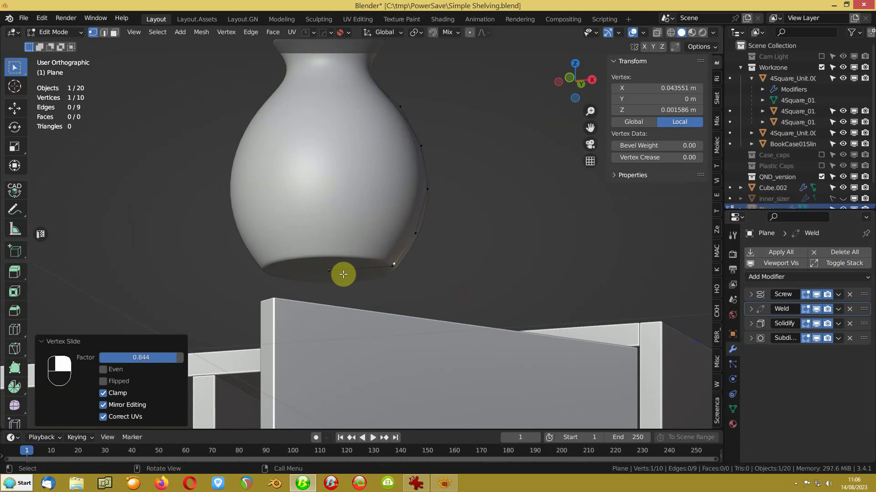
Subdivide the profile's base edge and slide the new vertex outward near the base corner, with a factor of about 0.881.
key(2)
click(357, 269)
right_click(288, 215)
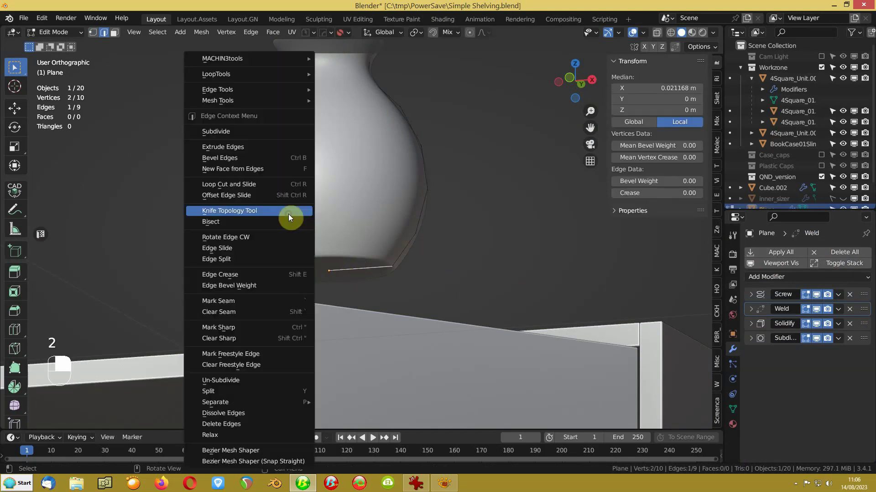
click(232, 130)
key(1)
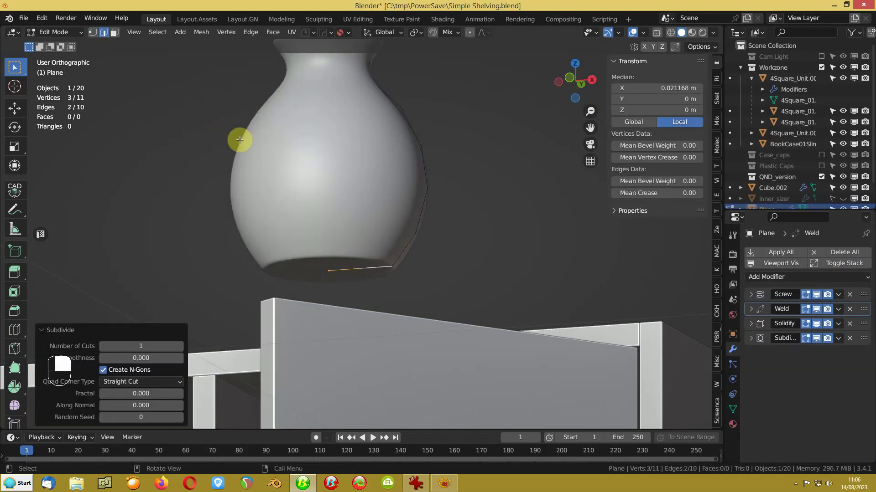
click(361, 268)
key(g)
key(g)
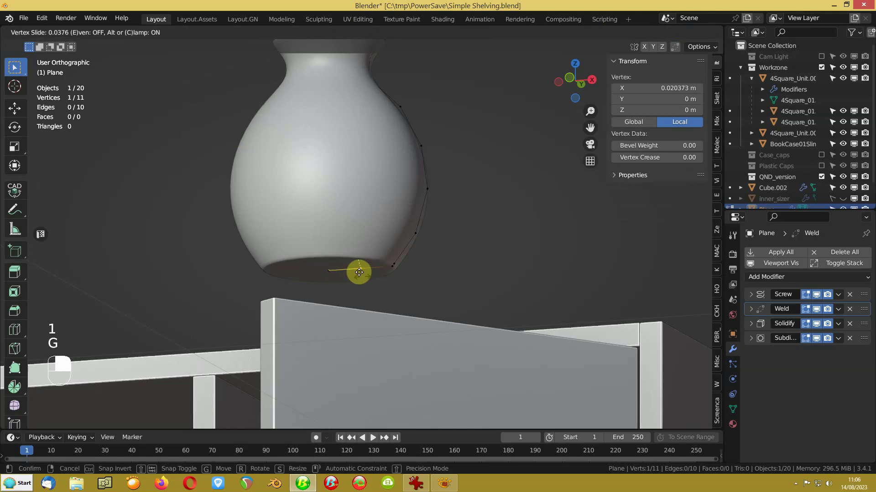
click(389, 278)
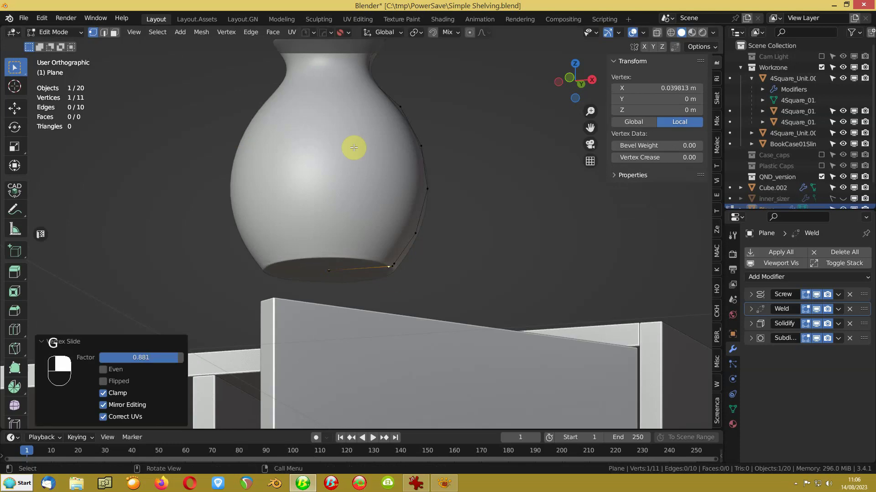
Subdivide the profile edge just below the vase rim and slide the new vertex toward the rim, with a factor of about 0.688.
middle_drag(352, 146, 344, 189)
scroll(369, 101, up, 3)
shift+middle_drag(371, 84, 357, 240)
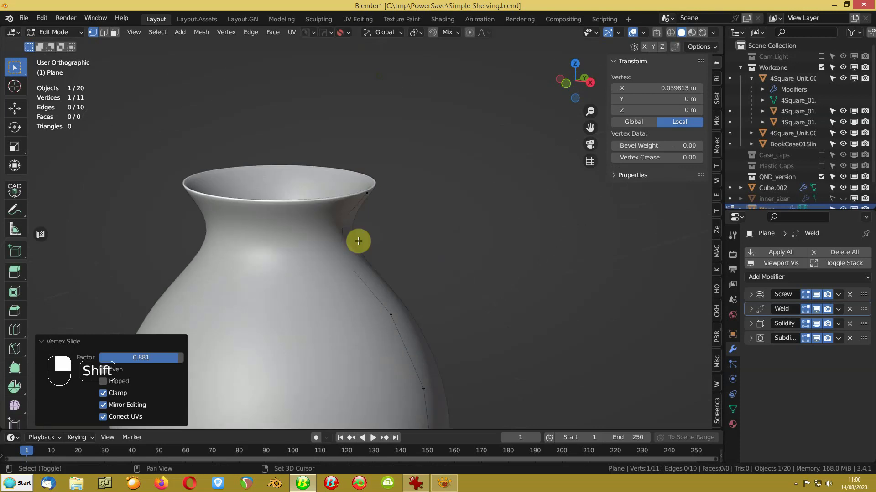
scroll(351, 235, up, 1)
key(2)
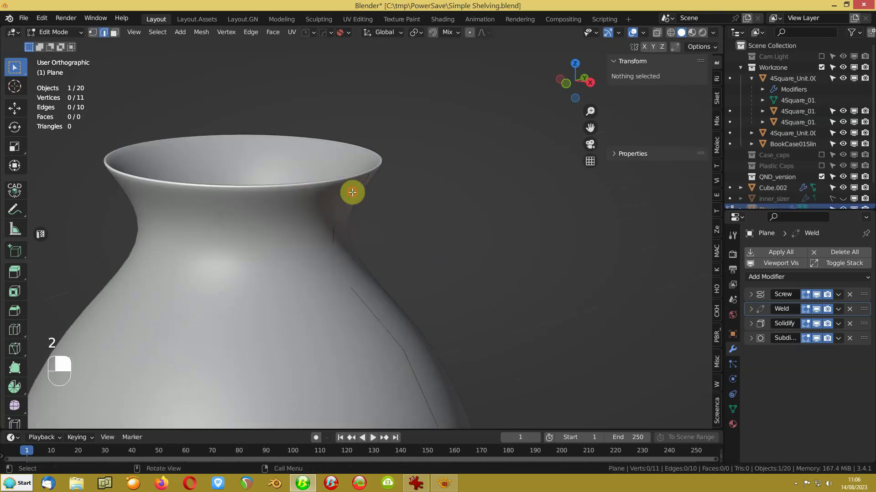
click(352, 192)
right_click(352, 192)
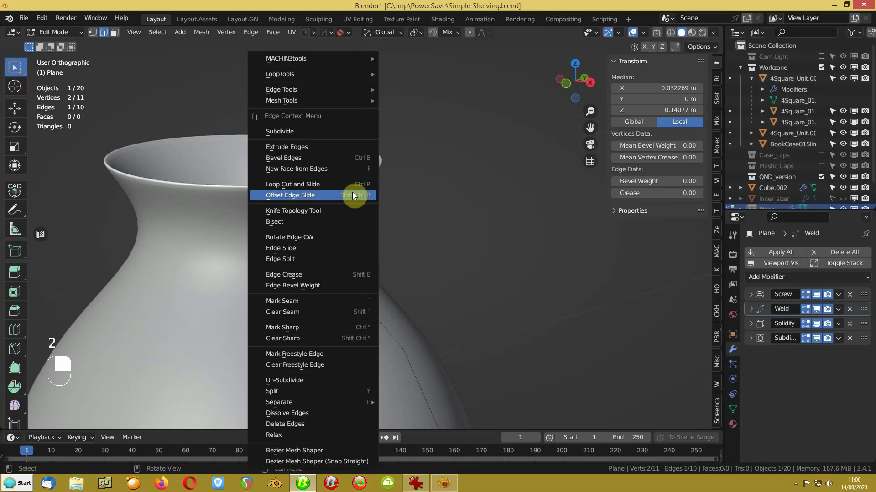
key(s)
key(1)
click(352, 193)
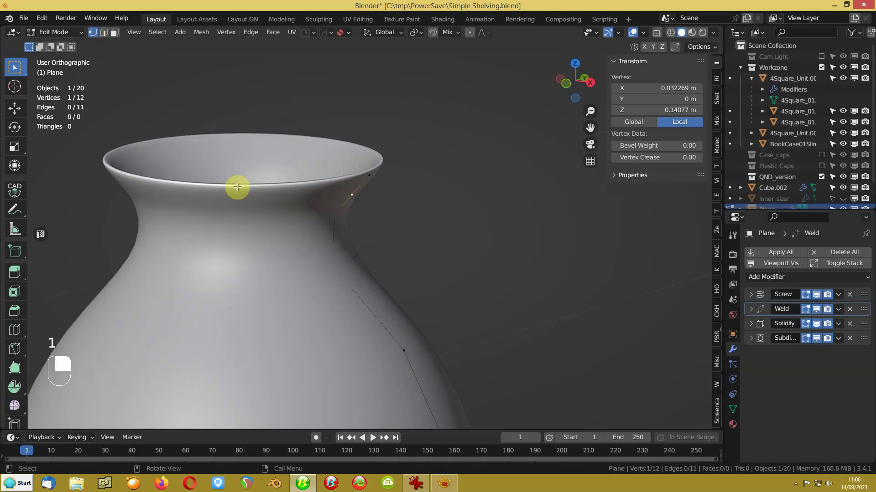
key(g)
key(g)
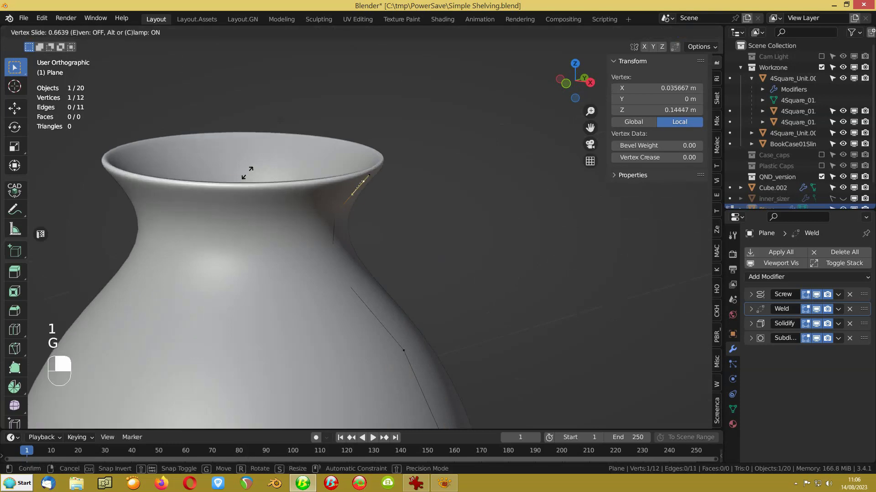
click(246, 172)
In front view, move the rim support vertex about 0.0013 m outward and 0.0014 m down, and return to Object Mode.
key(KP_1)
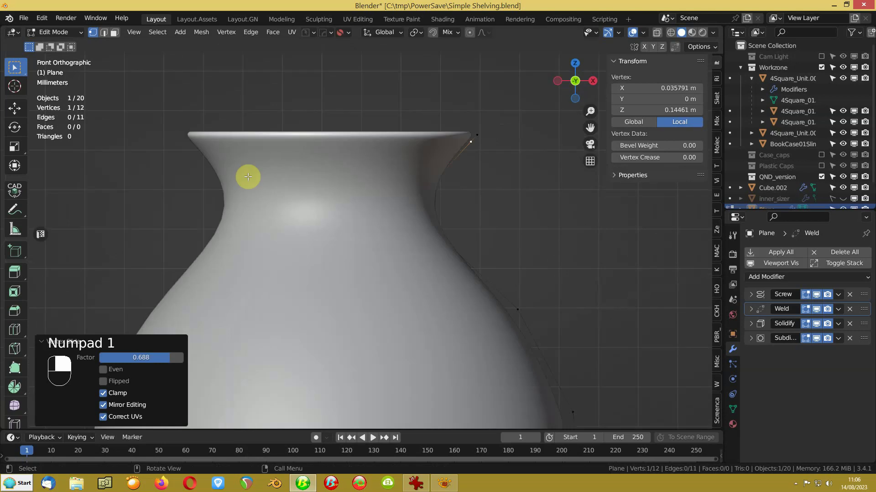
key(g)
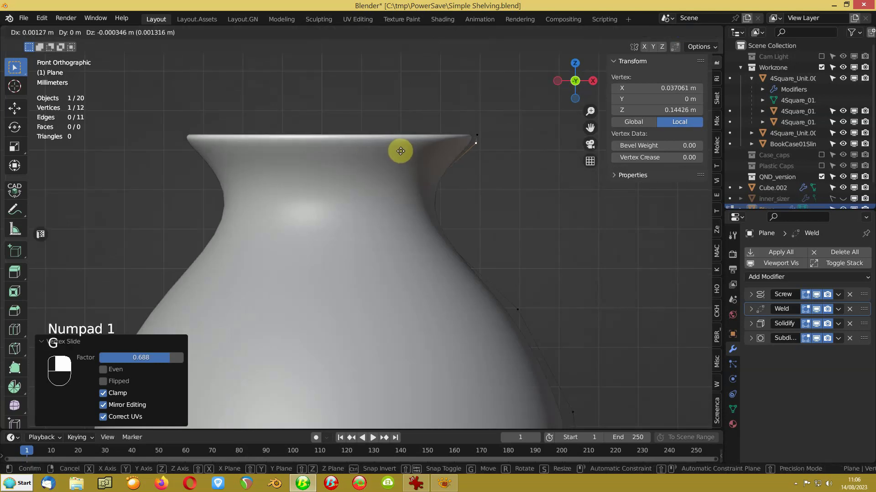
click(400, 156)
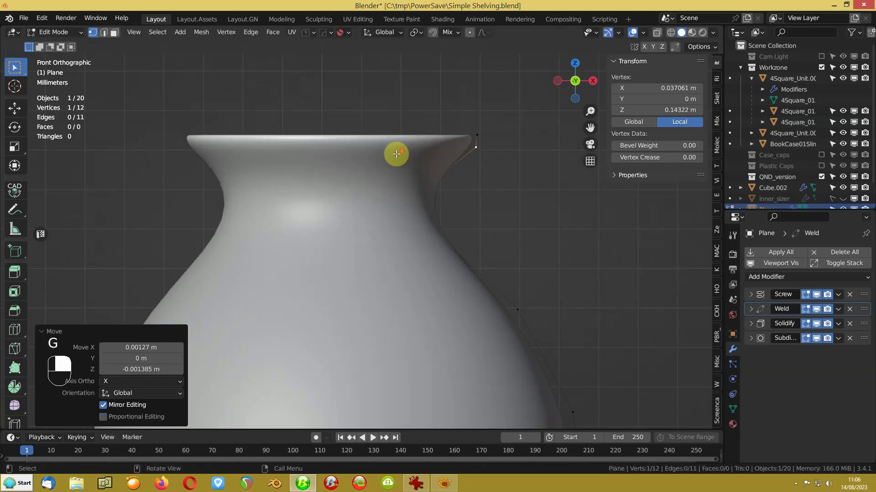
scroll(397, 153, down, 4)
middle_drag(396, 152, 393, 193)
key(Tab)
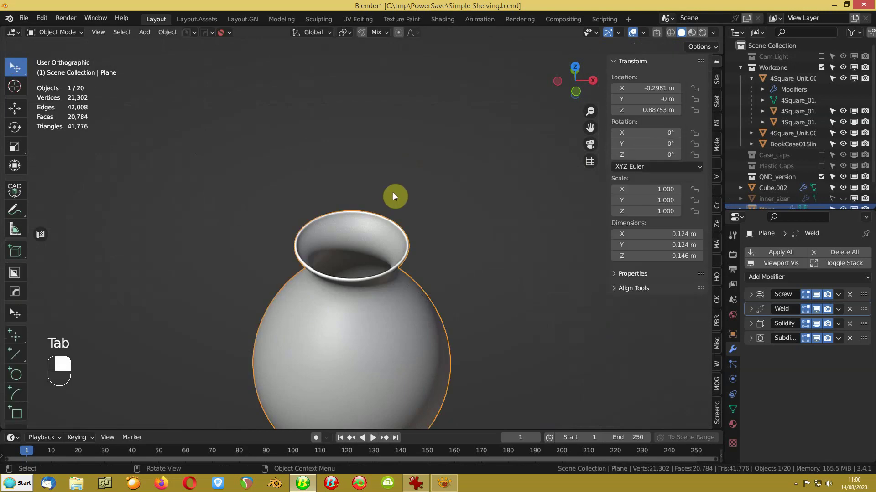
Set the vase's Solidify thickness to -0.004 m and check the vase from the side.
click(751, 324)
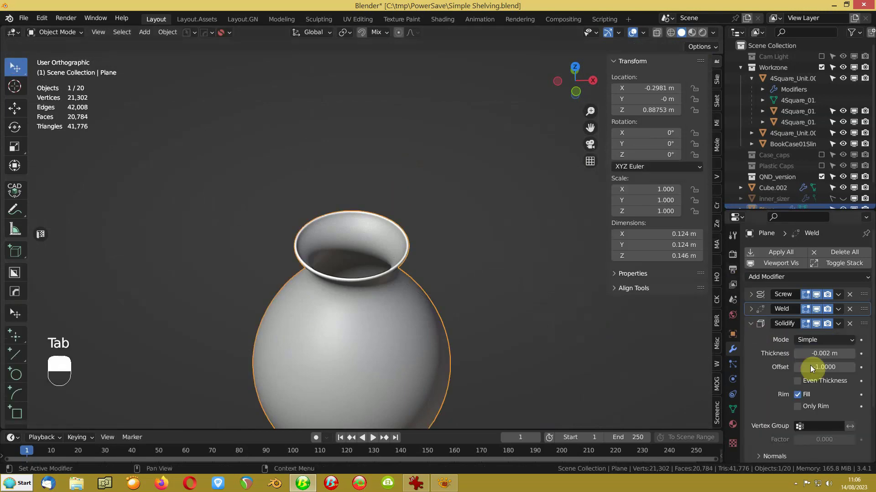
mouse_move(807, 354)
shift+mouse_down()
mouse_move(791, 354)
mouse_move(801, 354)
shift+mouse_up()
scroll(384, 312, down, 4)
mouse_move(383, 313)
middle_down()
mouse_move(385, 340)
mouse_move(386, 305)
middle_up()
scroll(373, 311, up, 4)
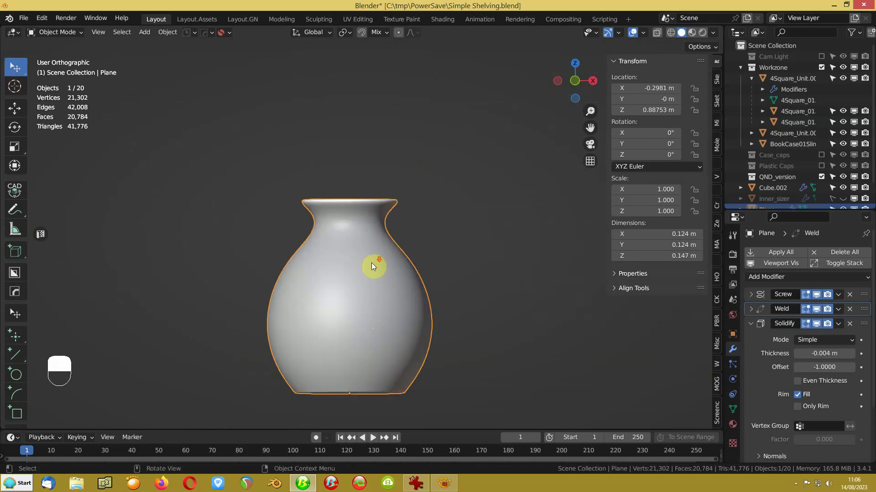
Lower the vase along Z by about 0.273 m onto the top of the middle wooden four-cube unit, using snapping.
scroll(371, 264, down, 2)
middle_drag(371, 266, 490, 288)
scroll(359, 303, down, 5)
middle_drag(382, 318, 278, 254)
scroll(297, 262, down, 3)
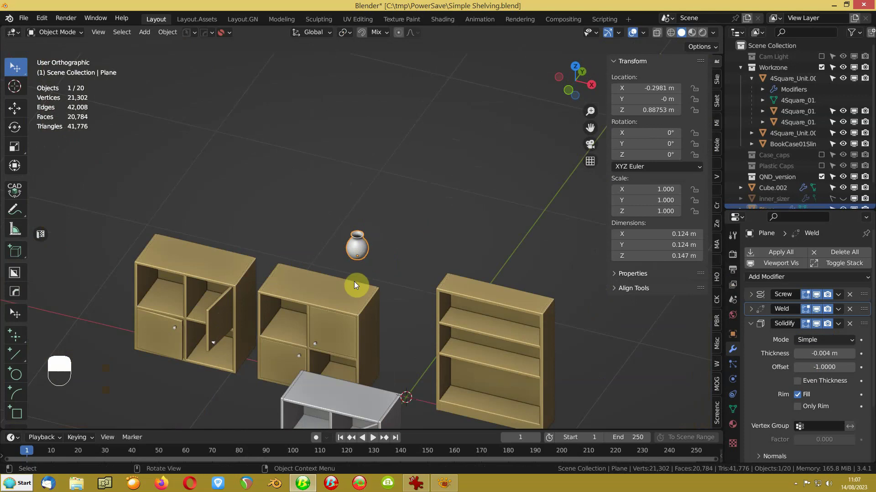
scroll(354, 287, up, 4)
shift+middle_drag(293, 363, 345, 260)
middle_drag(400, 264, 528, 265)
scroll(344, 220, down, 5)
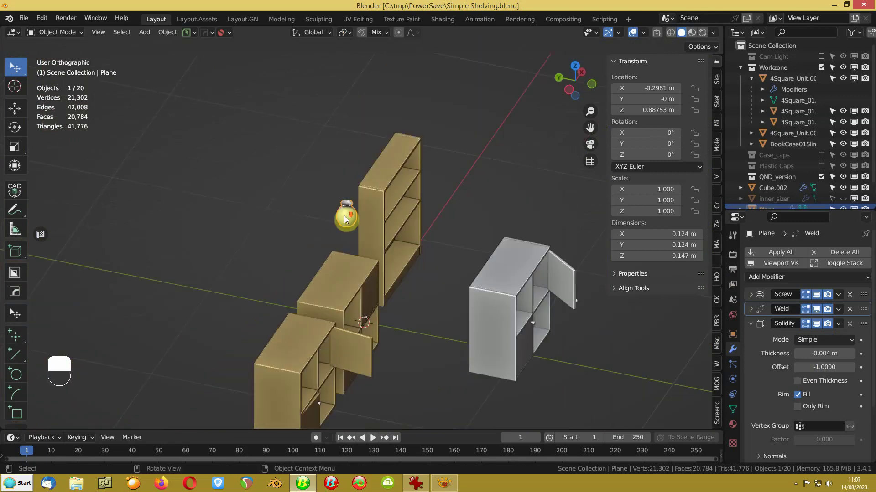
key(g)
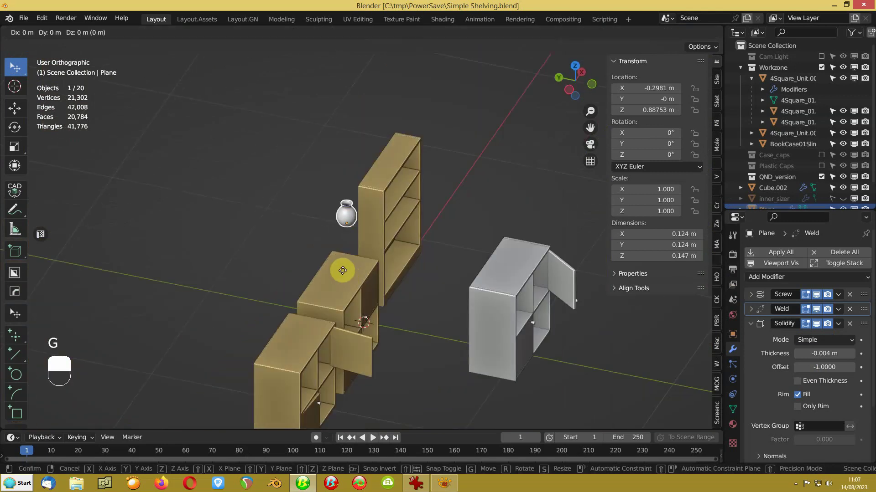
middle_click(342, 271)
ctrl+click(342, 309)
Inspect the vase's placement on the four-cube unit, select the unit, and look over the whole furniture set.
middle_drag(401, 303, 269, 268)
scroll(289, 275, up, 6)
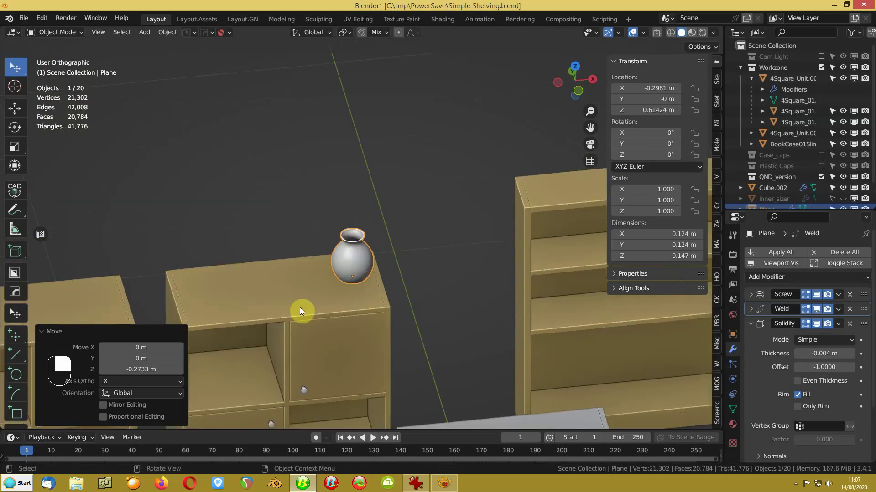
shift+middle_drag(299, 310, 342, 254)
scroll(313, 248, up, 5)
click(356, 291)
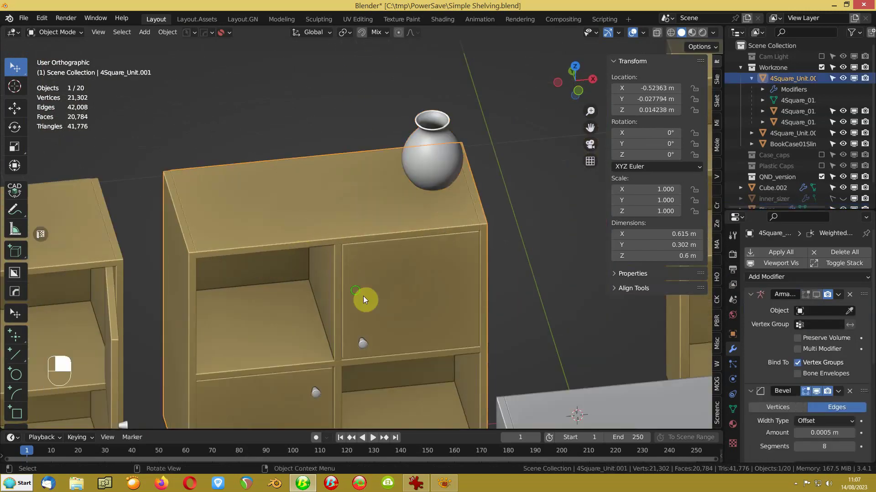
middle_drag(363, 297, 289, 307)
scroll(270, 256, down, 4)
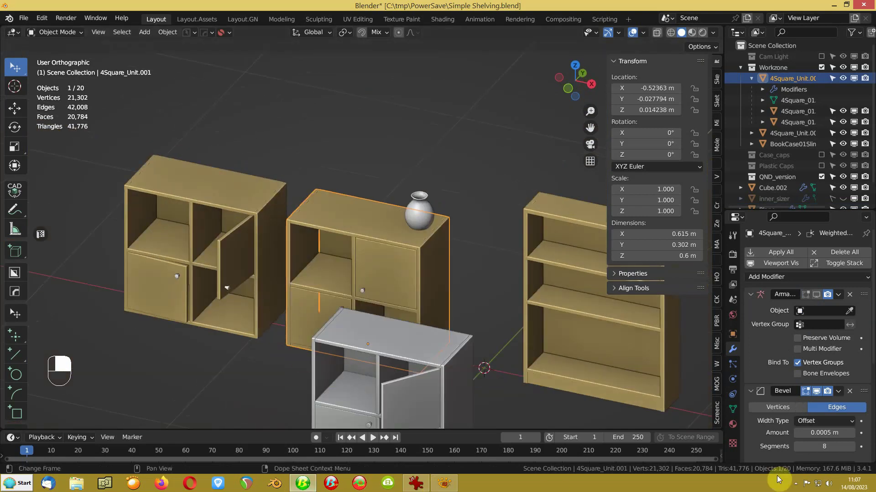
click(794, 484)
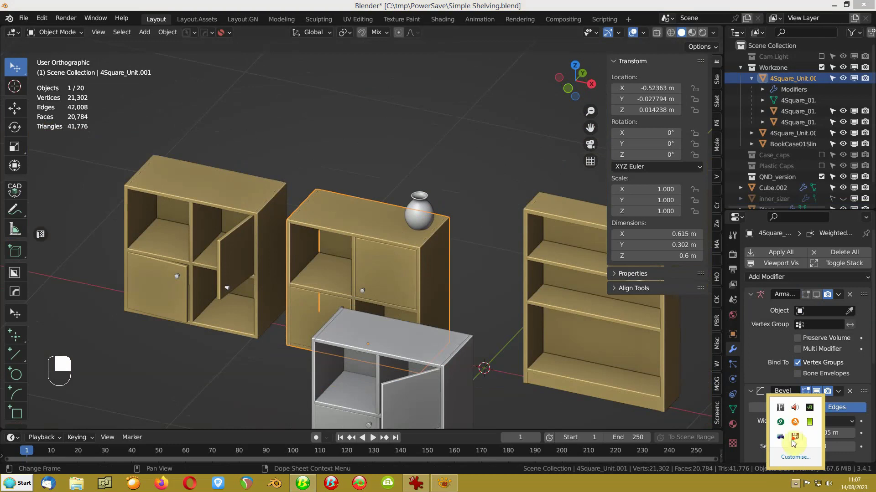